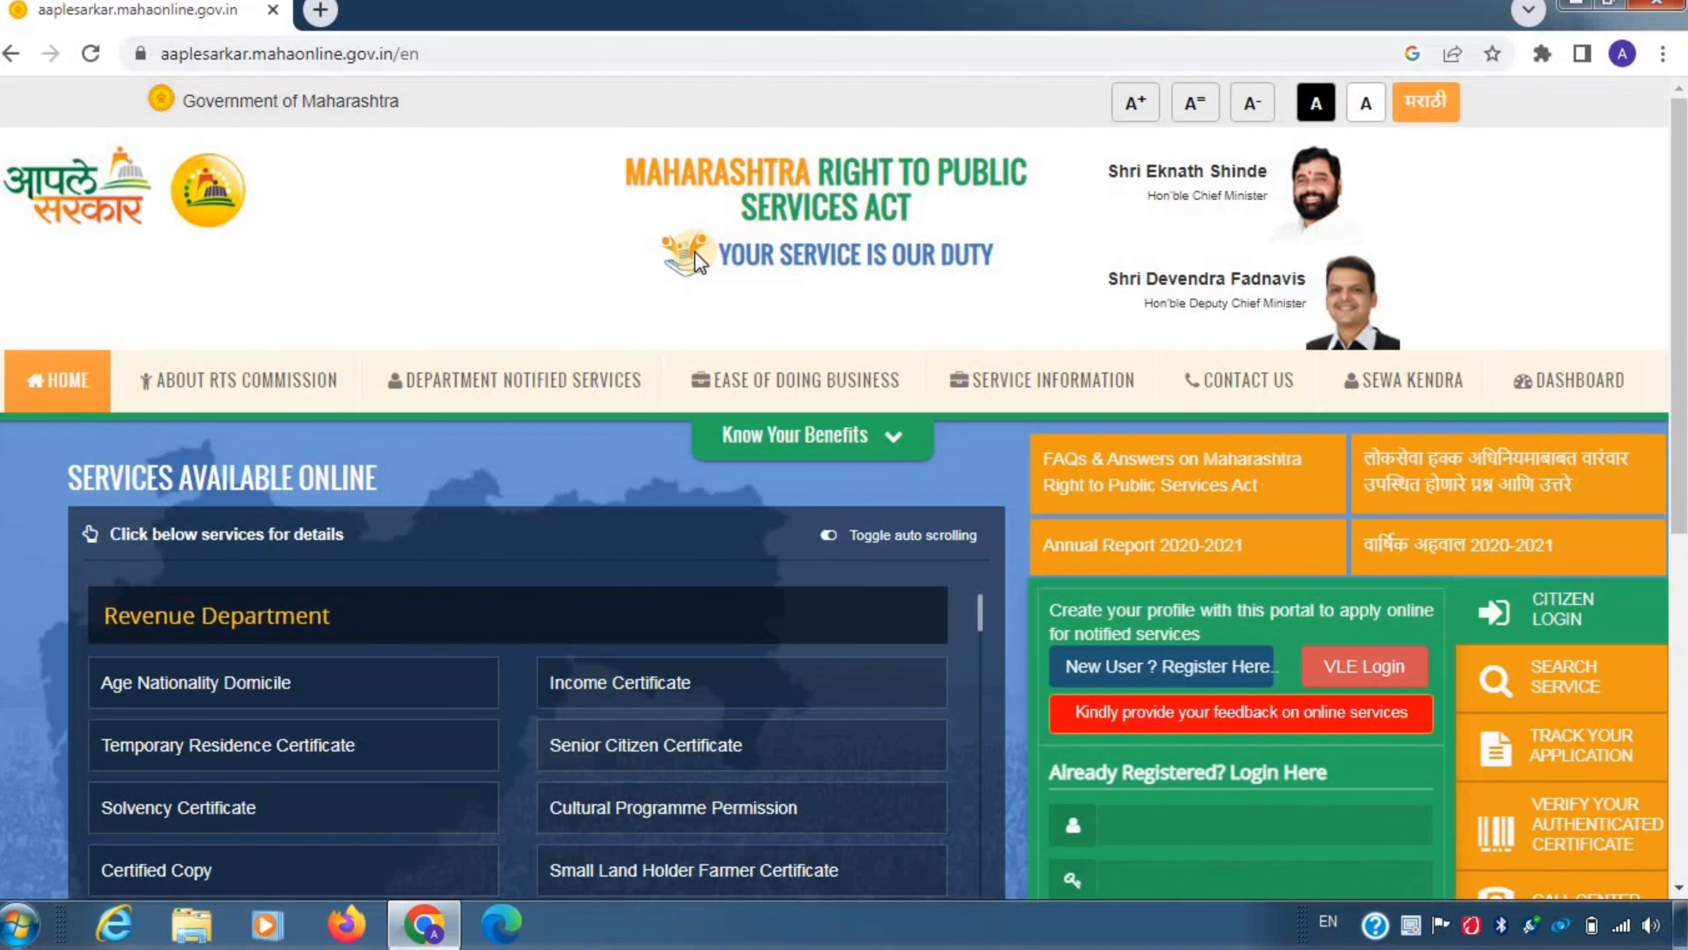
Step: Open the new-user registration page and look at Option 1, verifying the mobile number by OTP
scroll(420, 233, down, 2)
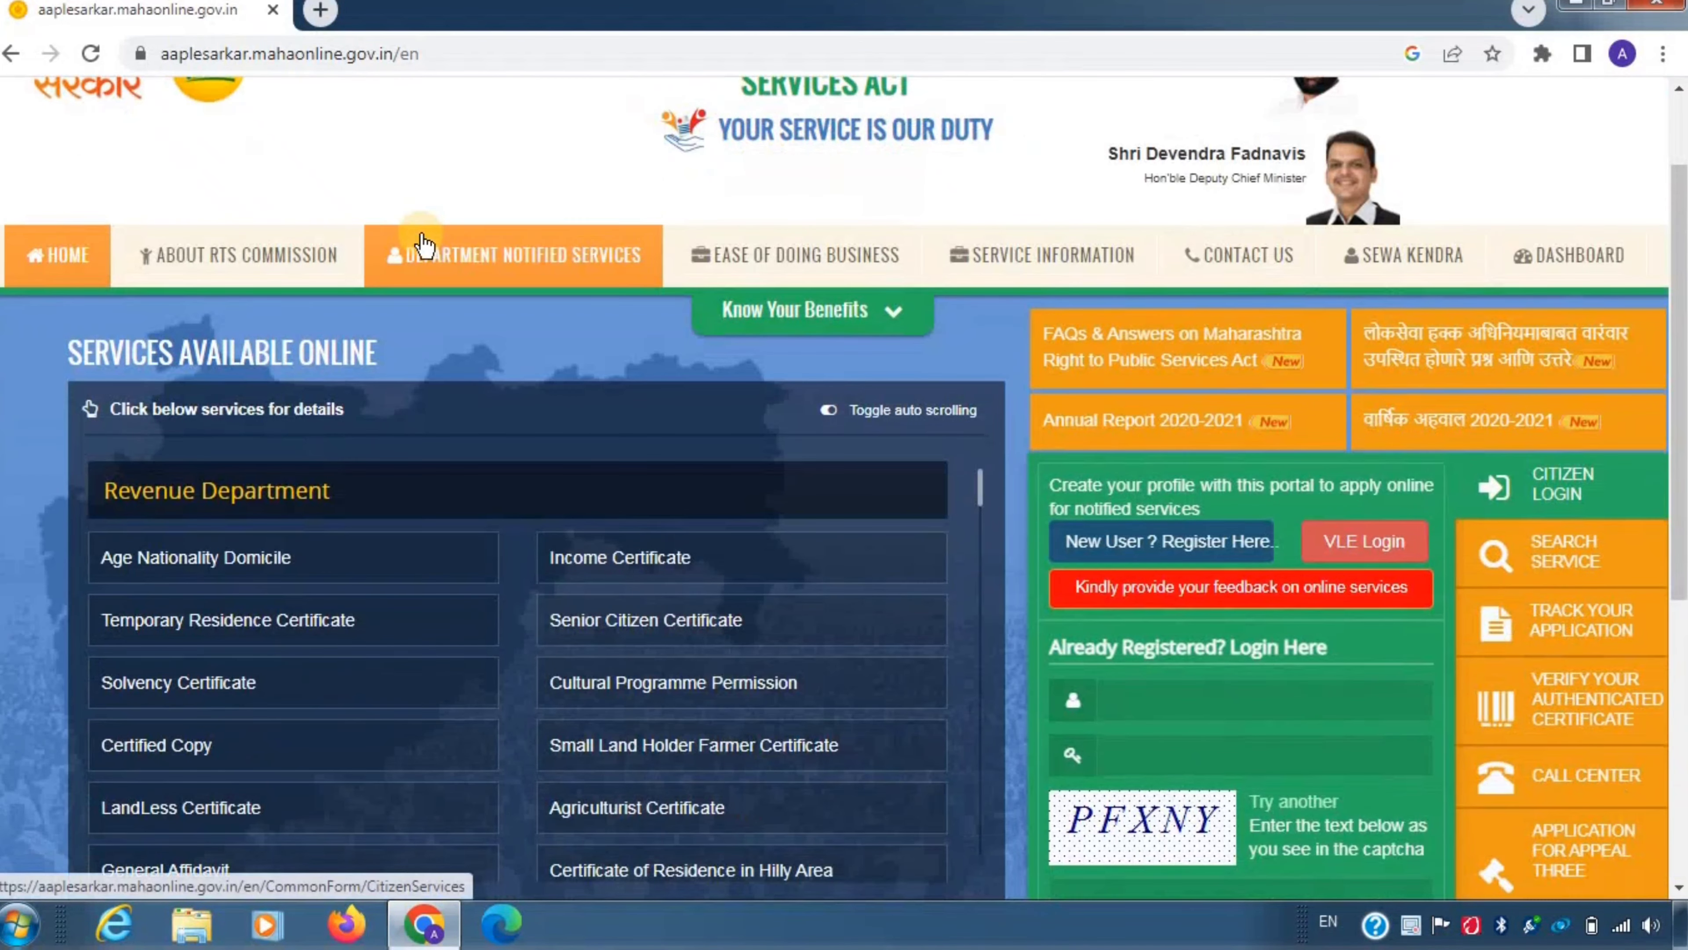
scroll(423, 238, up, 2)
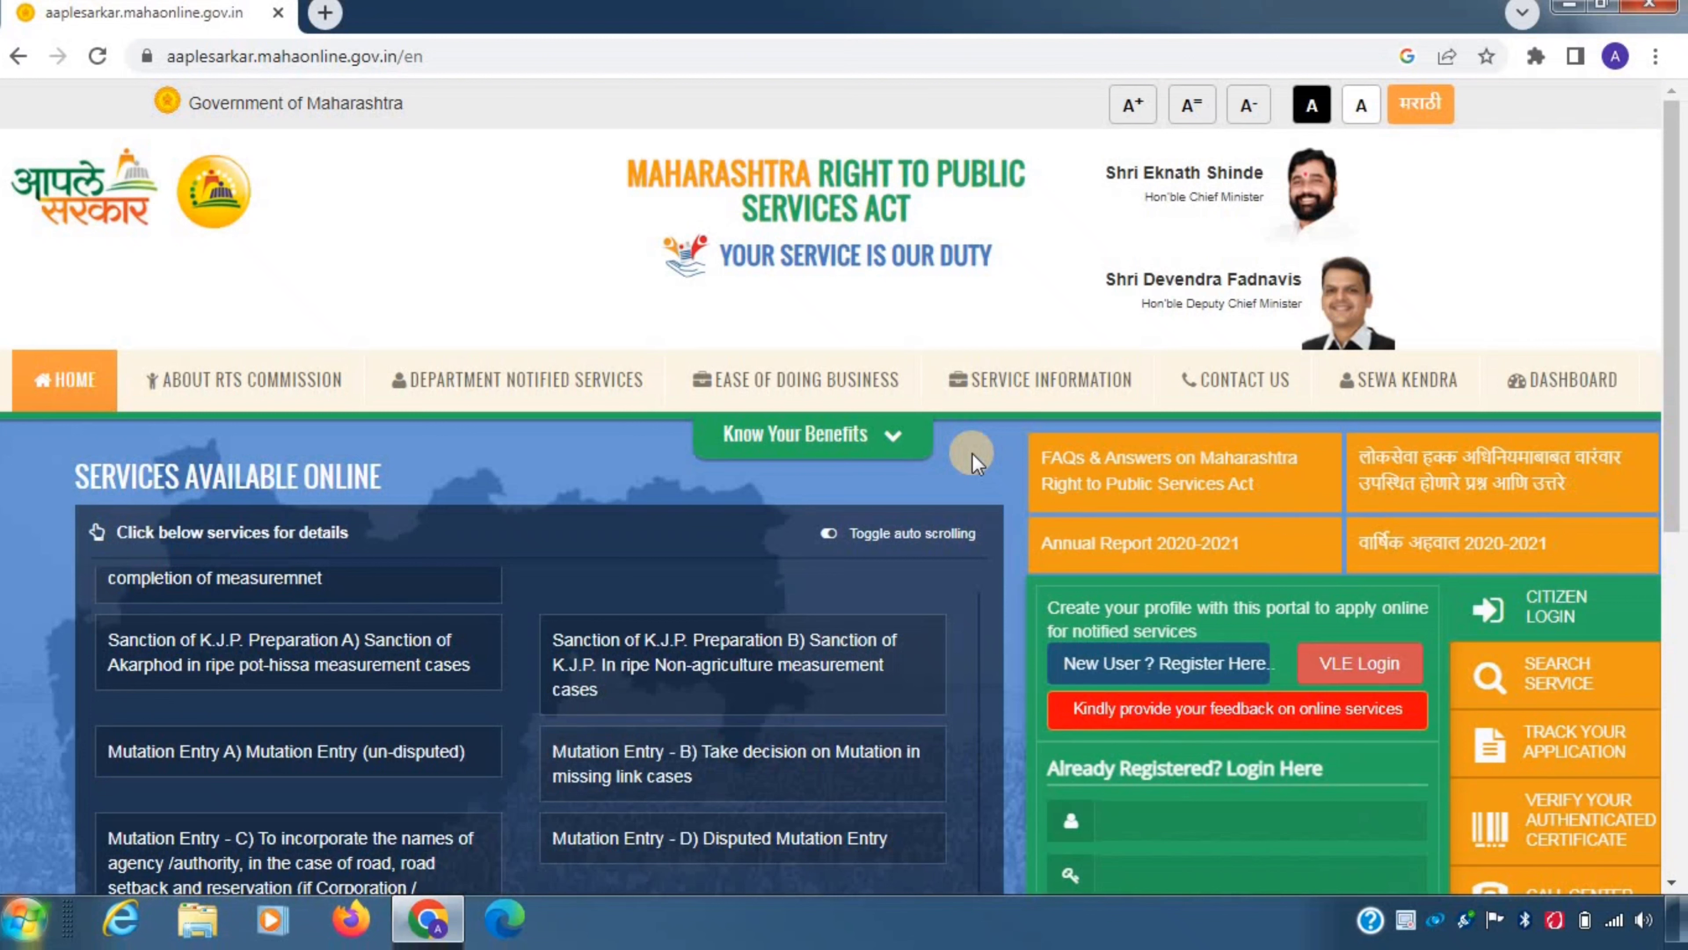
click(1157, 672)
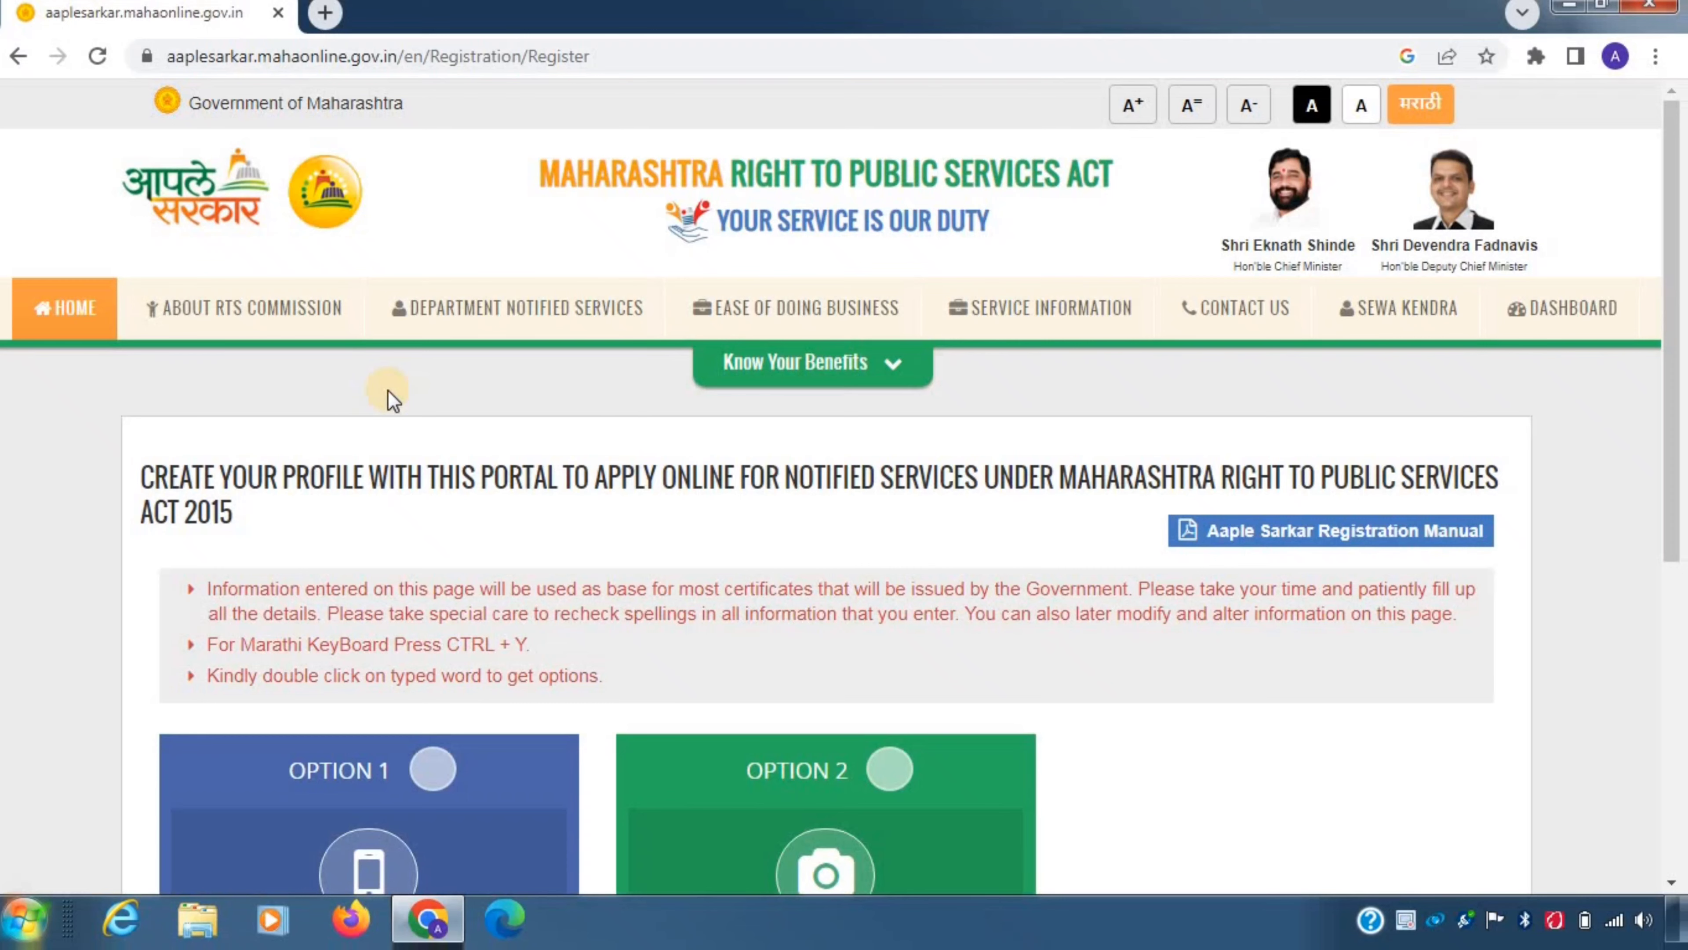
scroll(388, 389, down, 5)
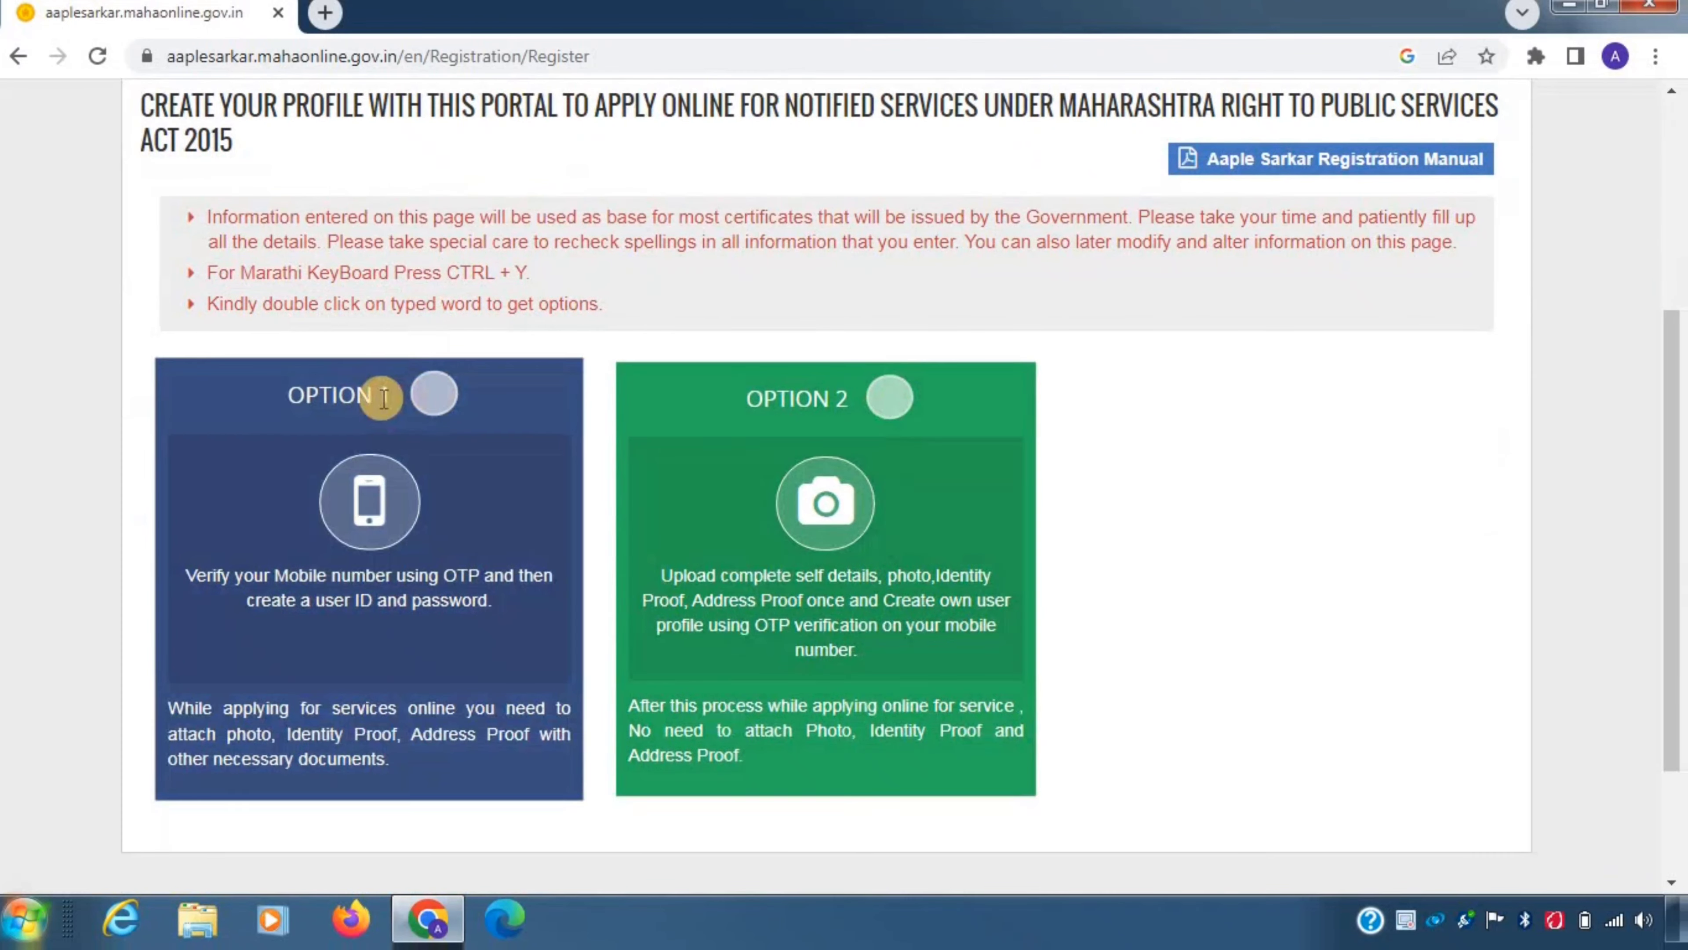
click(431, 399)
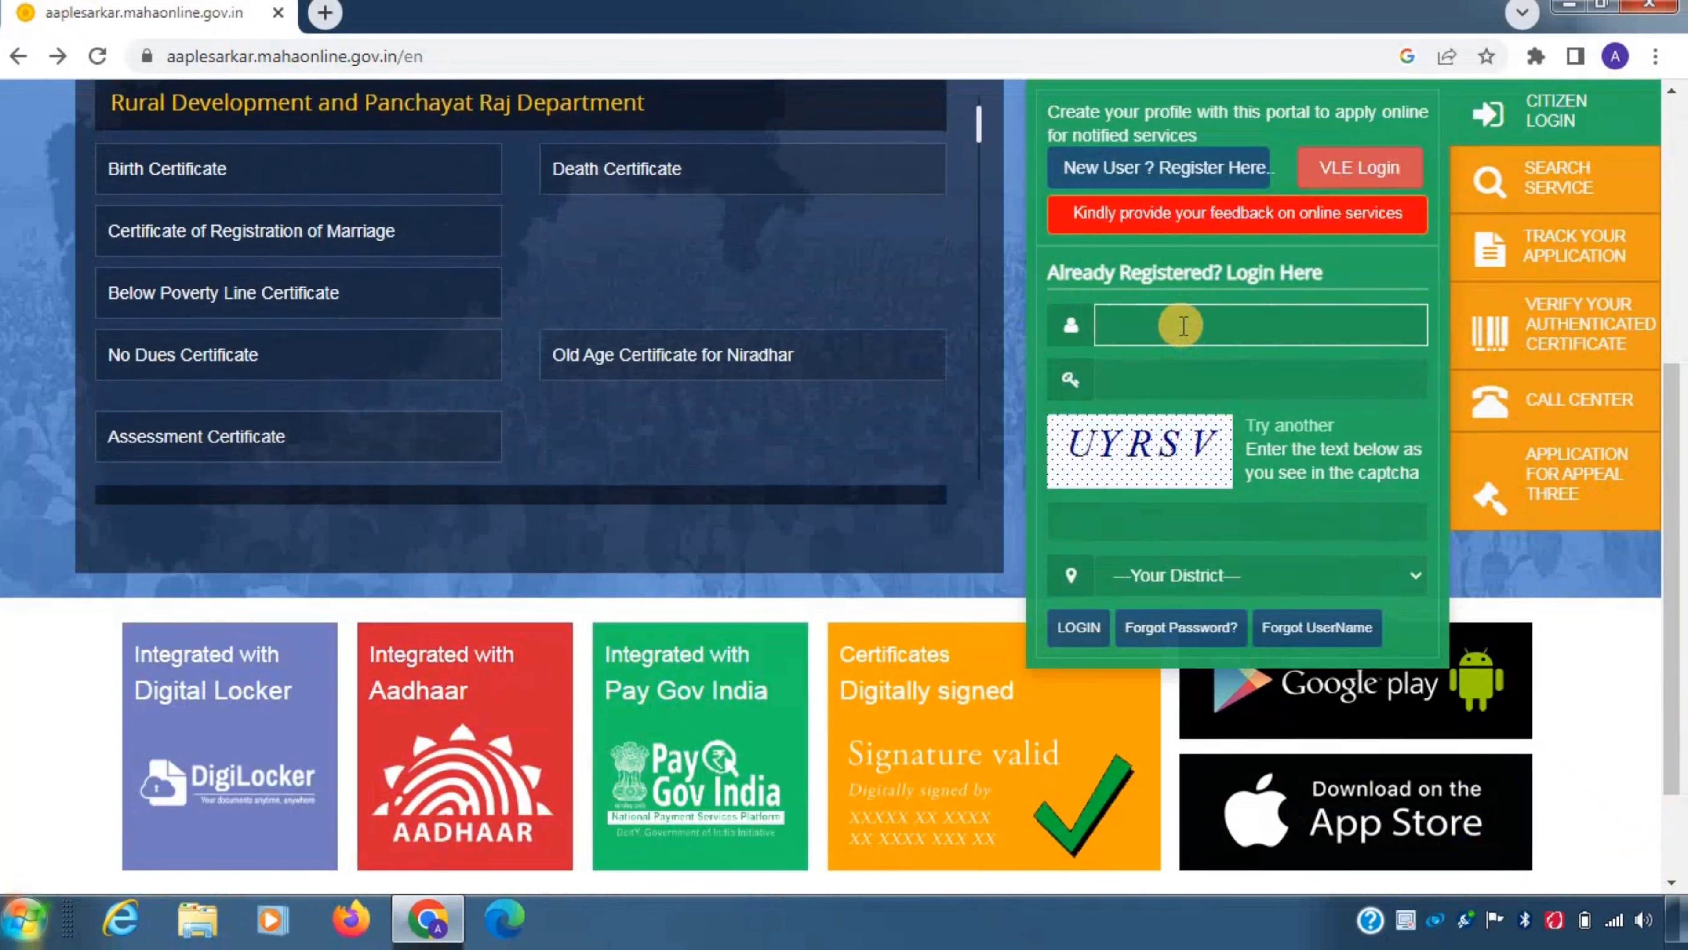
Step: Log in to the citizen account with the username, password, captcha text and district
click(1179, 383)
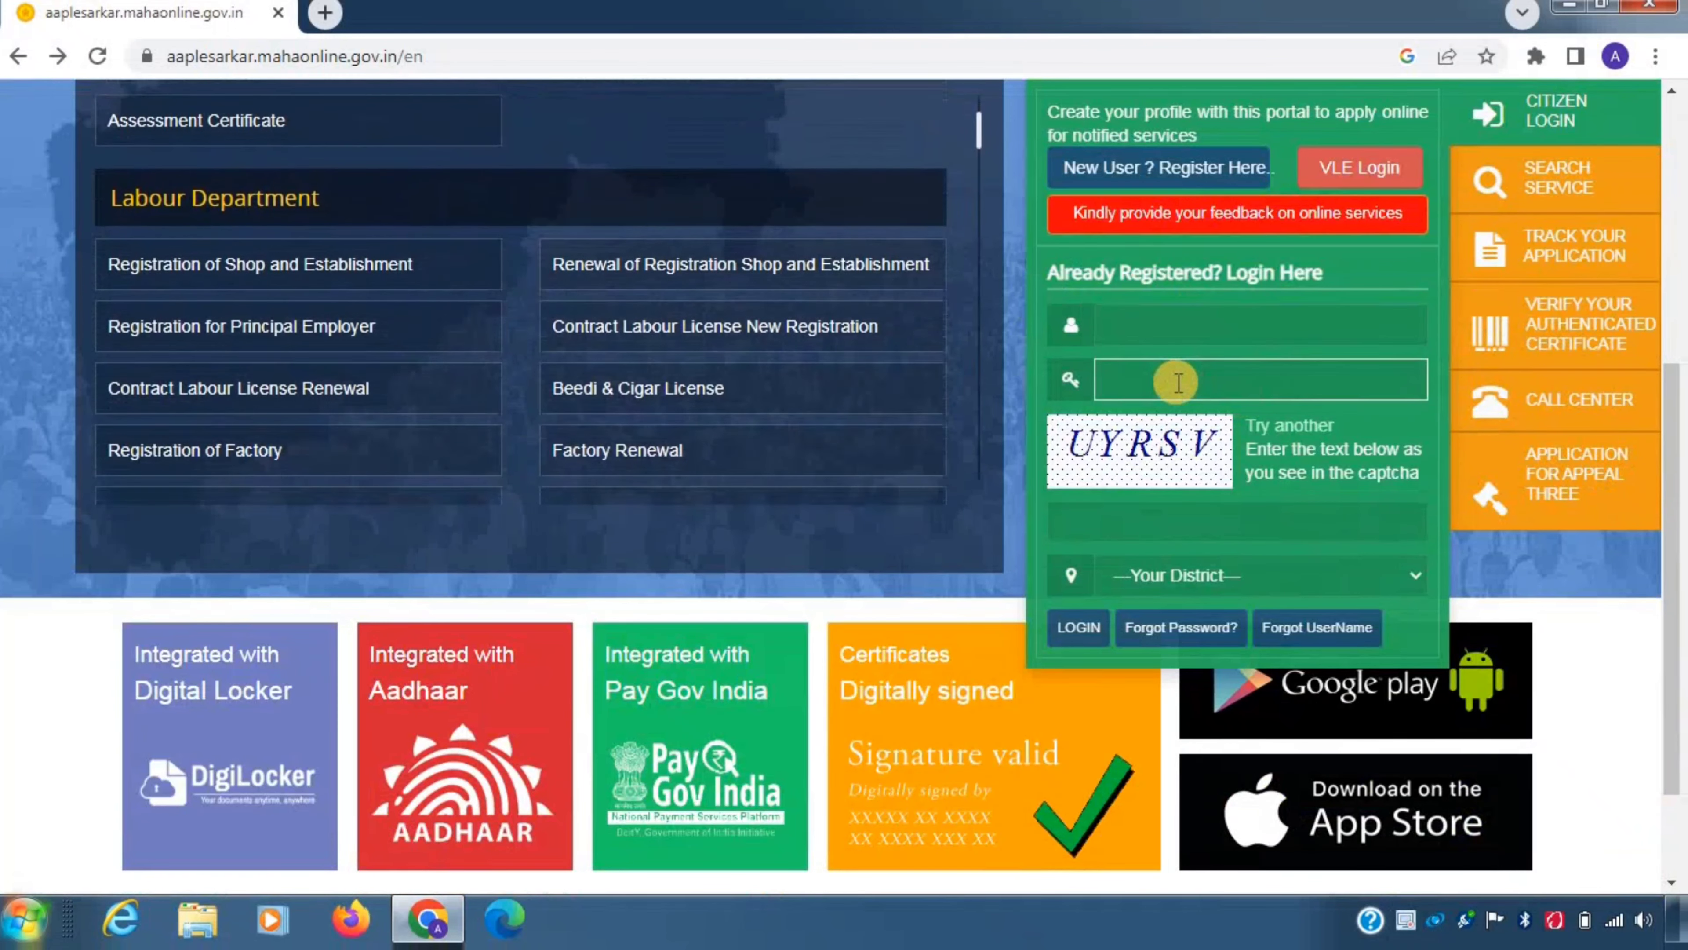
click(1183, 533)
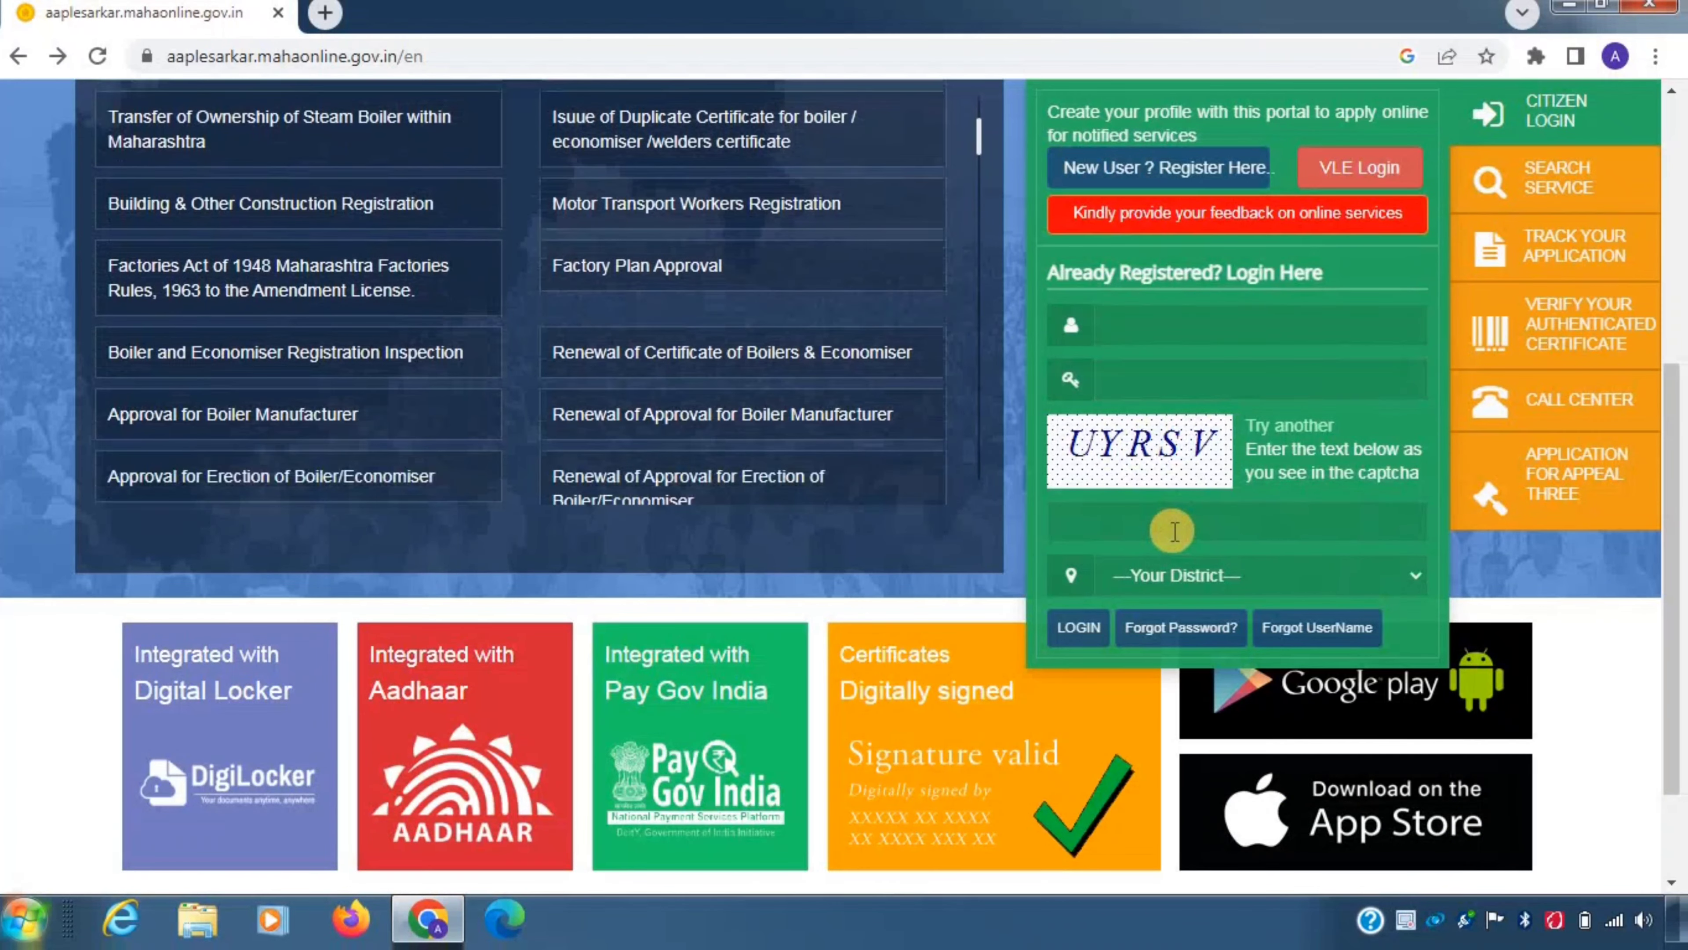
click(1171, 587)
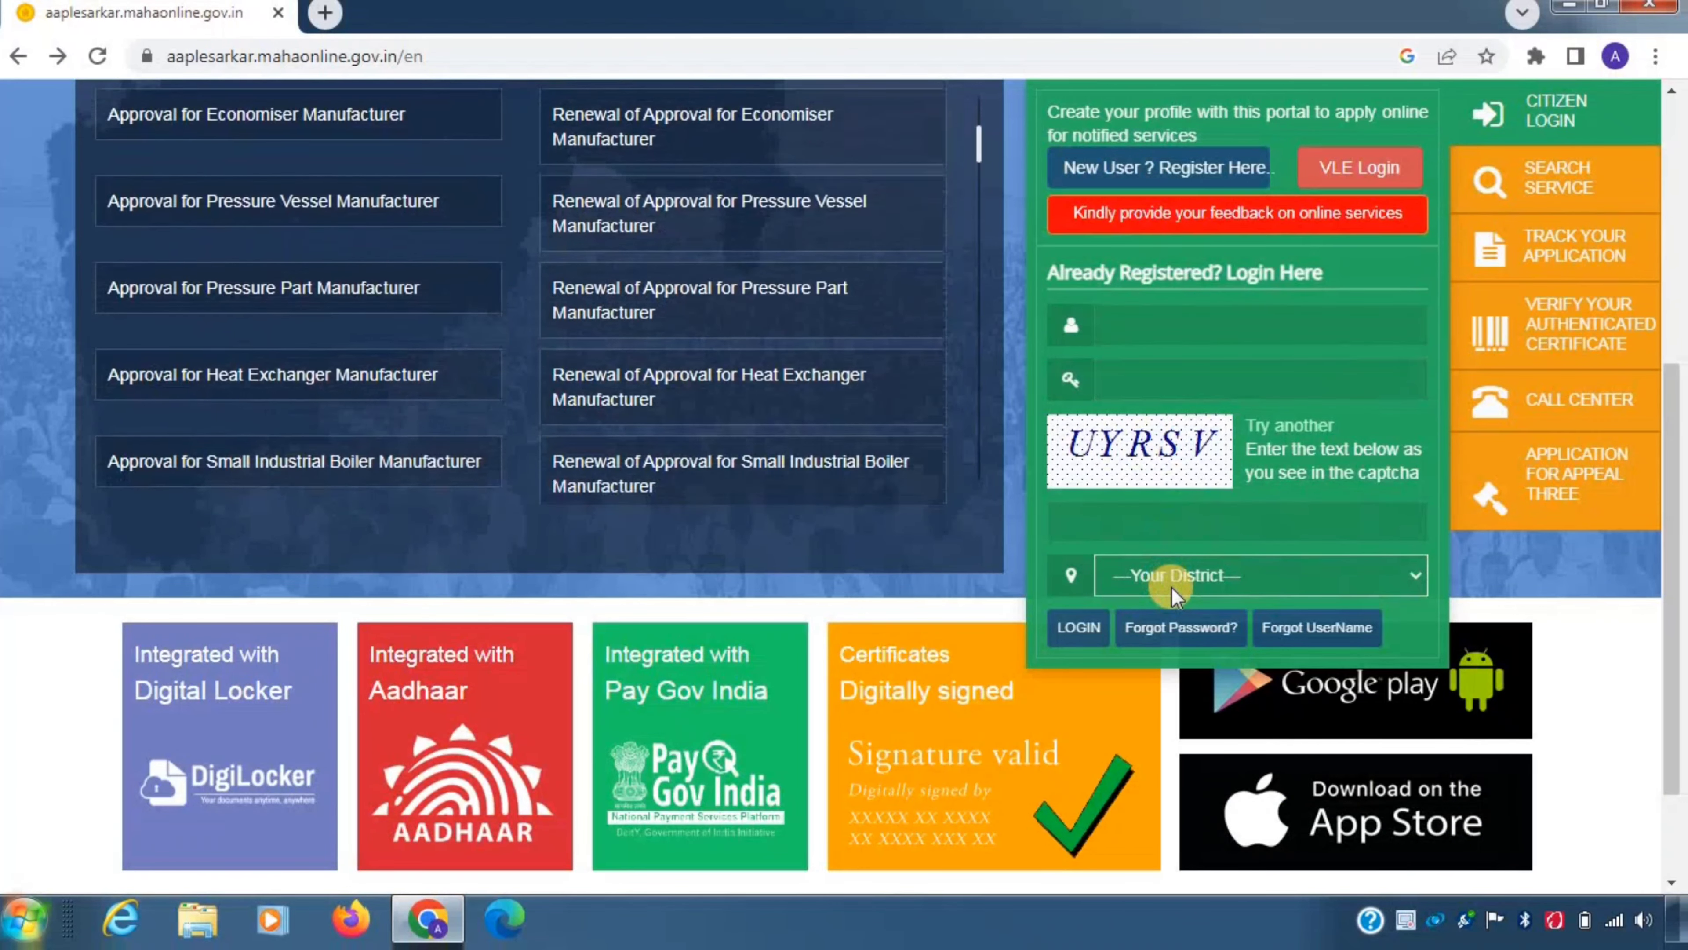
click(1078, 628)
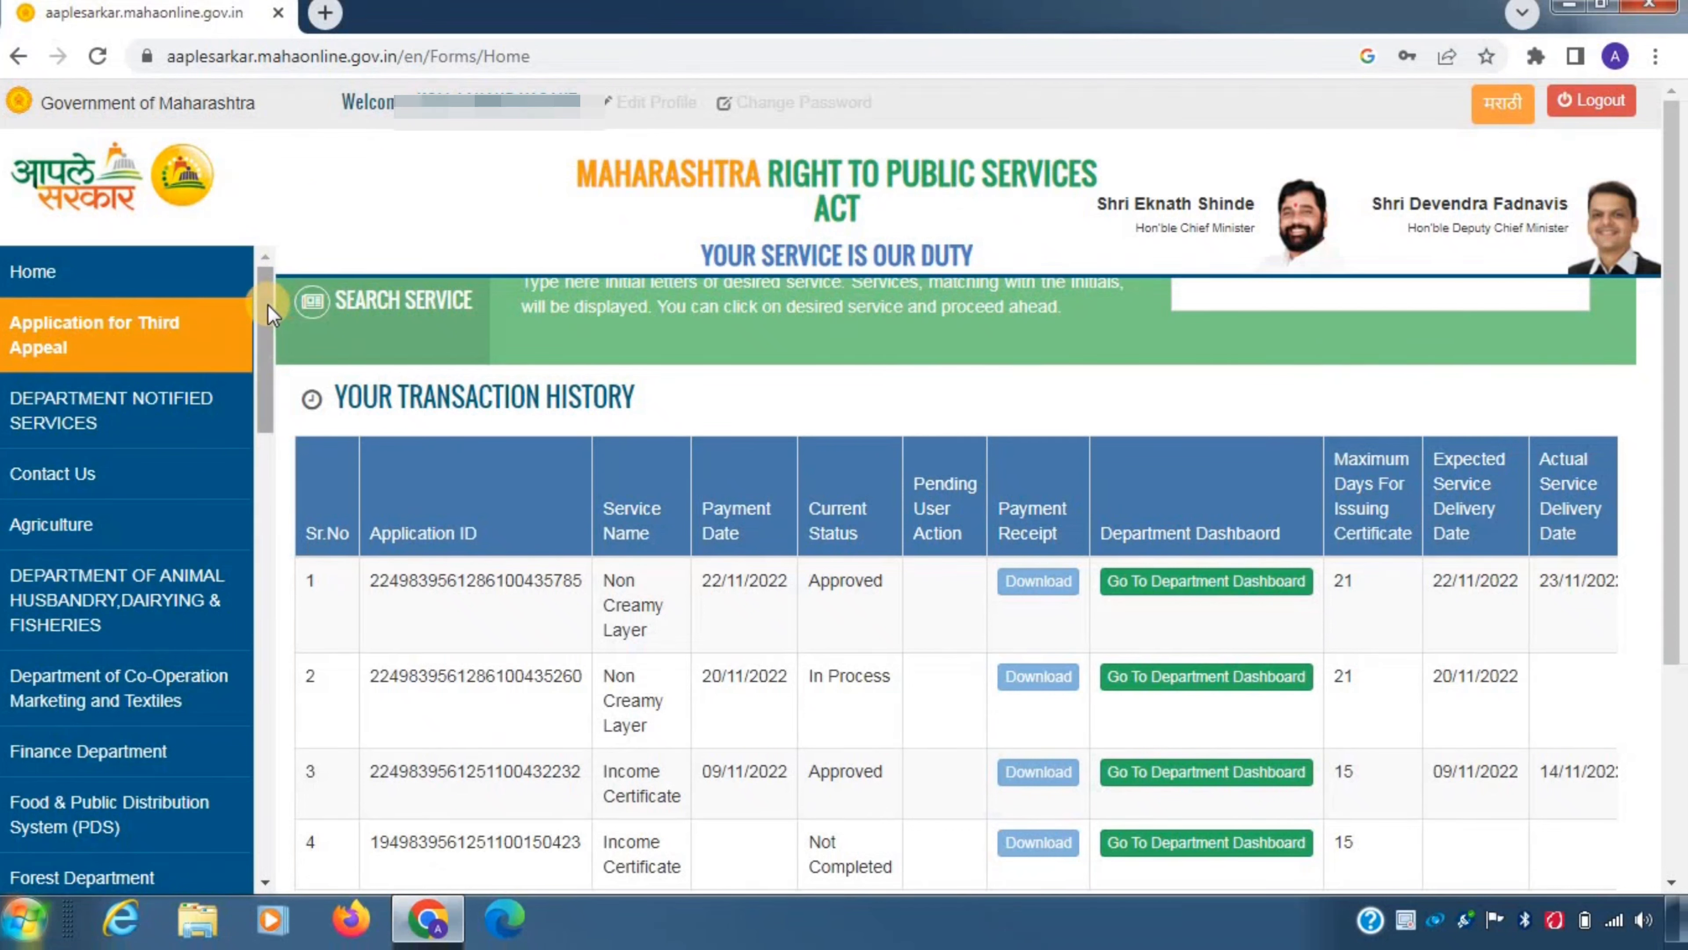
Step: In the Revenue Department, choose the Revenue Services sub-department and proceed with the Senior Citizen Certificate
drag(264, 339, 256, 545)
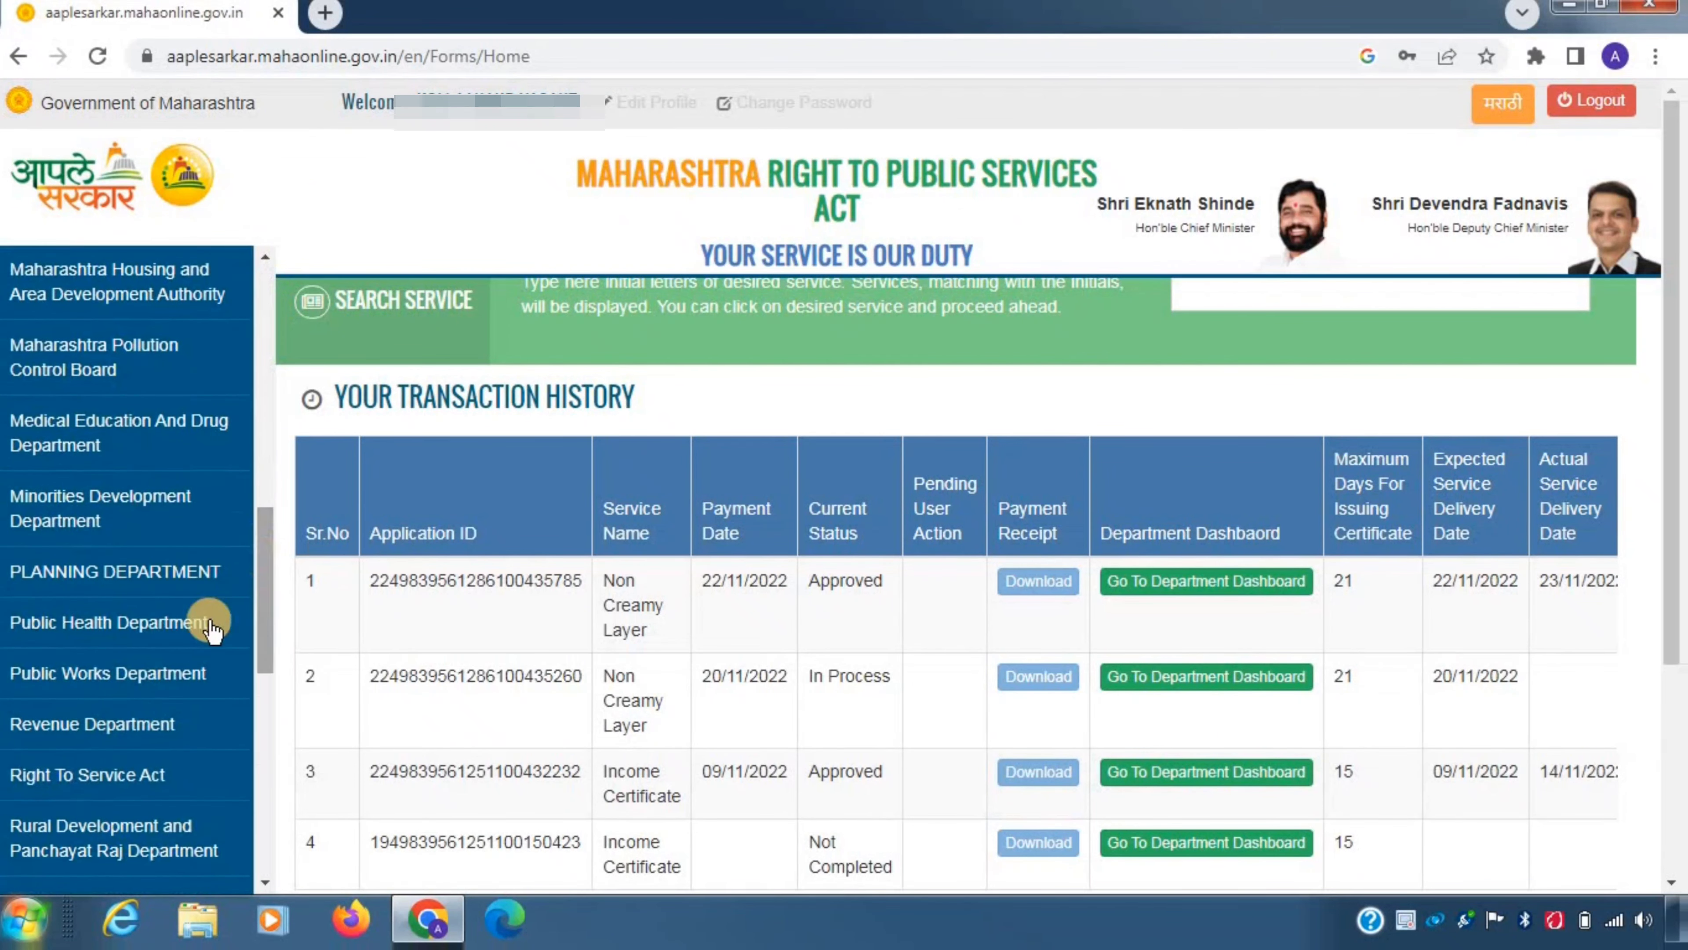
click(99, 724)
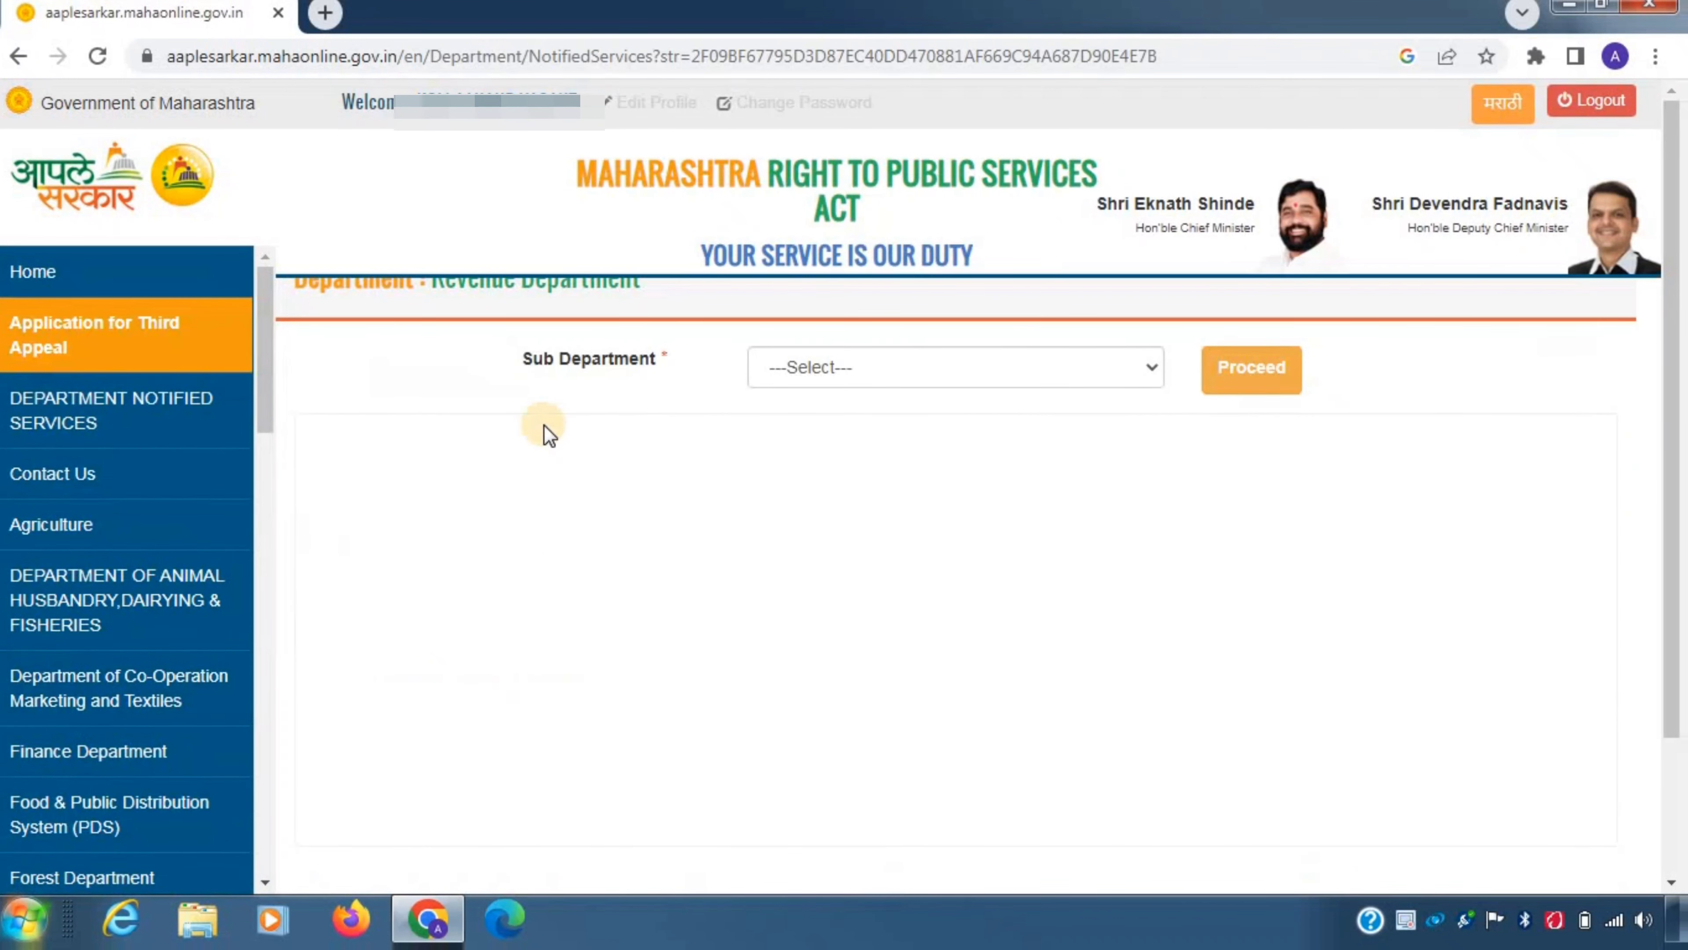
click(931, 366)
click(905, 423)
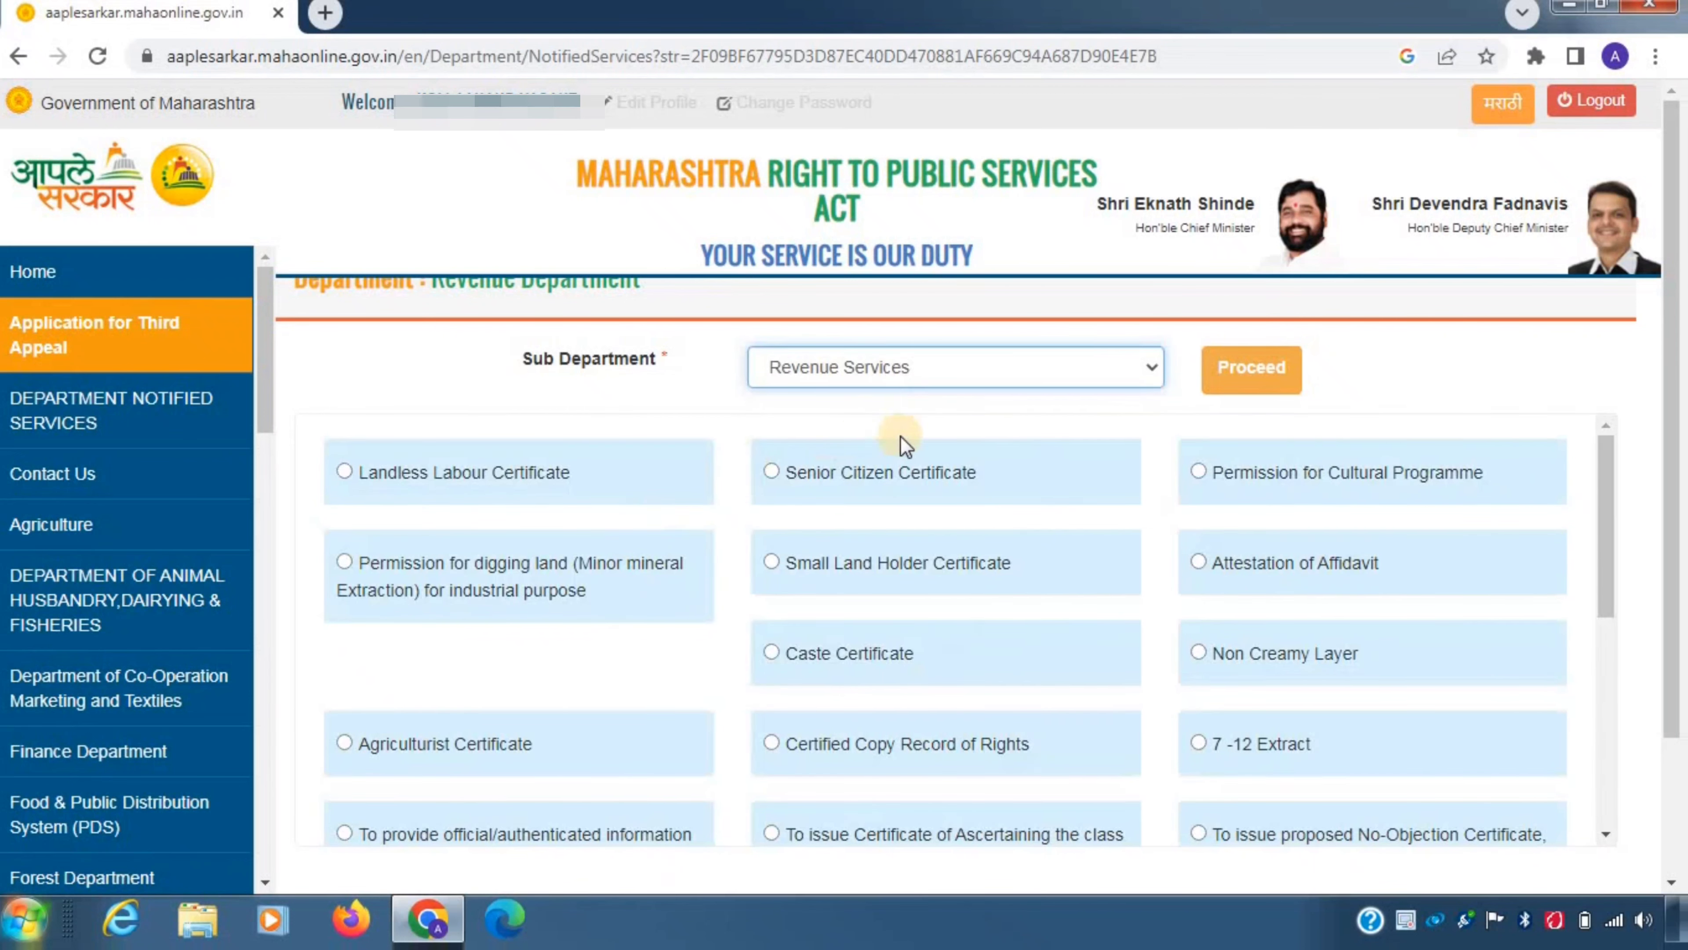
click(777, 473)
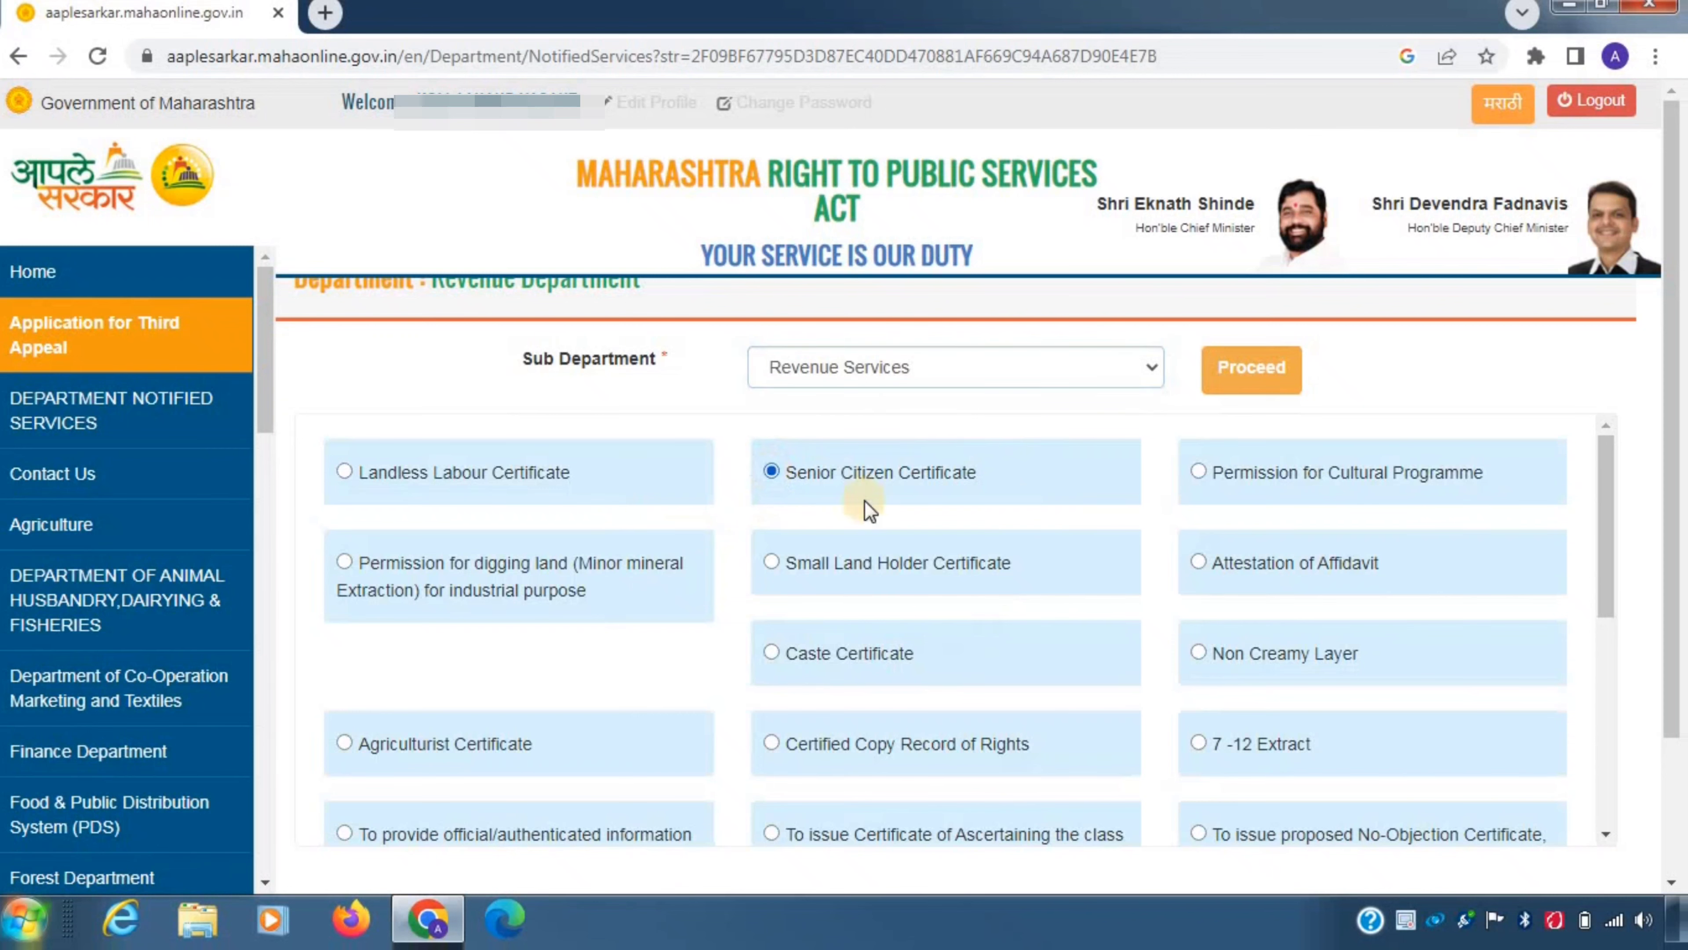
click(1230, 367)
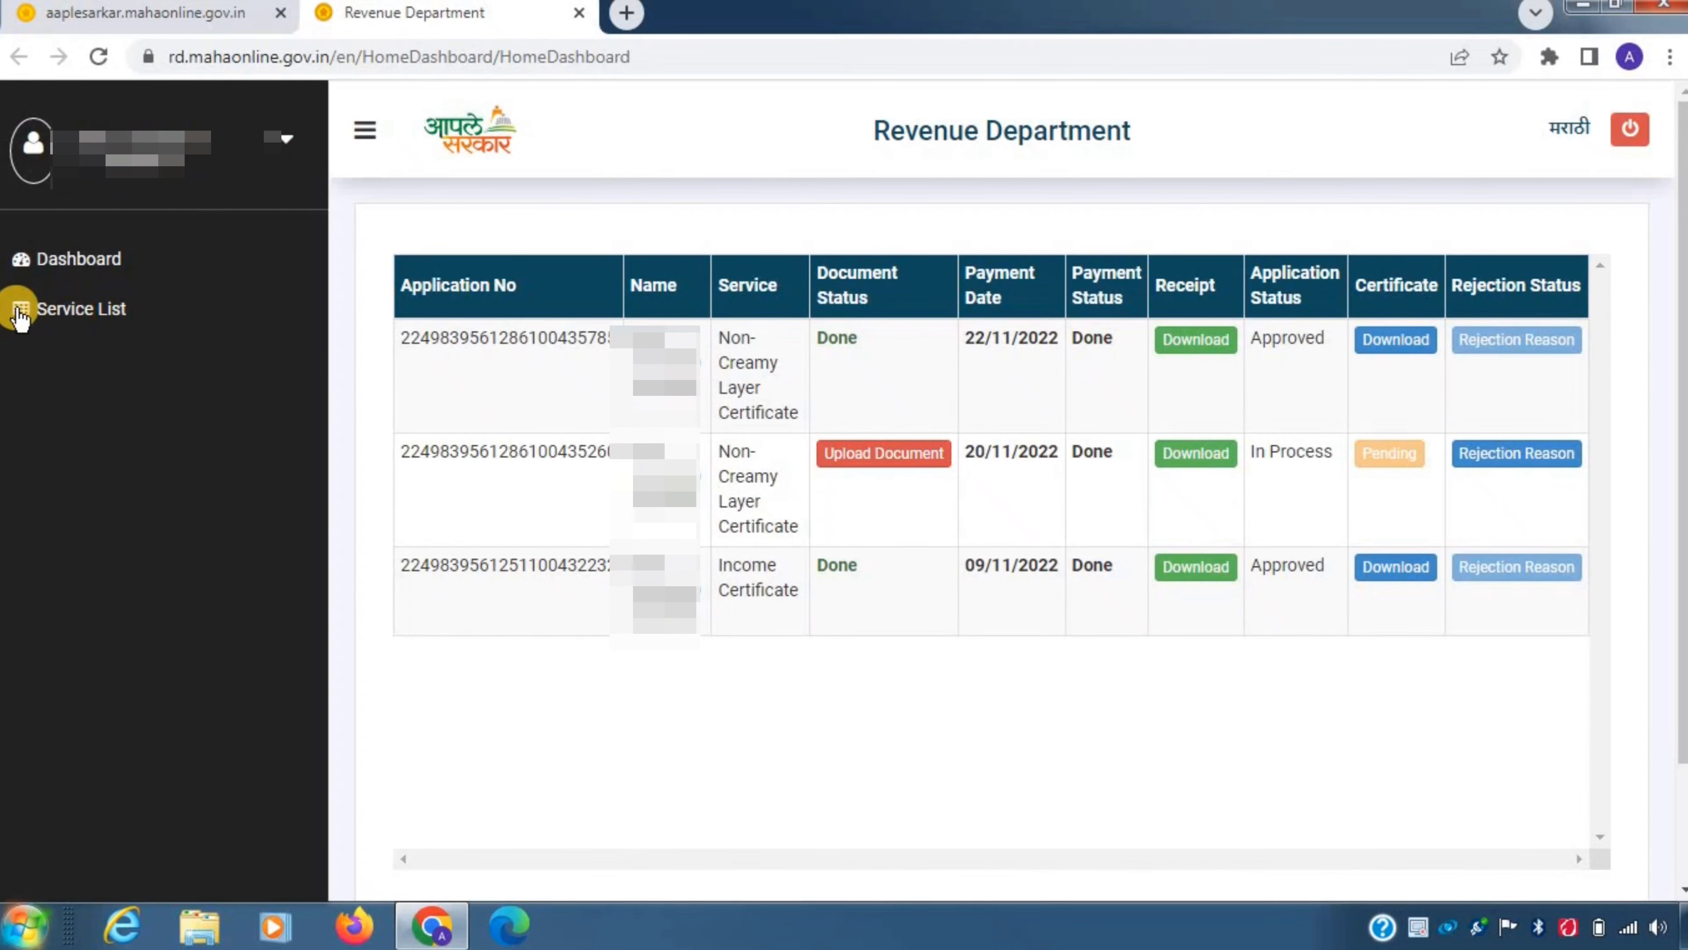
Step: Open the Age Nationality and Domicile Certificate from the service list and switch the page to Marathi
click(87, 315)
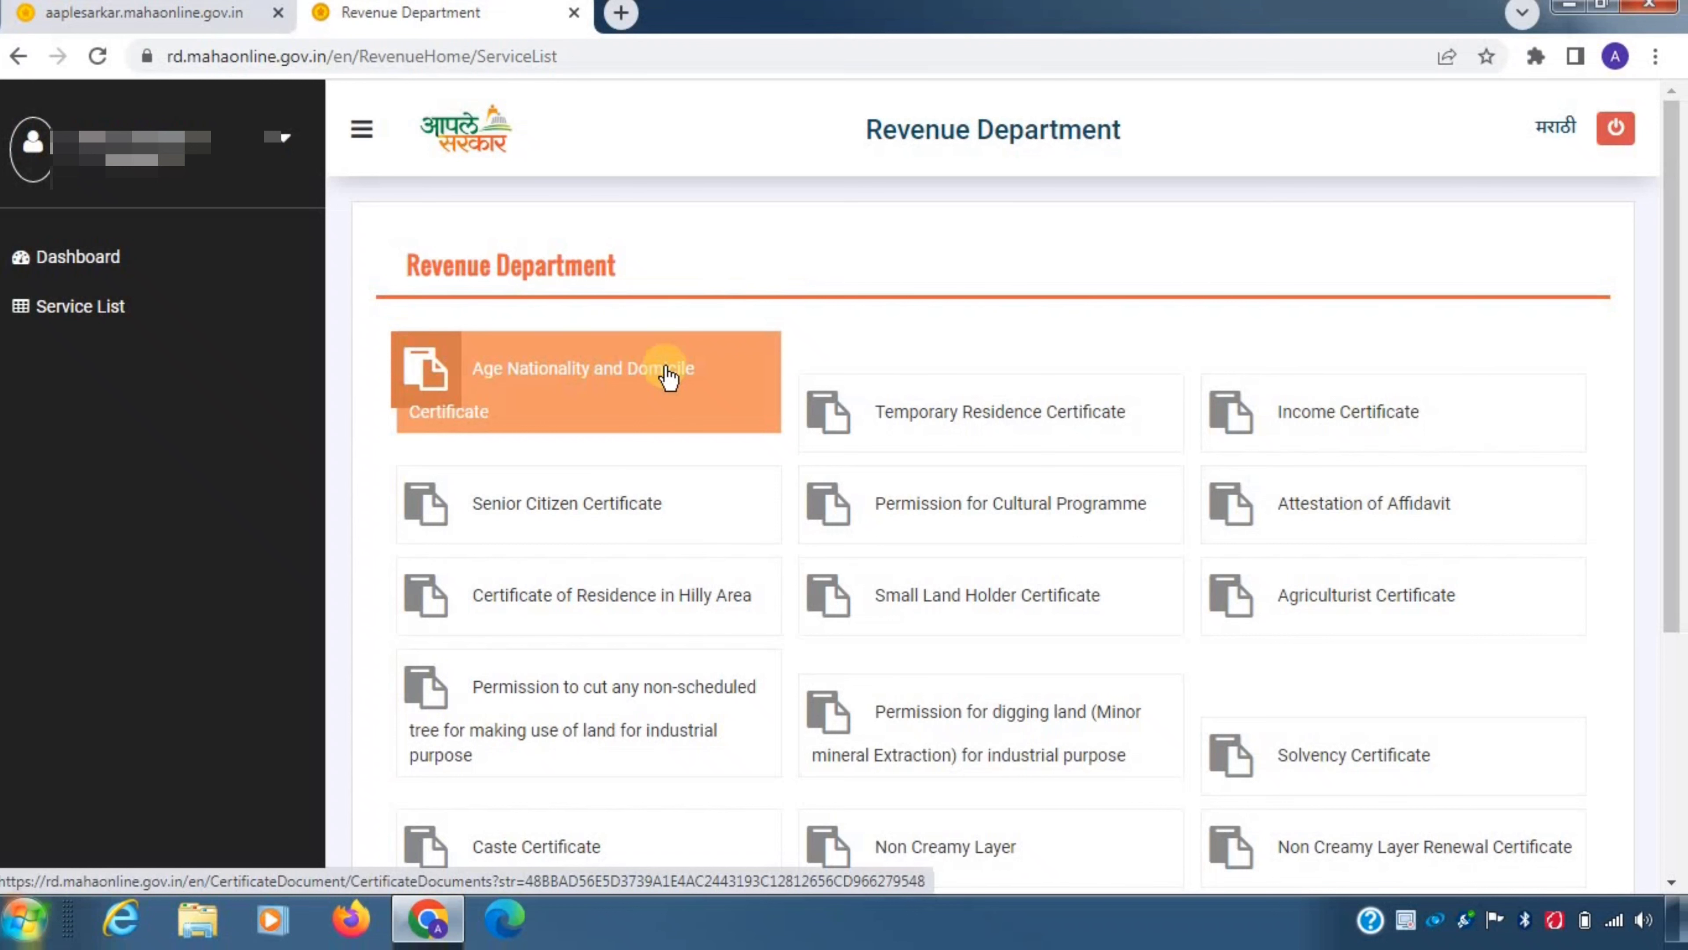
click(667, 377)
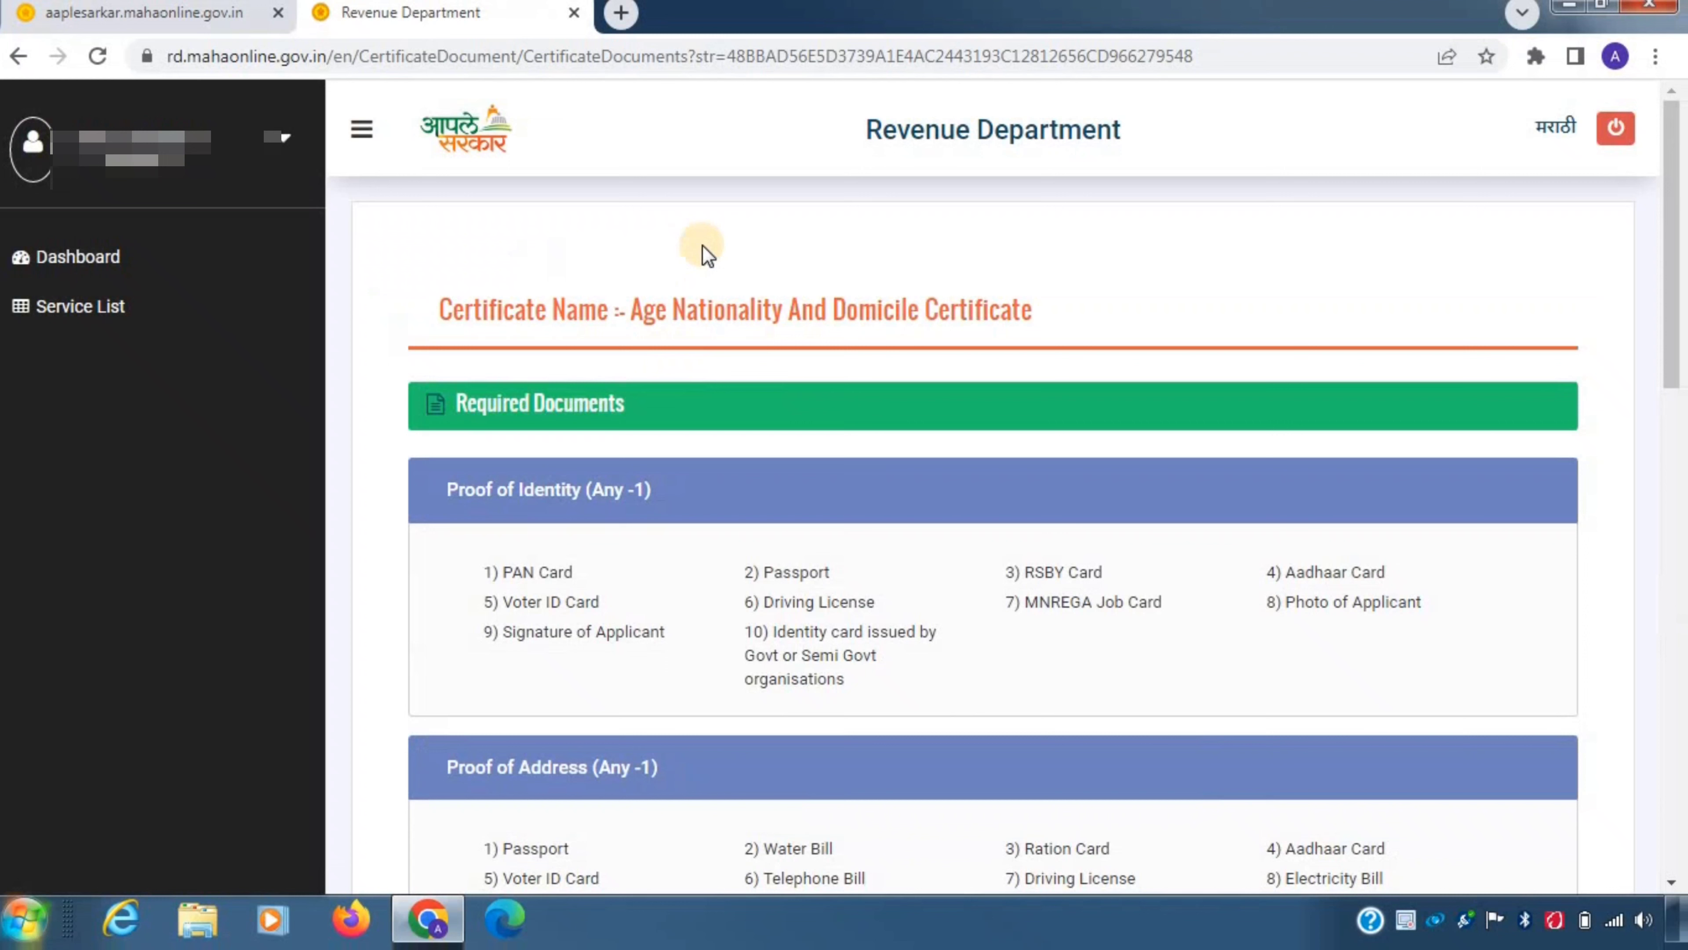
click(1554, 133)
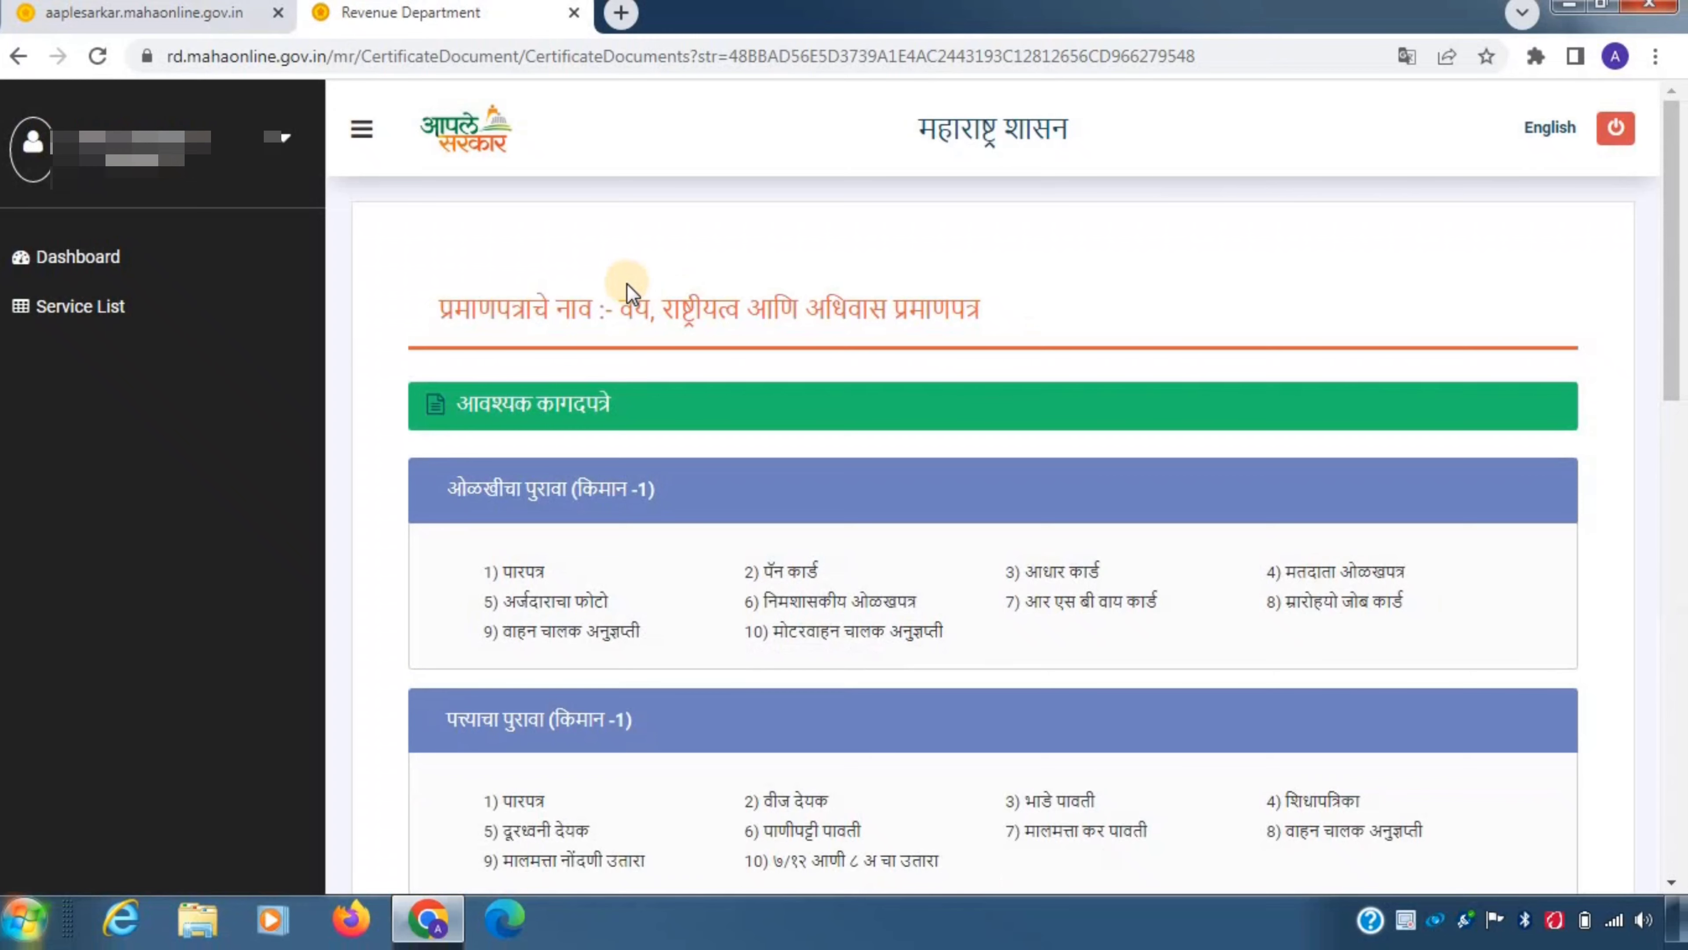
Step: Review the documents required for the Age Nationality and Domicile Certificate and continue to its application form
scroll(628, 281, down, 2)
drag(624, 280, 454, 285)
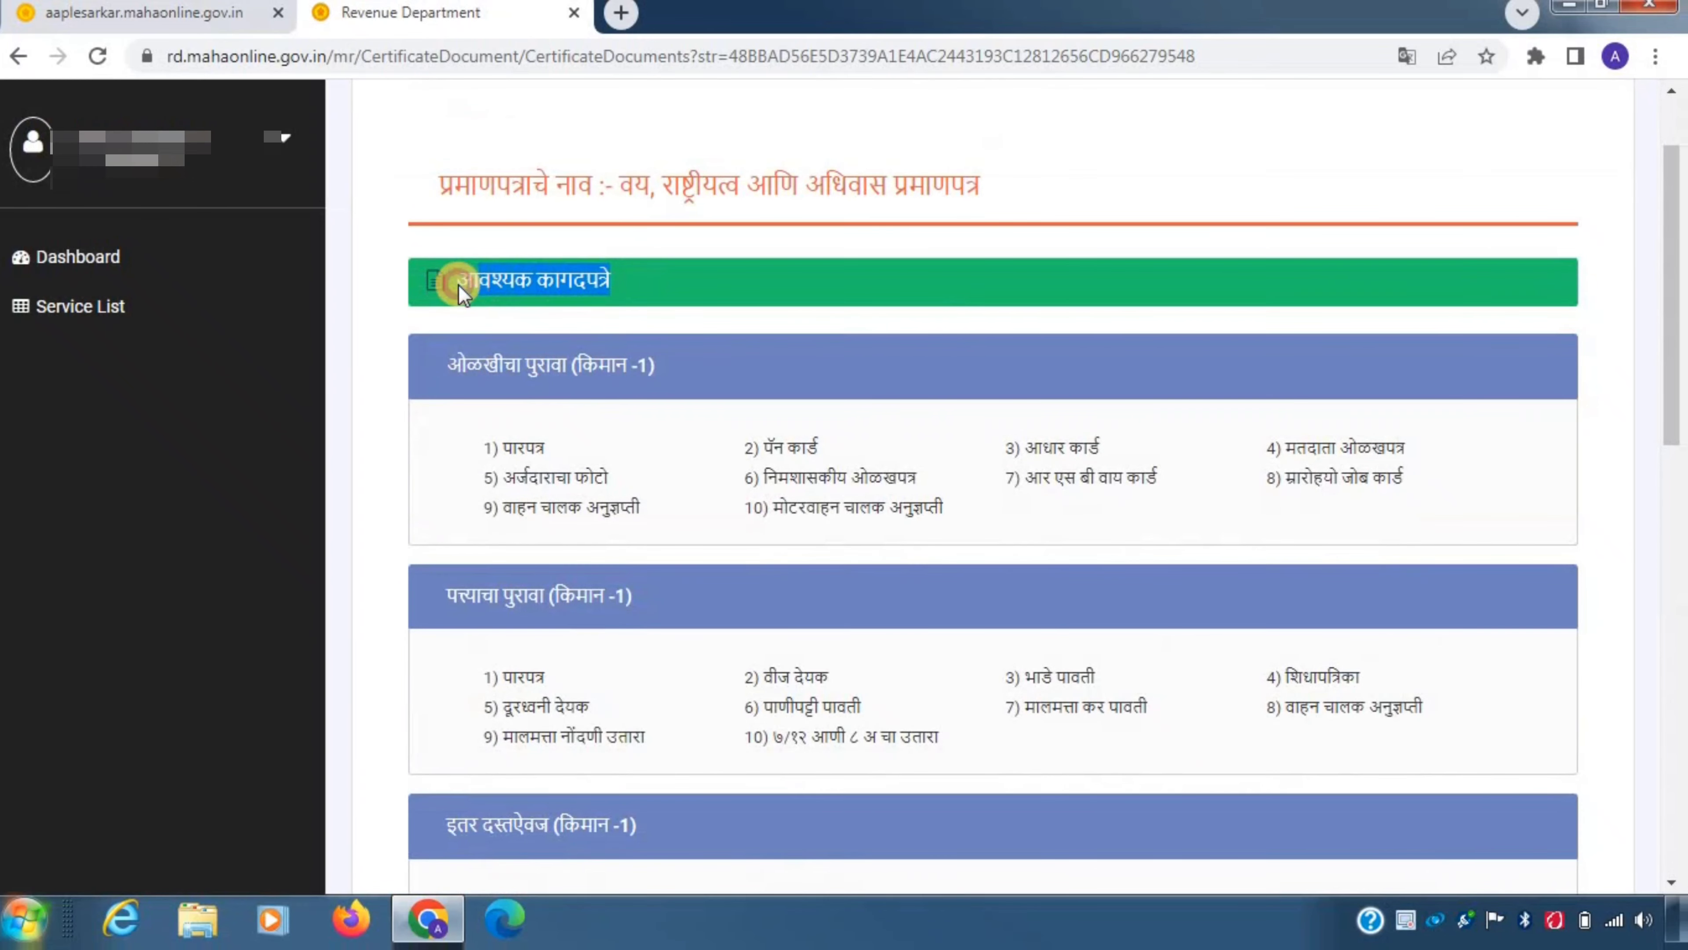
click(539, 239)
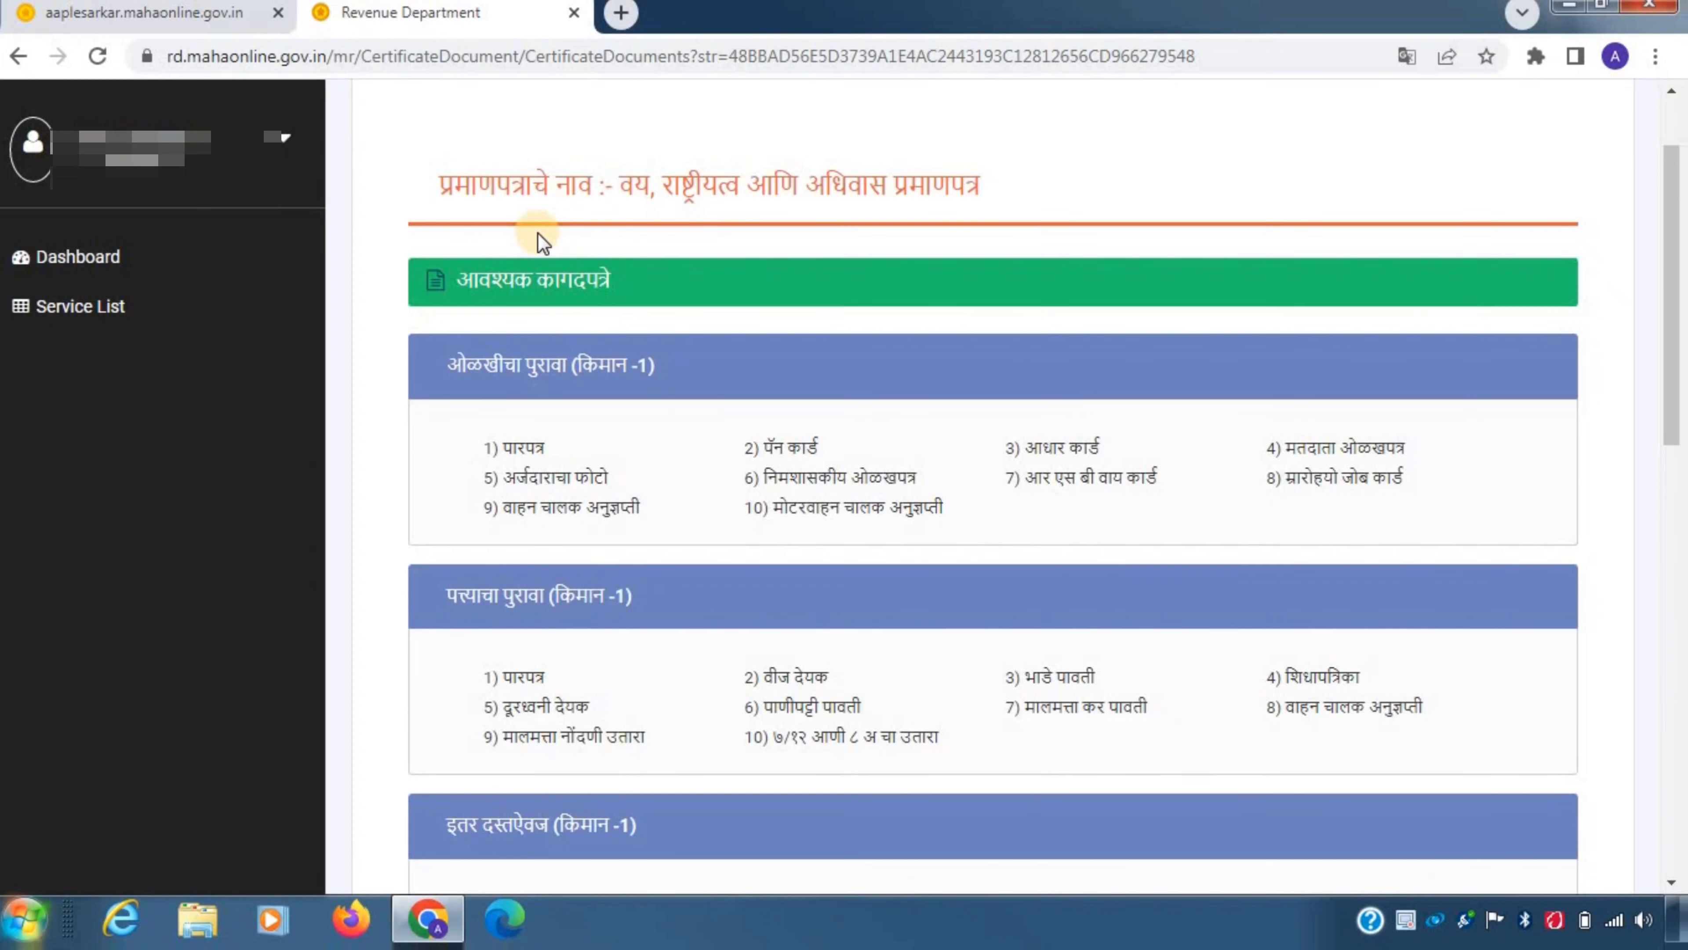
scroll(541, 242, down, 4)
scroll(551, 260, up, 4)
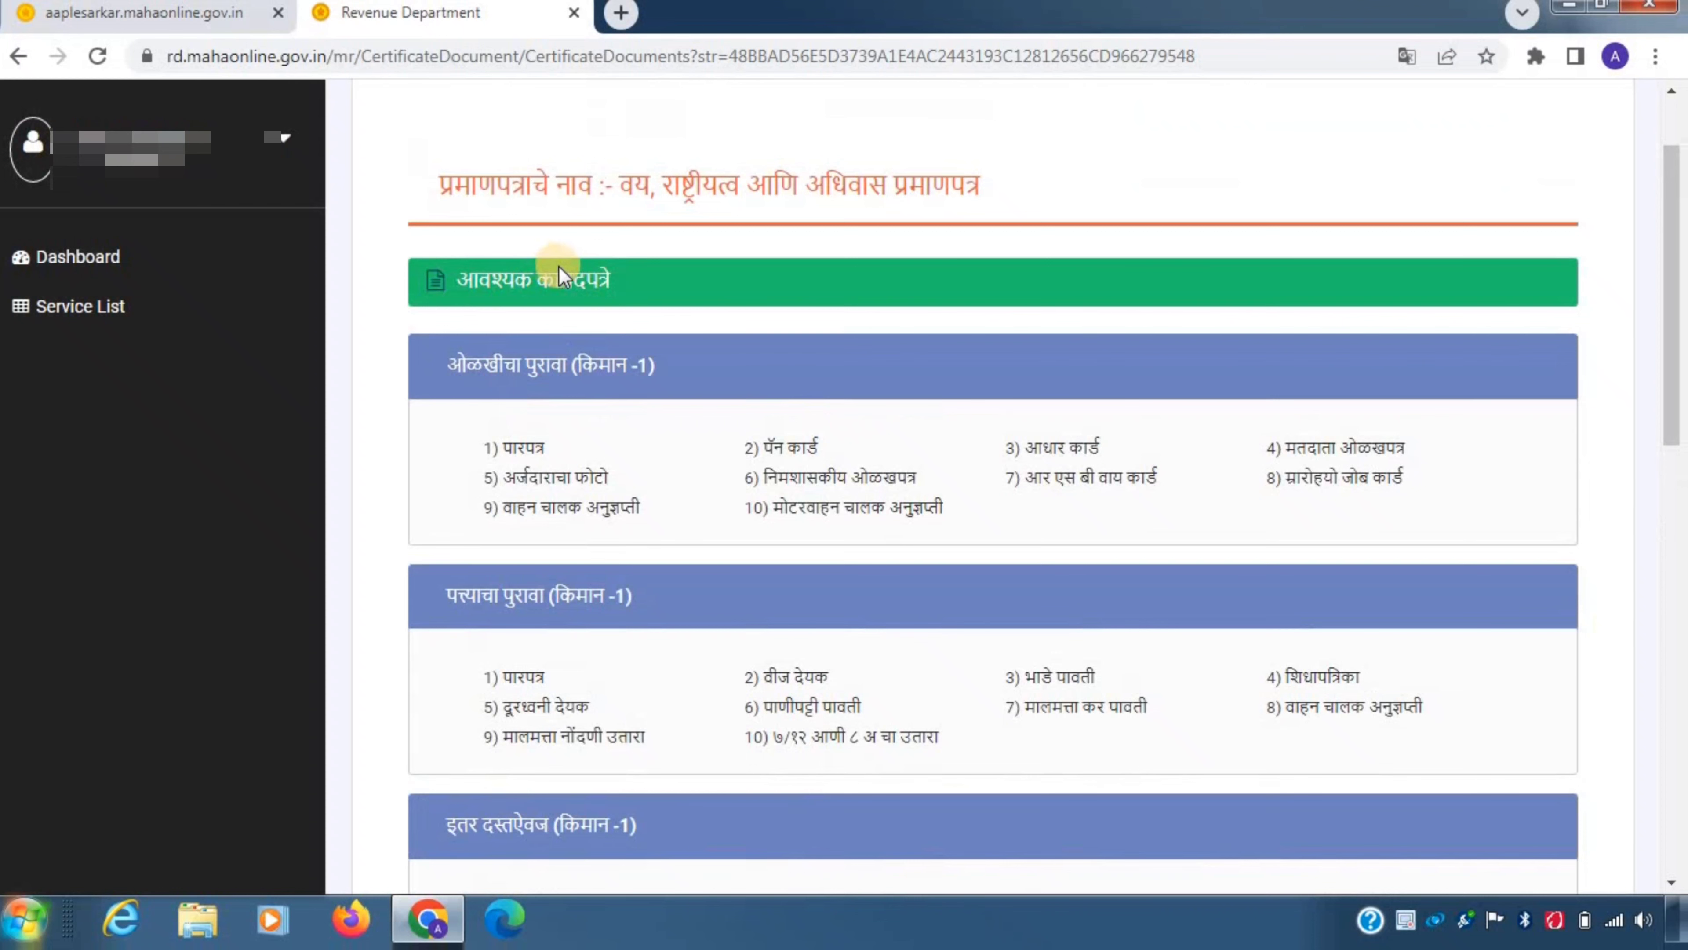
scroll(700, 274, down, 10)
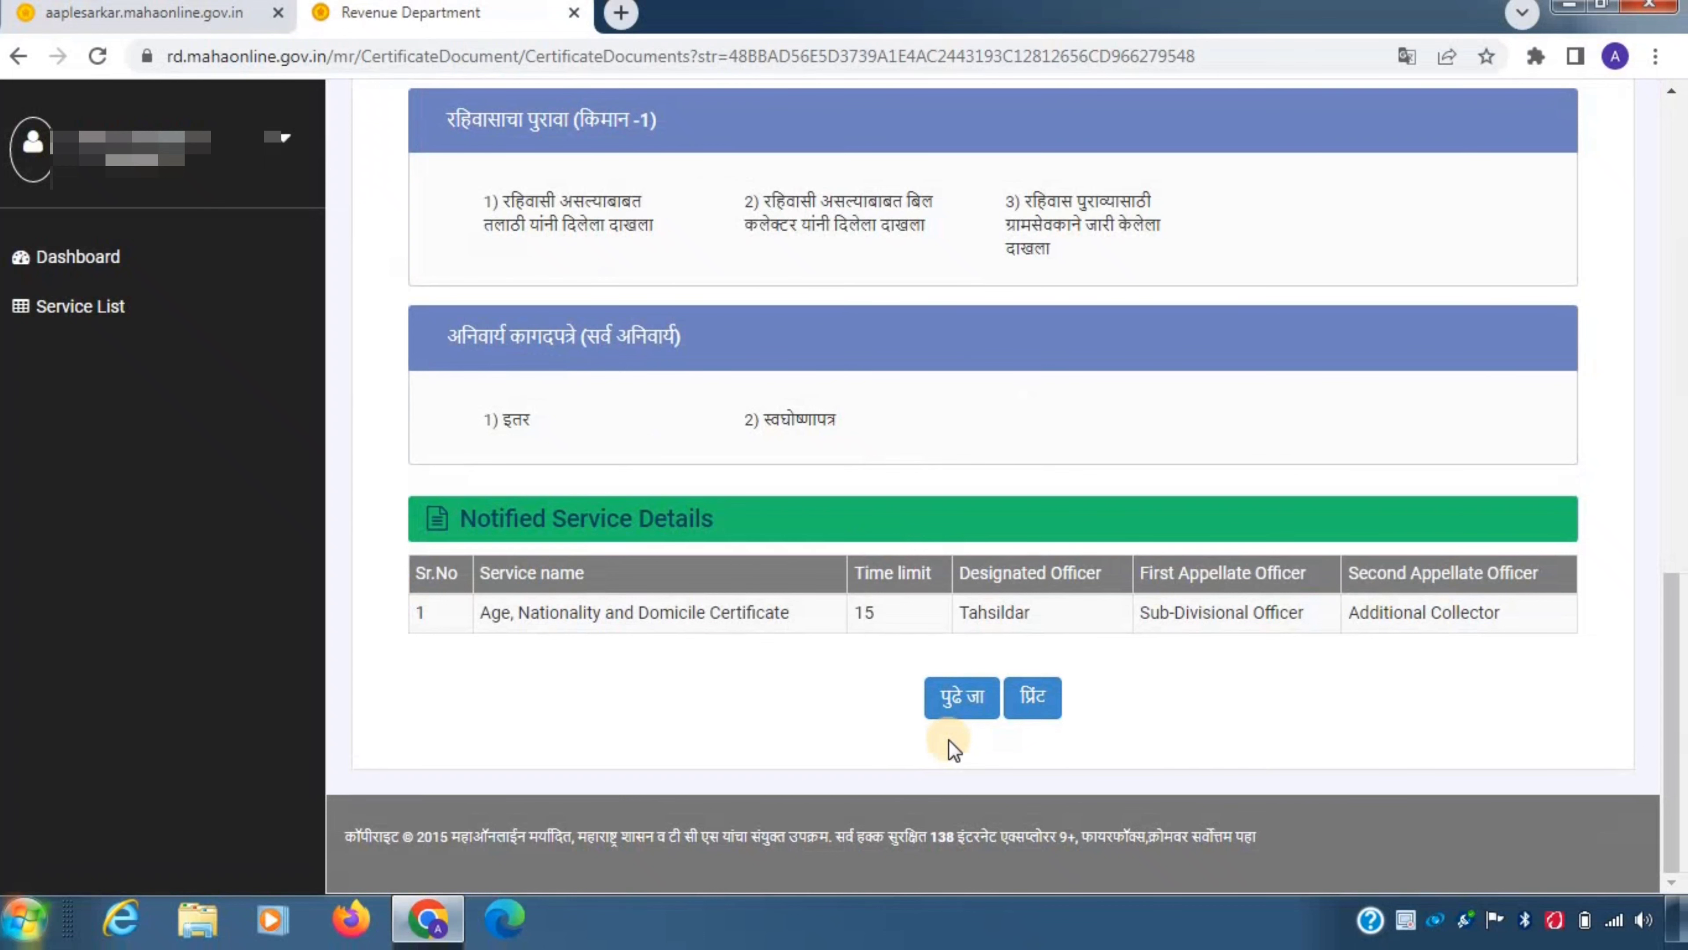
click(957, 698)
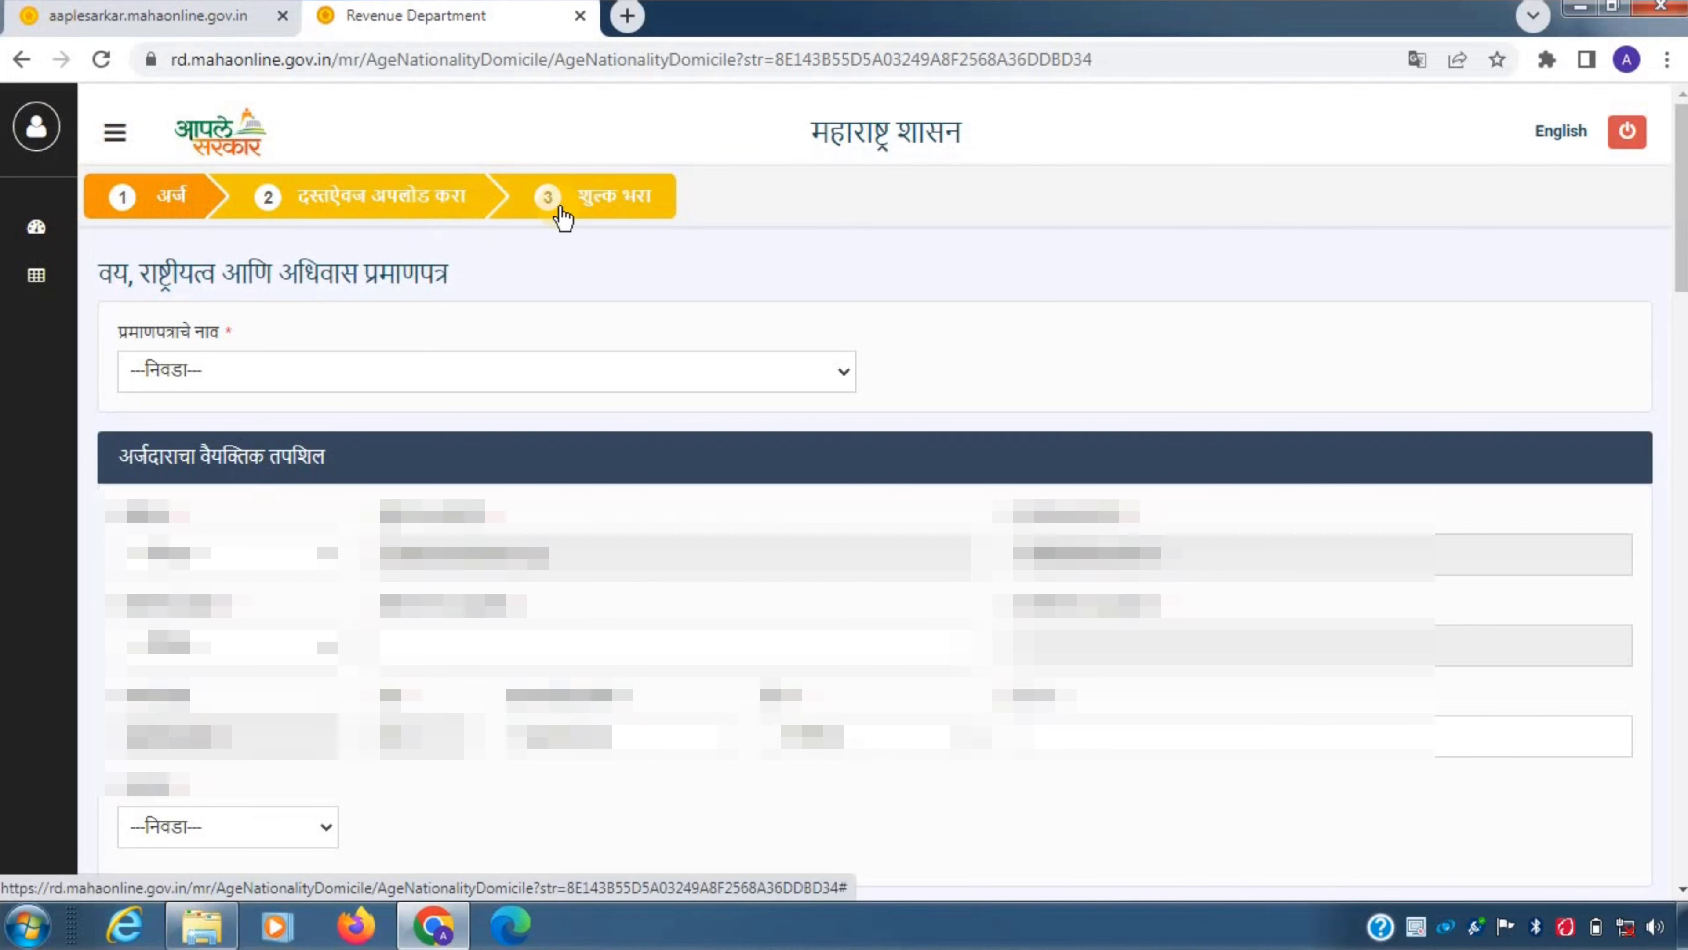
Step: Set the certificate name (प्रमाणपत्राचे नाव) to वय राष्ट्रीयत्व आणि अधिवास प्रमाणपत्र
scroll(326, 272, down, 2)
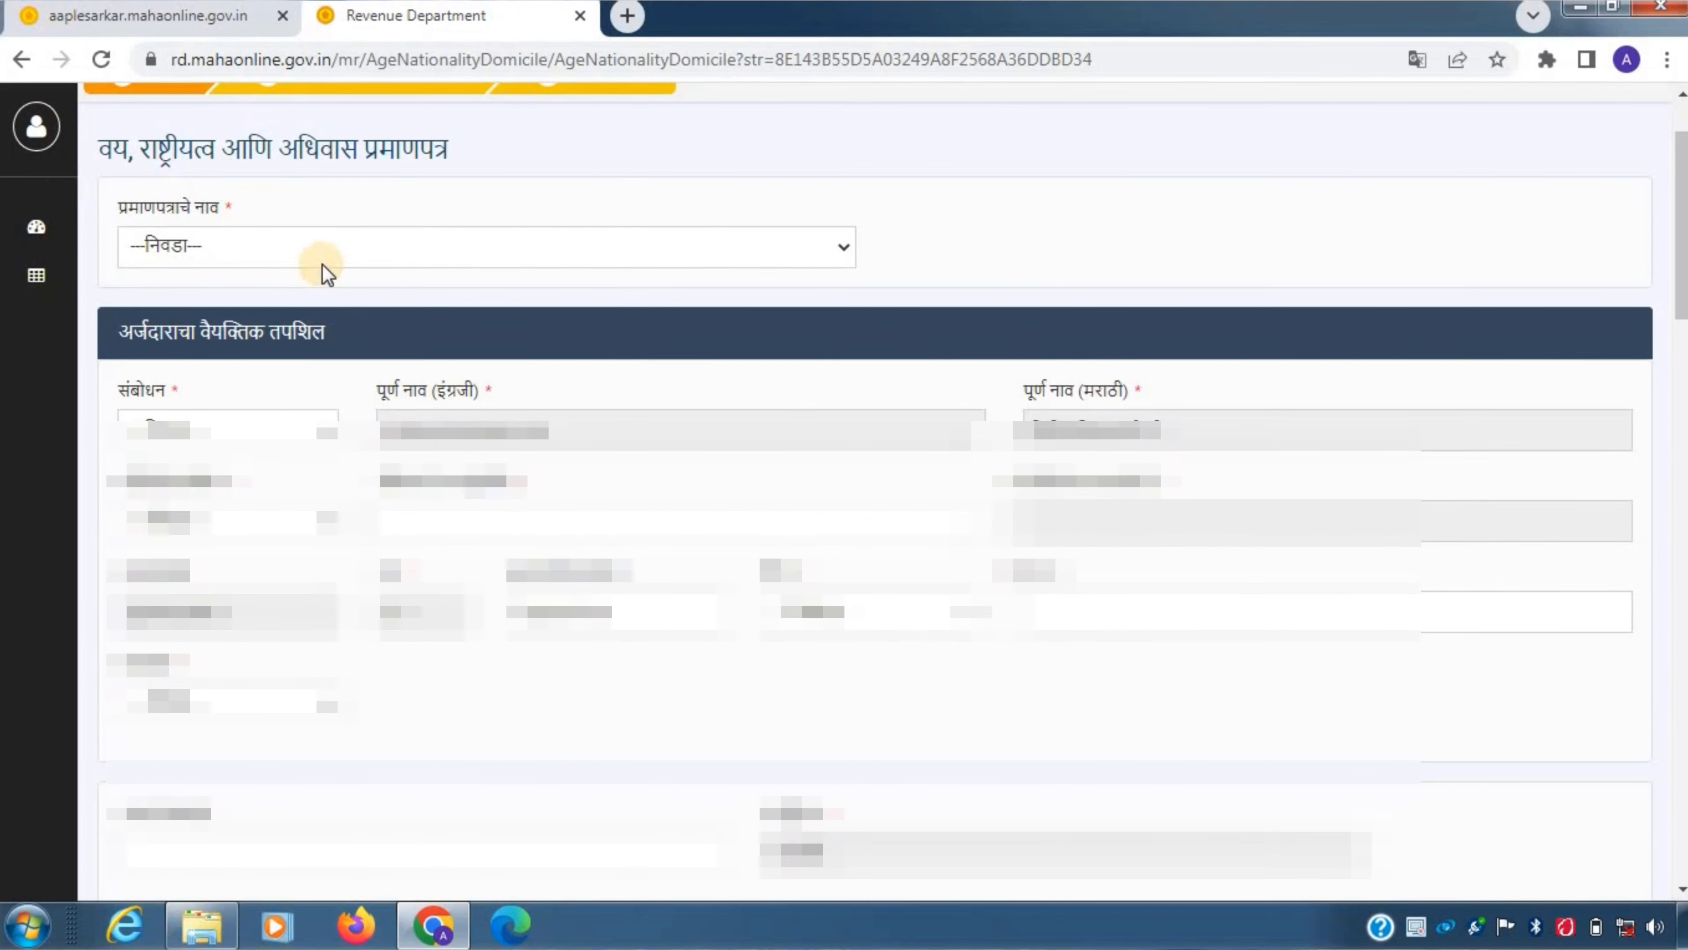
click(435, 249)
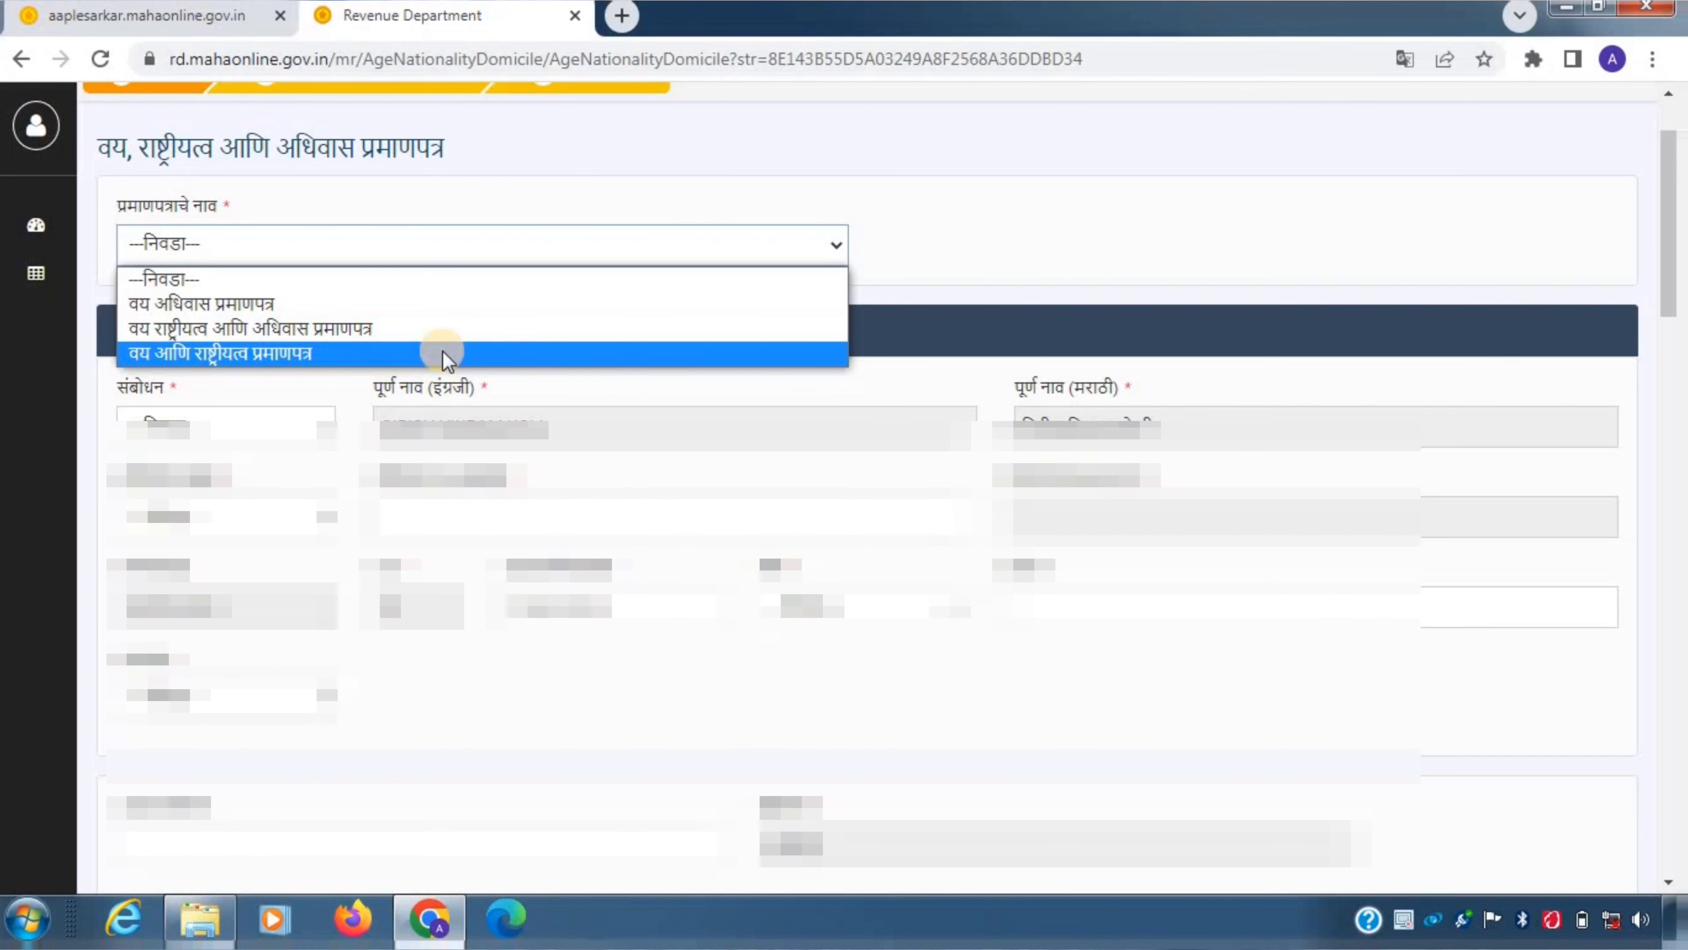
click(402, 328)
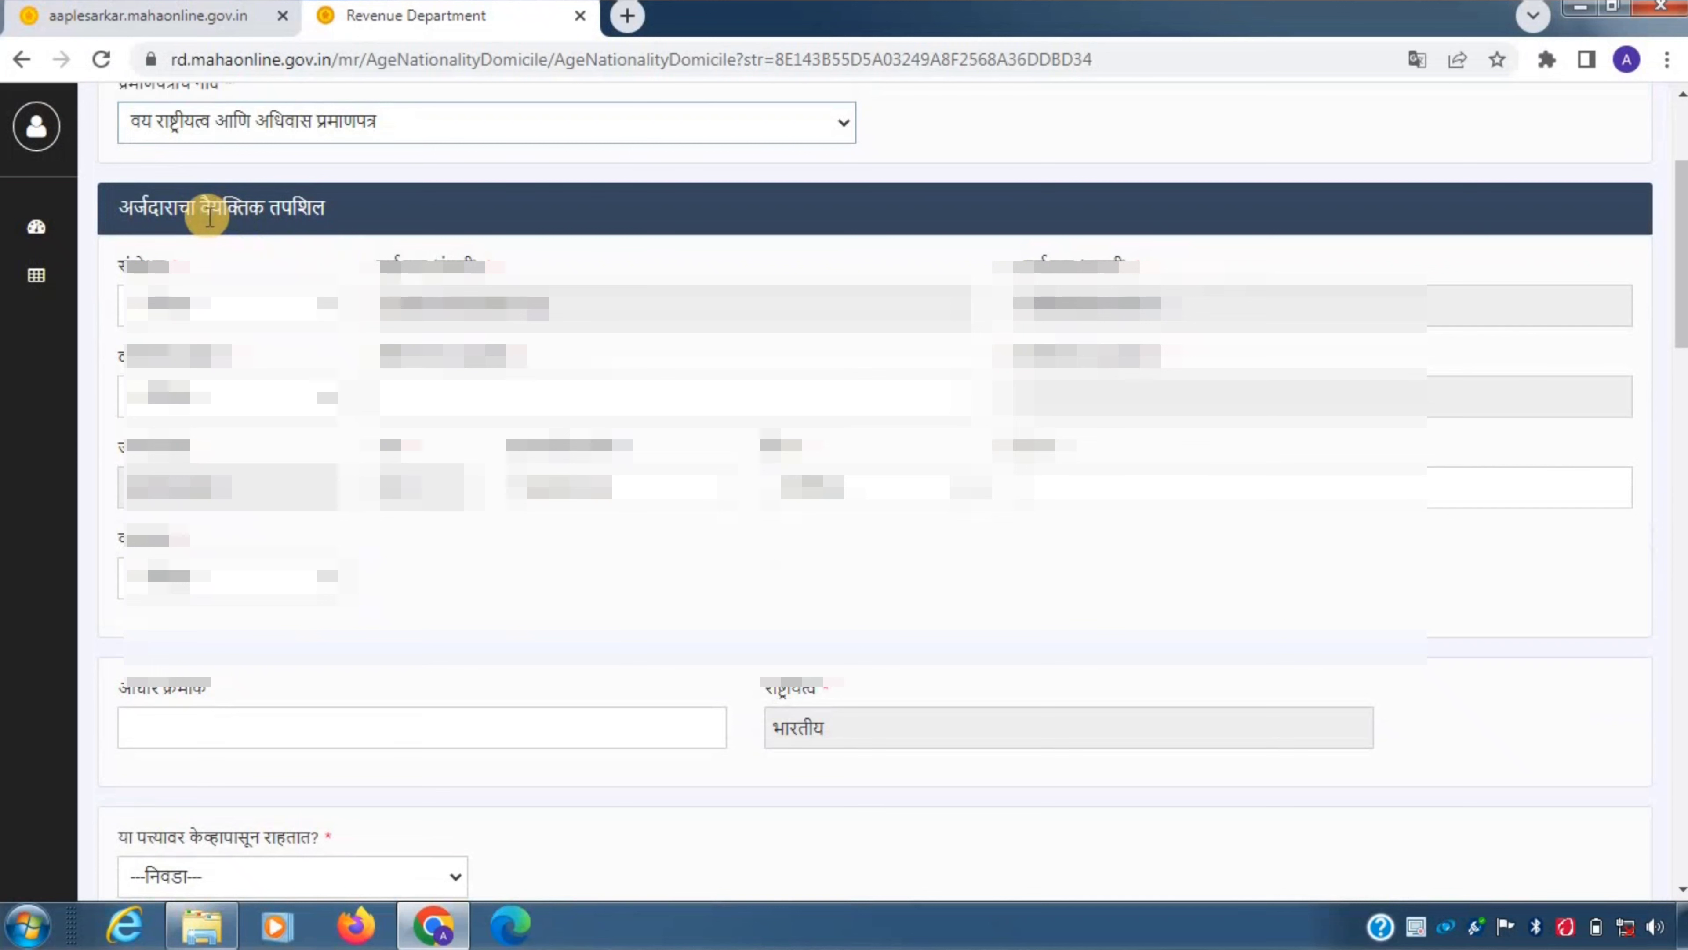
Step: Clear the prefilled field directly after the age in the applicant's personal details
drag(120, 215, 318, 214)
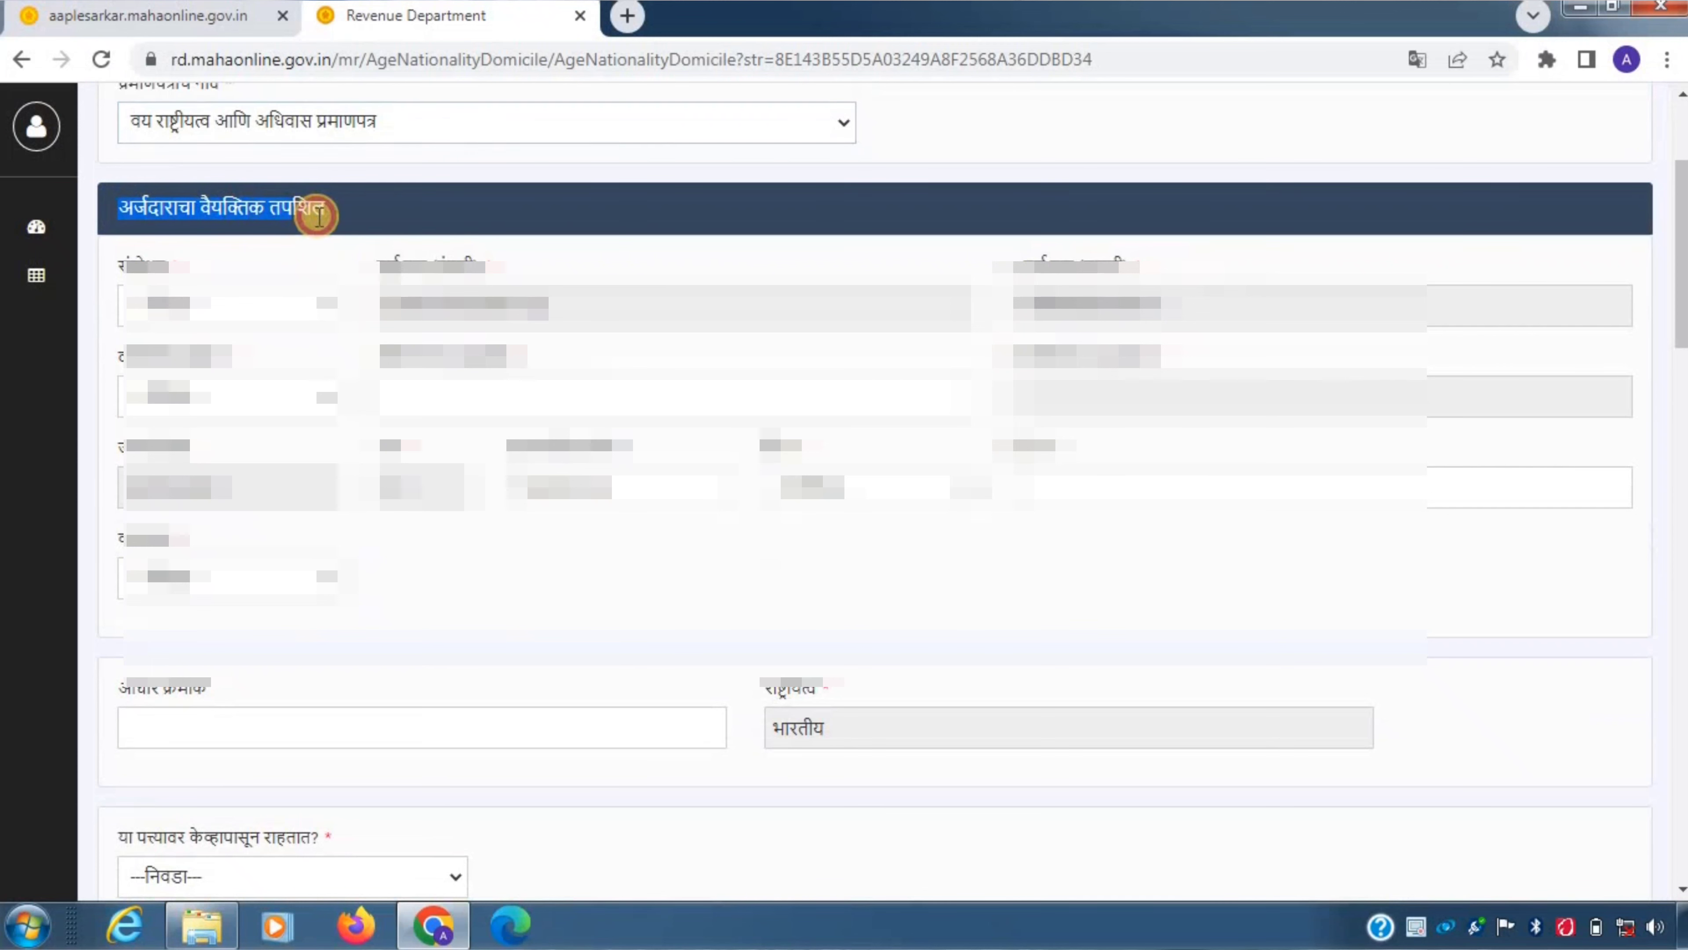
click(374, 210)
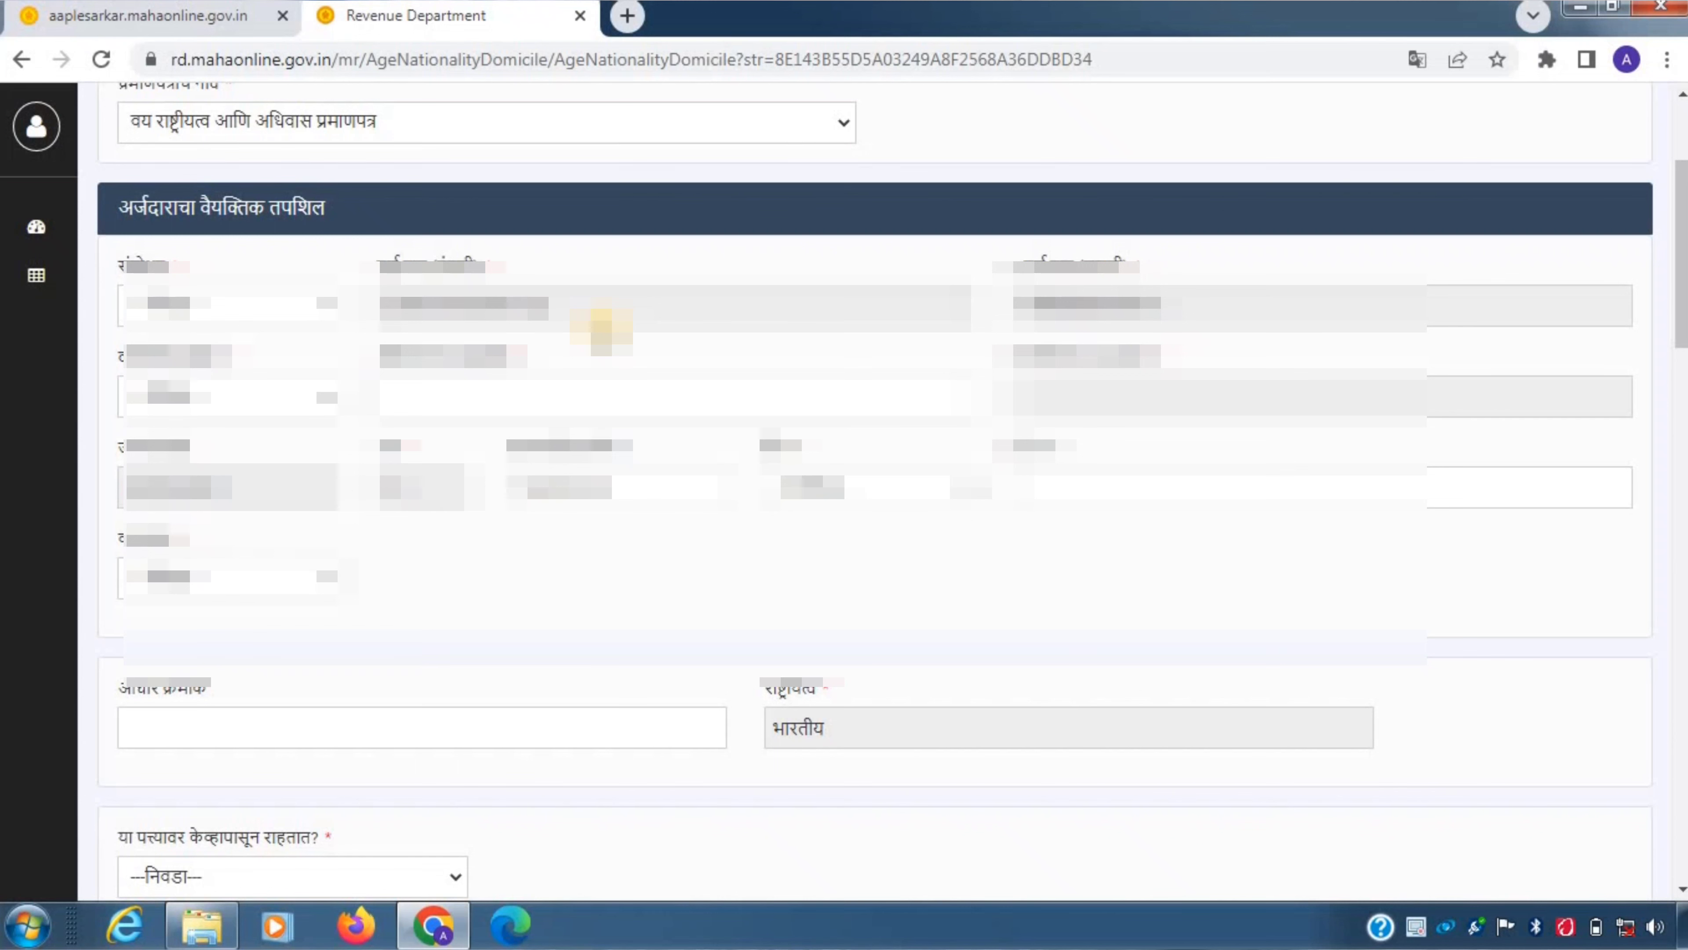
drag(645, 486, 464, 486)
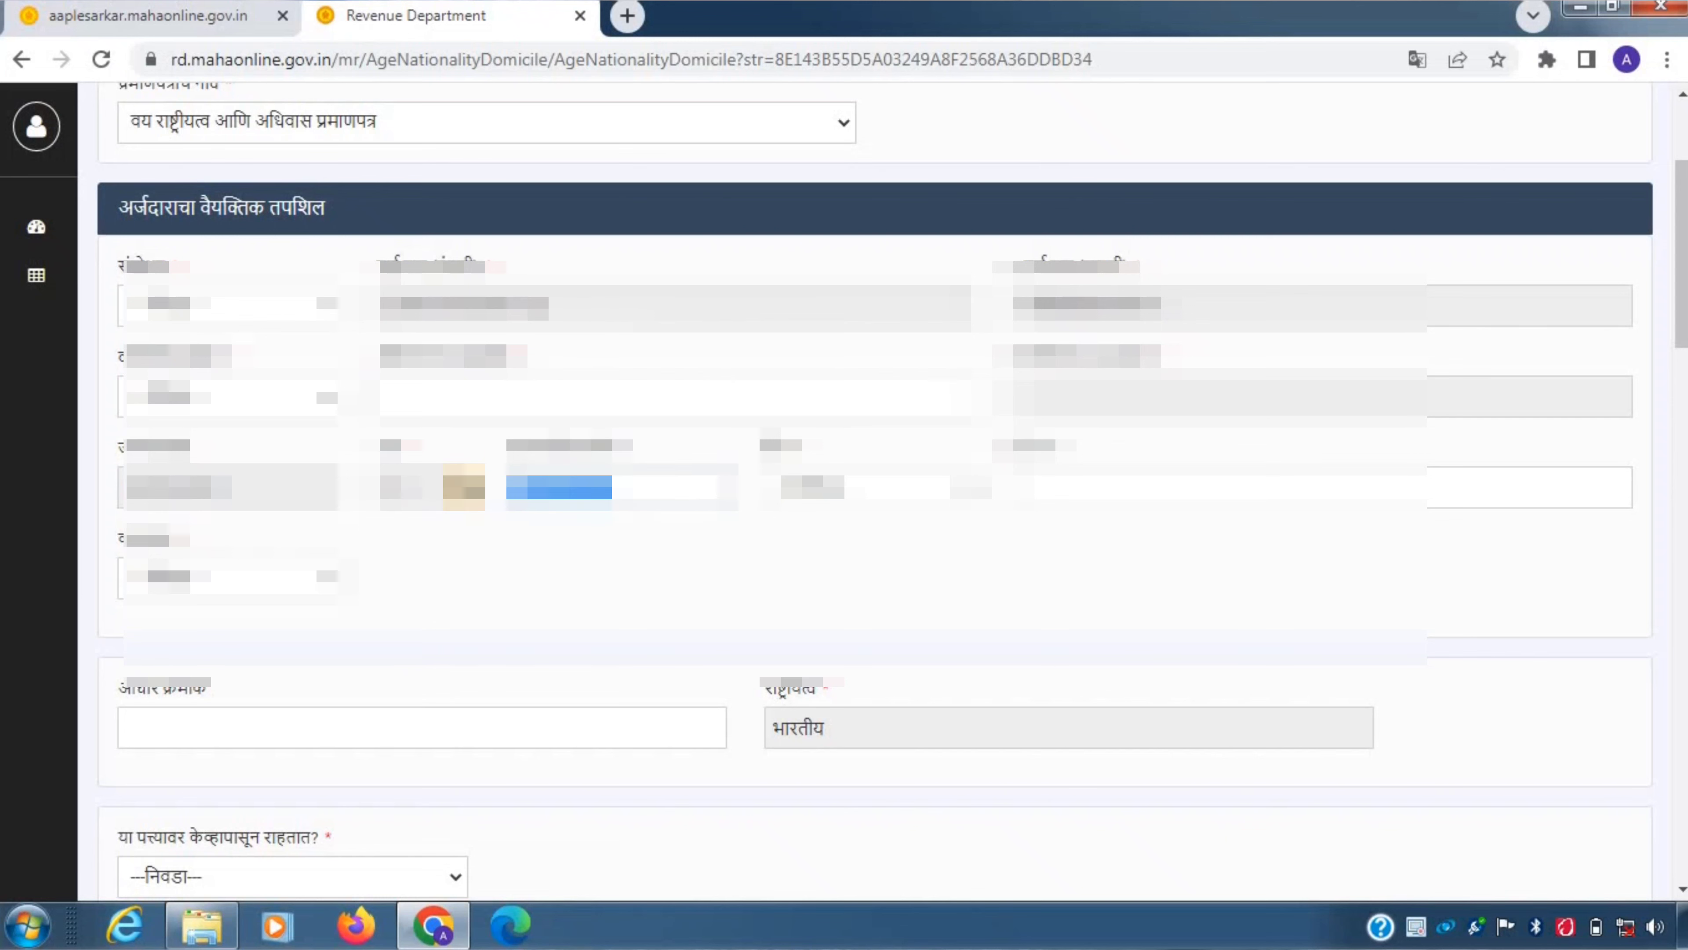
key(BackSpace)
scroll(731, 463, up, 2)
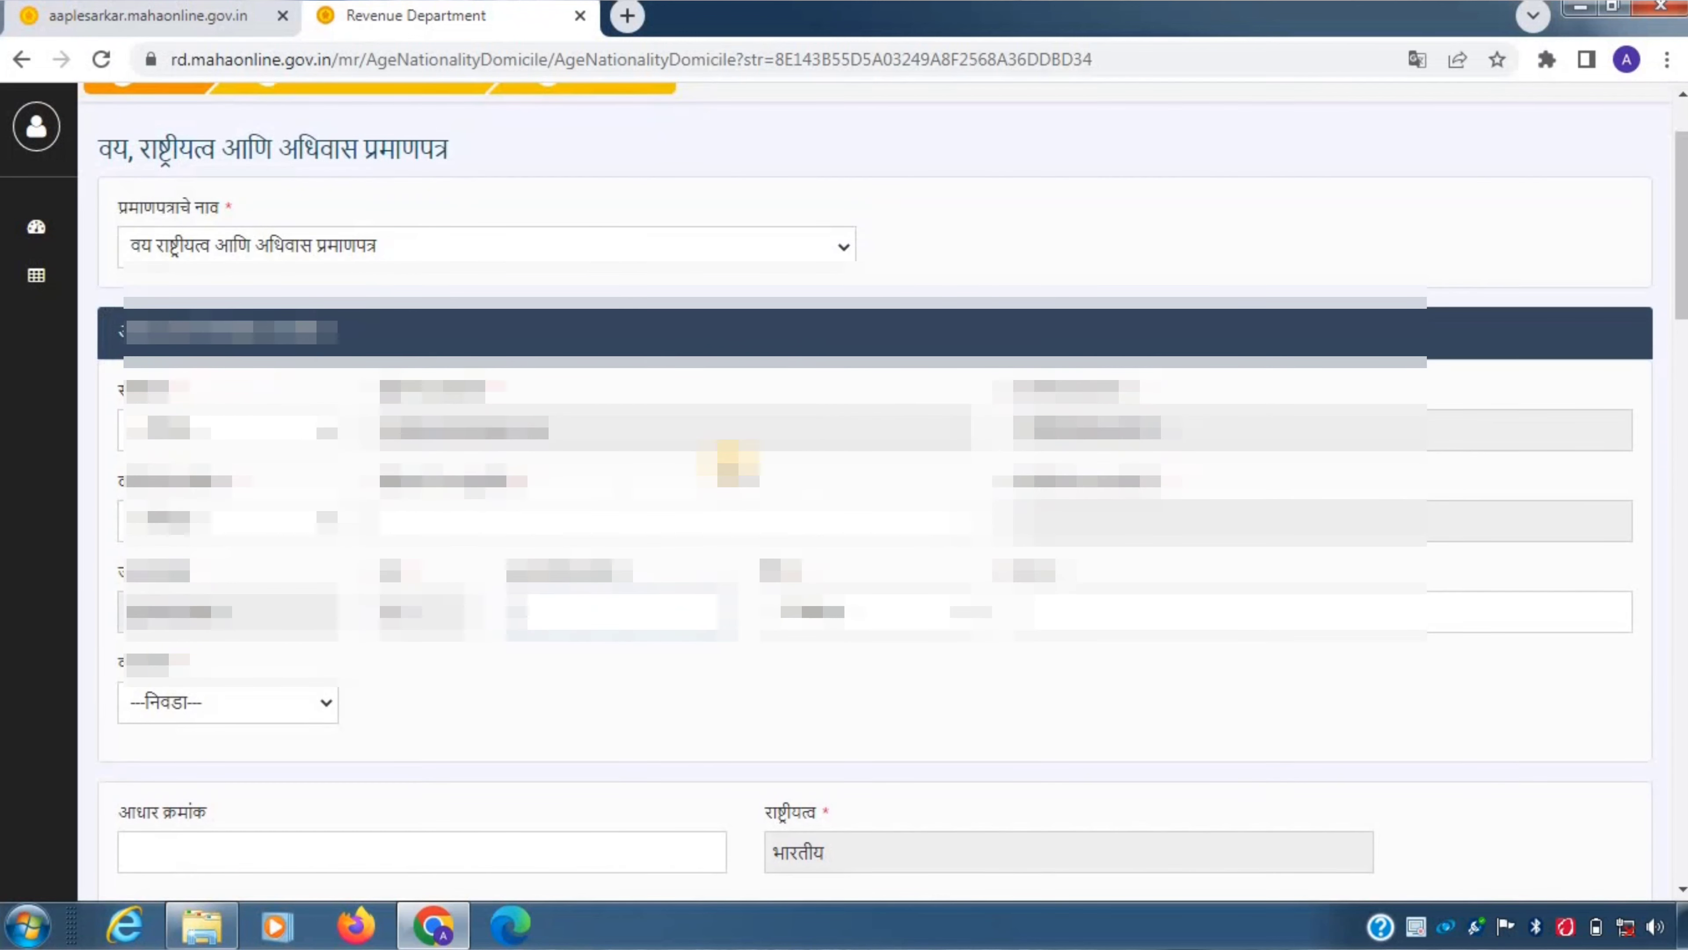
Step: Set the applicant's occupation (व्यवसाय) to परिचारिका and go on to the residence details
scroll(724, 459, down, 2)
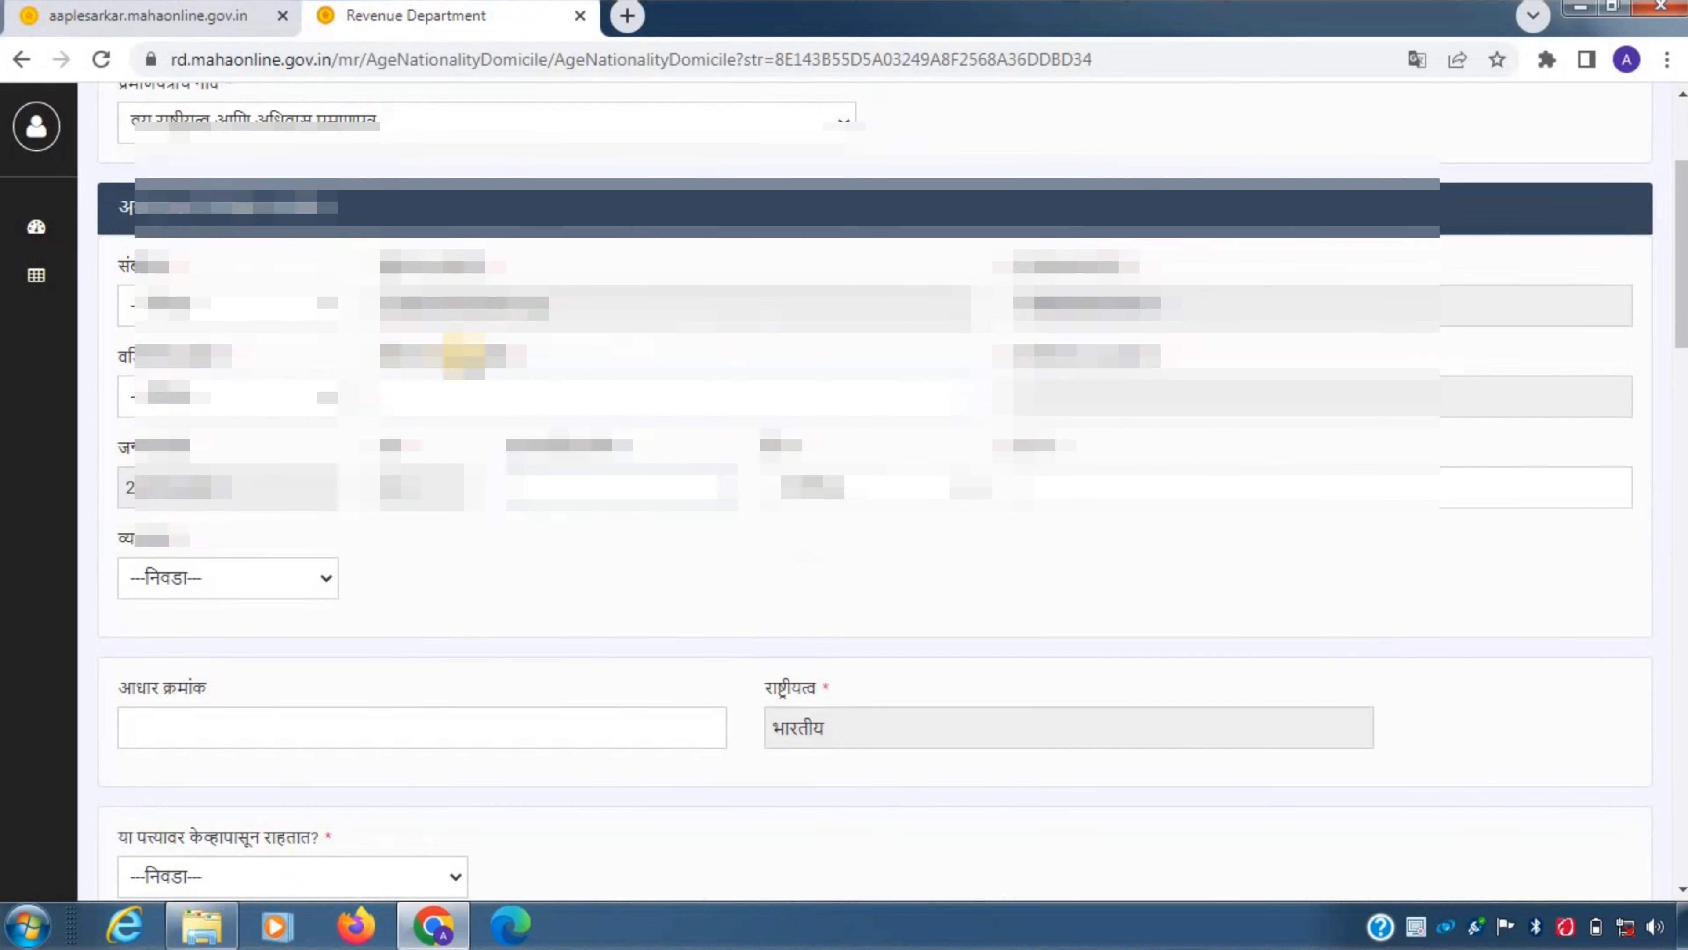
scroll(359, 415, down, 1)
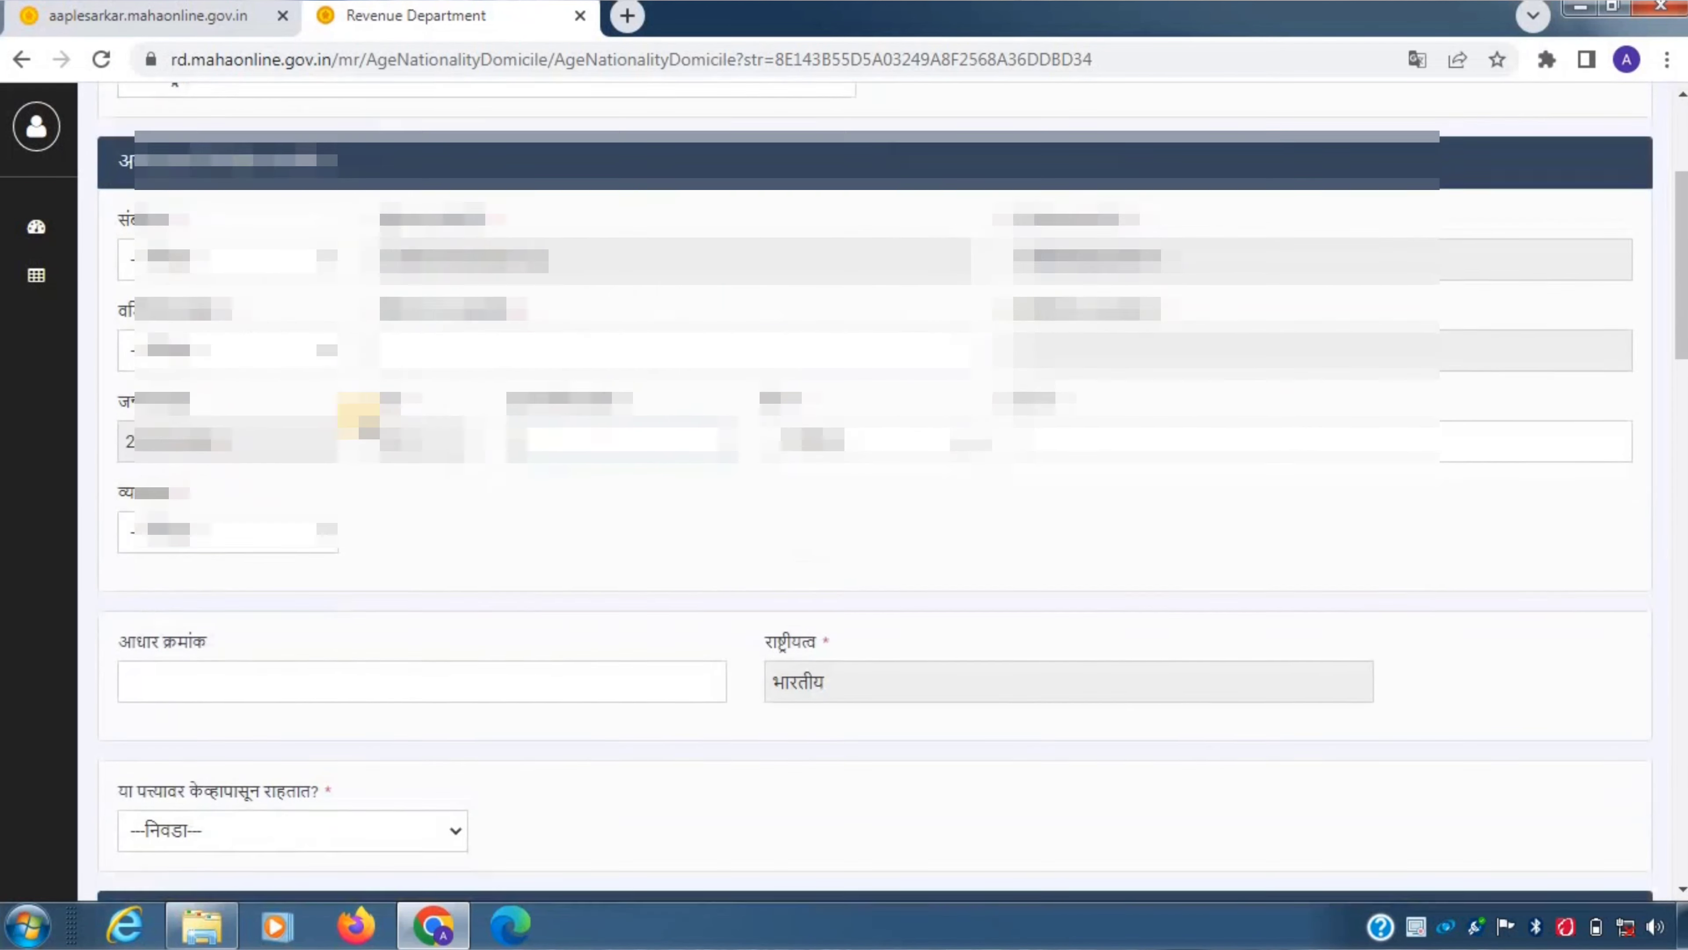
scroll(358, 416, down, 1)
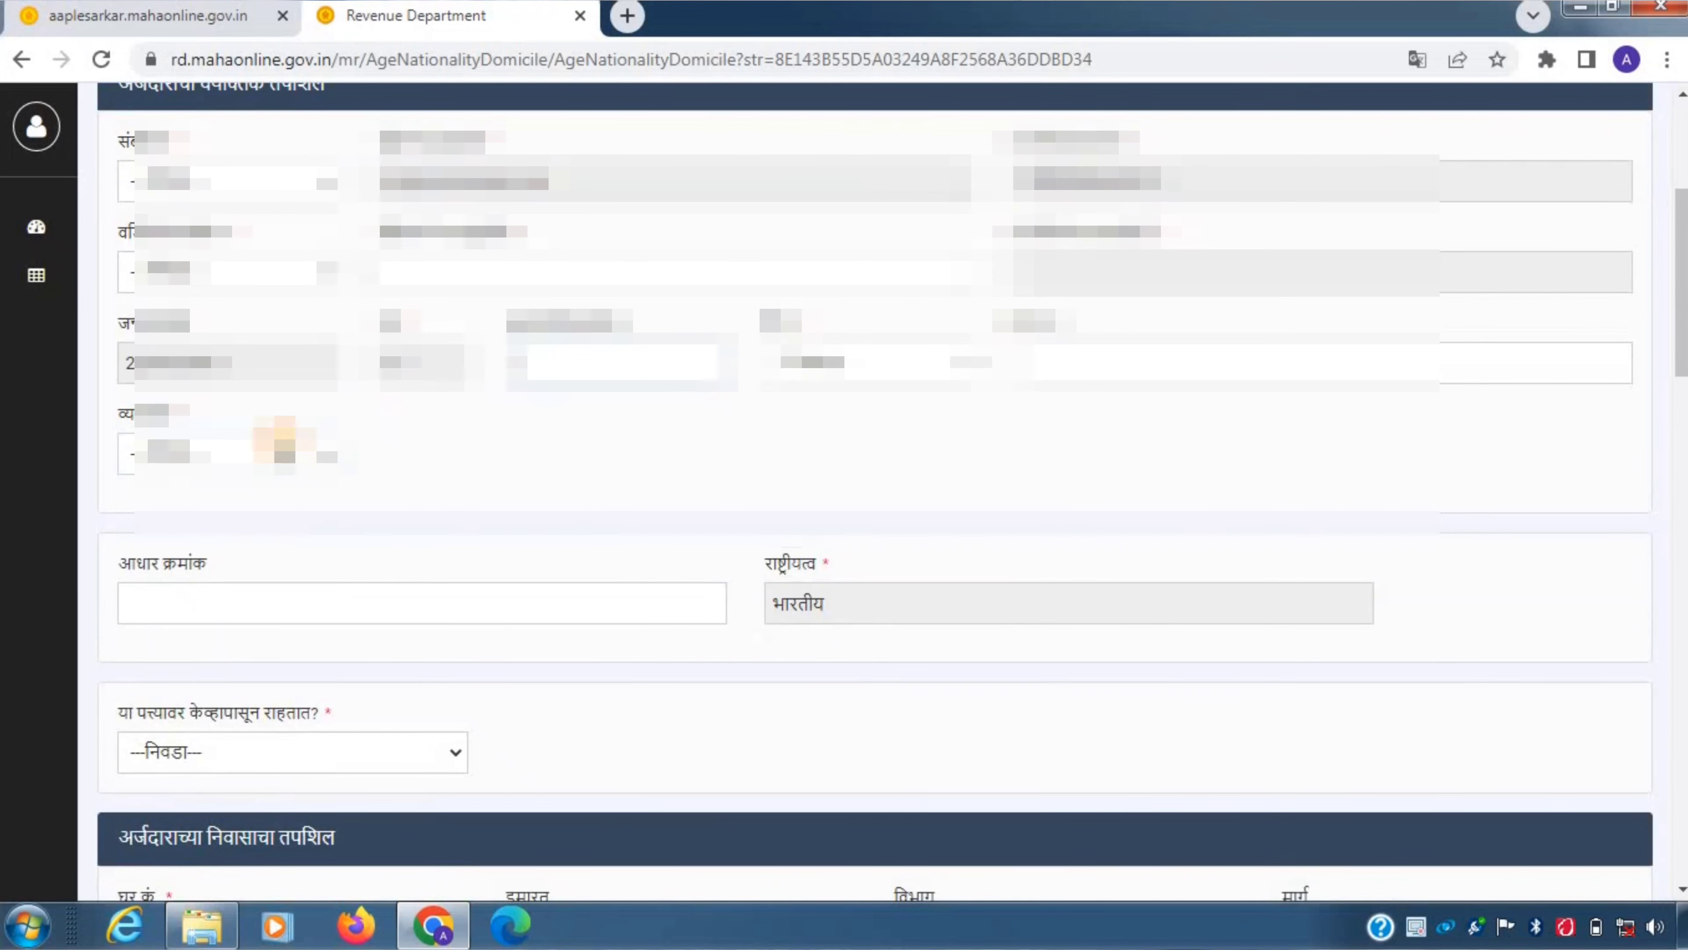
scroll(253, 442, down, 3)
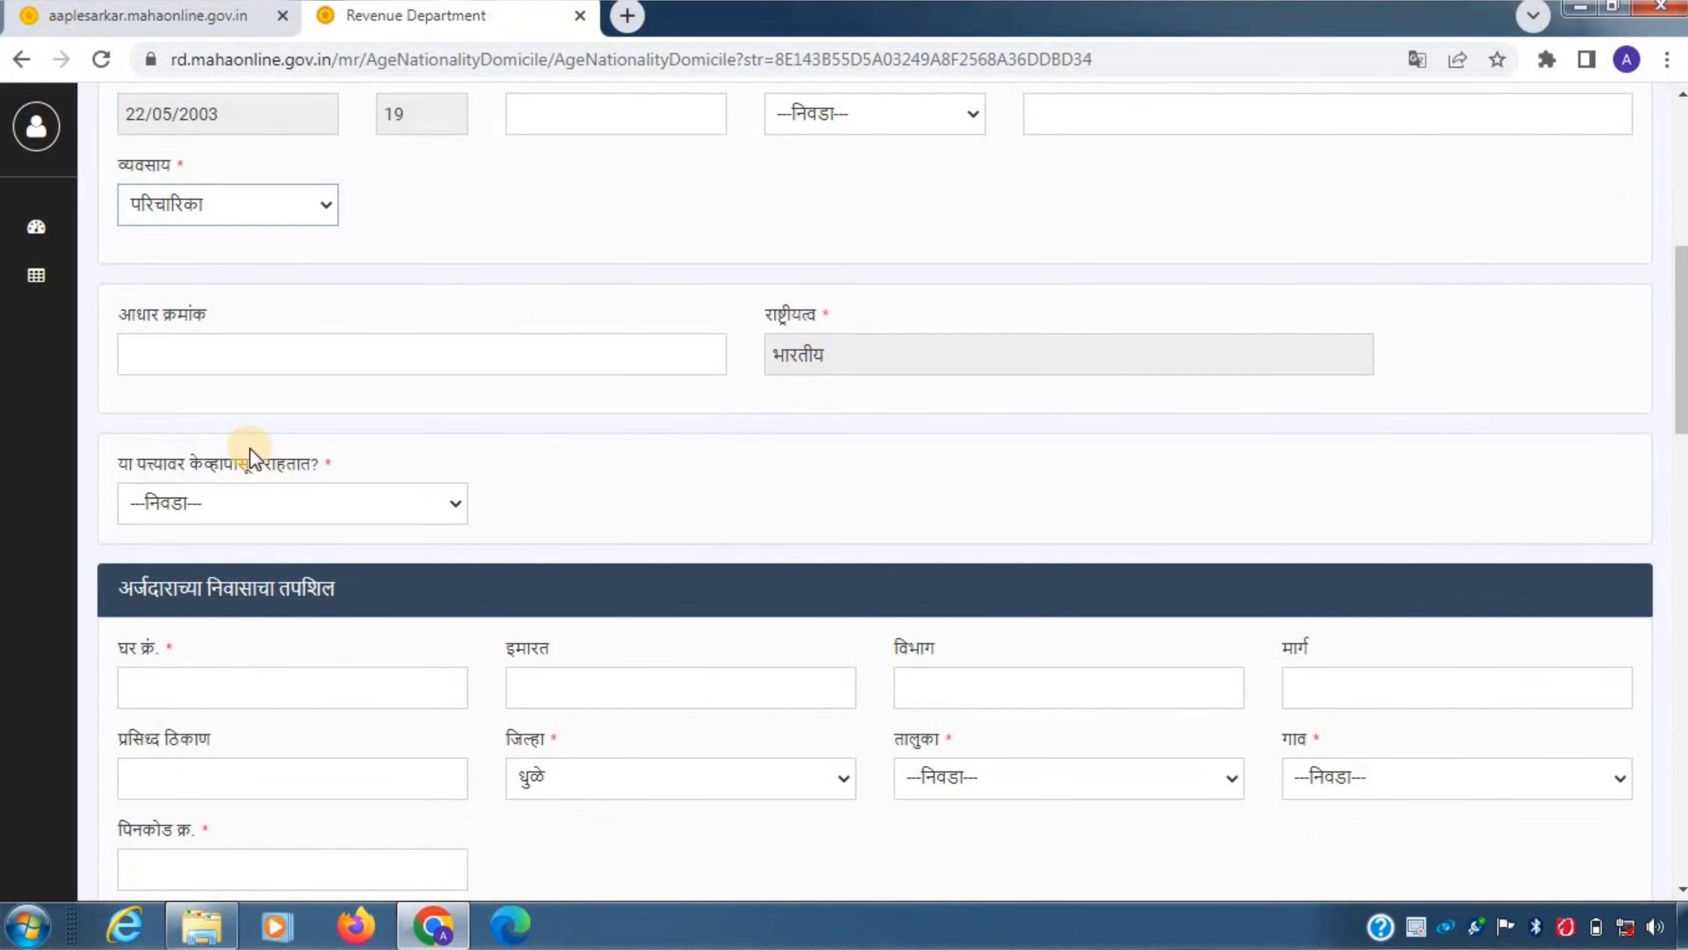
scroll(249, 448, down, 2)
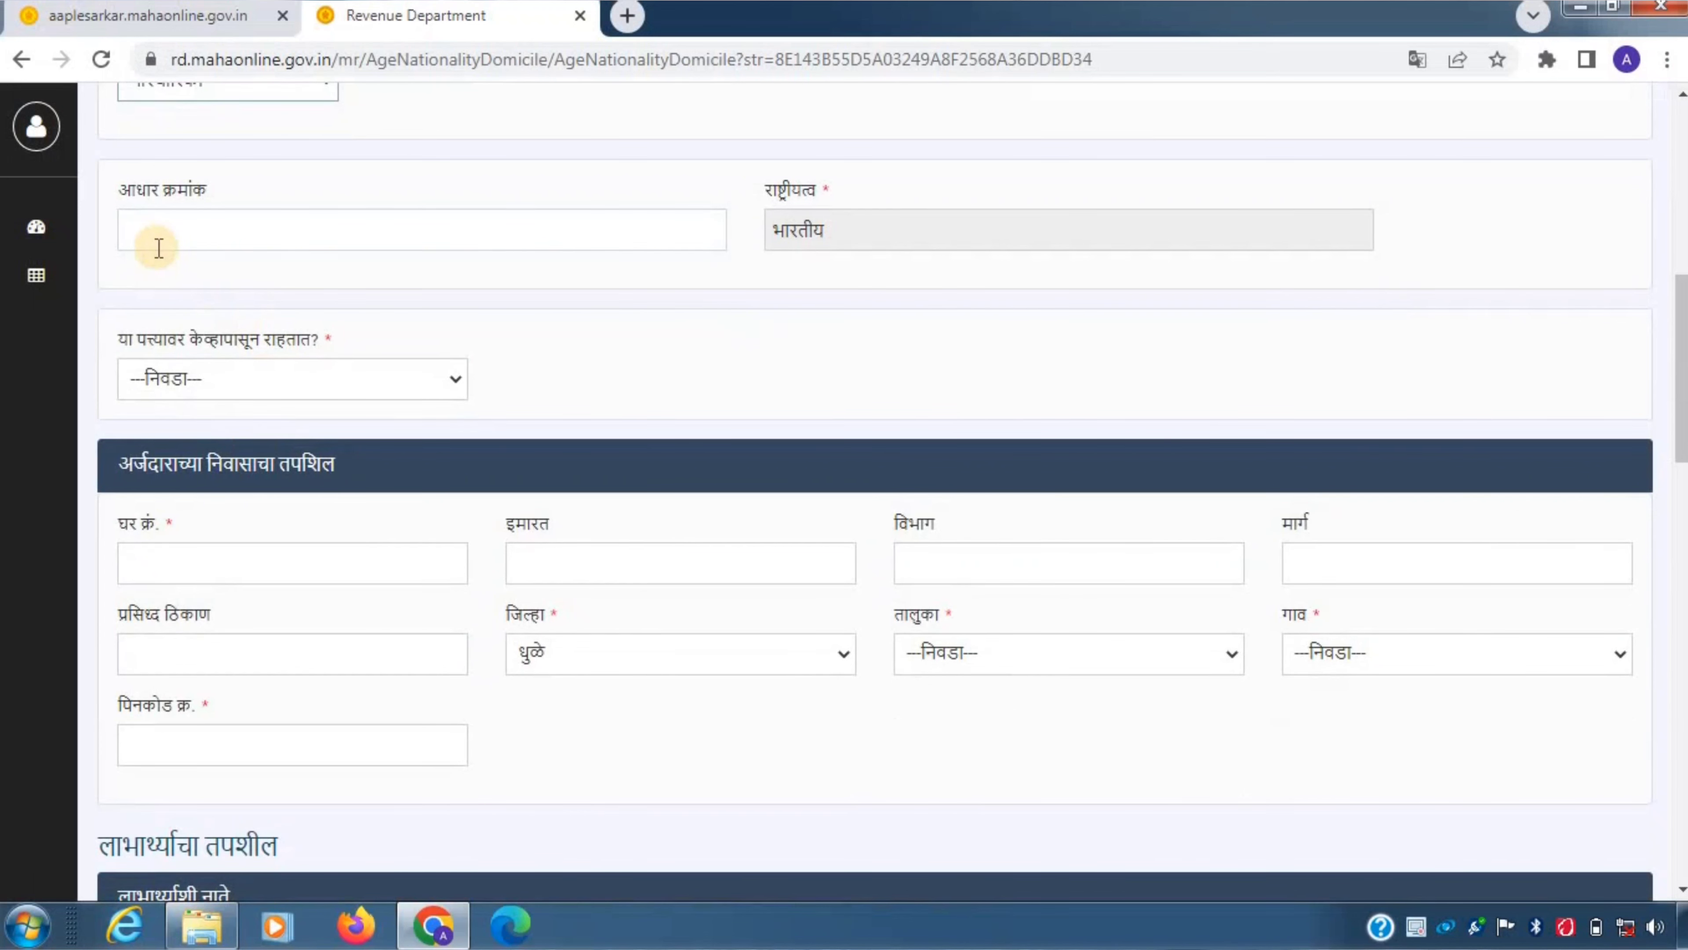
scroll(133, 248, down, 2)
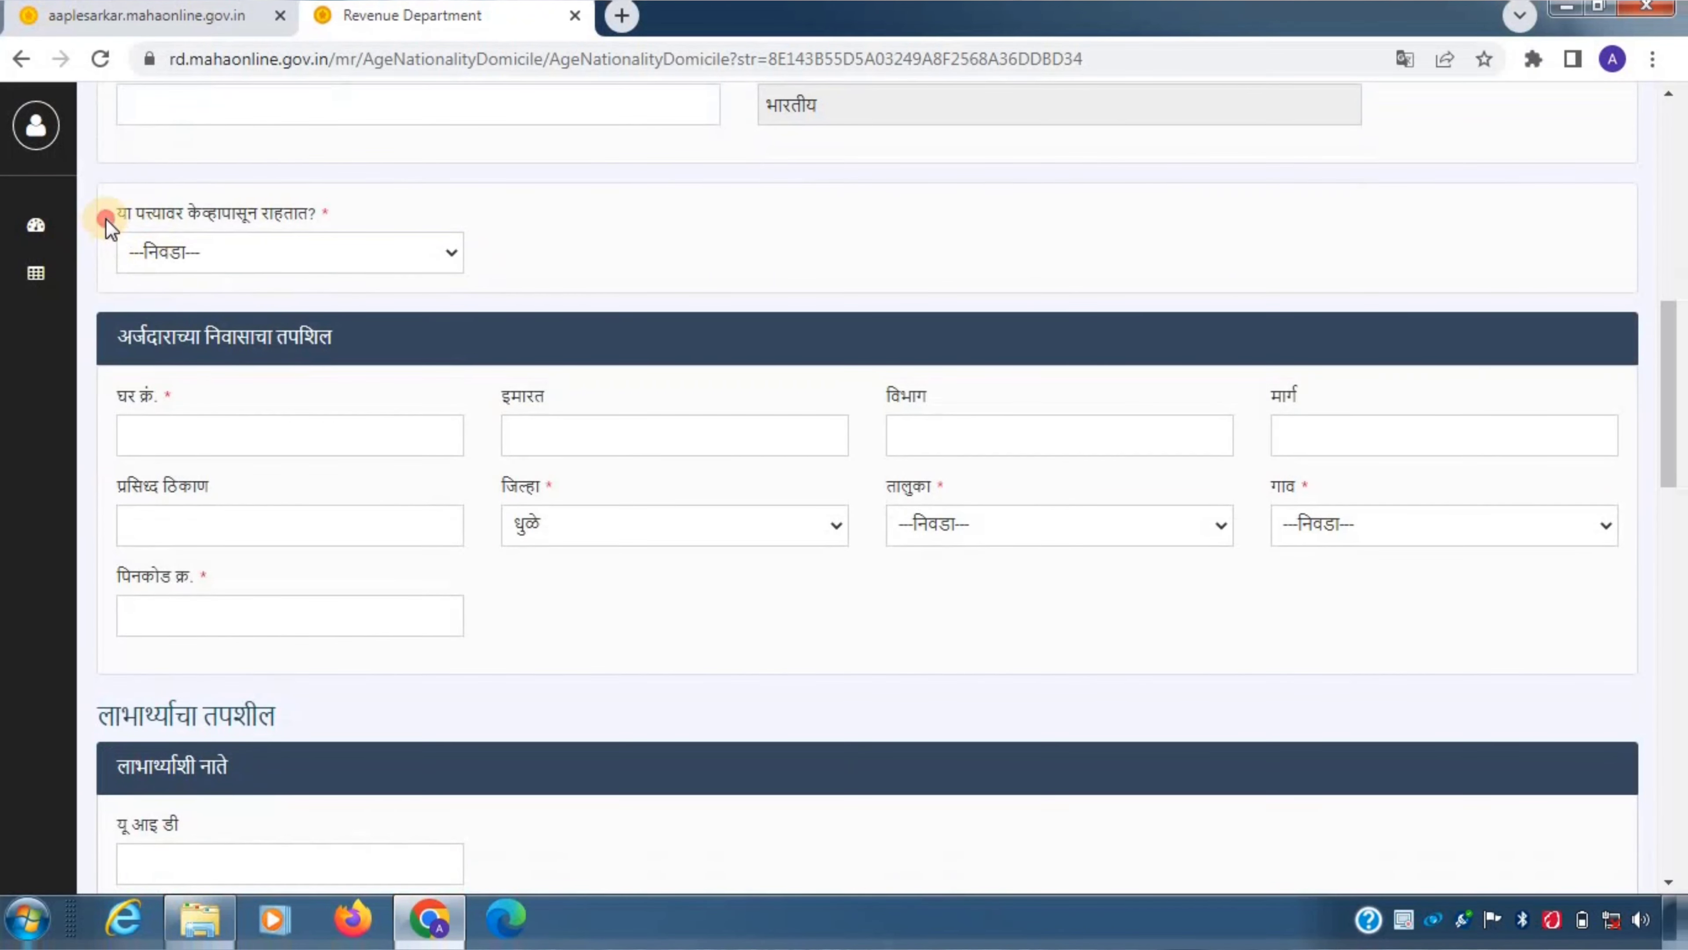
Step: Look through the years offered for how long the applicant has lived at this address (या पत्त्यावर केव्हापासून राहतात?)
drag(106, 217, 370, 238)
click(407, 213)
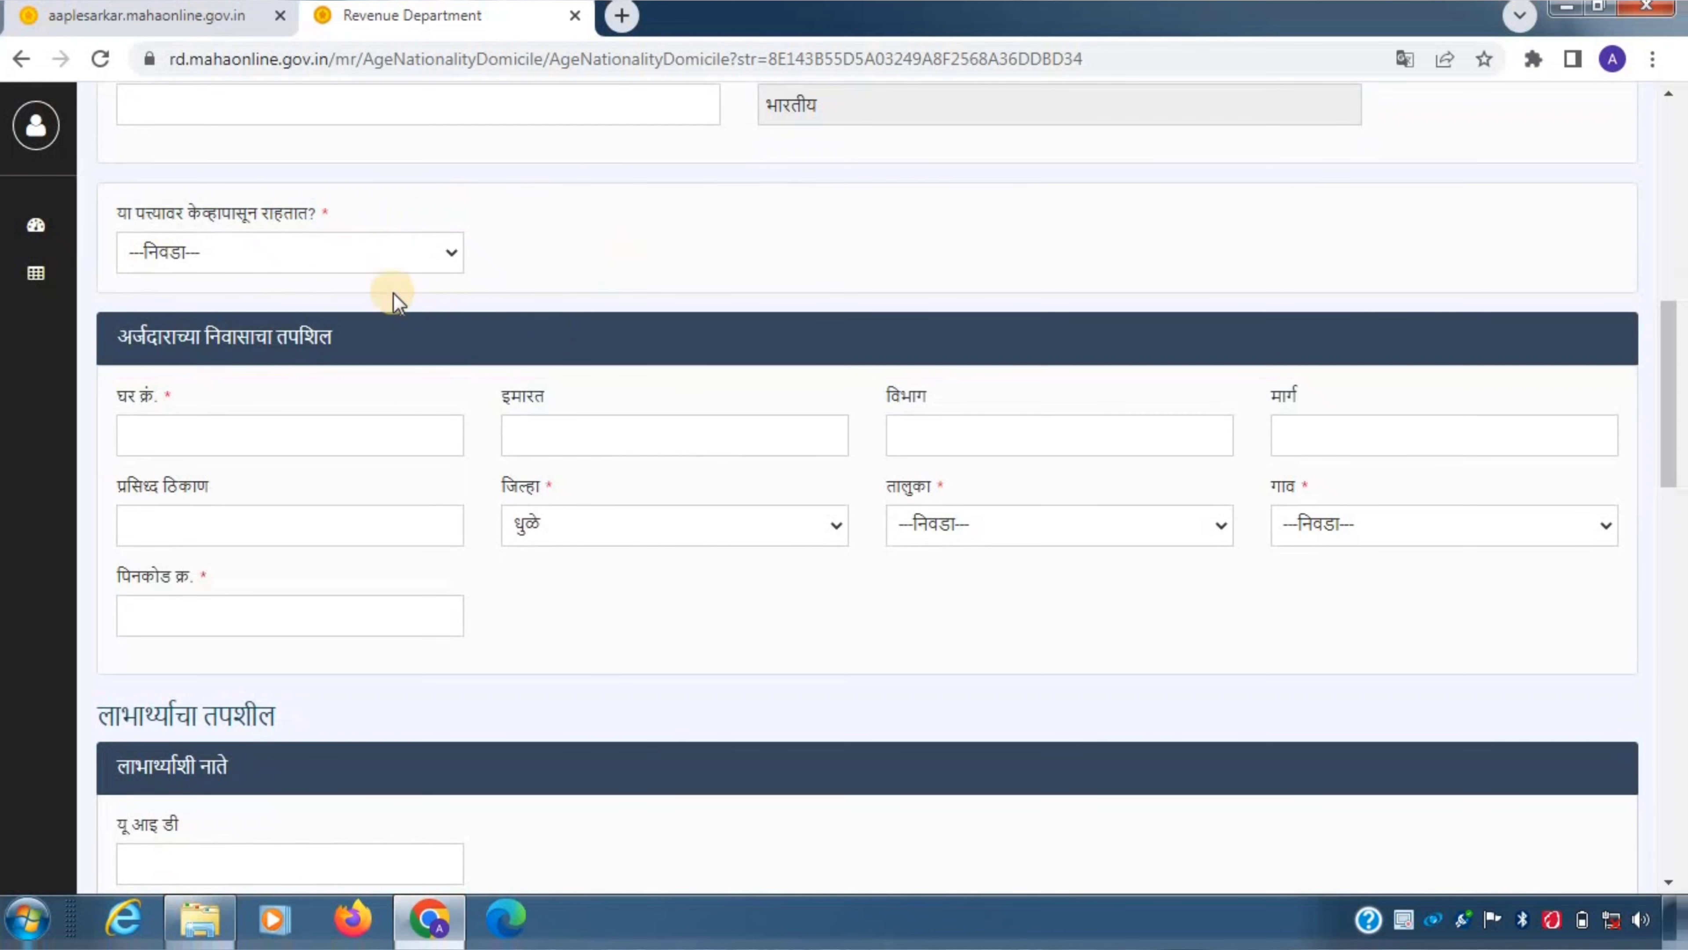
click(399, 263)
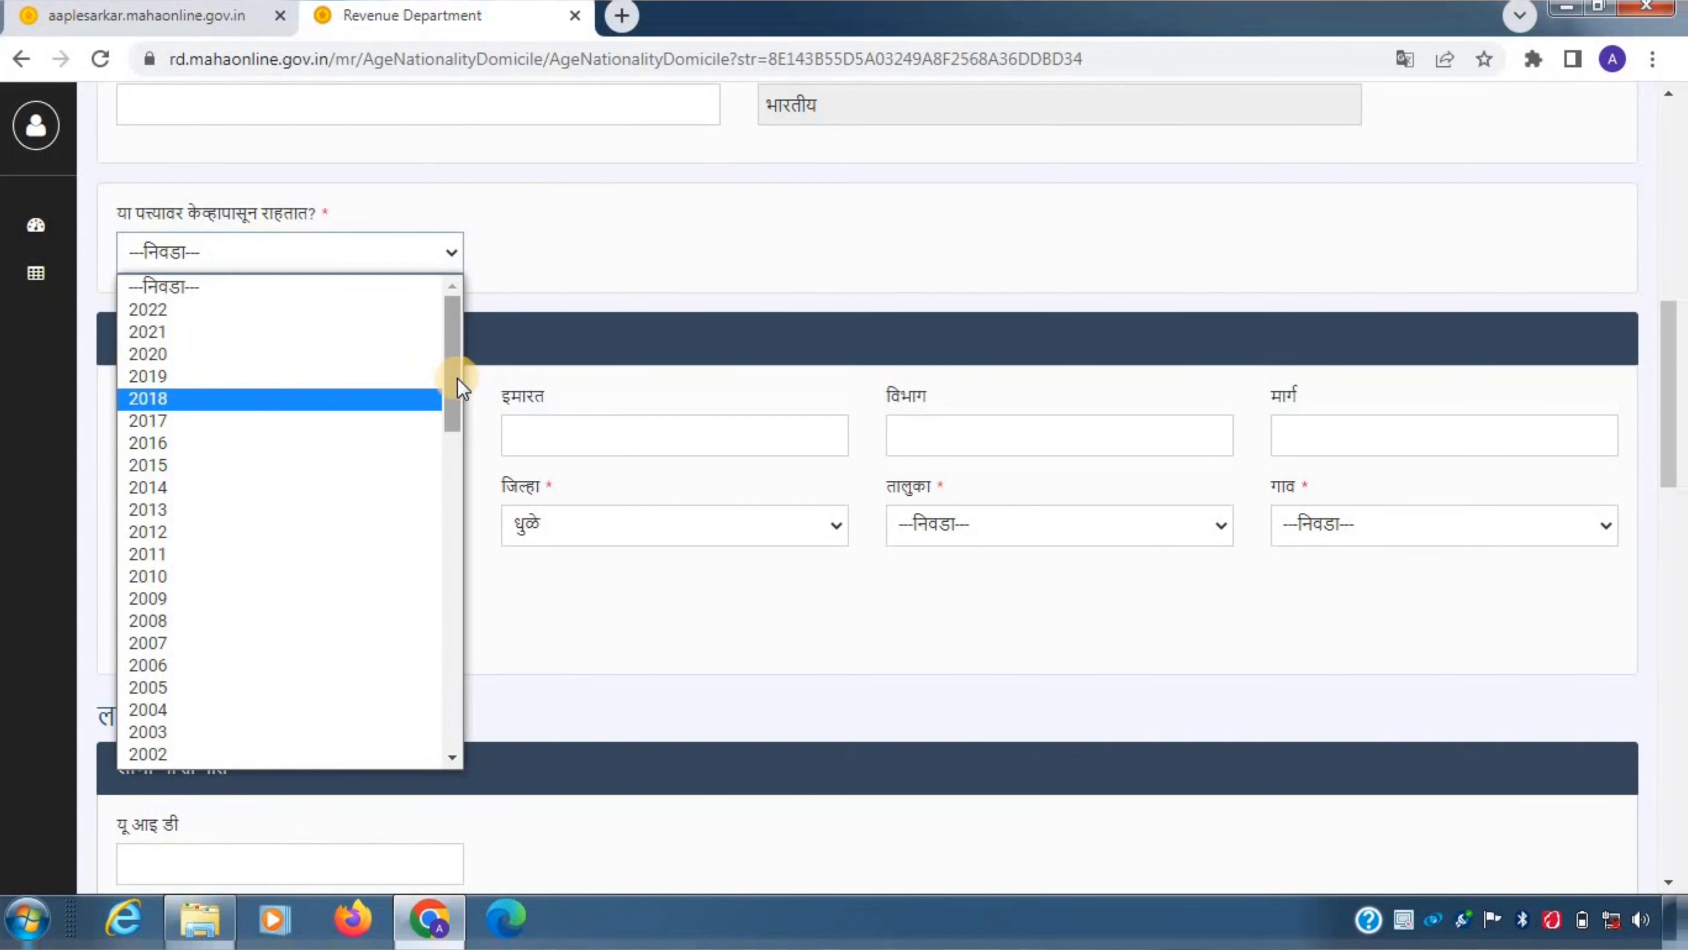
drag(450, 426, 458, 472)
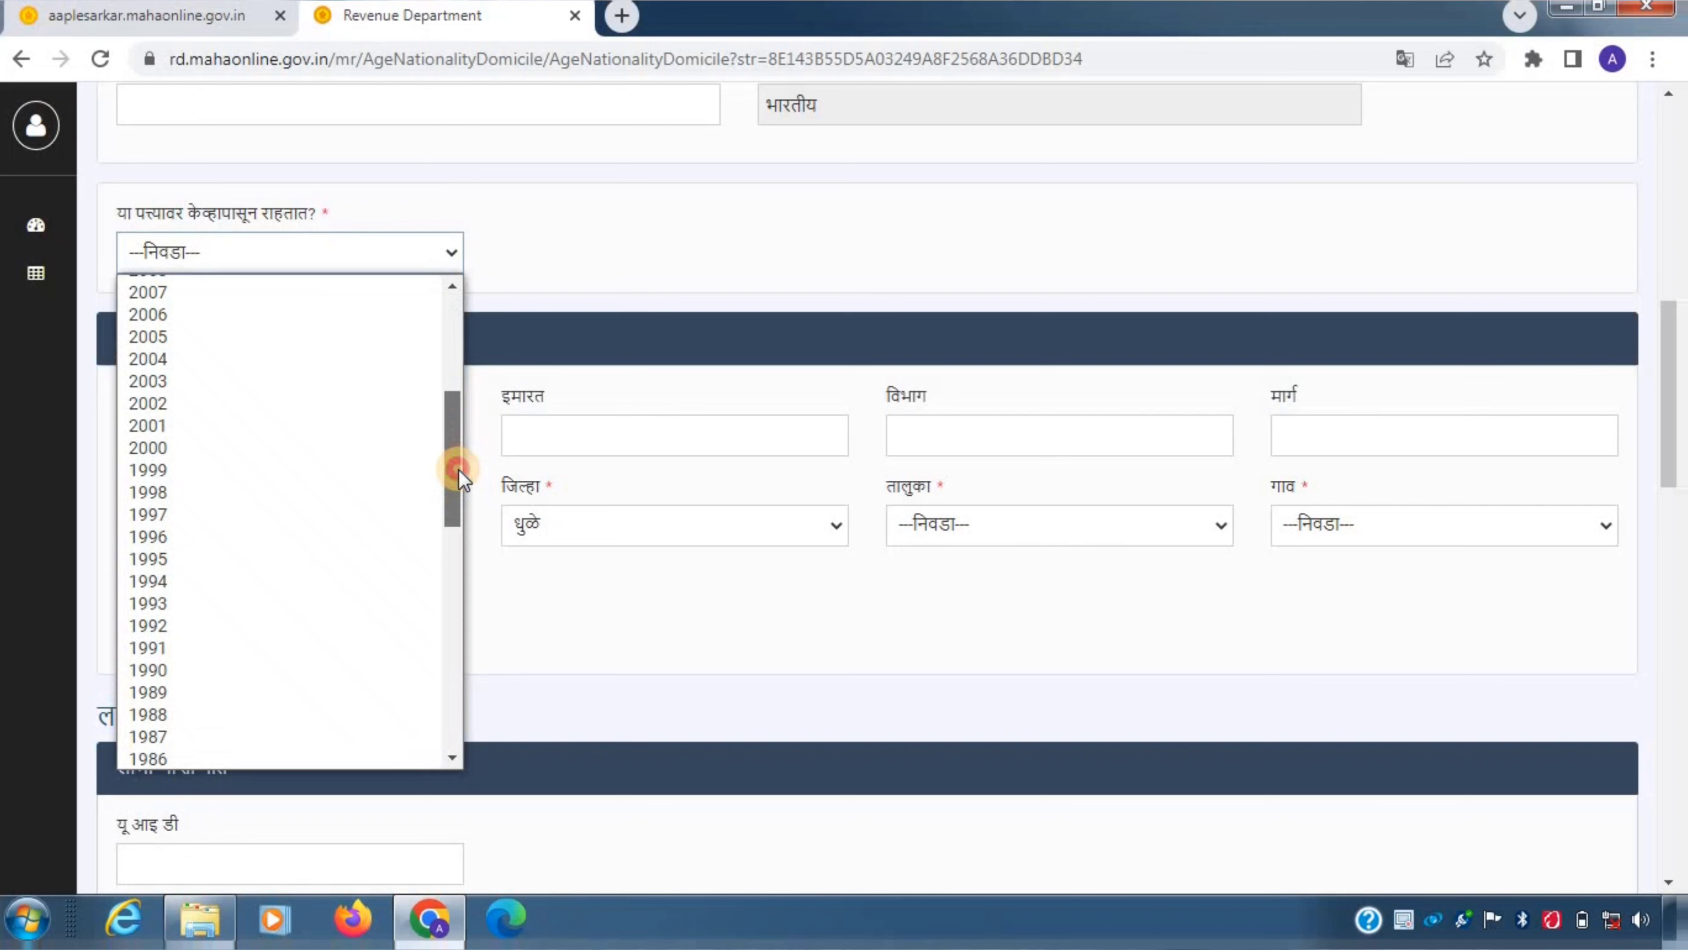
click(516, 330)
Step: Enter "." as the house number (घर क्रं.) in the applicant's residence details
scroll(196, 316, down, 2)
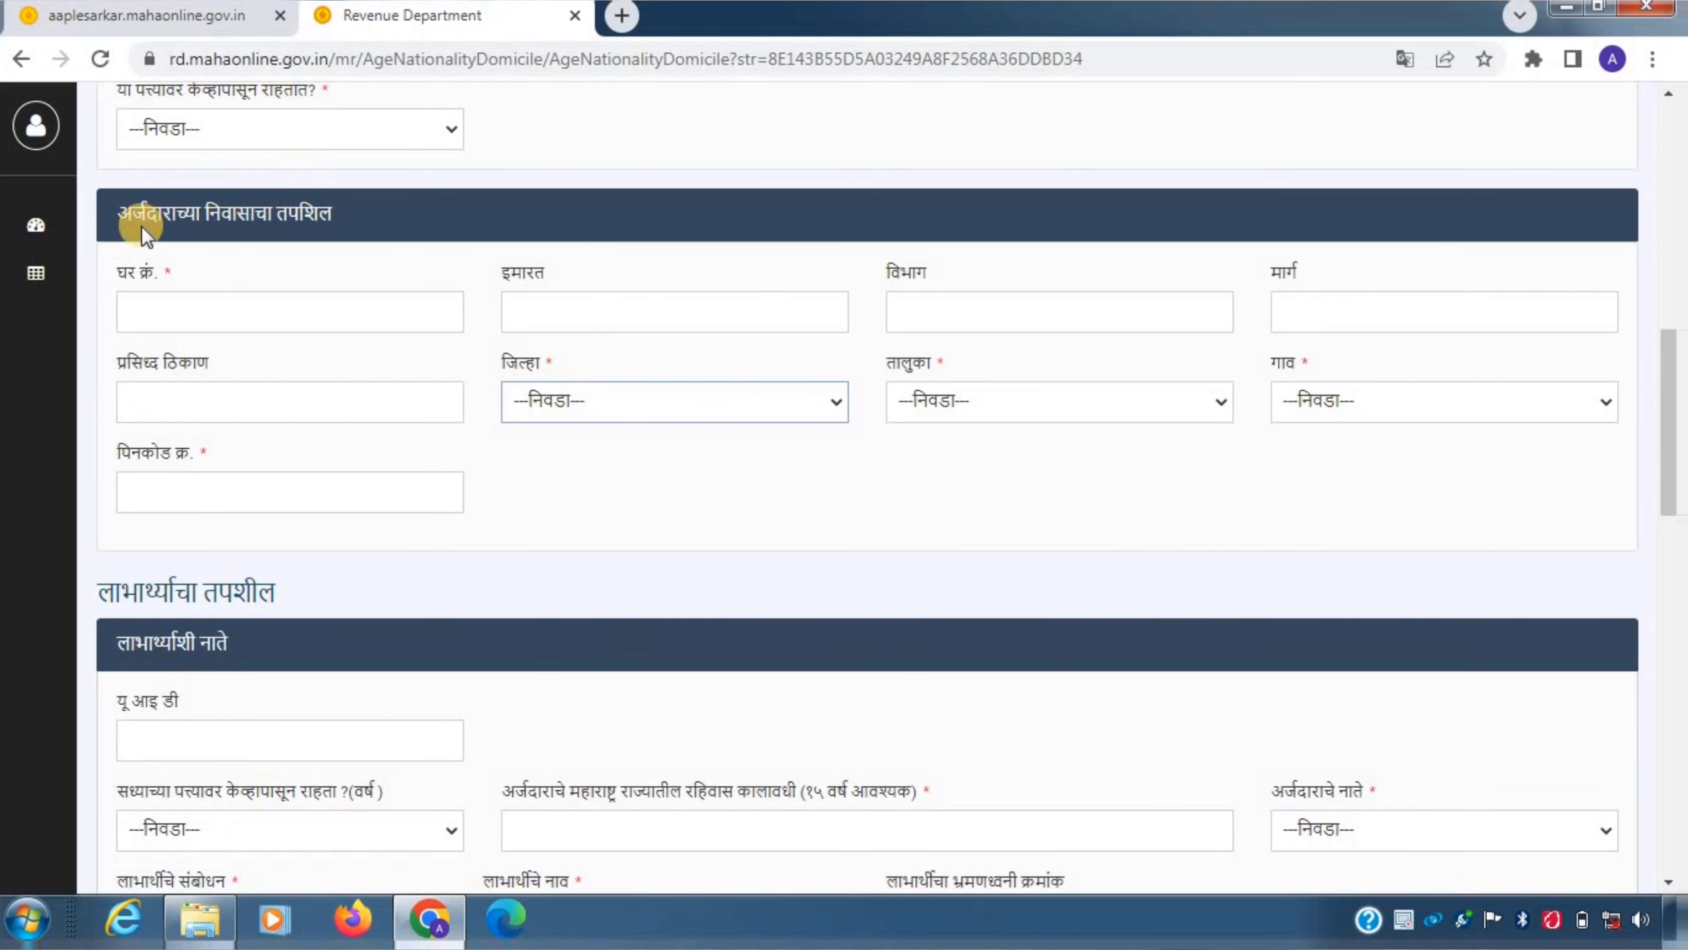
click(105, 223)
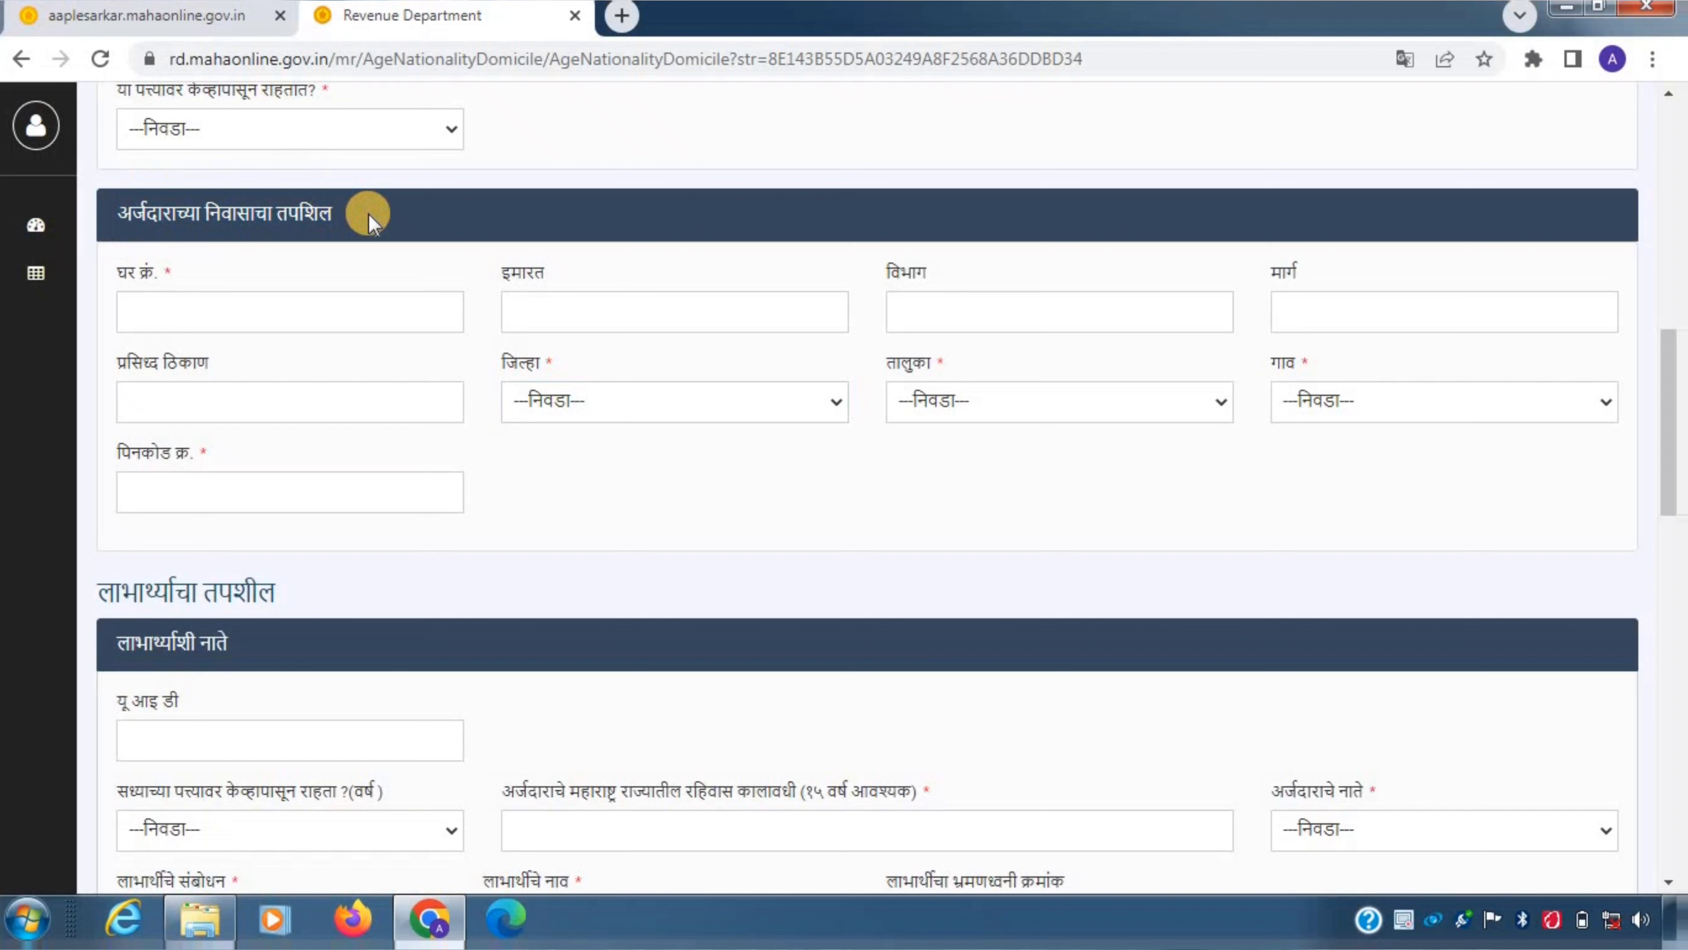
click(197, 321)
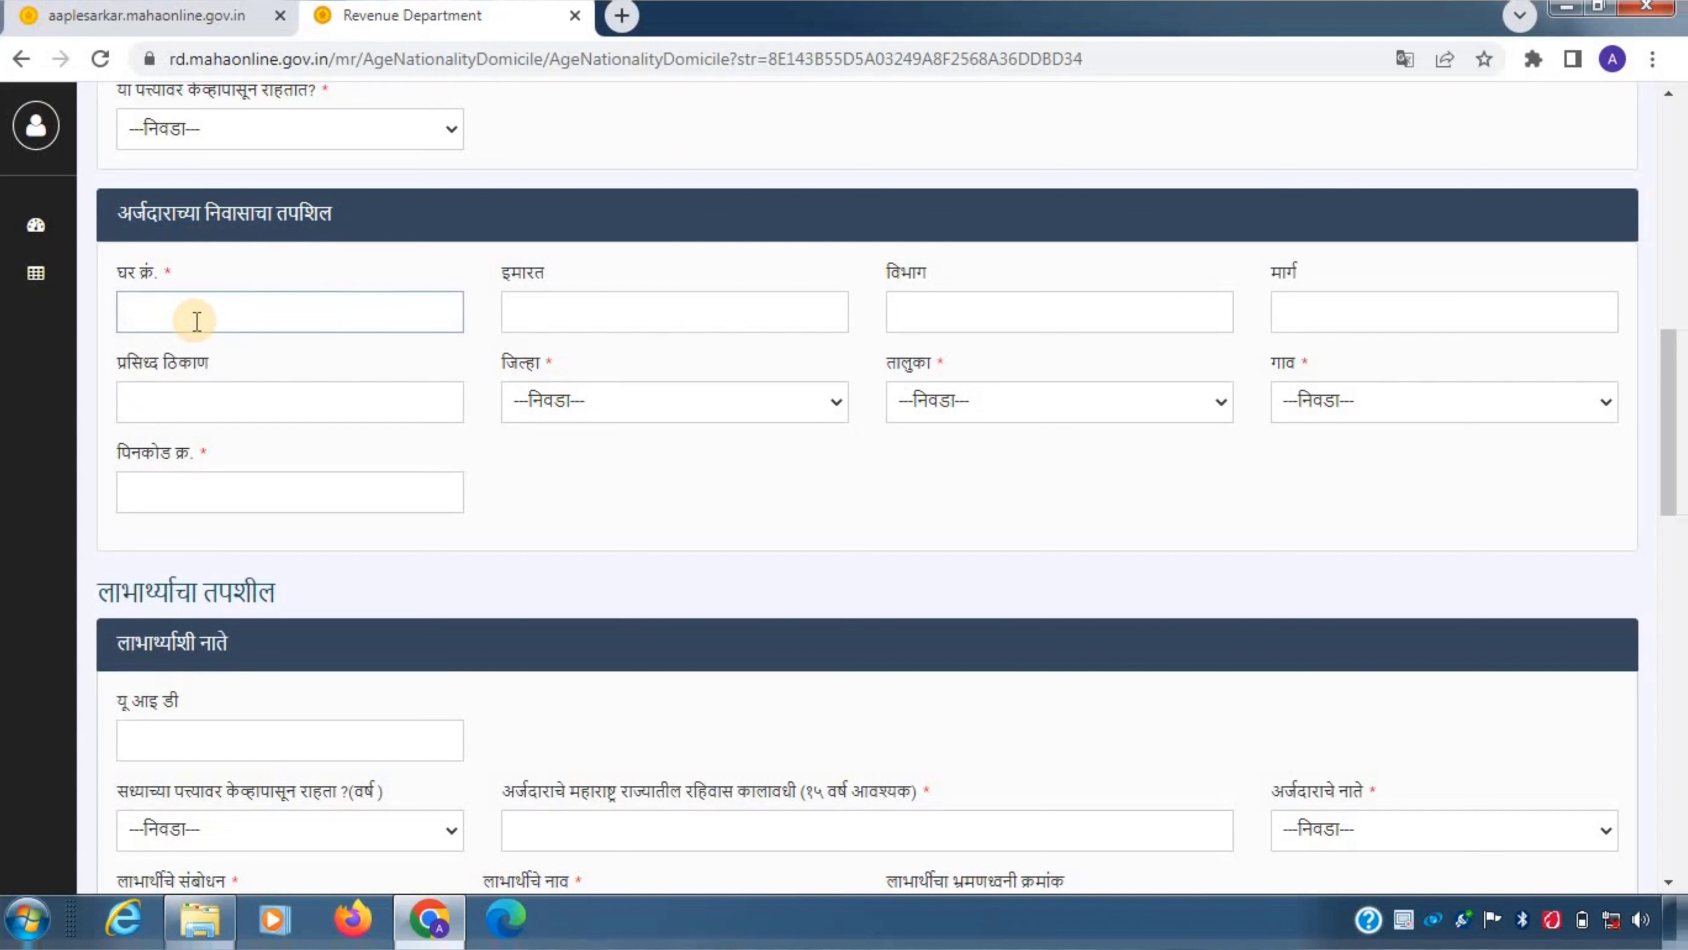
text(.)
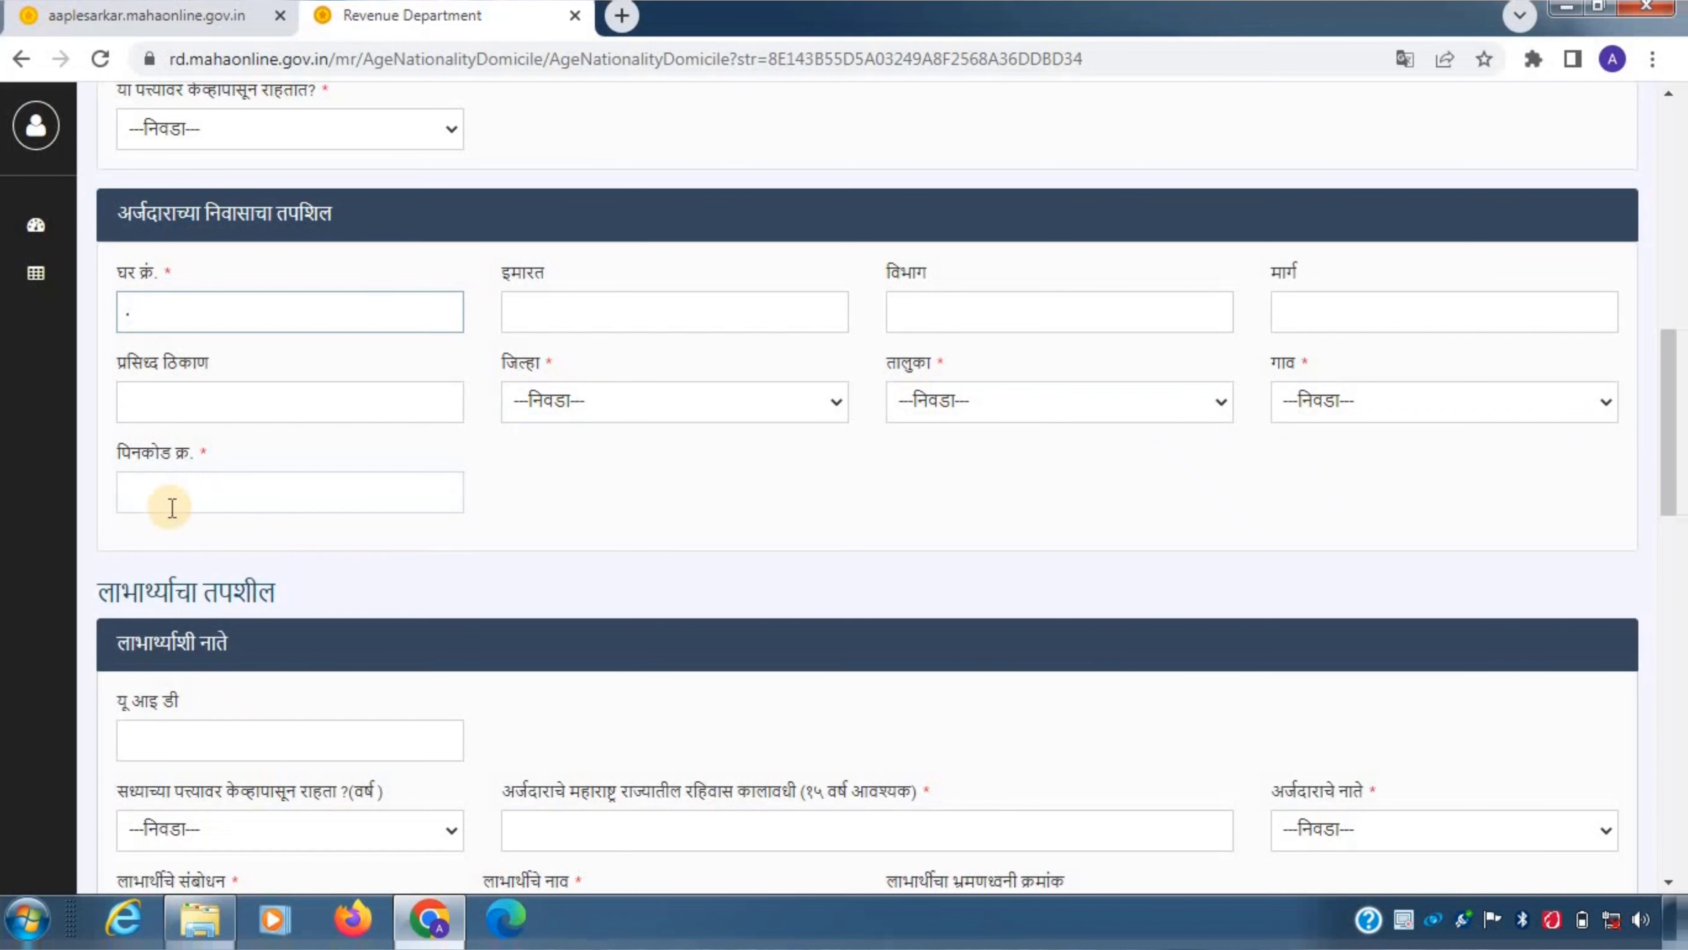
Step: Set the year since which the beneficiary has lived at the current address to 2020 in the beneficiary details
scroll(172, 505, down, 5)
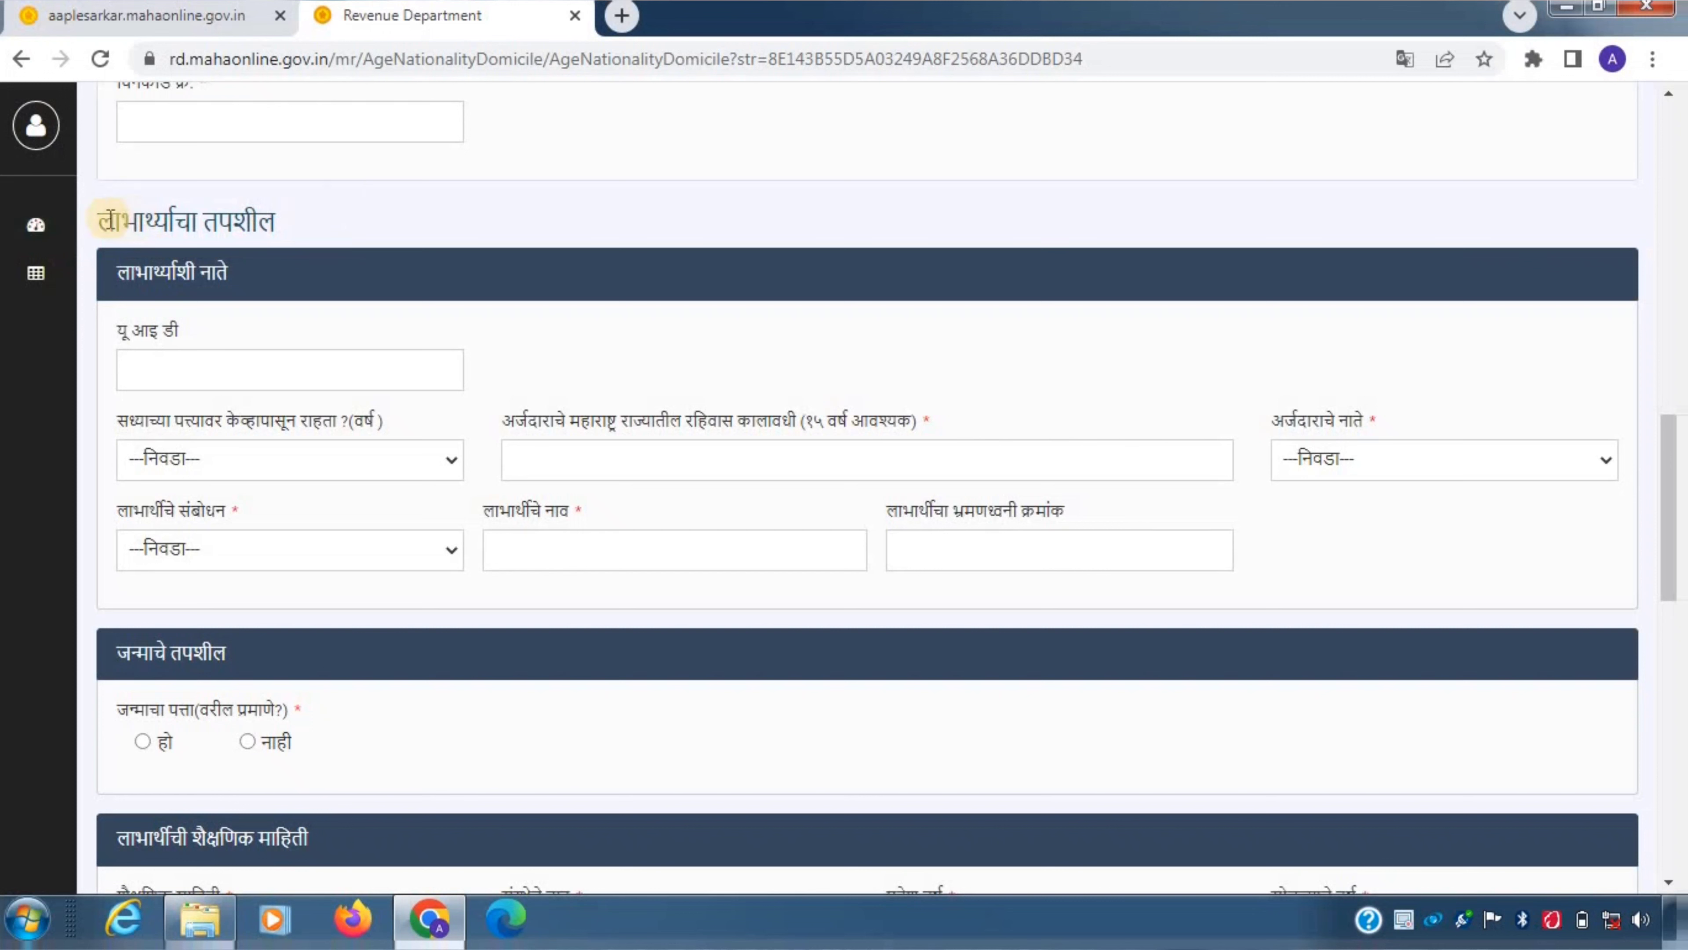
drag(101, 222, 376, 238)
click(377, 238)
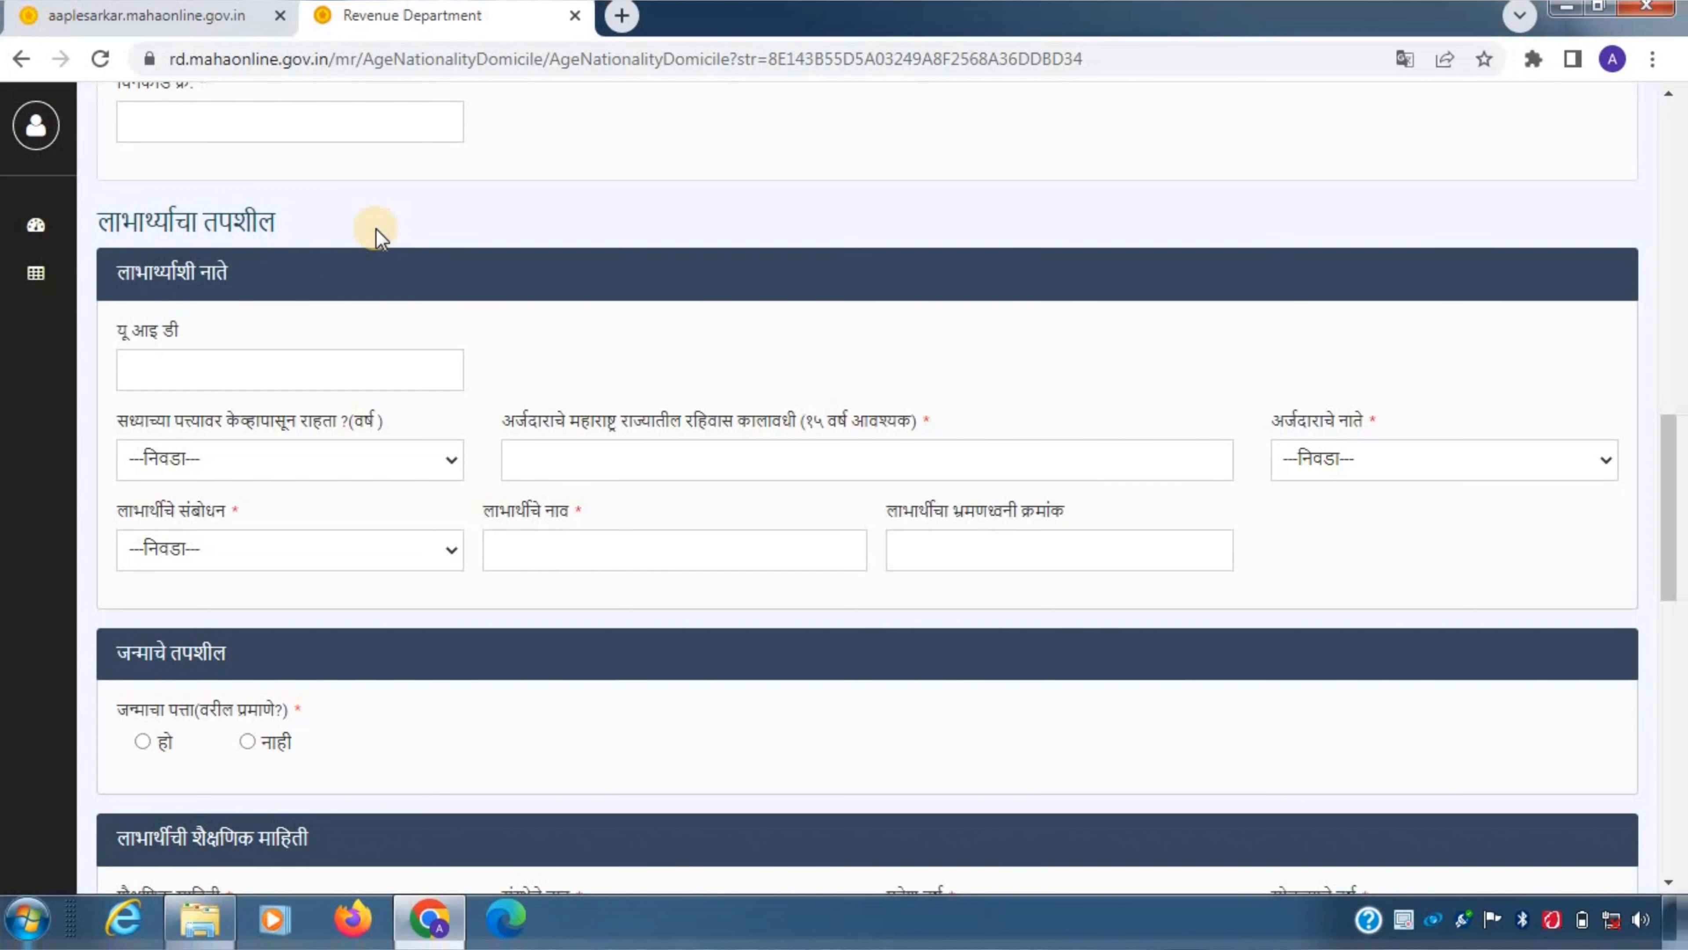
scroll(377, 229, down, 2)
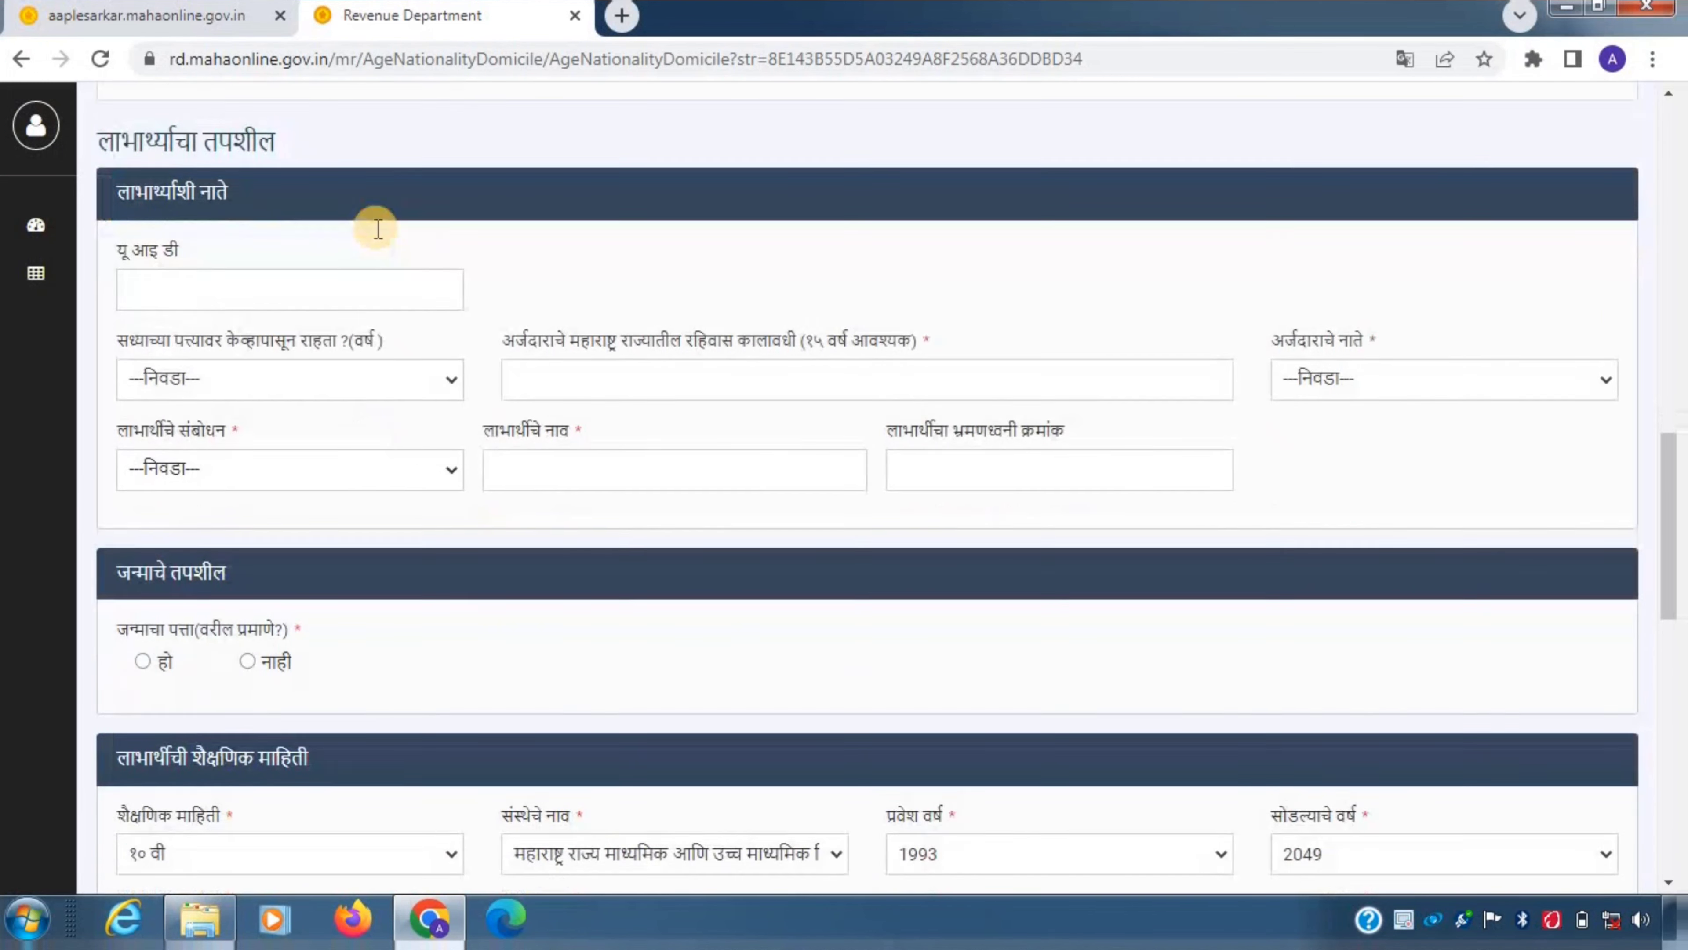
drag(118, 303, 407, 302)
click(409, 305)
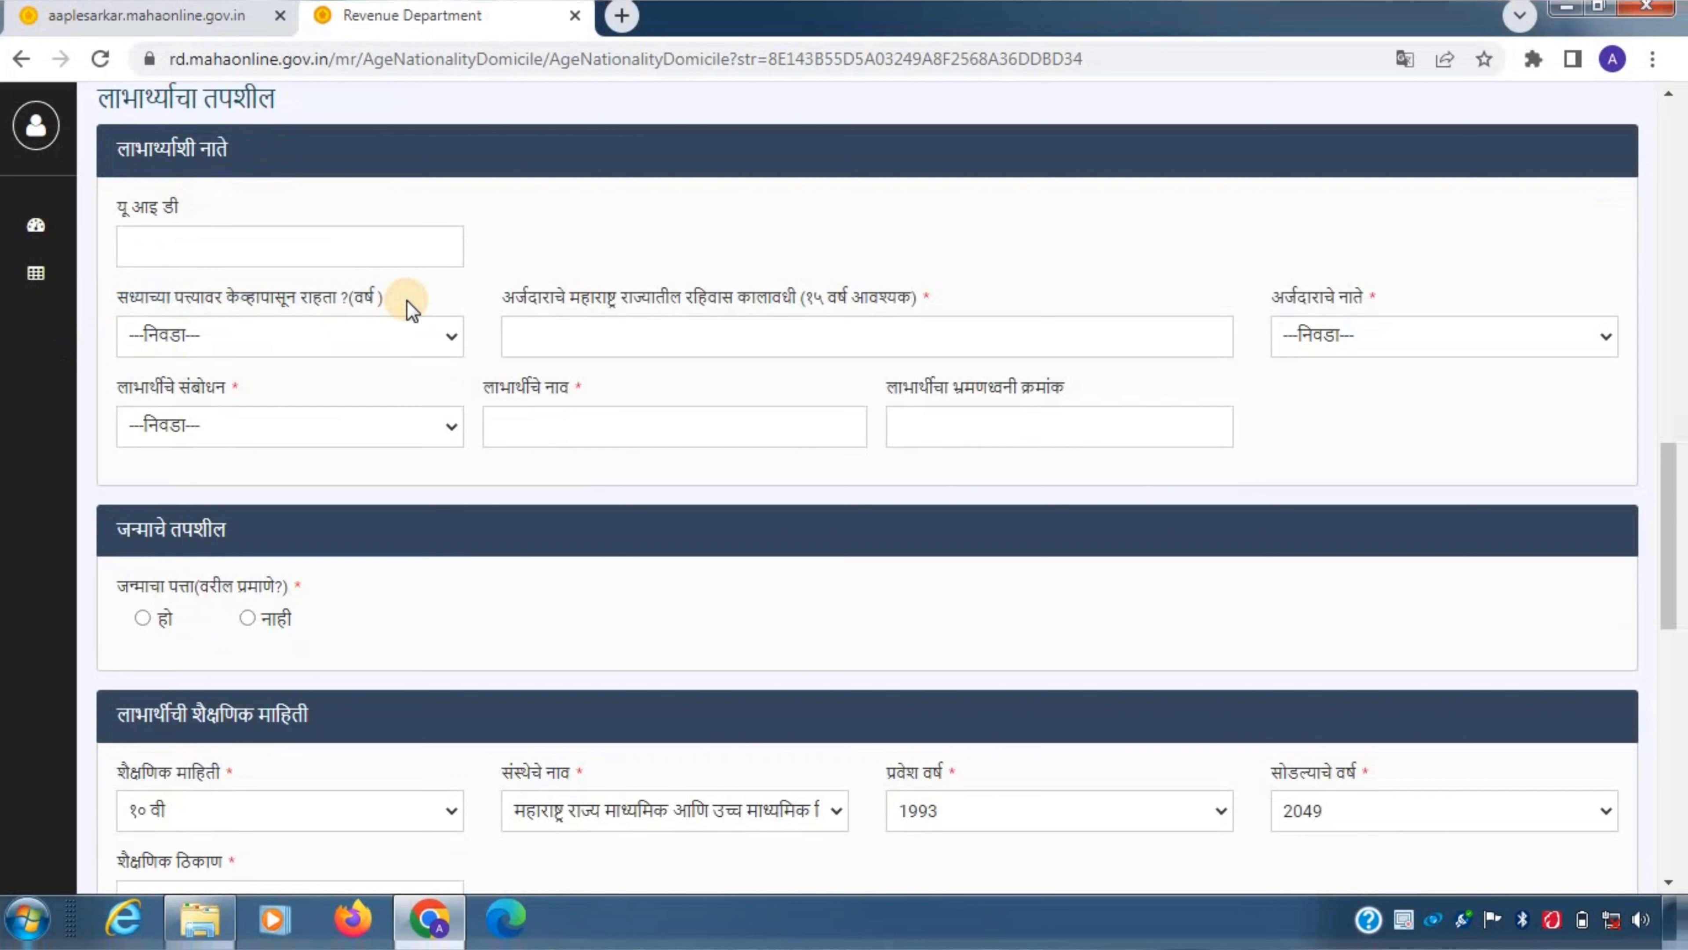
click(405, 332)
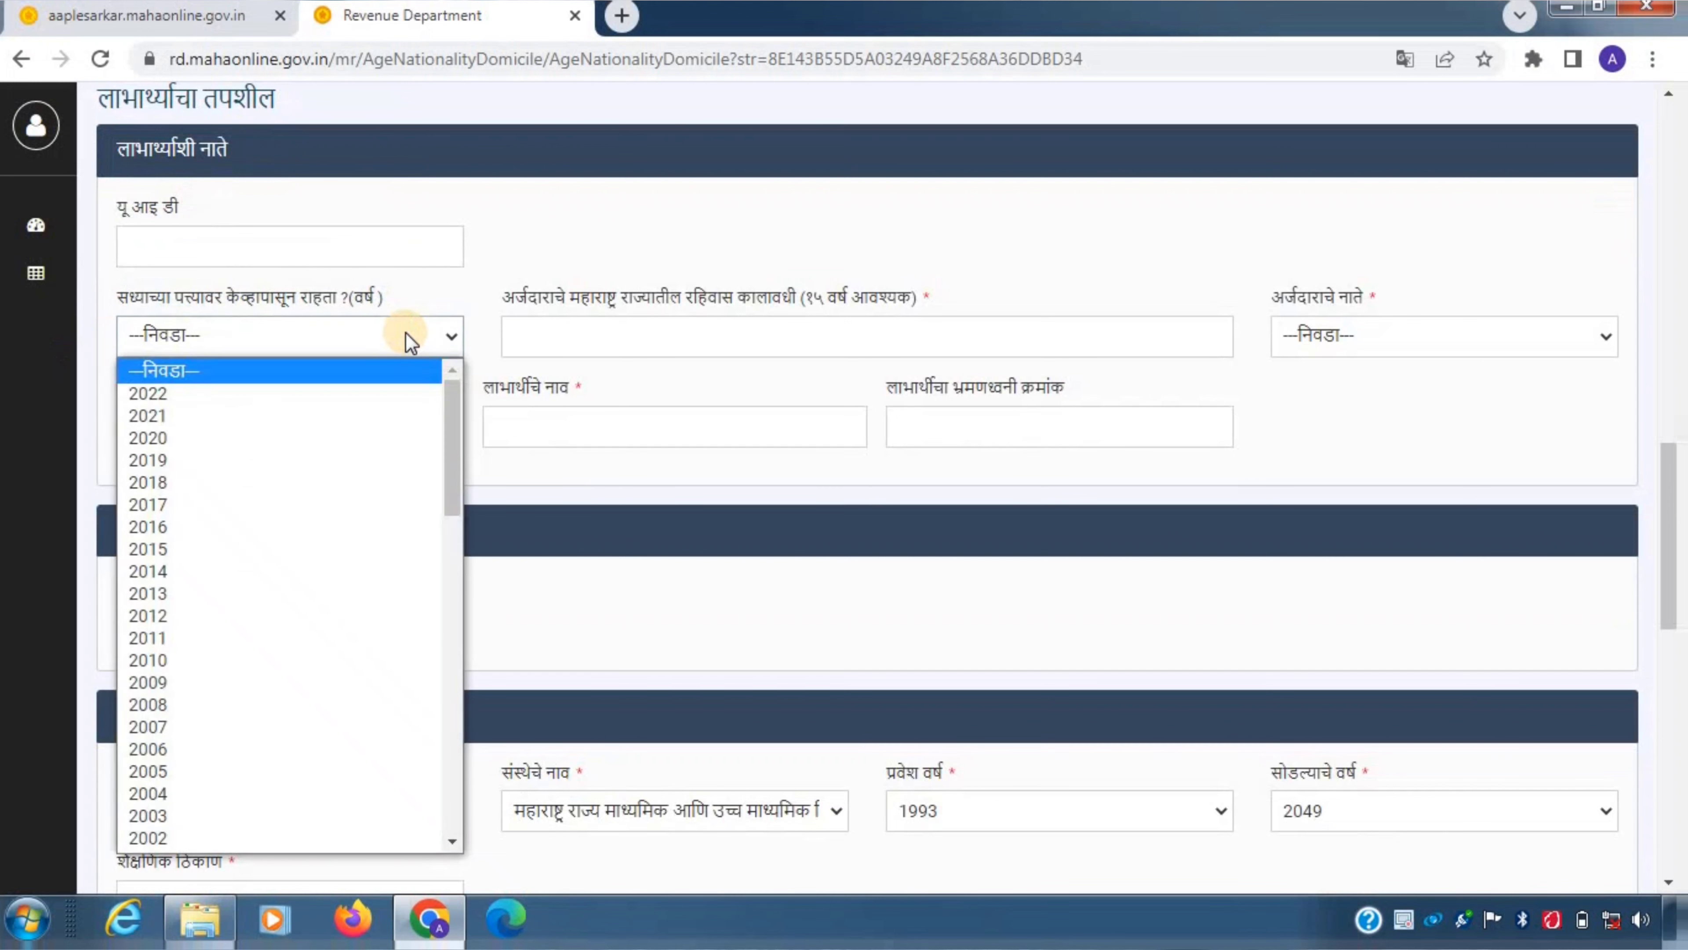
click(406, 438)
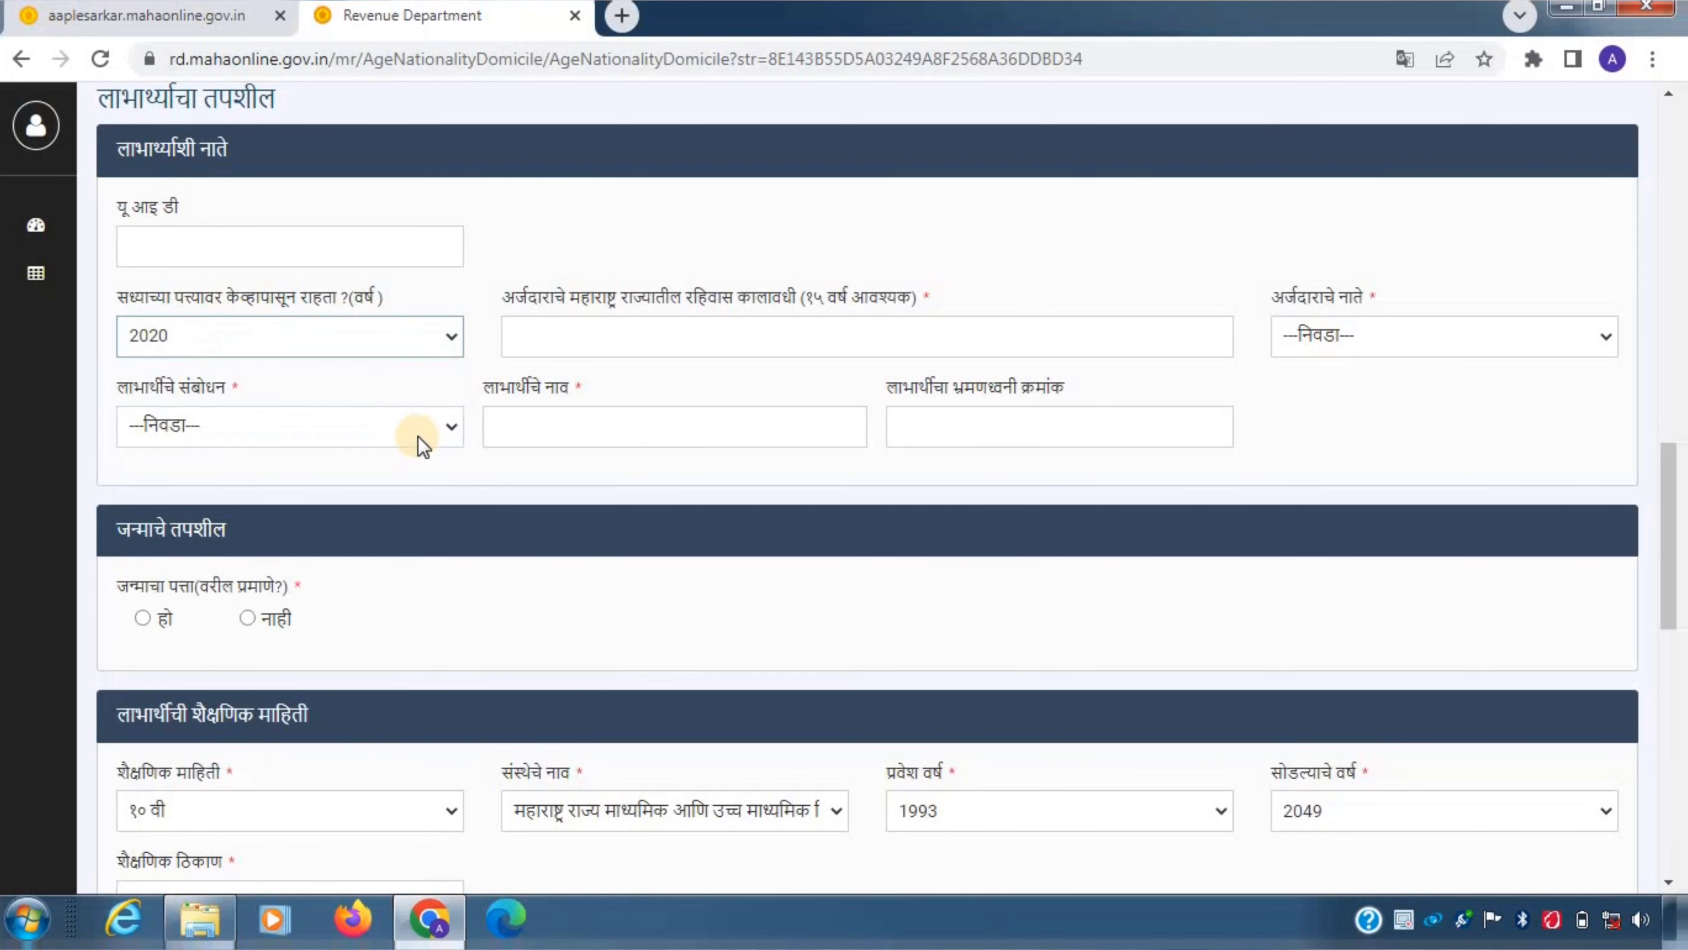
Step: Examine the Maharashtra residence period field and the choices offered for the relationship with the applicant (अर्जदाराचे नाते)
click(509, 271)
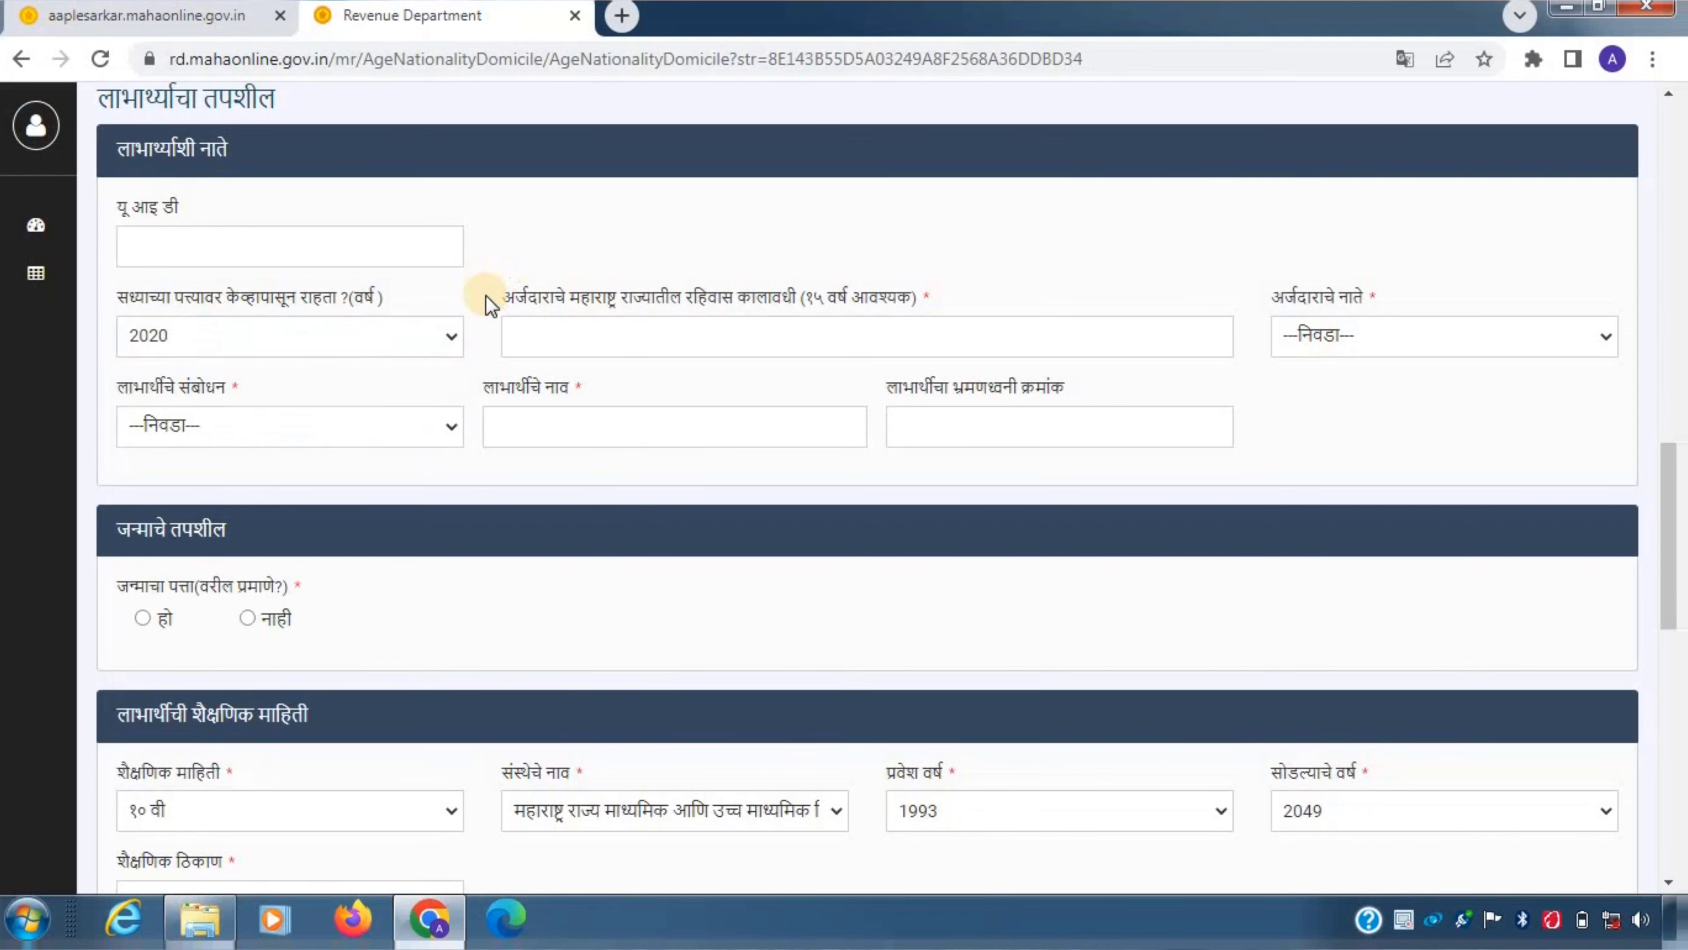
drag(562, 308, 950, 299)
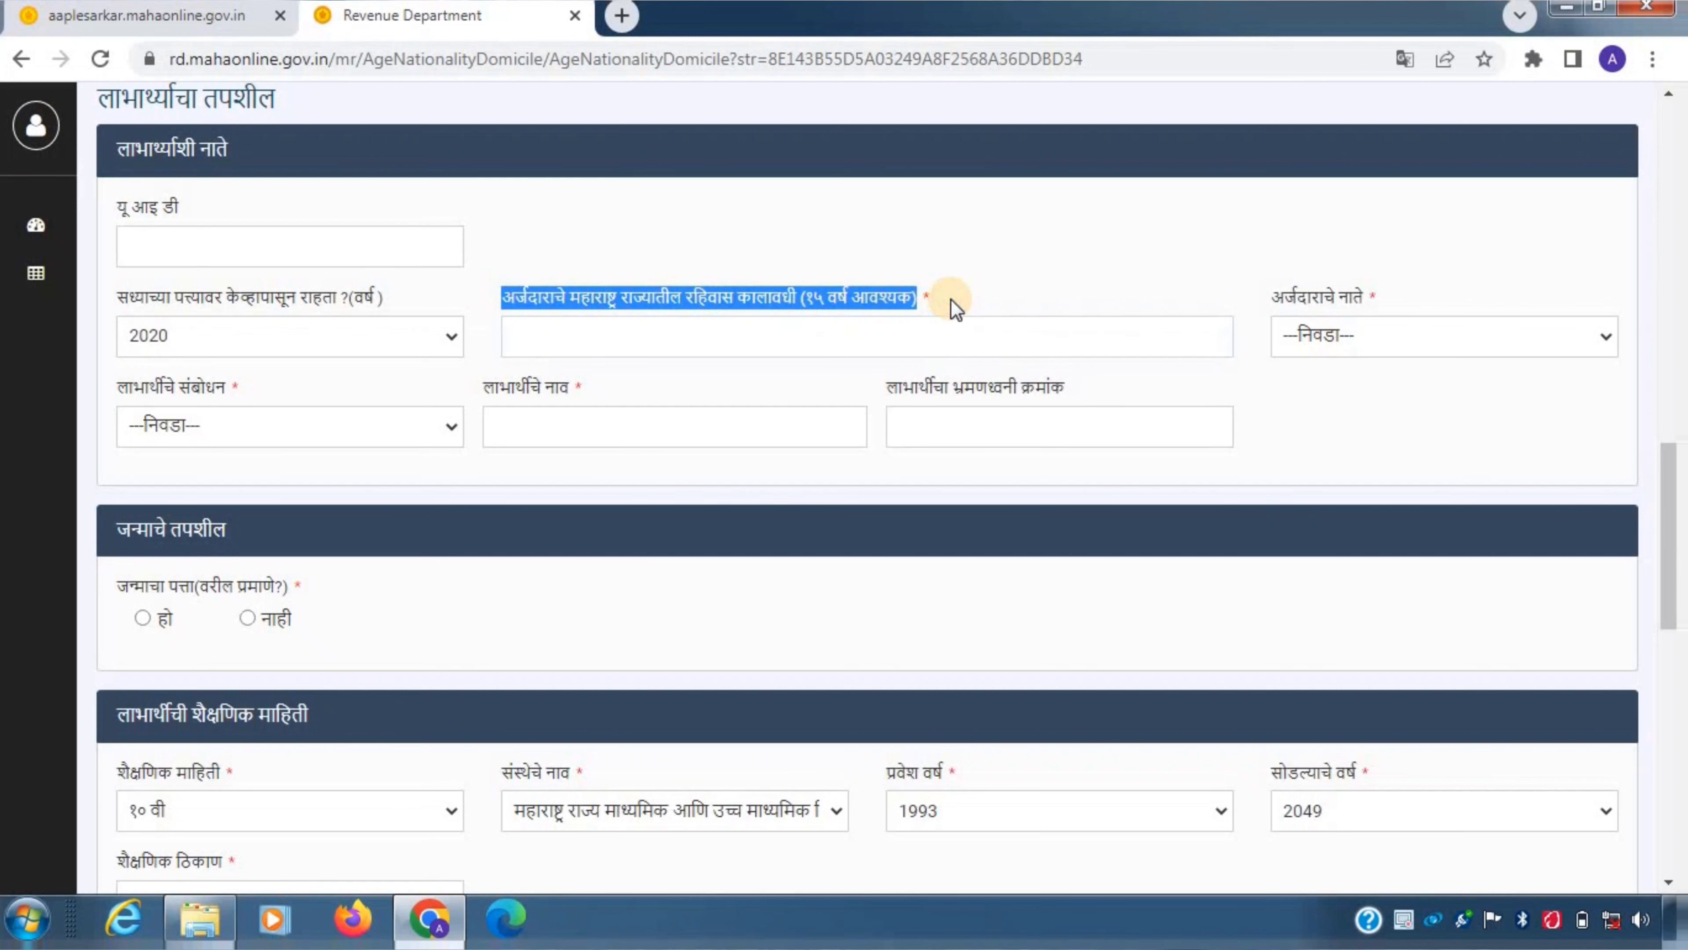
click(928, 289)
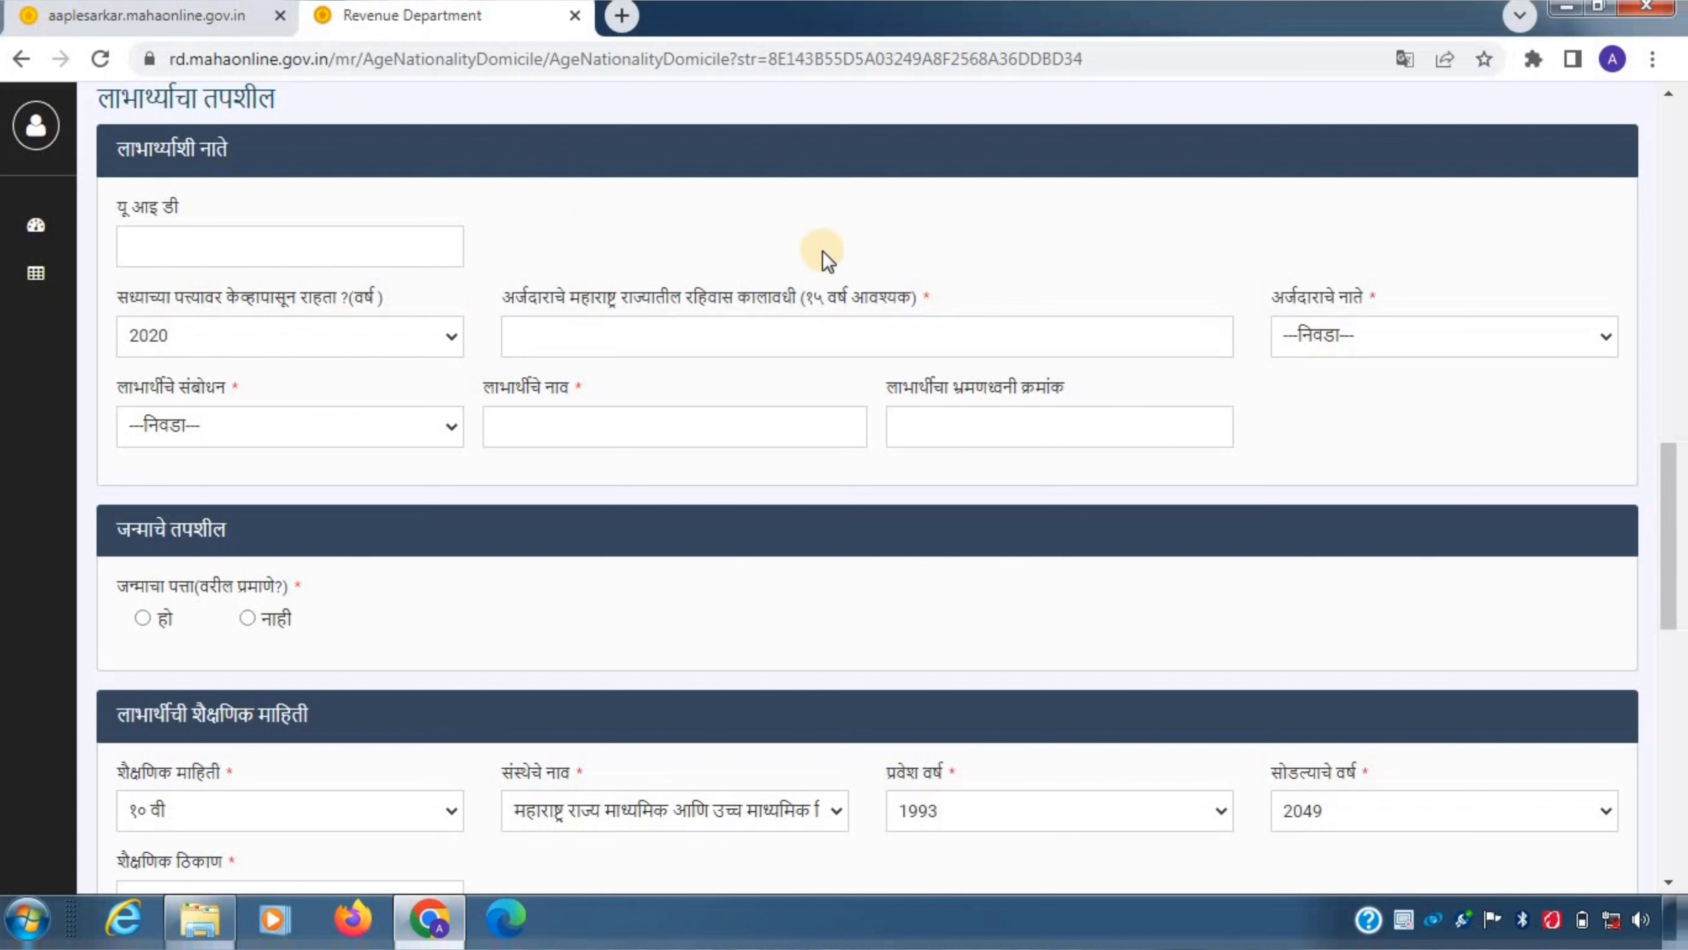
click(620, 334)
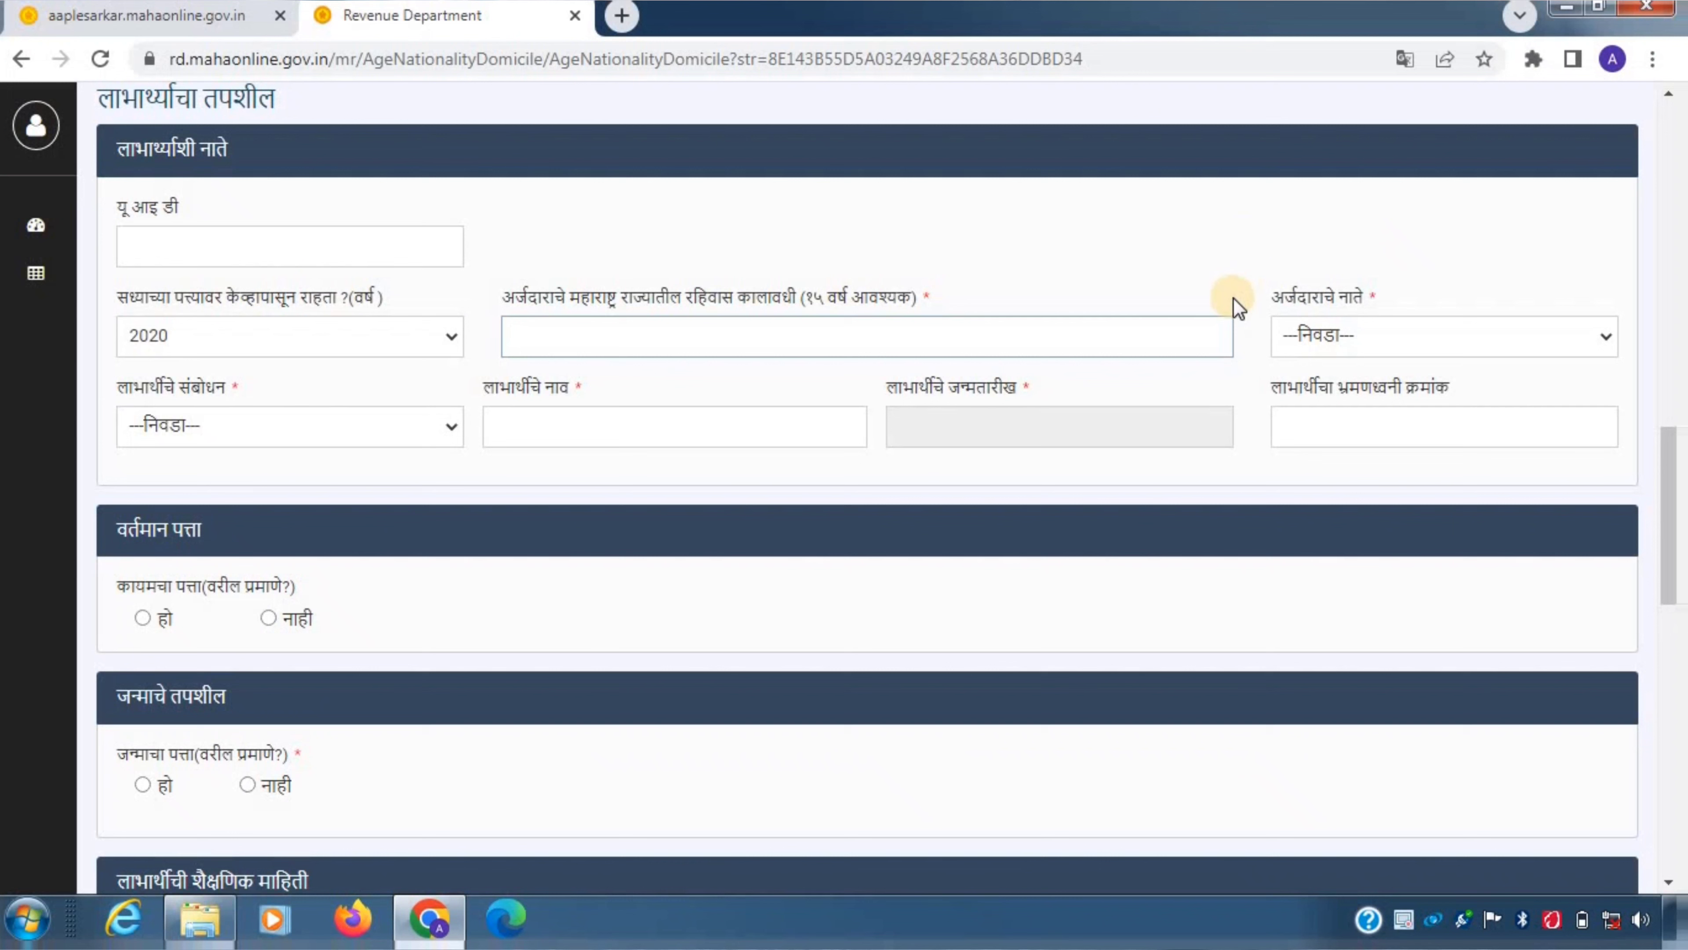
triple_click(1357, 298)
click(1414, 274)
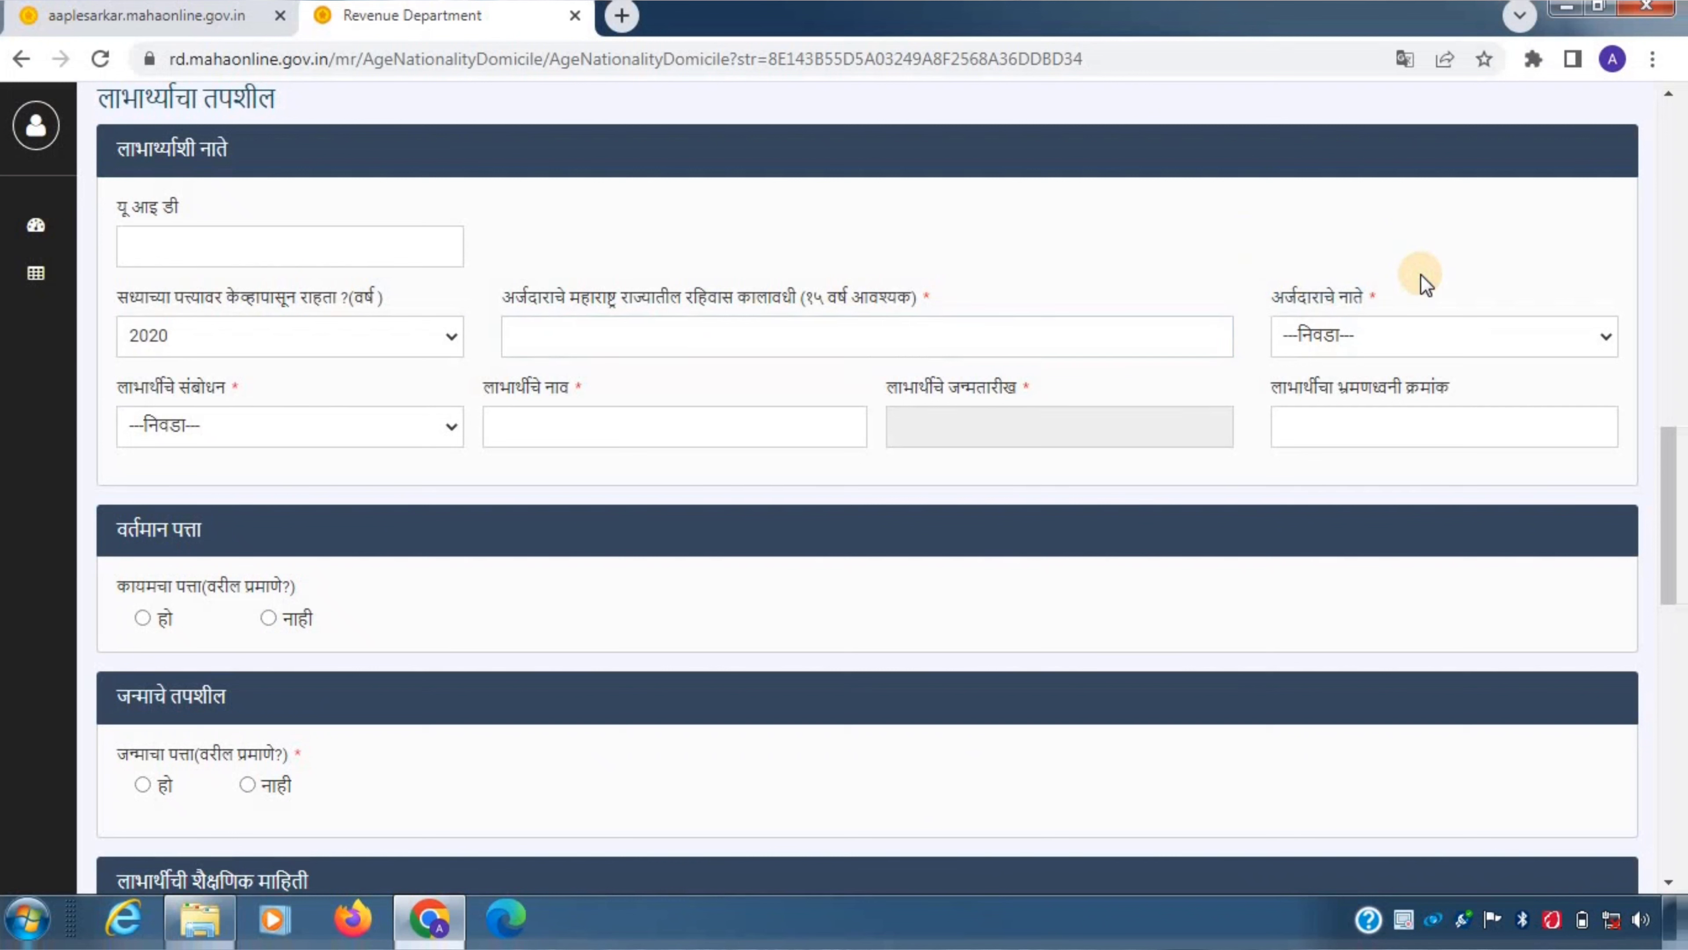
click(1419, 339)
click(1413, 253)
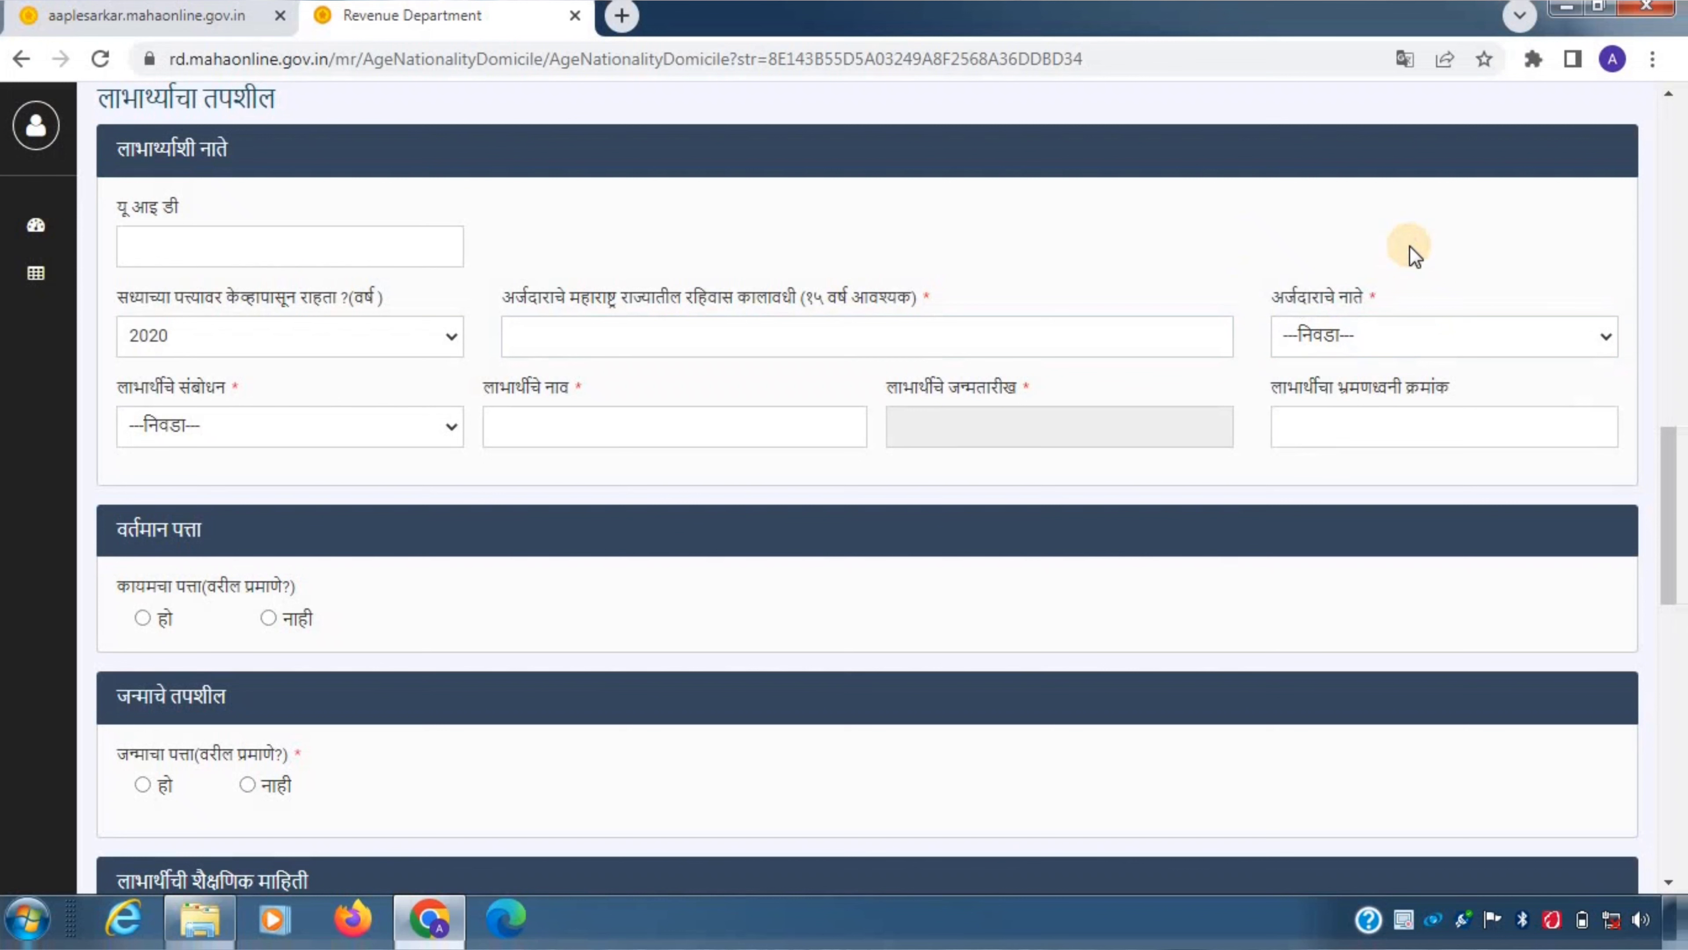
click(1387, 334)
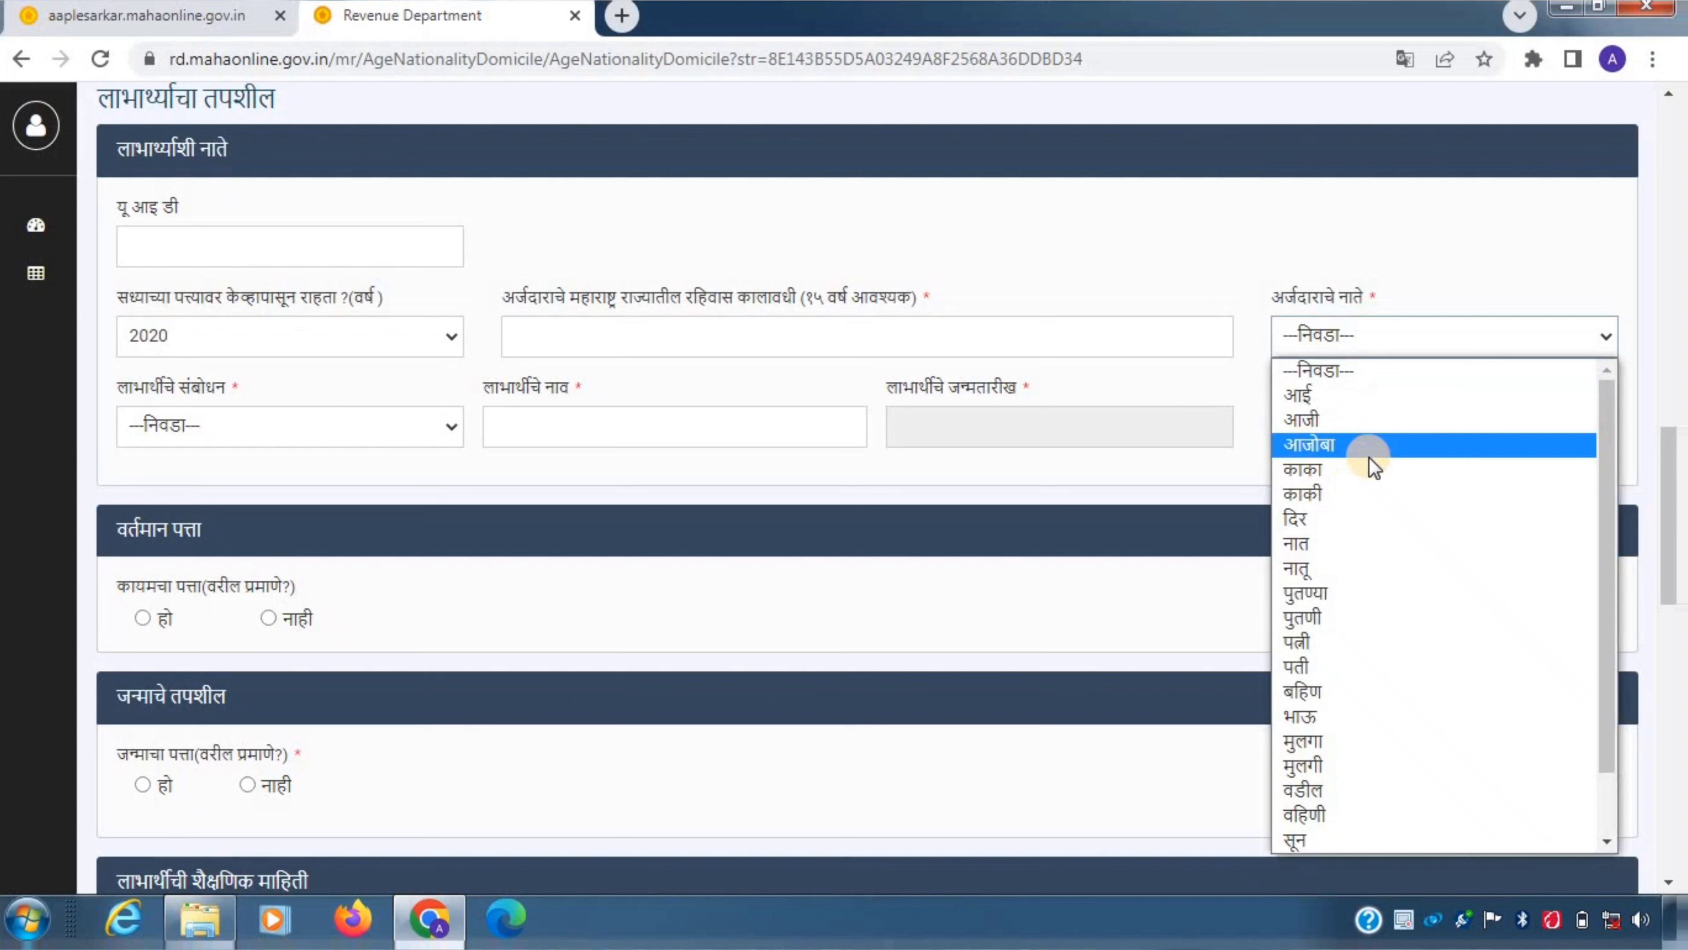
scroll(1373, 466, down, 1)
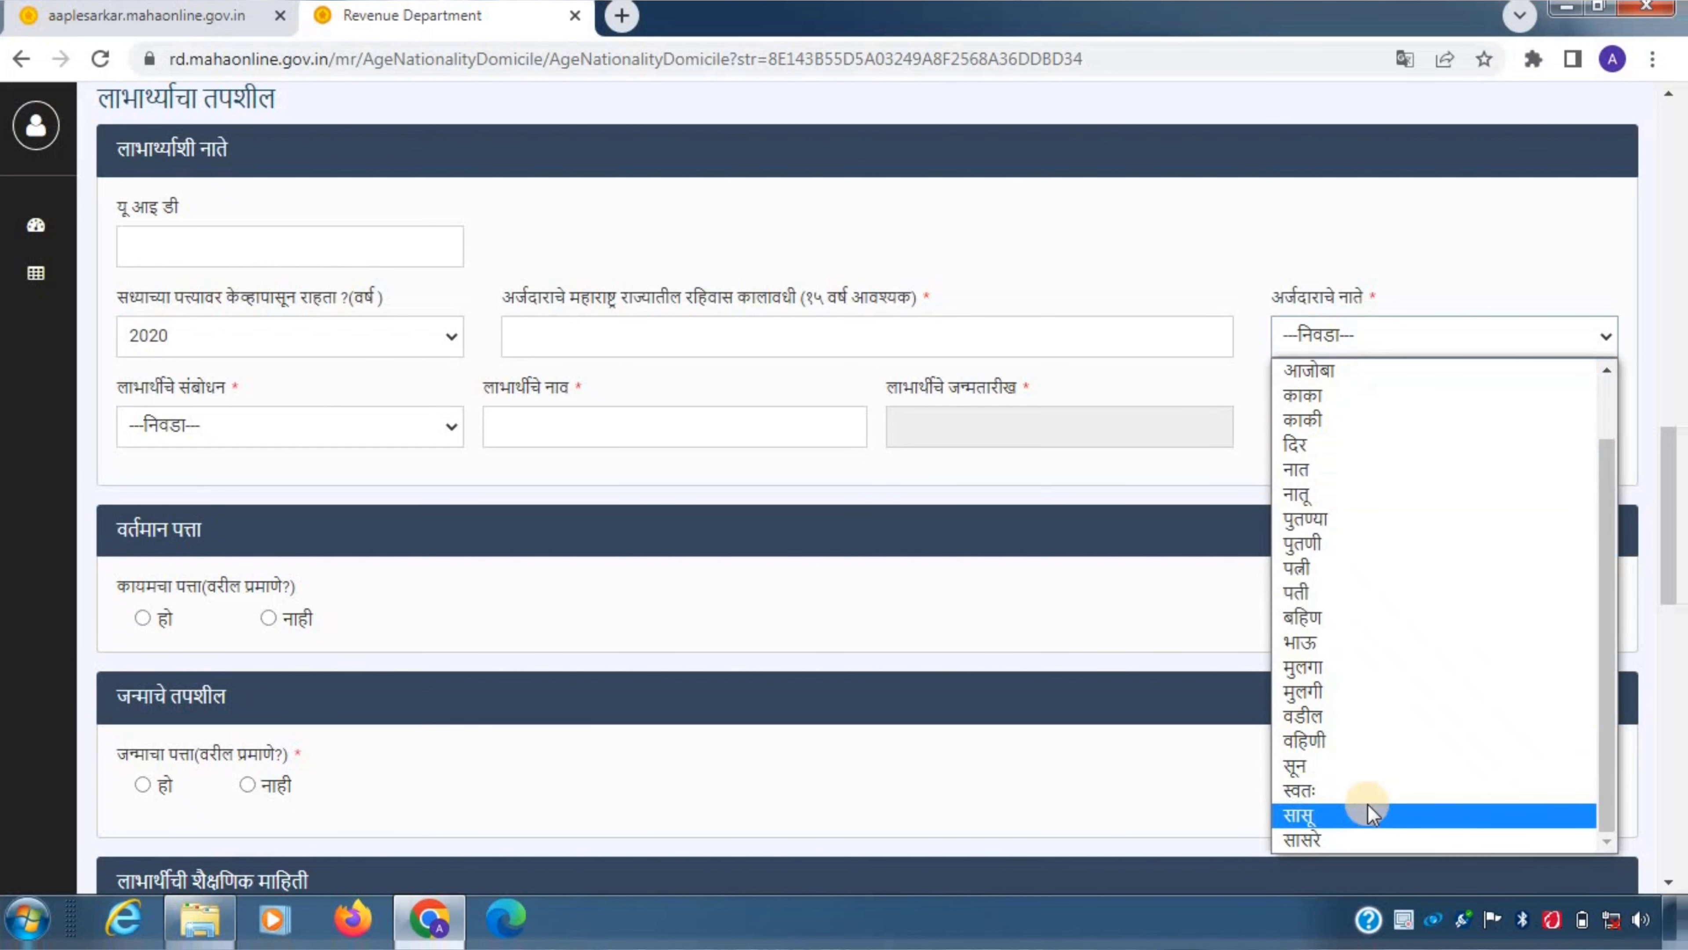
click(1277, 330)
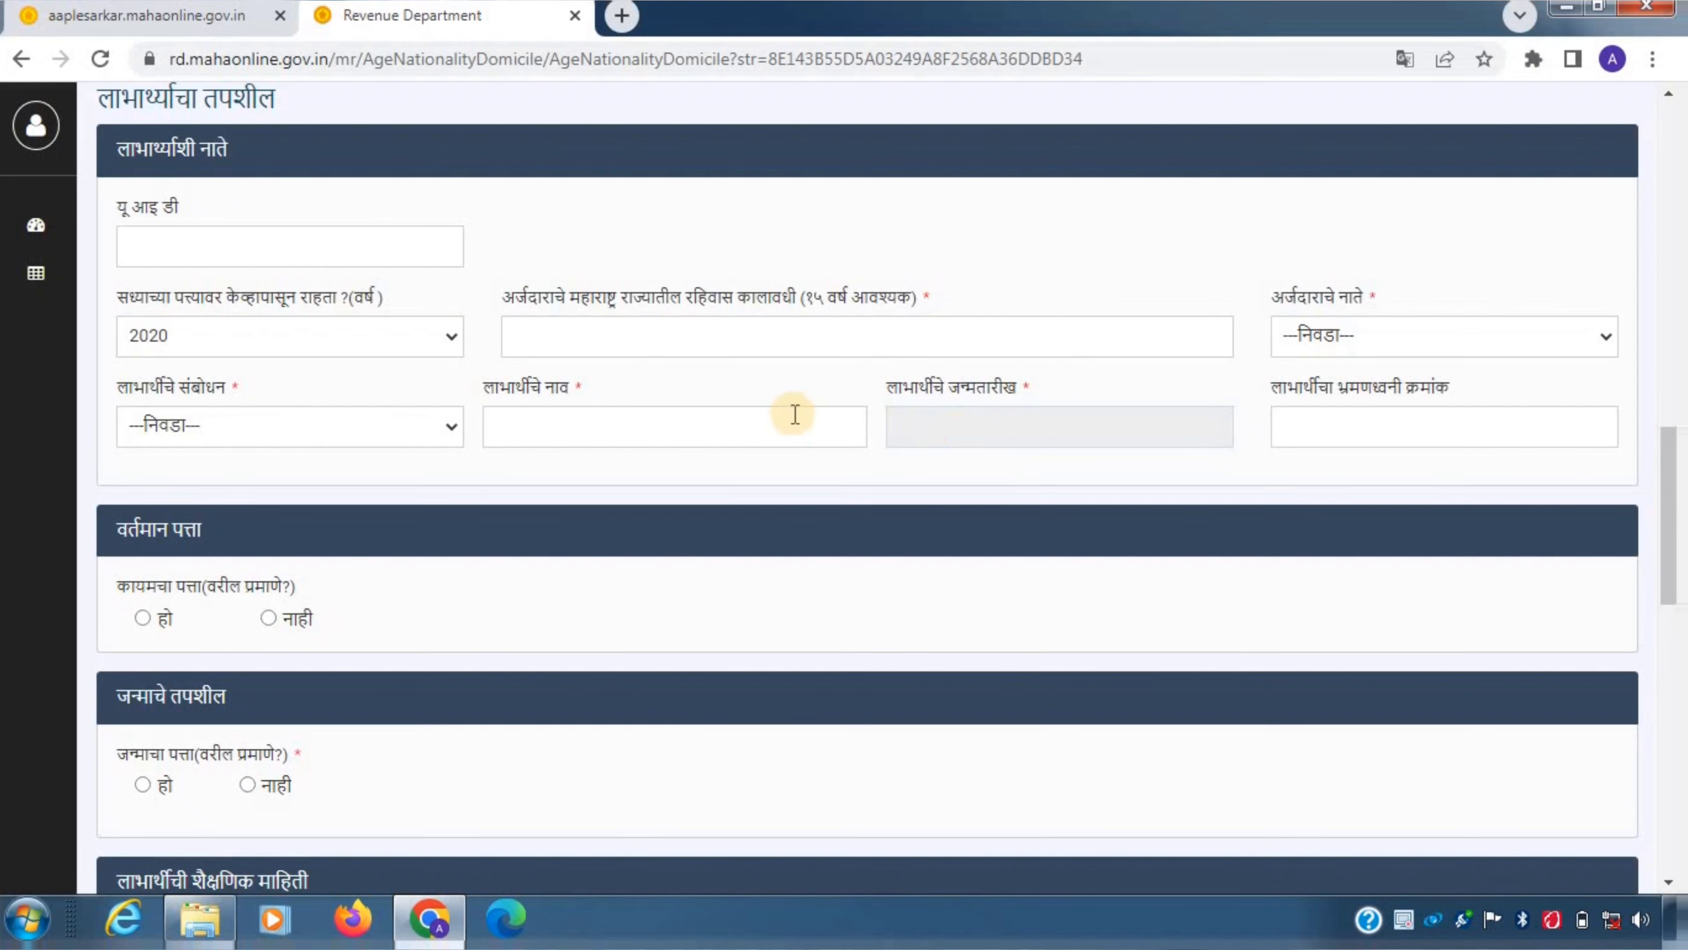
Step: Check the address fields that नाही requires, and set the permanent address (कायमचा पत्ता) as same as above with हो
scroll(644, 337, down, 4)
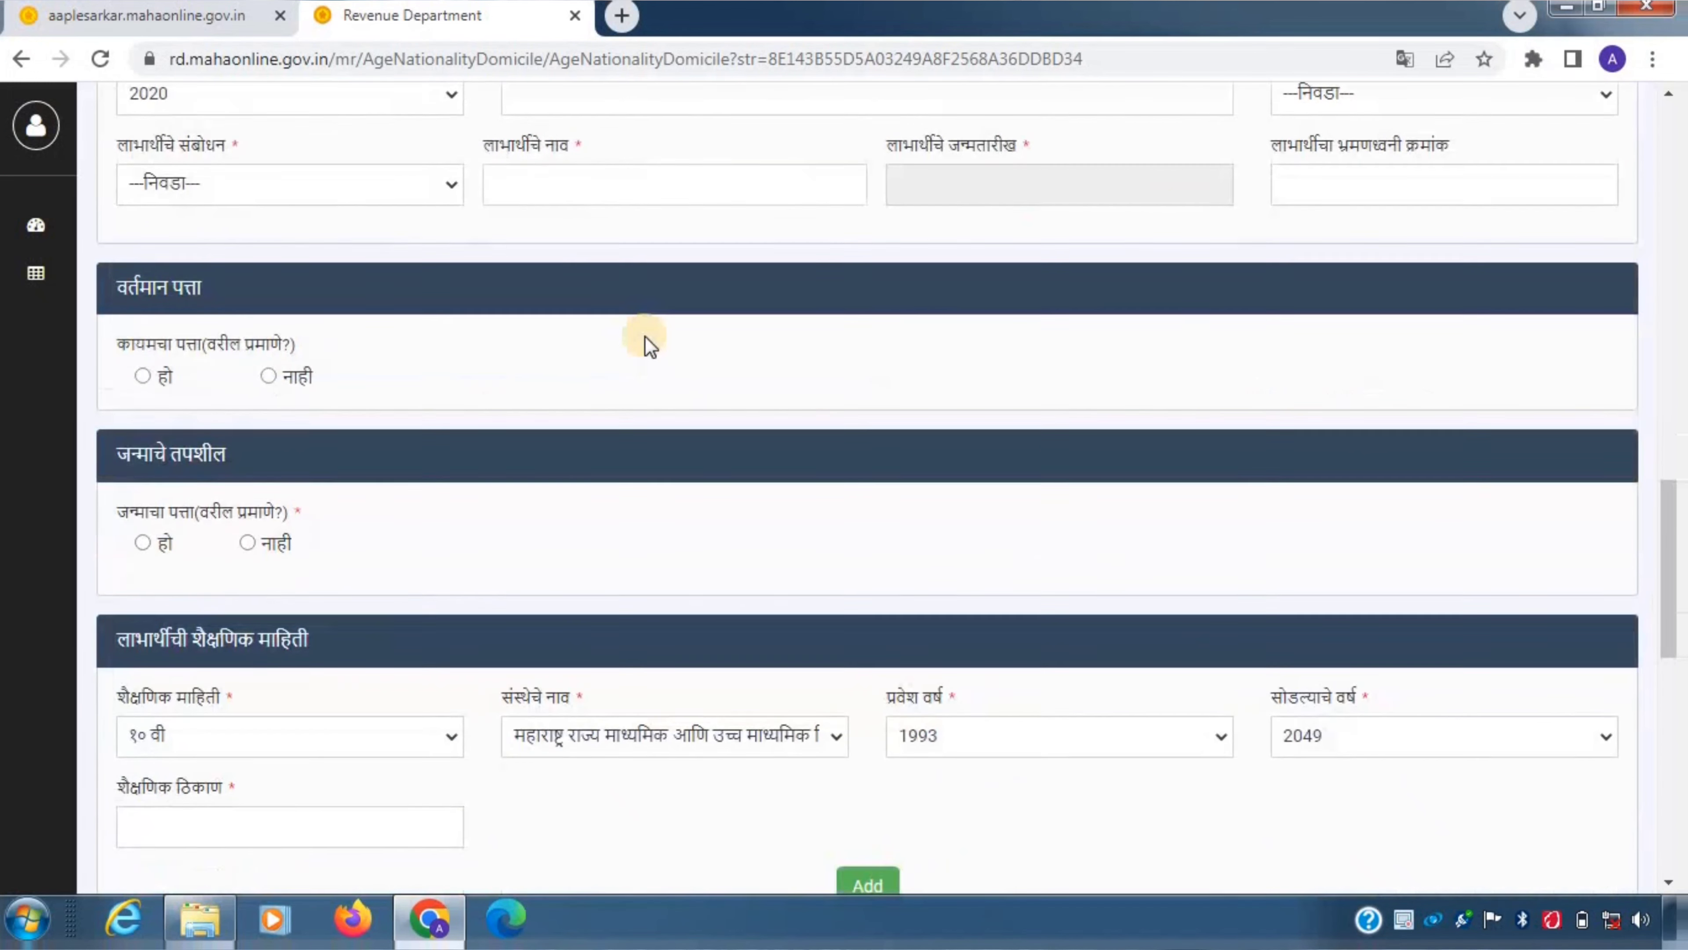
scroll(142, 370, down, 2)
click(143, 246)
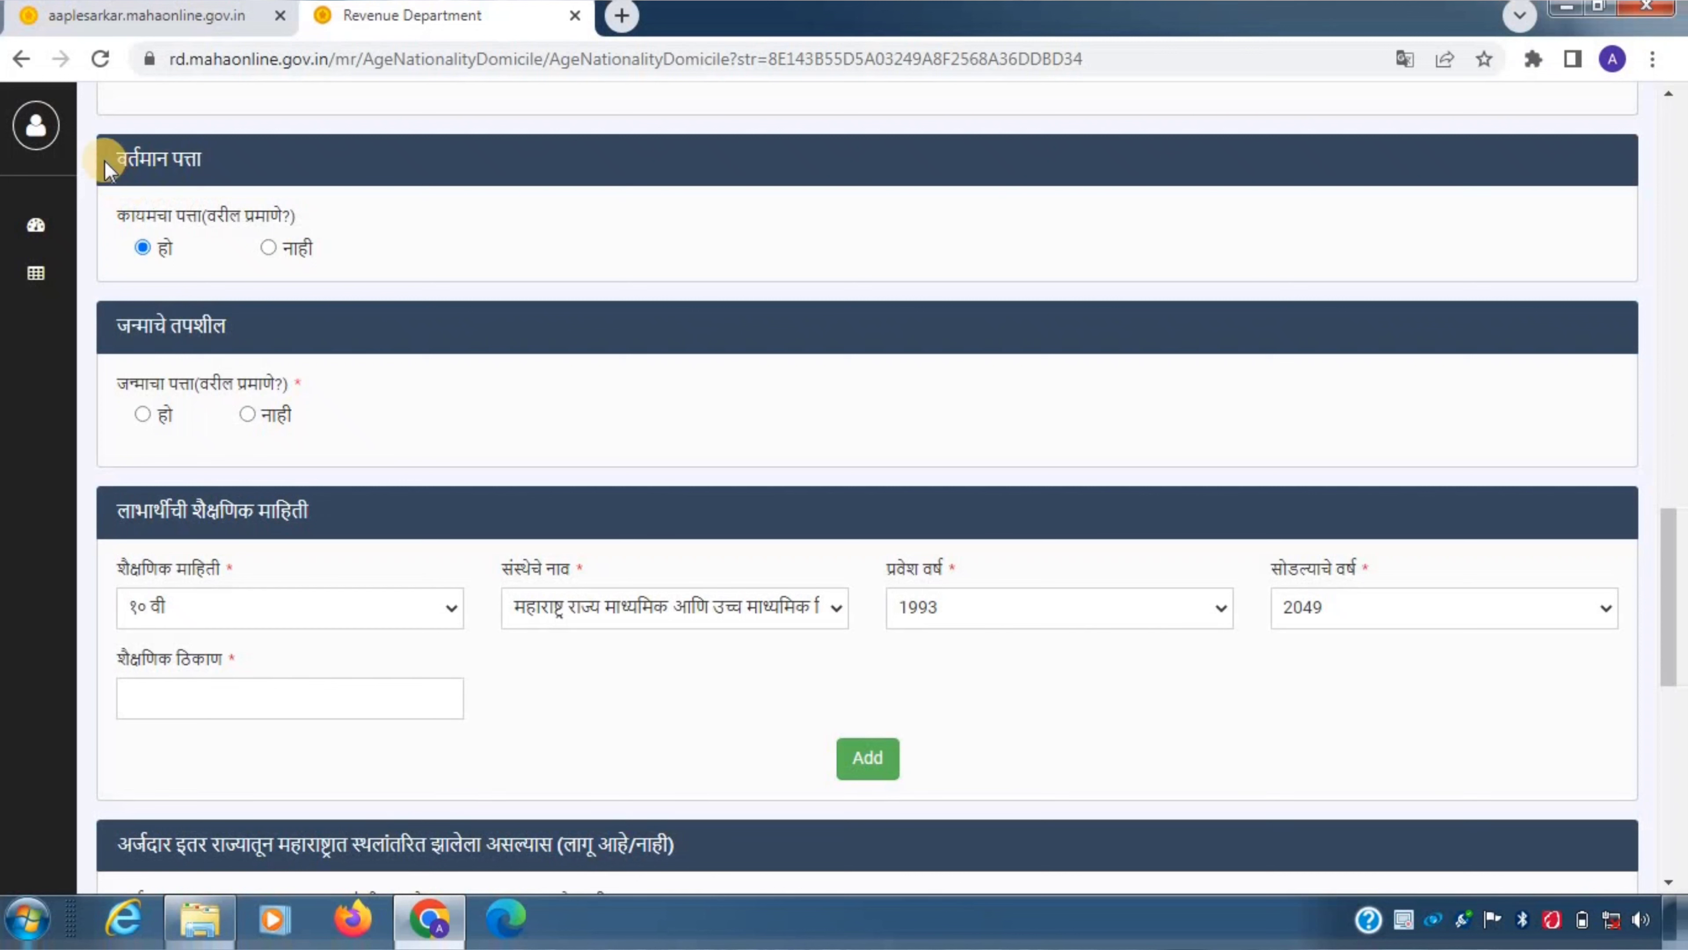
triple_click(233, 174)
click(234, 177)
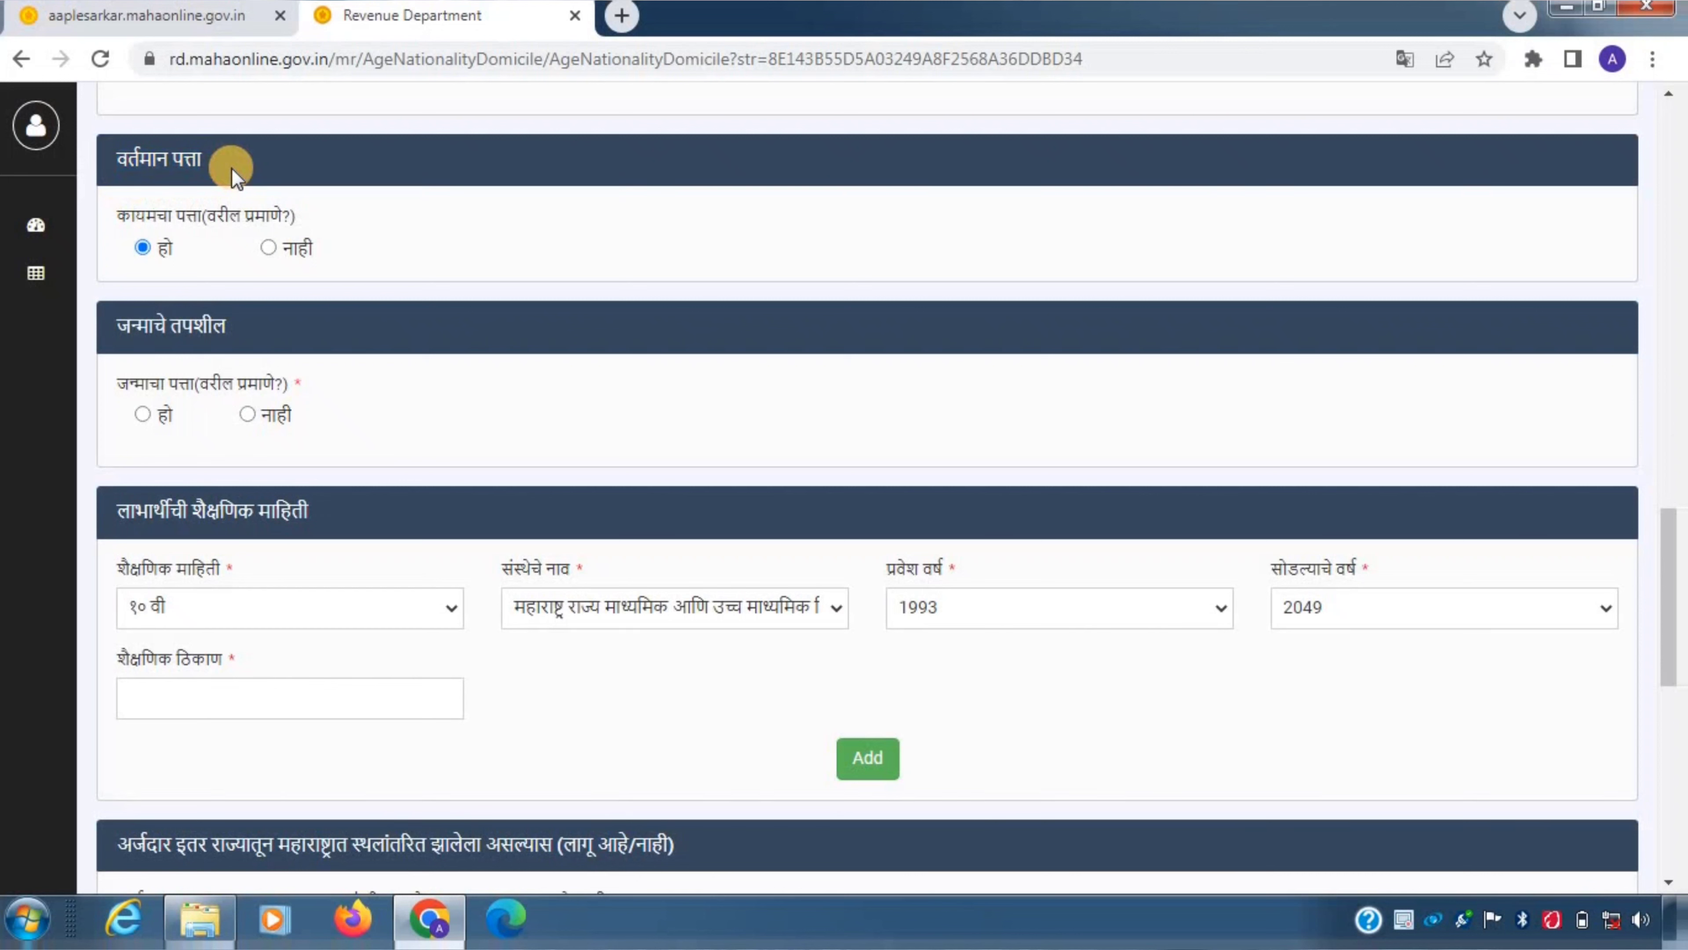
click(117, 252)
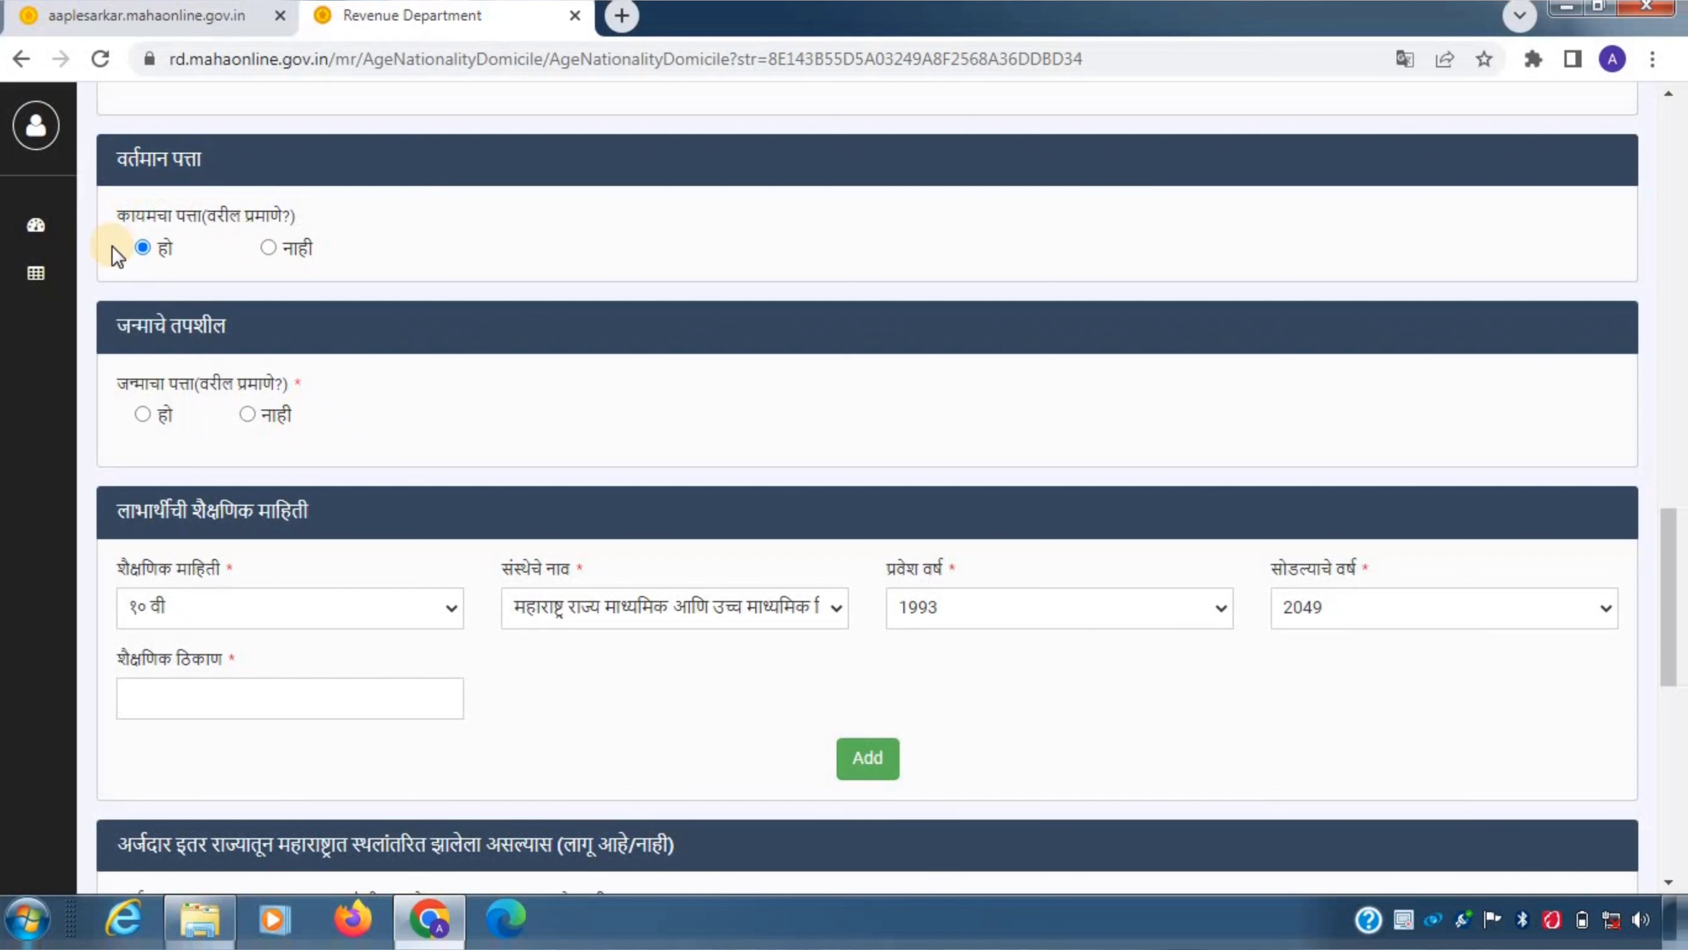
click(152, 249)
click(269, 248)
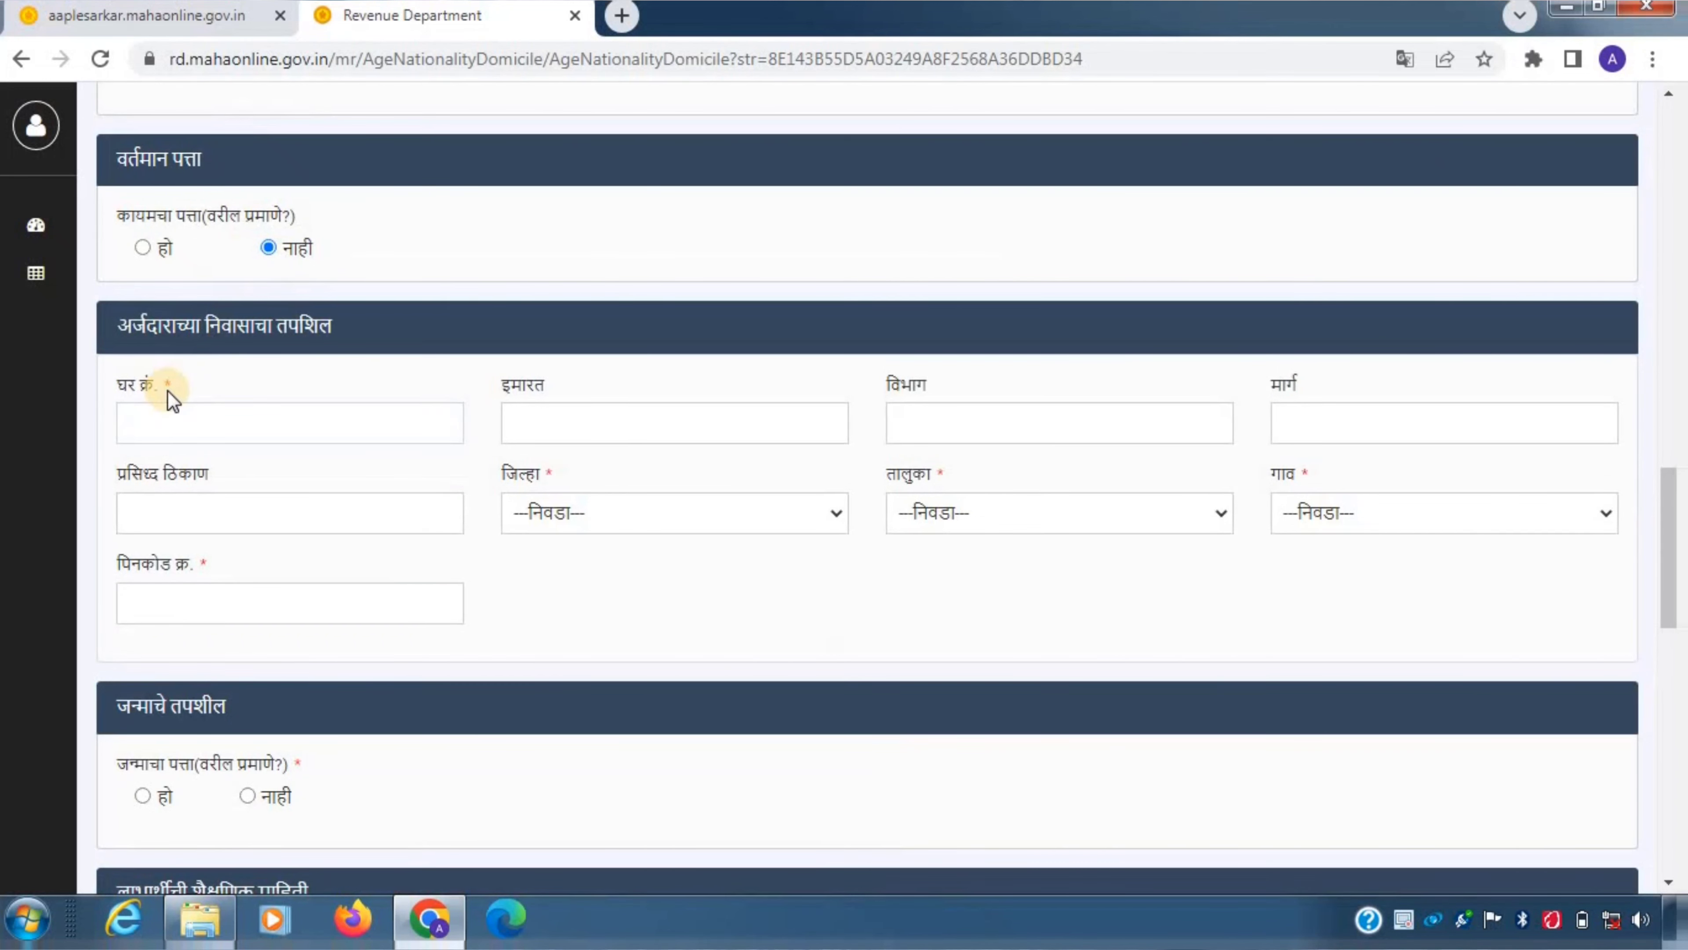
click(143, 248)
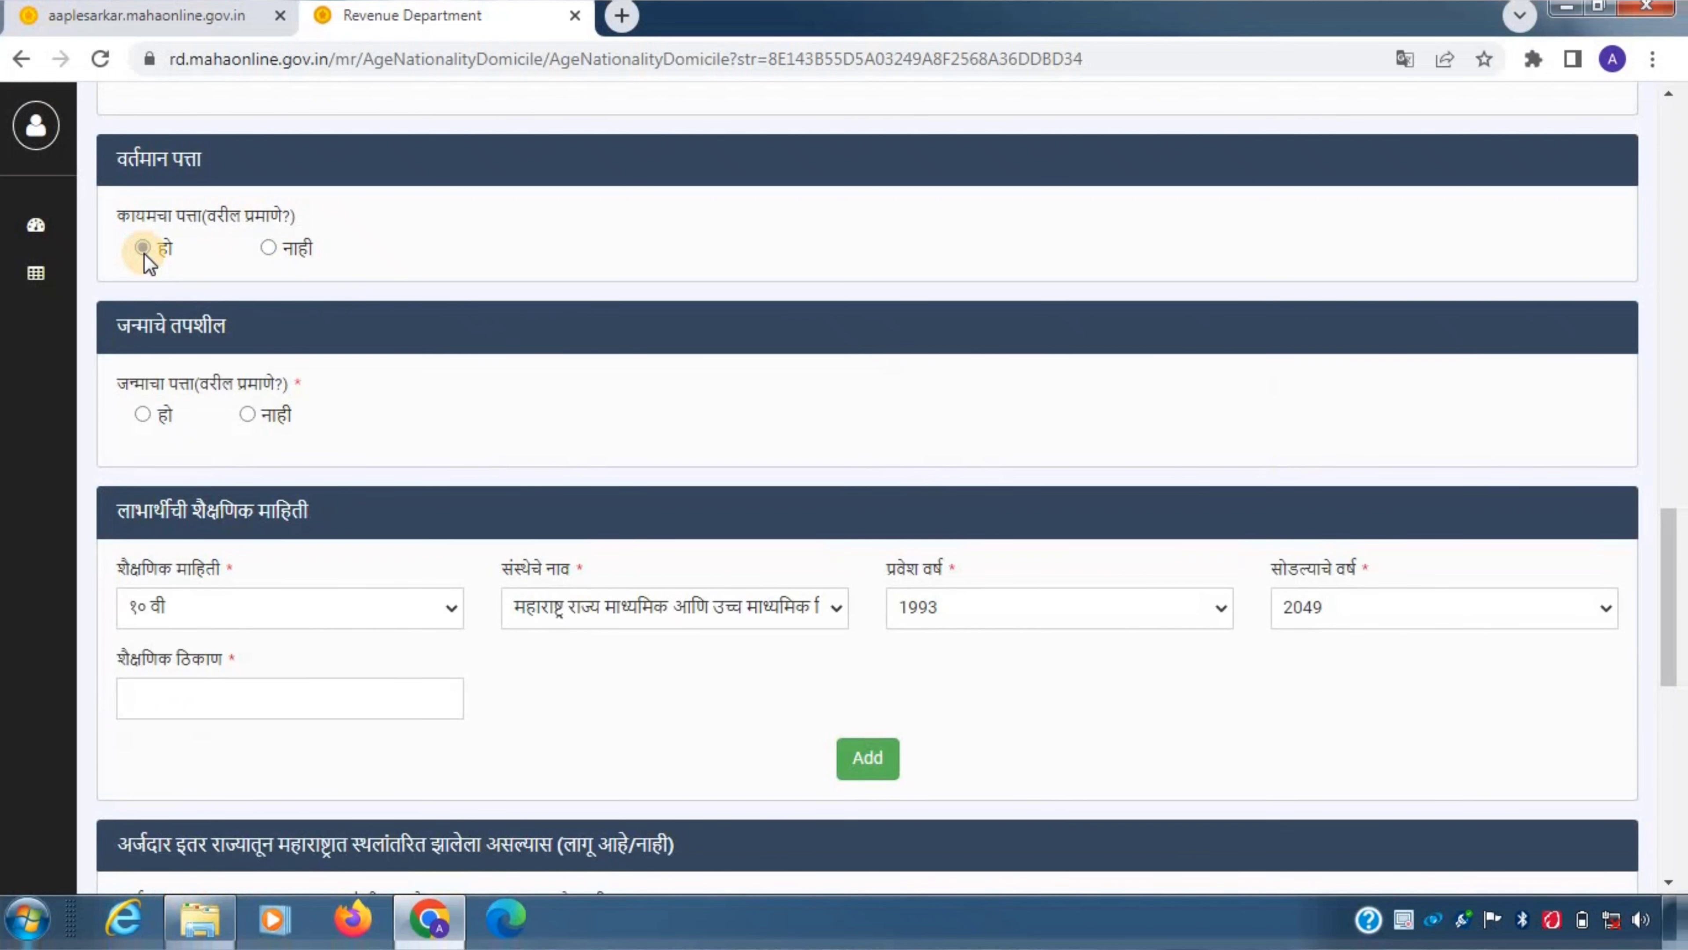
Step: Check the fields that नाही requires for the birth address (जन्माचा पत्ता), and set it as same as above with हो
scroll(143, 248, down, 2)
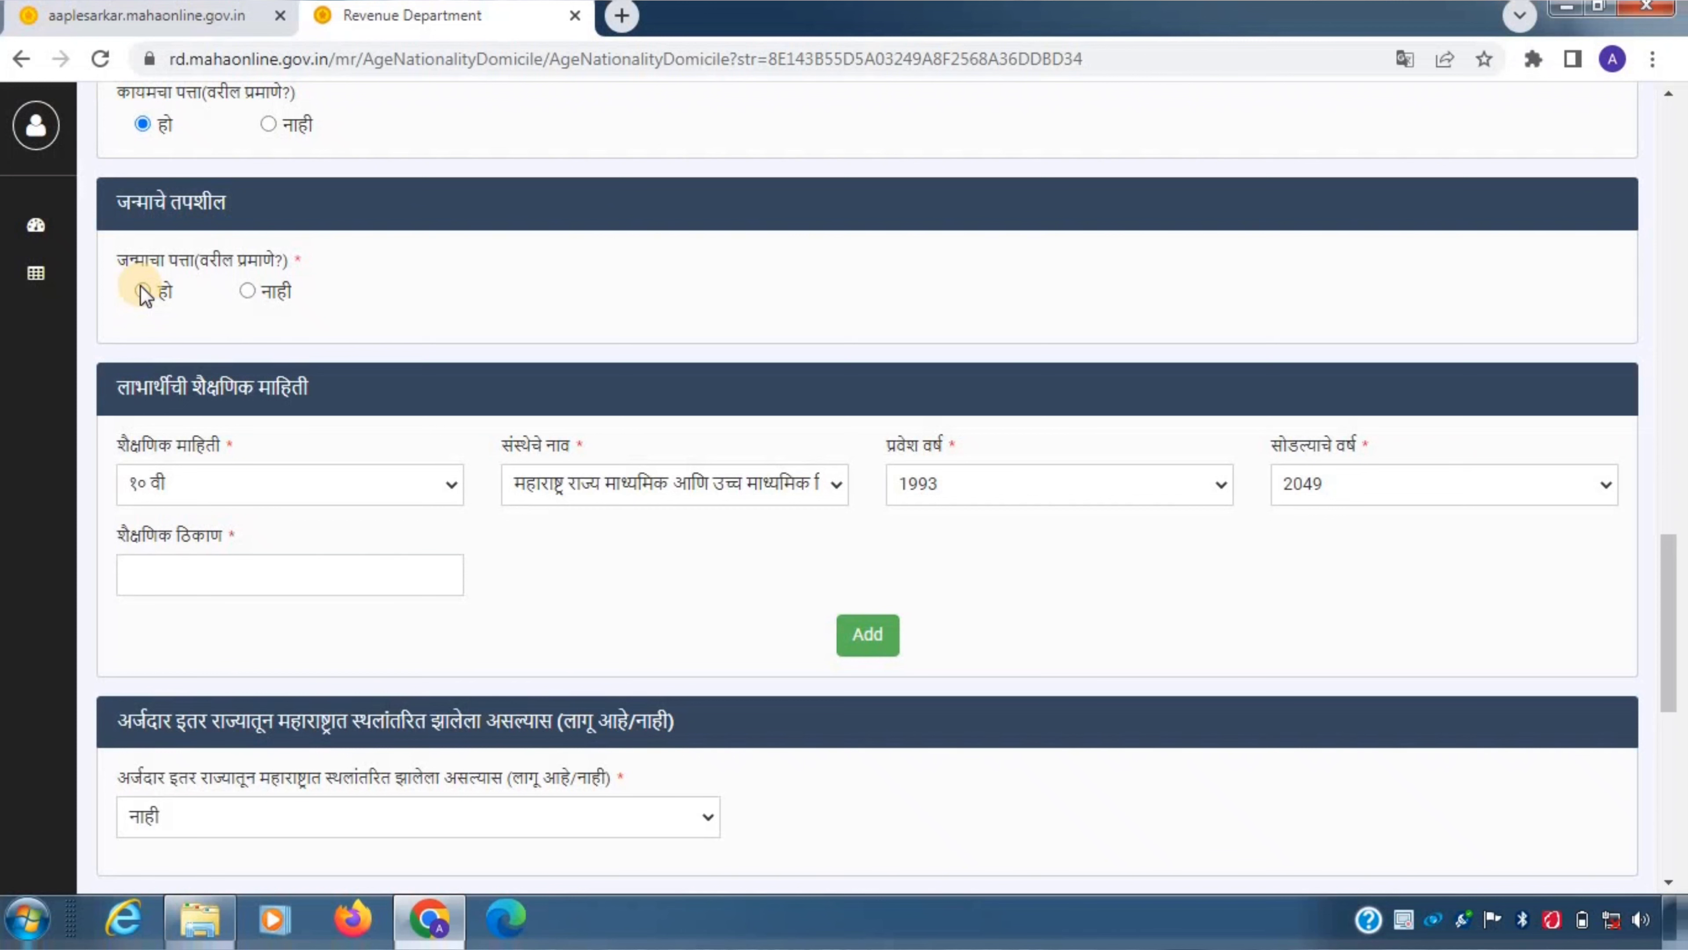
click(249, 293)
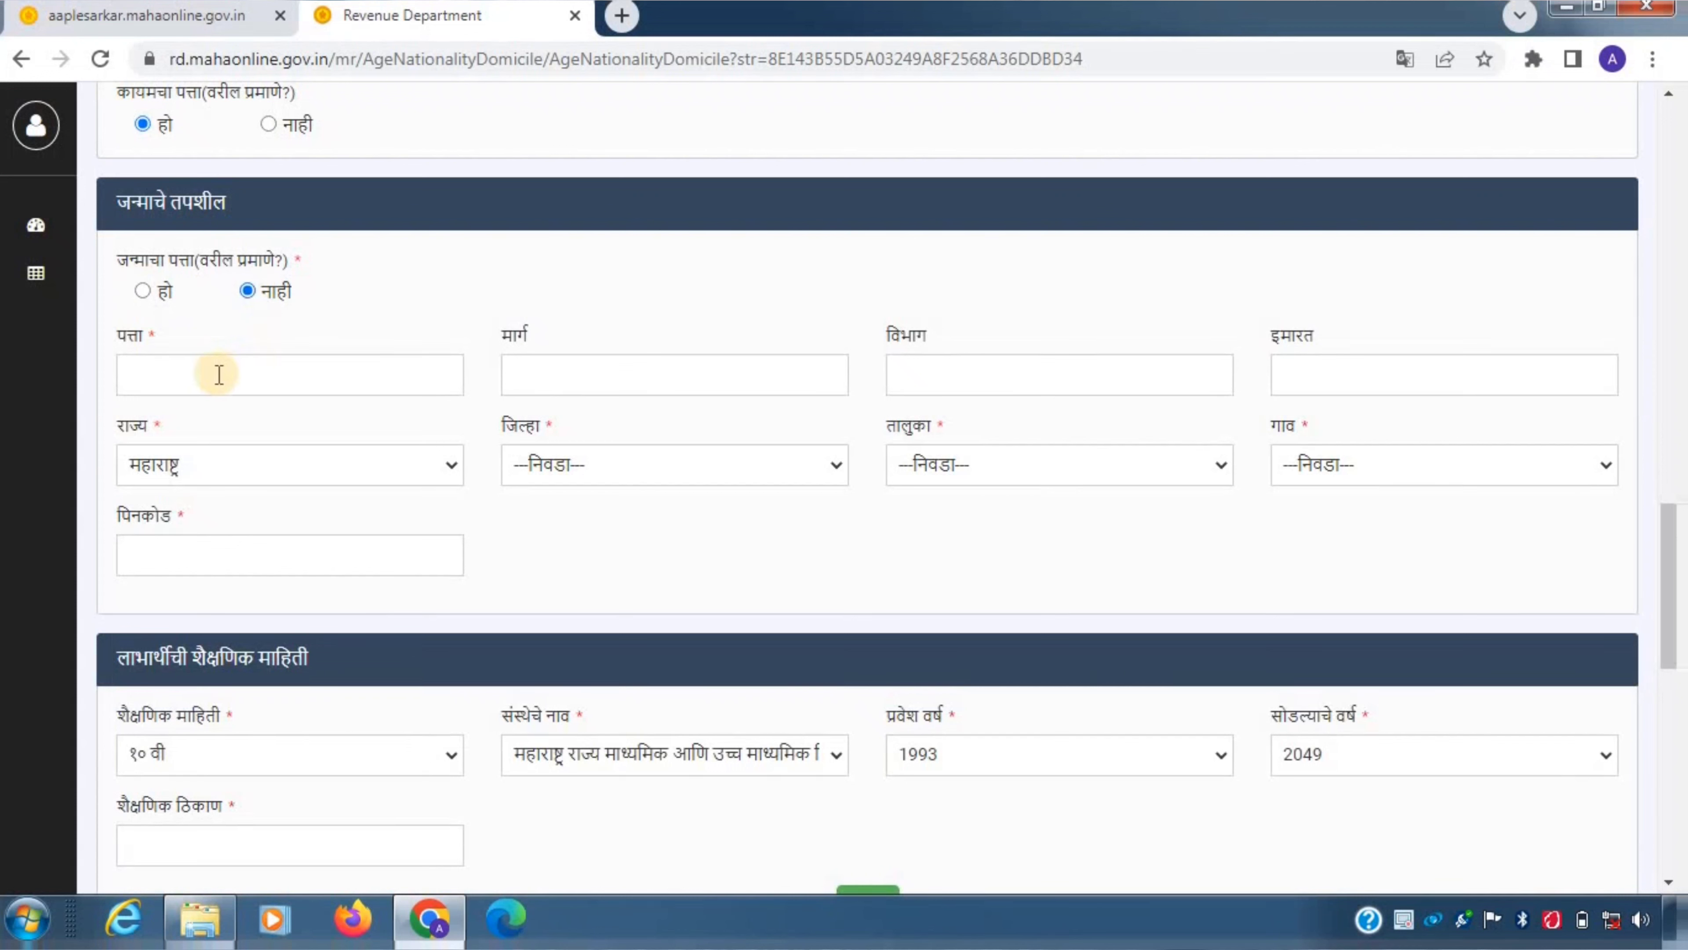
click(152, 373)
click(140, 290)
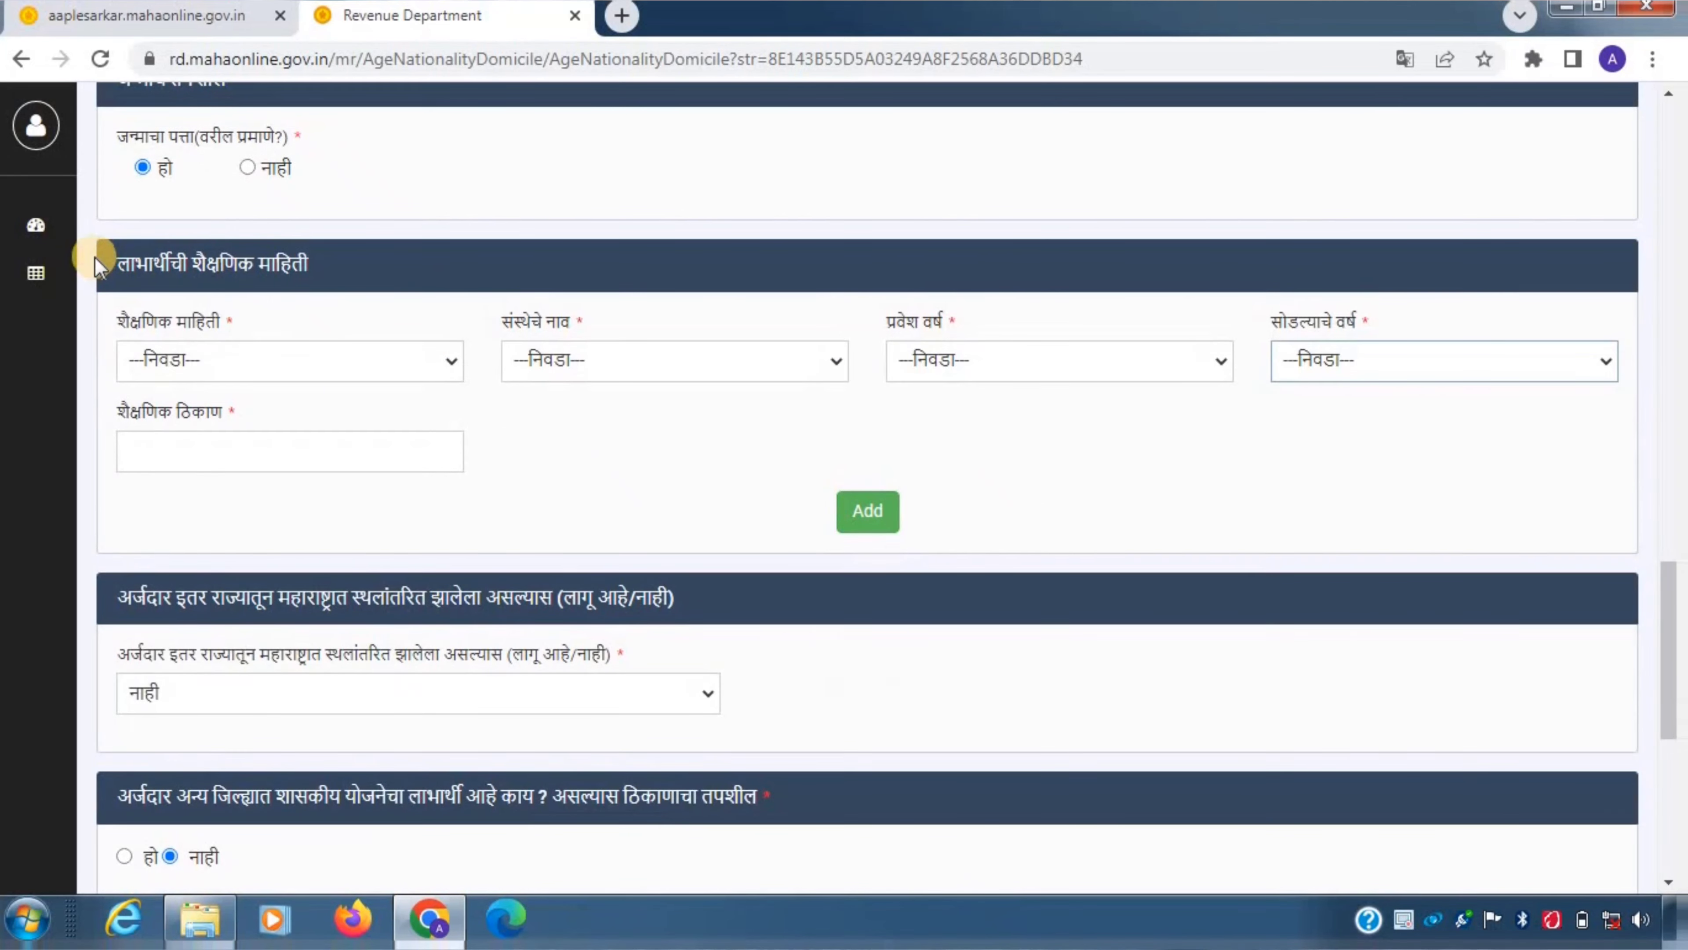
Step: Set the beneficiary's educational qualification (शैक्षणिक माहिती) to १० वी
drag(94, 256, 376, 256)
click(379, 255)
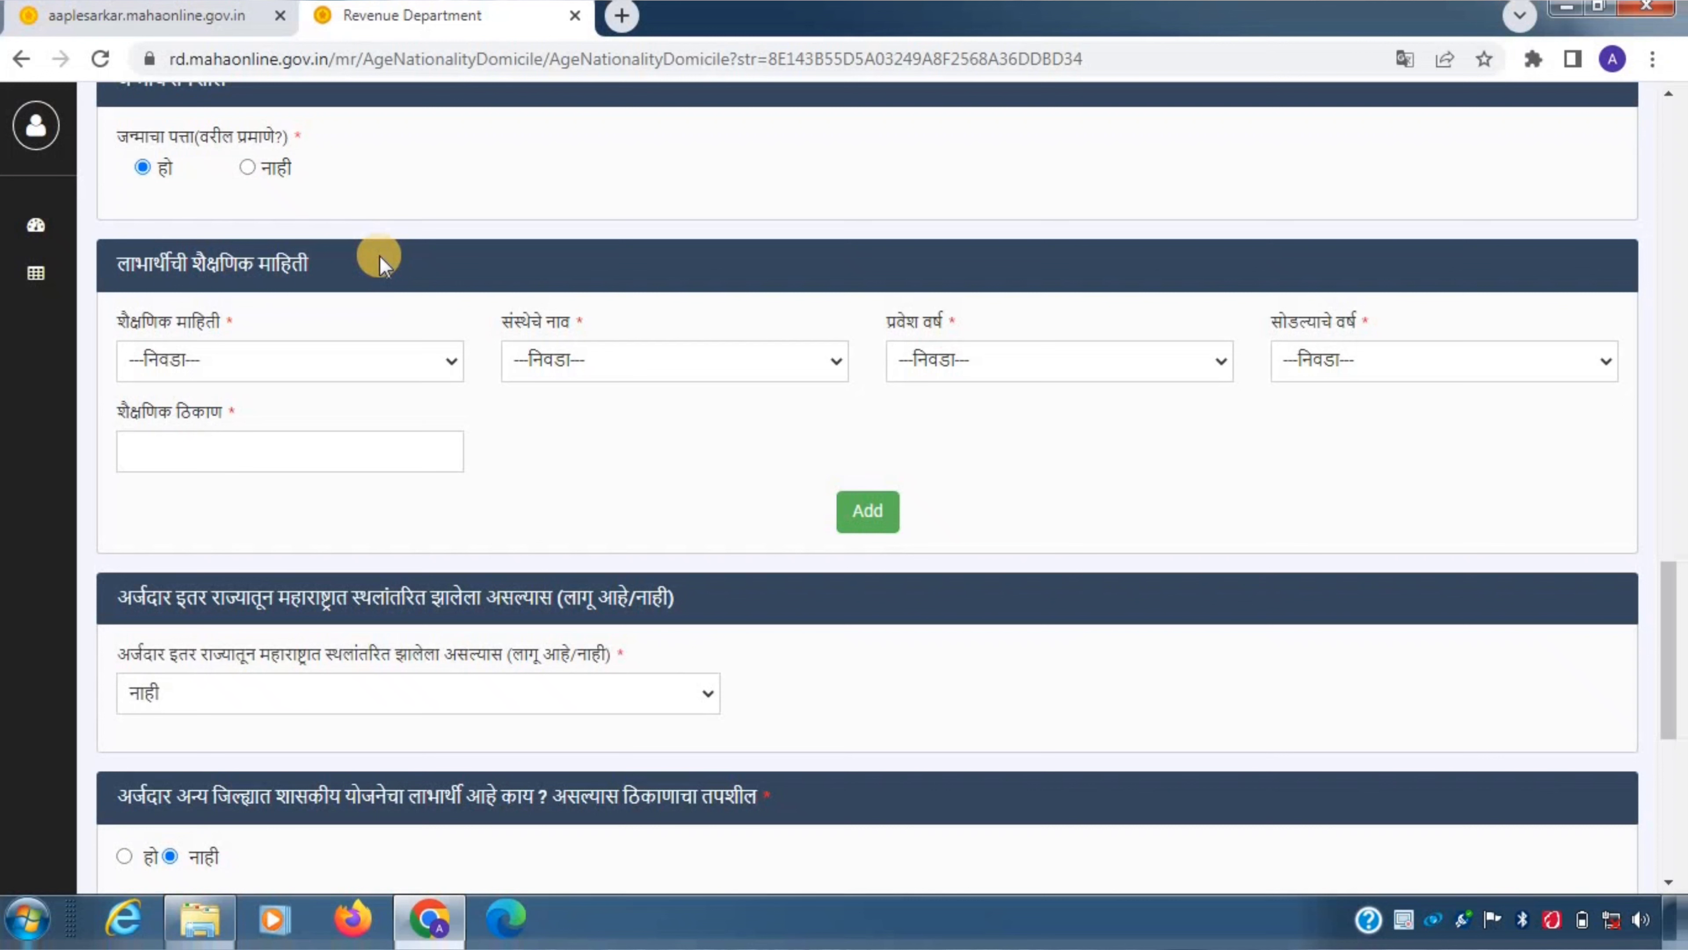
triple_click(297, 332)
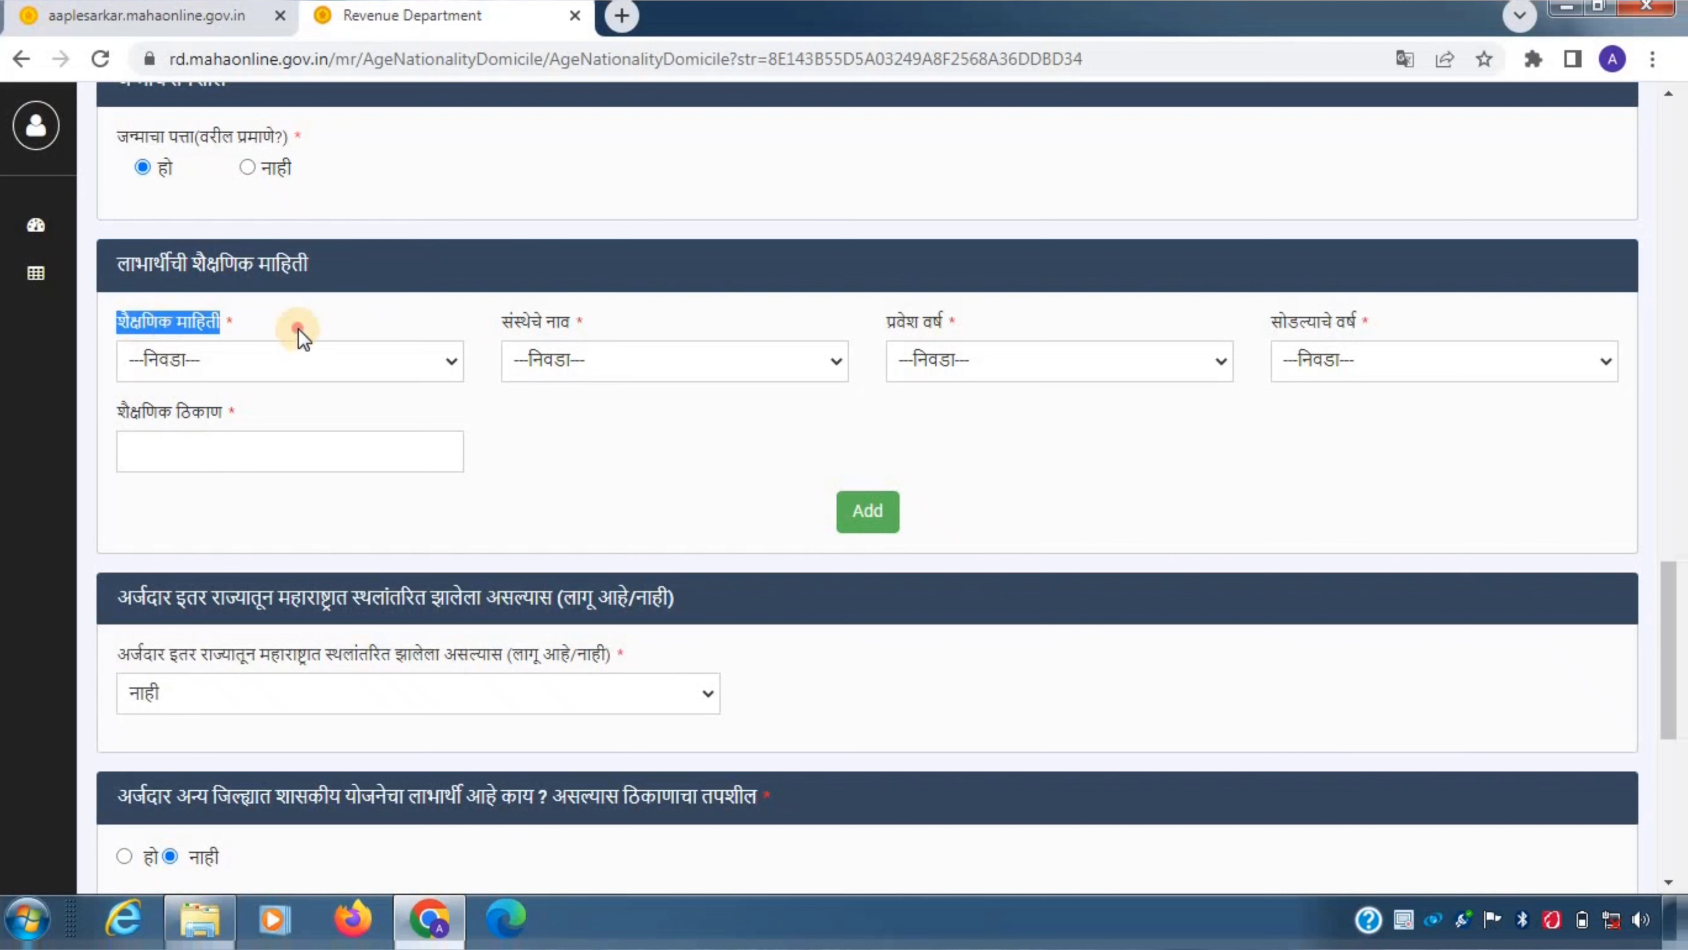
click(389, 364)
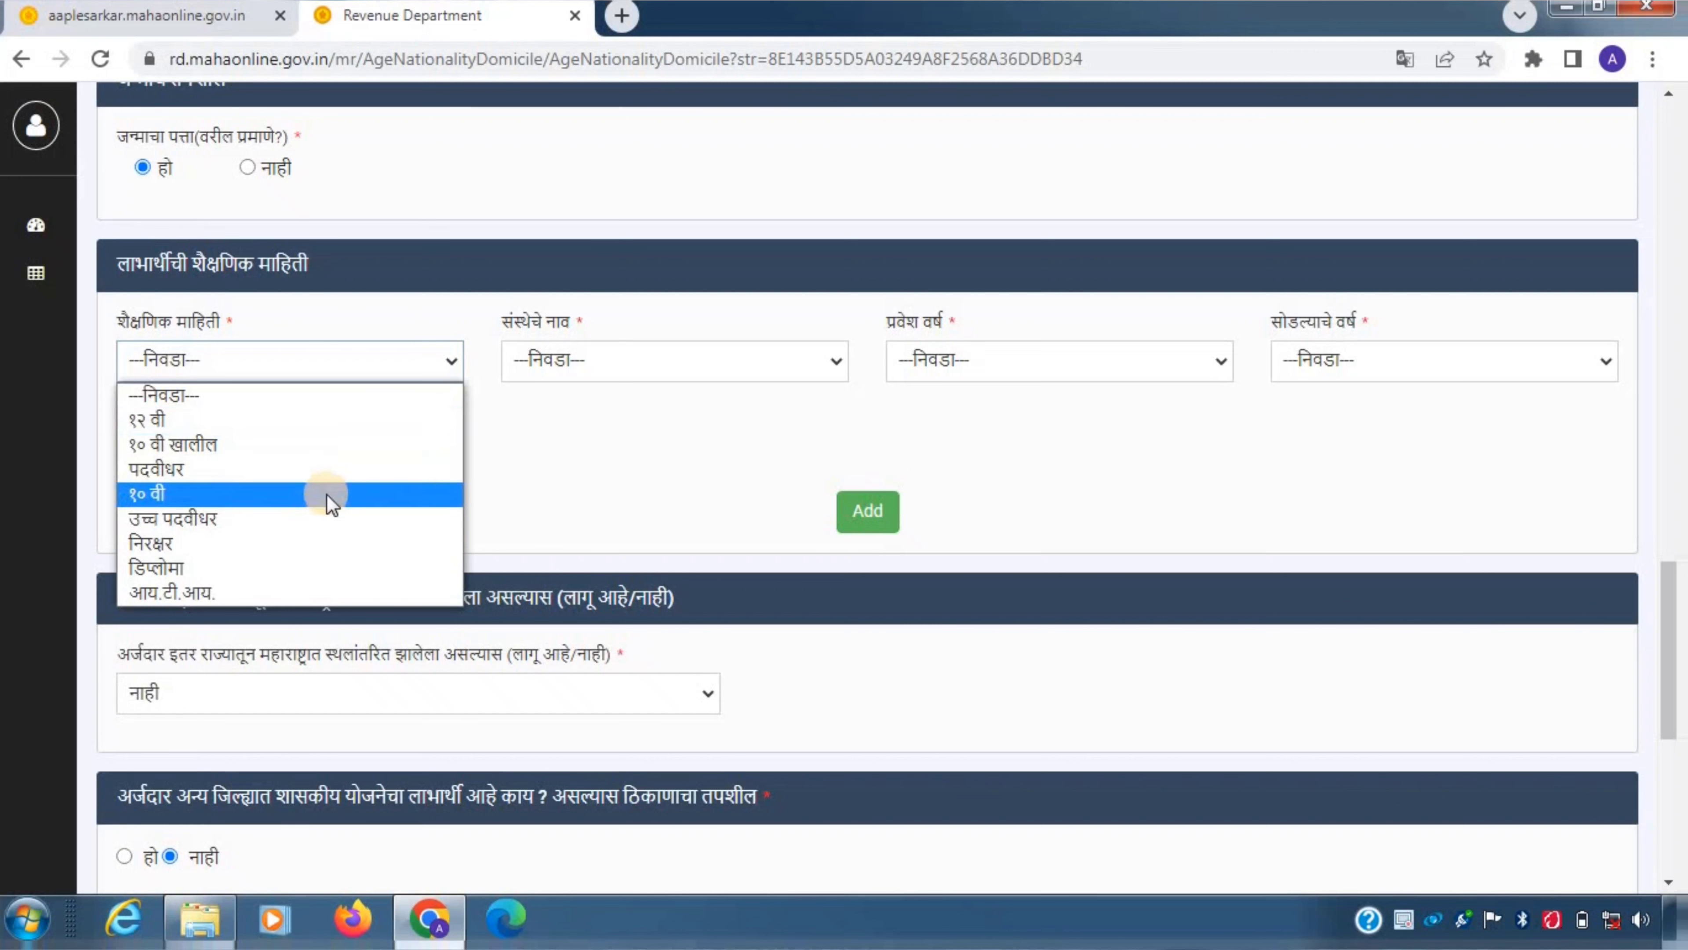
click(322, 494)
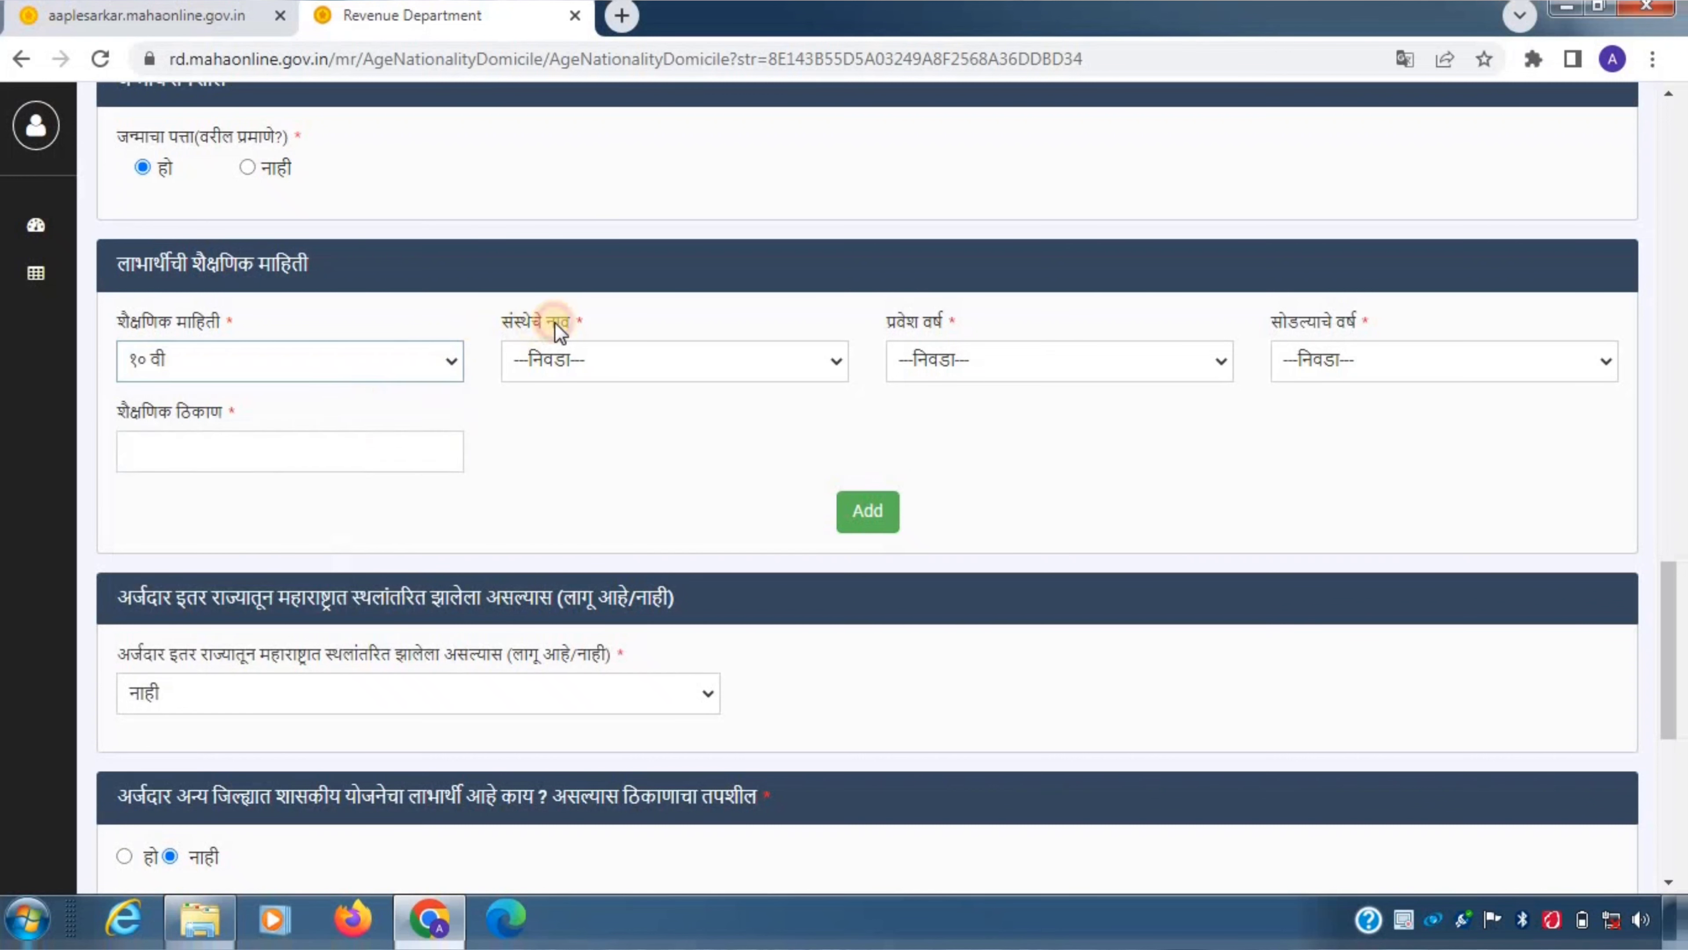
Step: Set the institution name (संस्थेचे नाव) to महाराष्ट्र राज्य माध्यमिक आणि उच्च माध्यमिक शिक्षण मंडळ, checking the other boards offered
triple_click(578, 324)
click(615, 325)
click(614, 365)
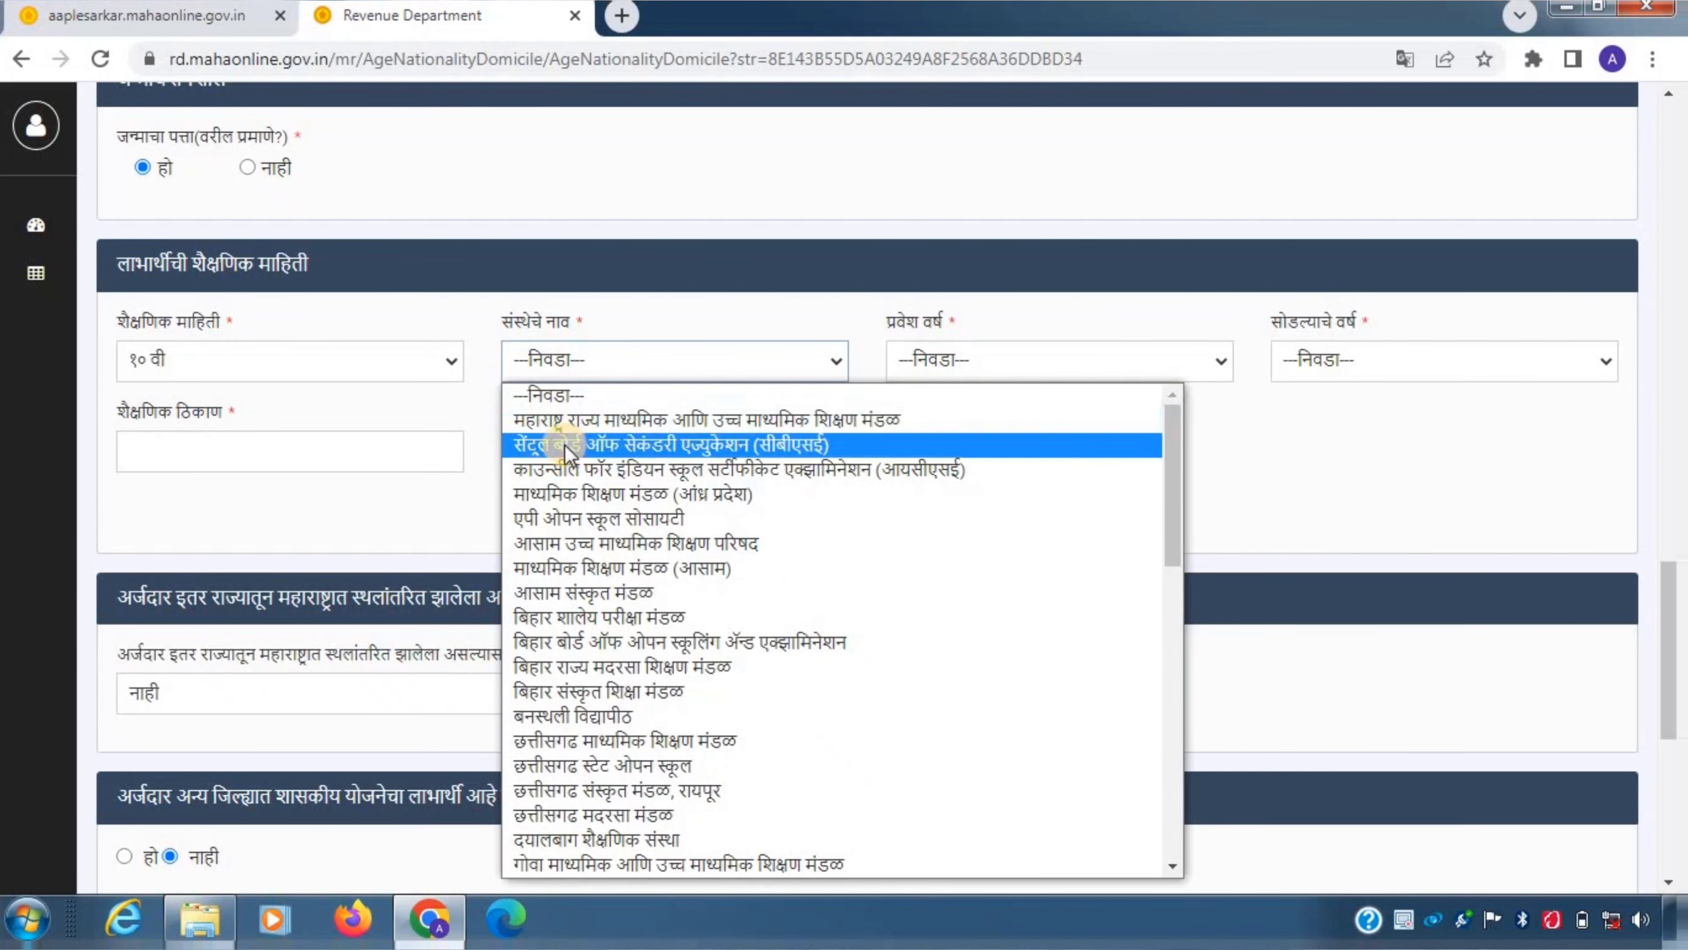
click(570, 419)
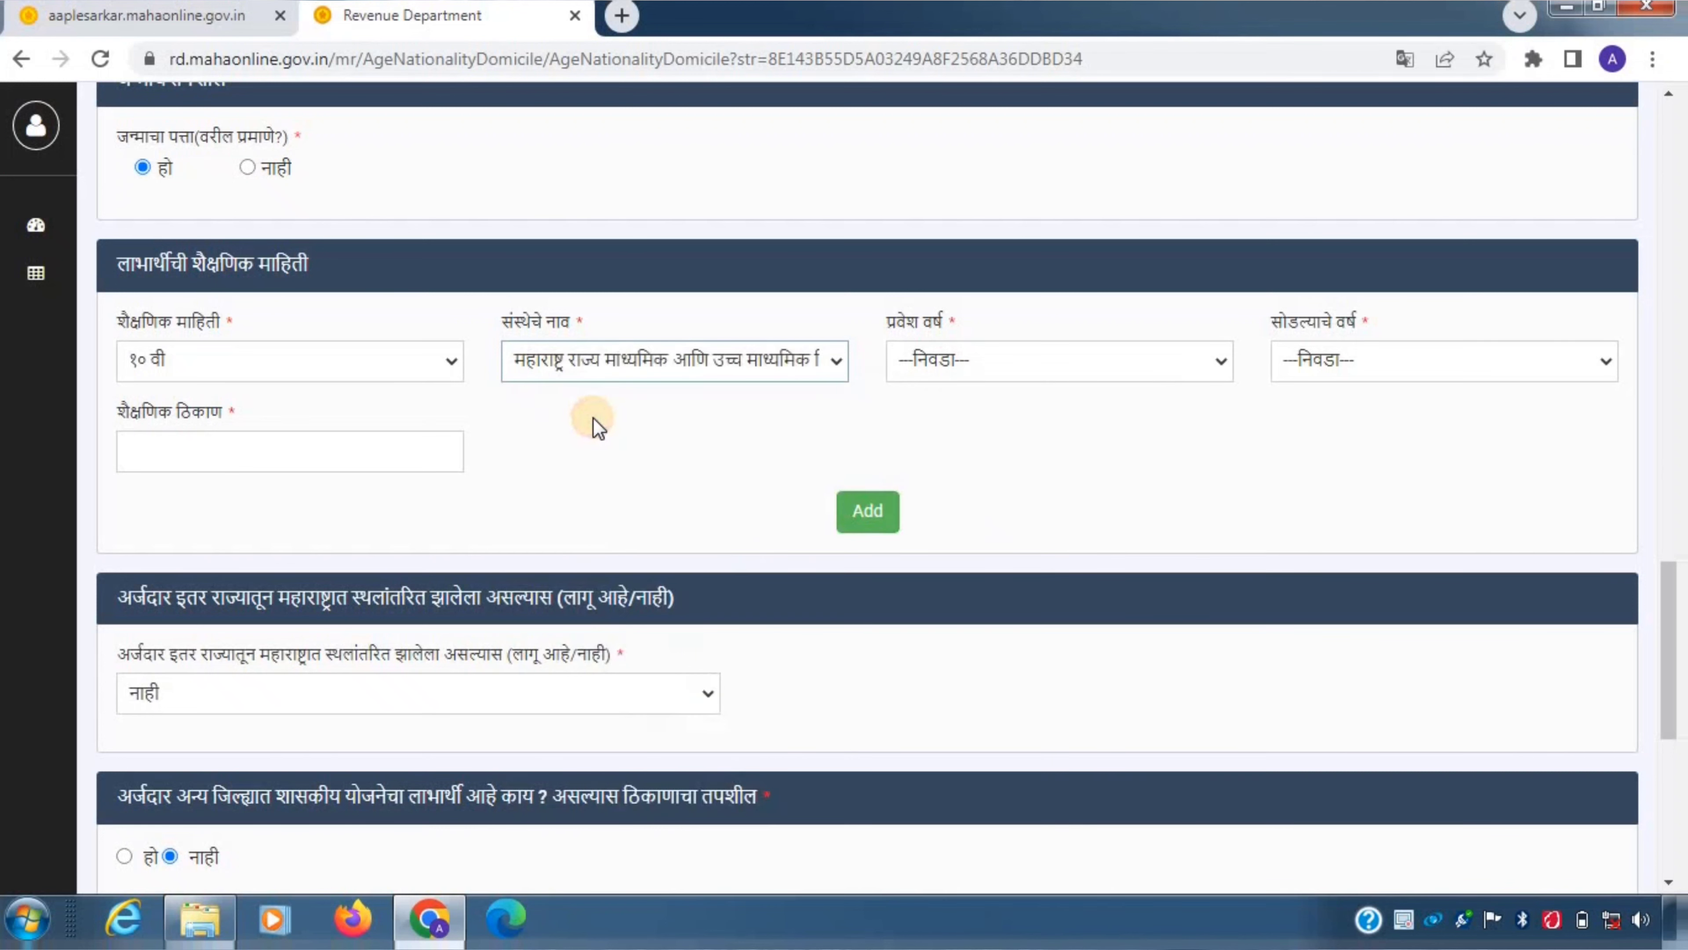
click(639, 365)
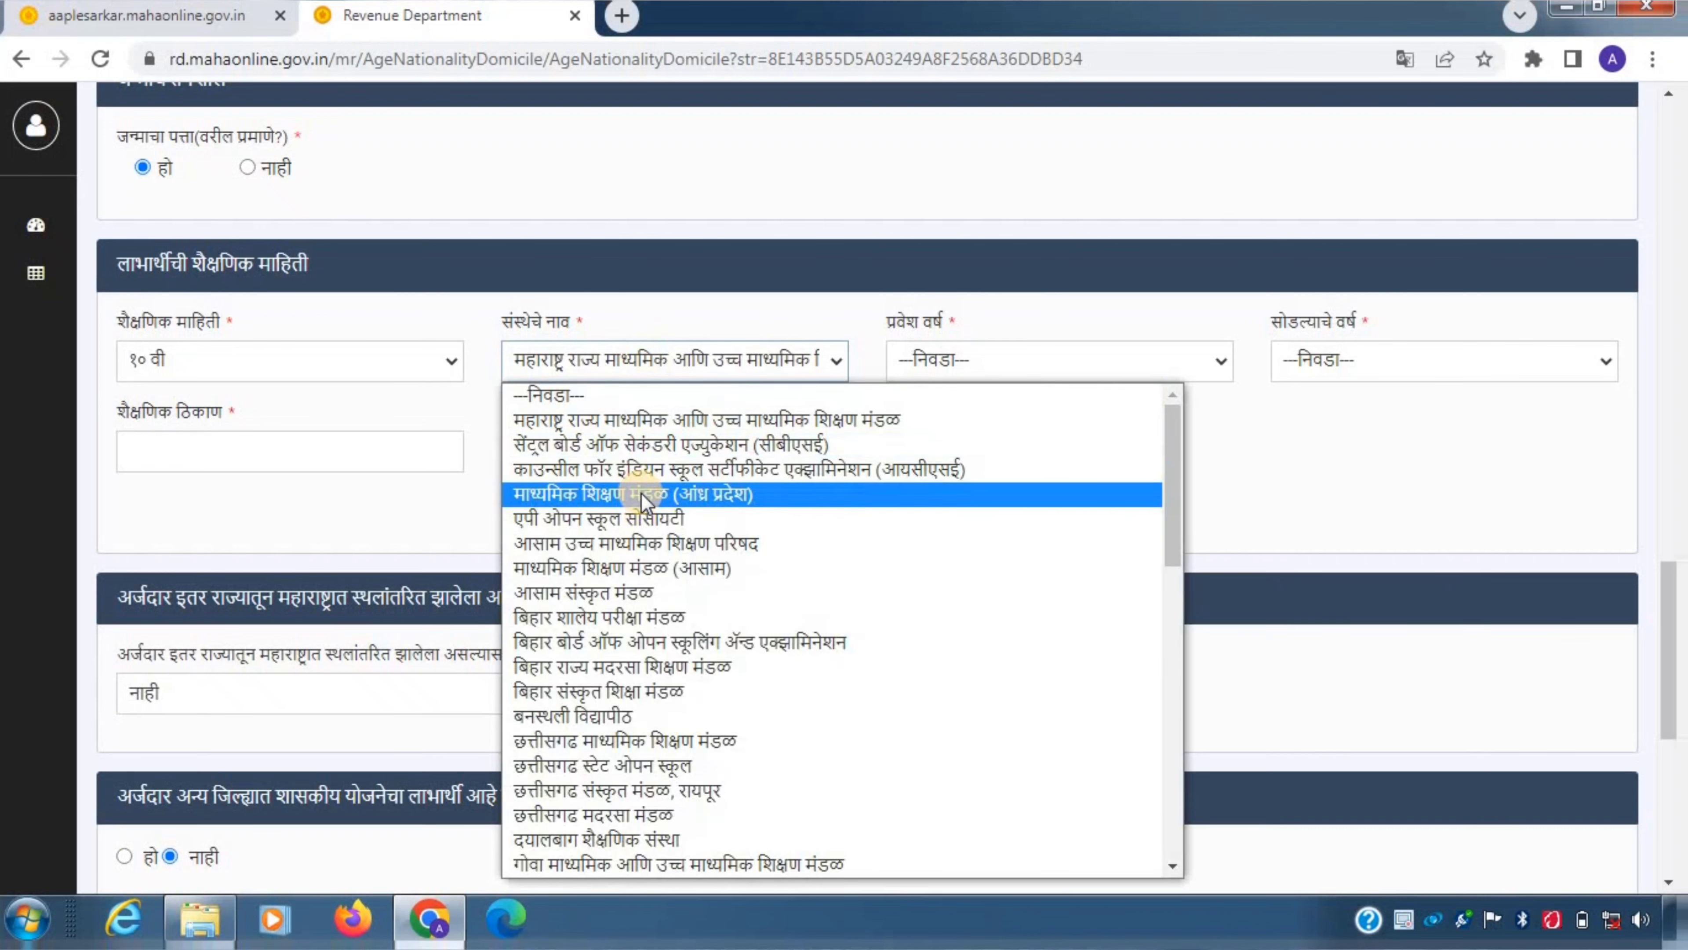
scroll(632, 579, down, 5)
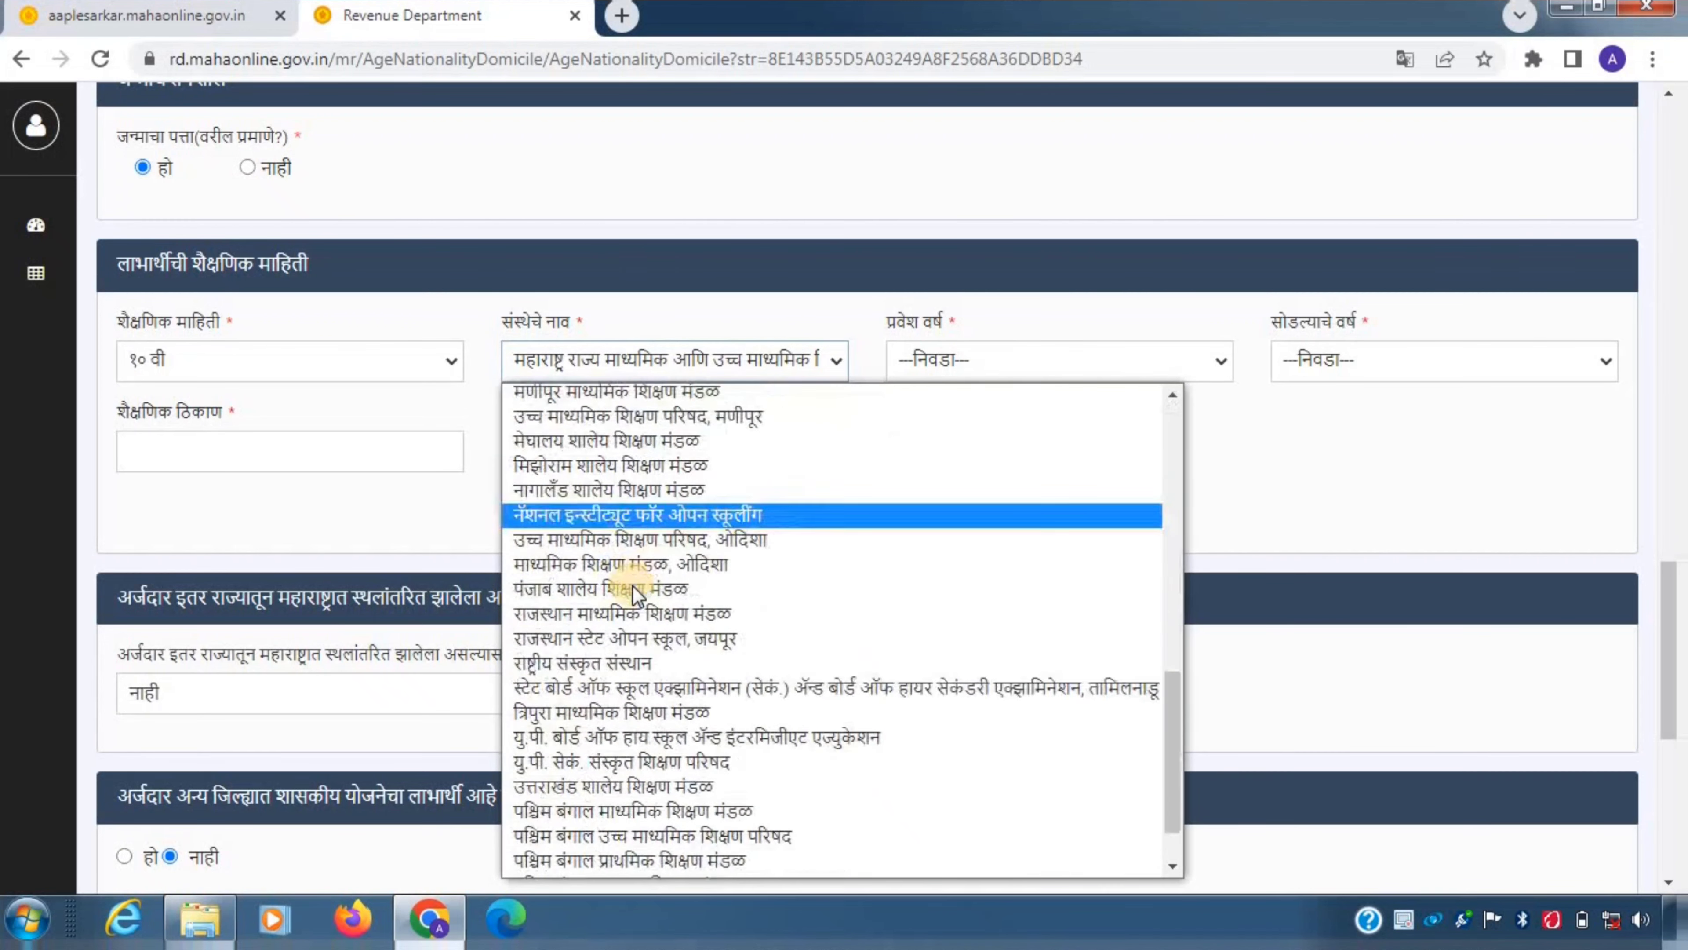
scroll(632, 579, up, 5)
click(632, 419)
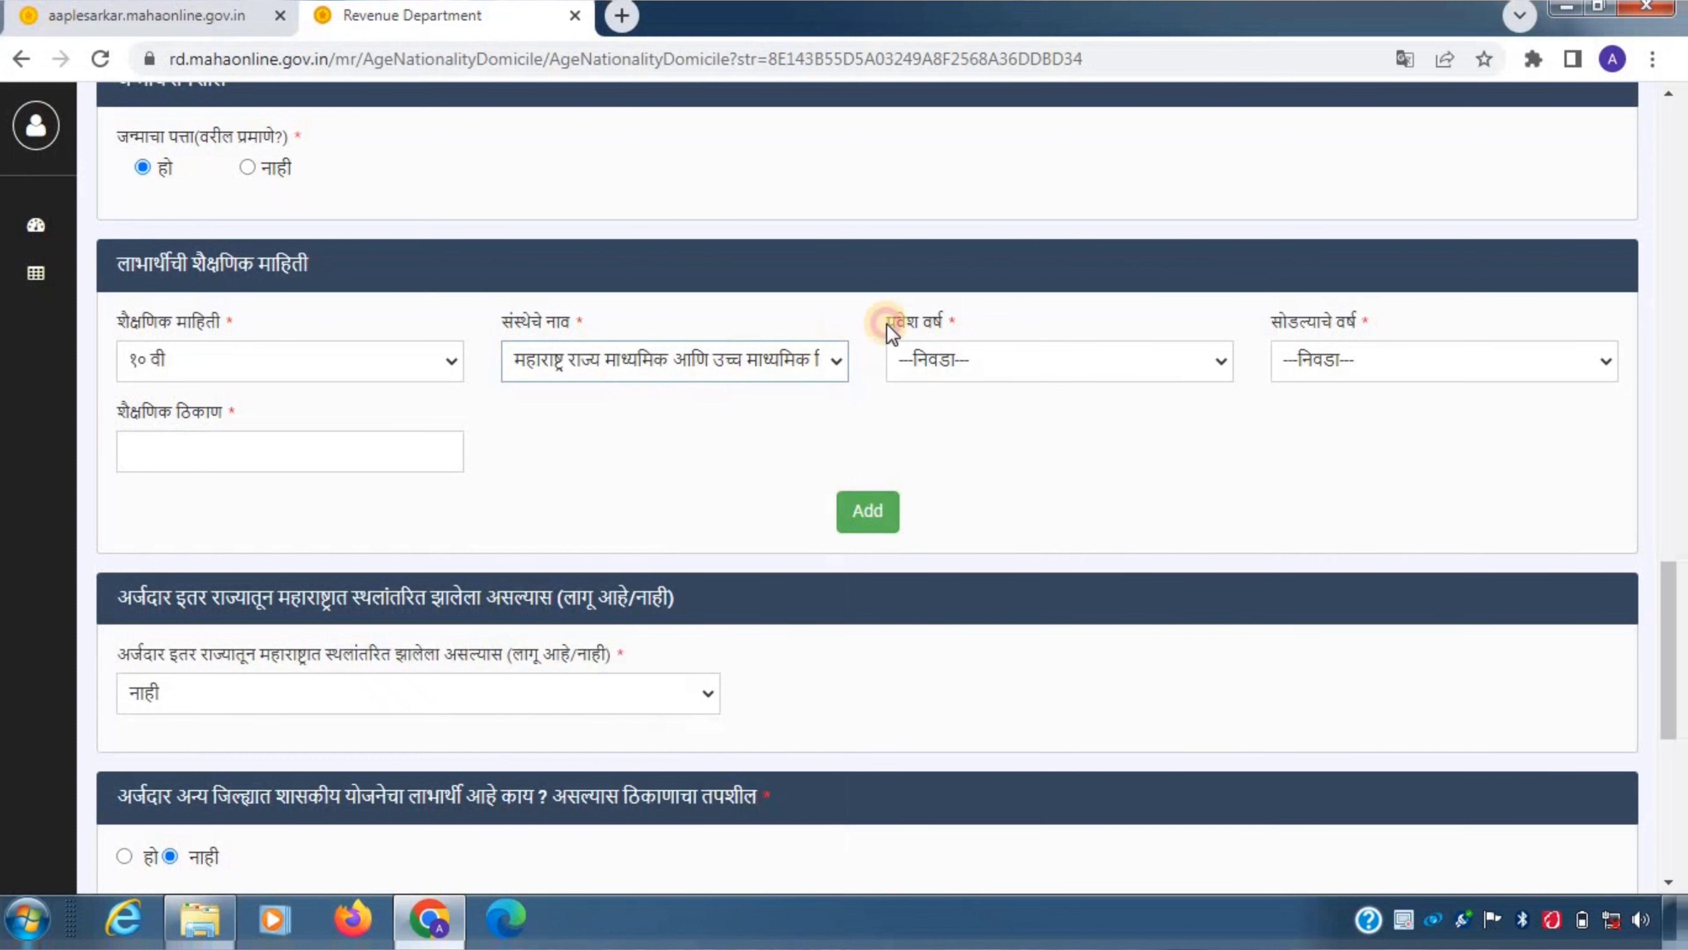
Step: Try to set the admission year (प्रवेश वर्ष) to 2045
drag(886, 328, 972, 317)
click(980, 324)
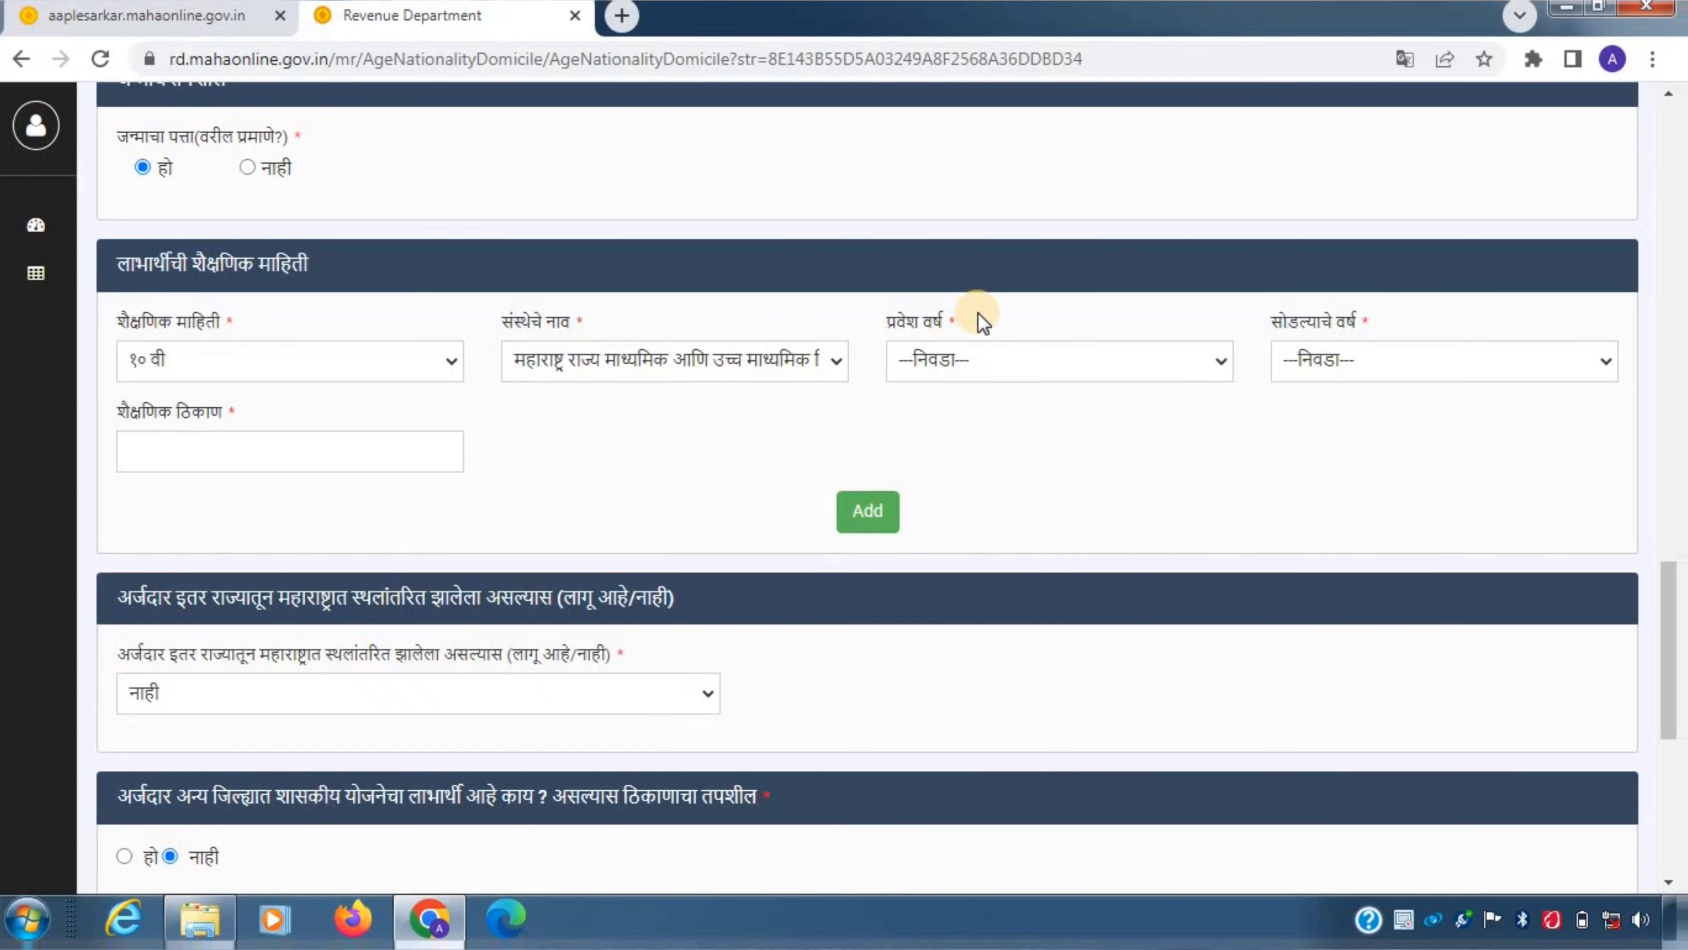
click(1014, 362)
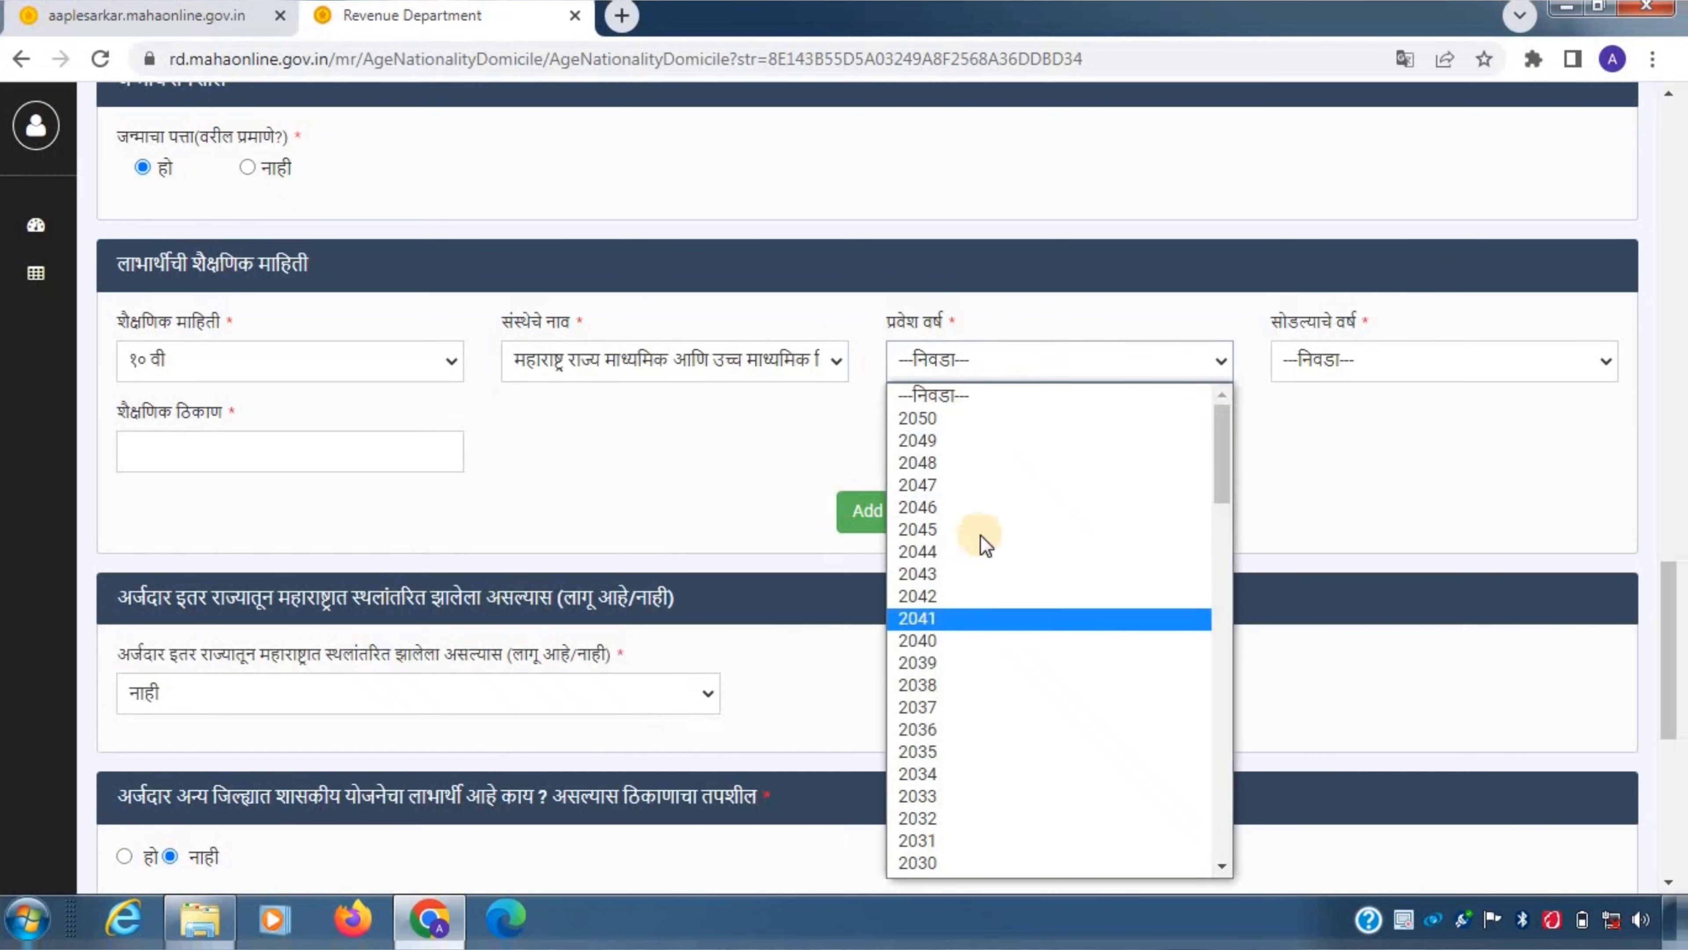
click(980, 530)
click(826, 565)
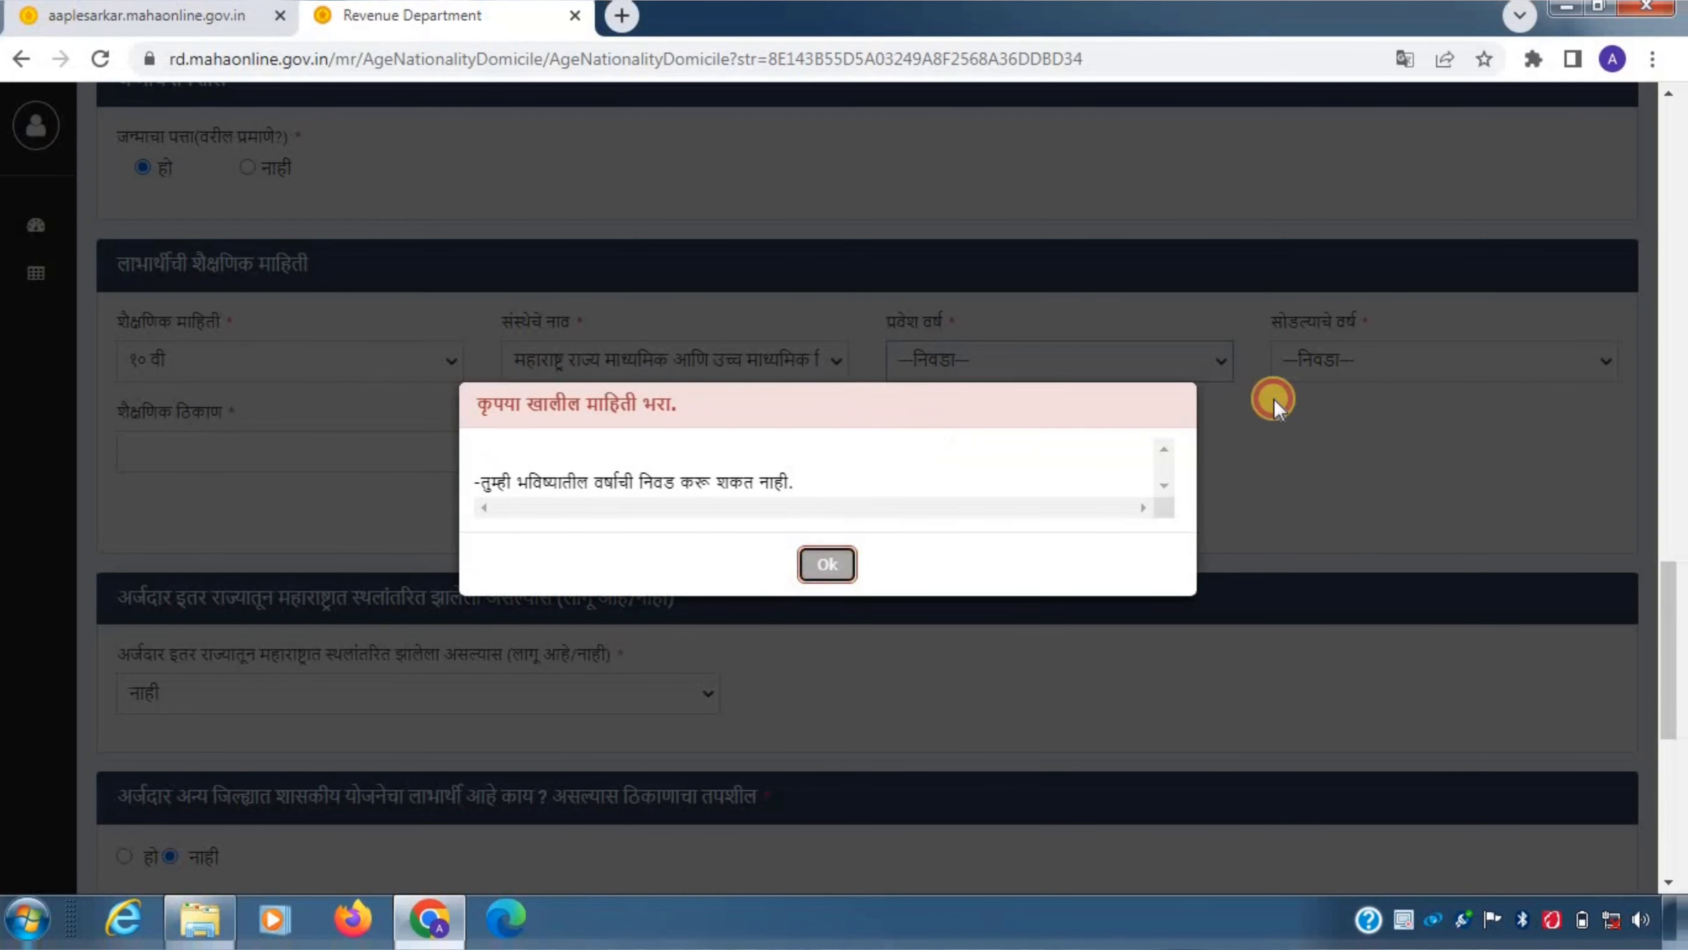
Step: Set the leaving year (सोडल्याचे वर्ष) in the beneficiary's educational information to 2045
drag(1251, 331, 1393, 322)
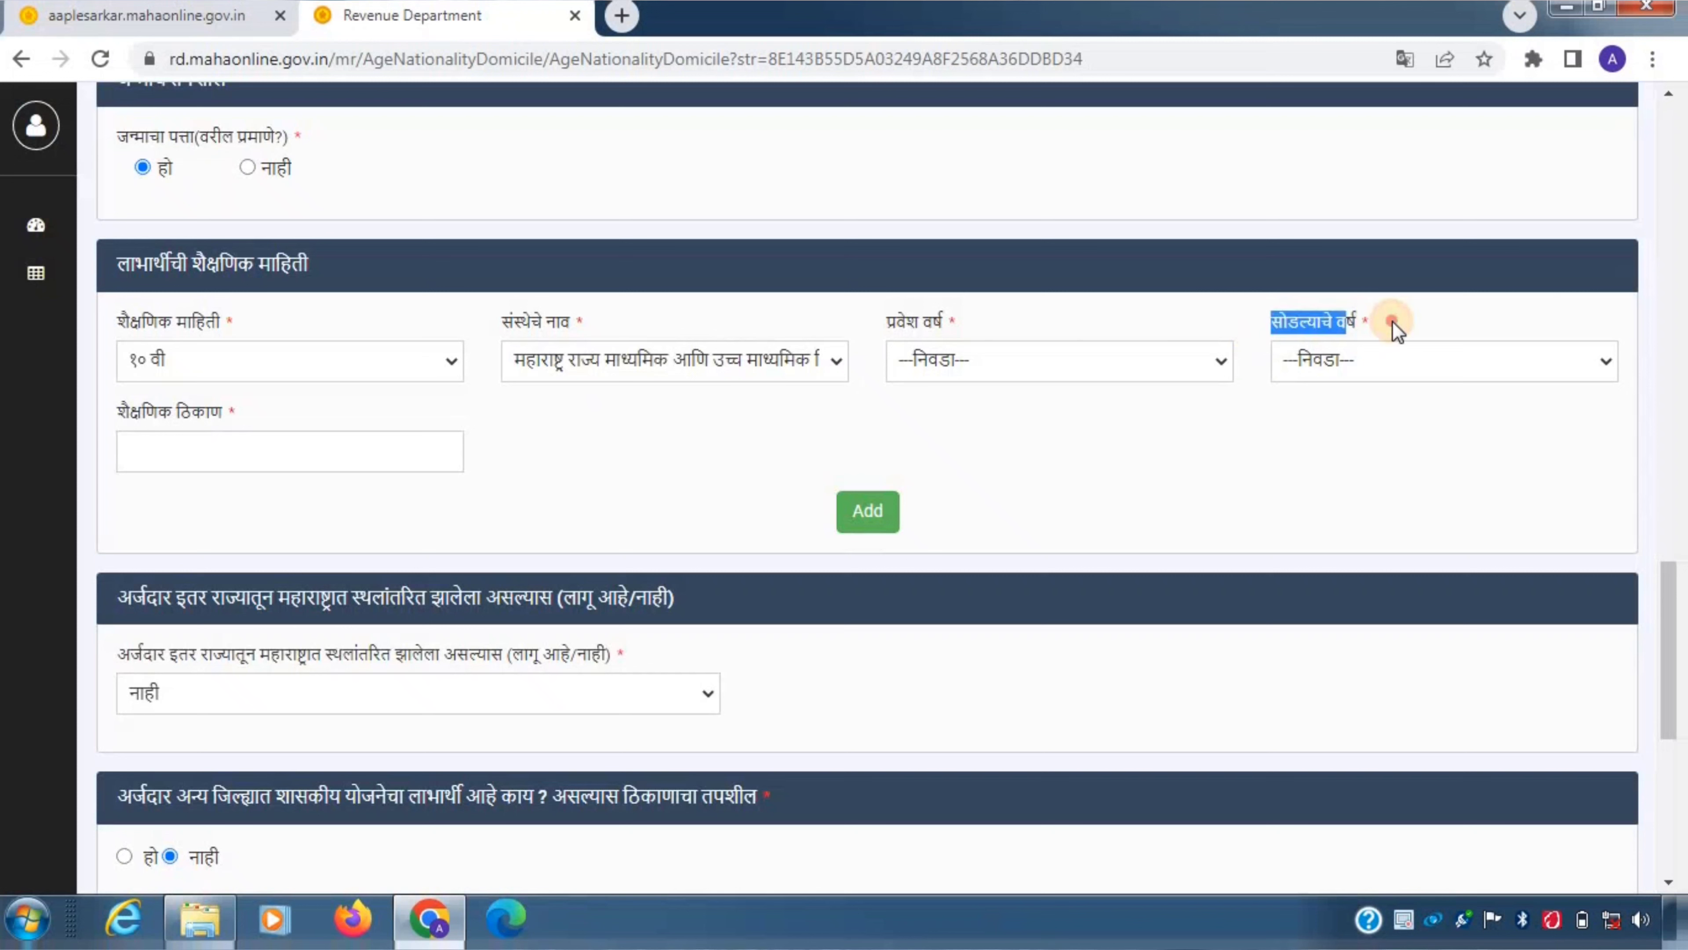
click(1400, 318)
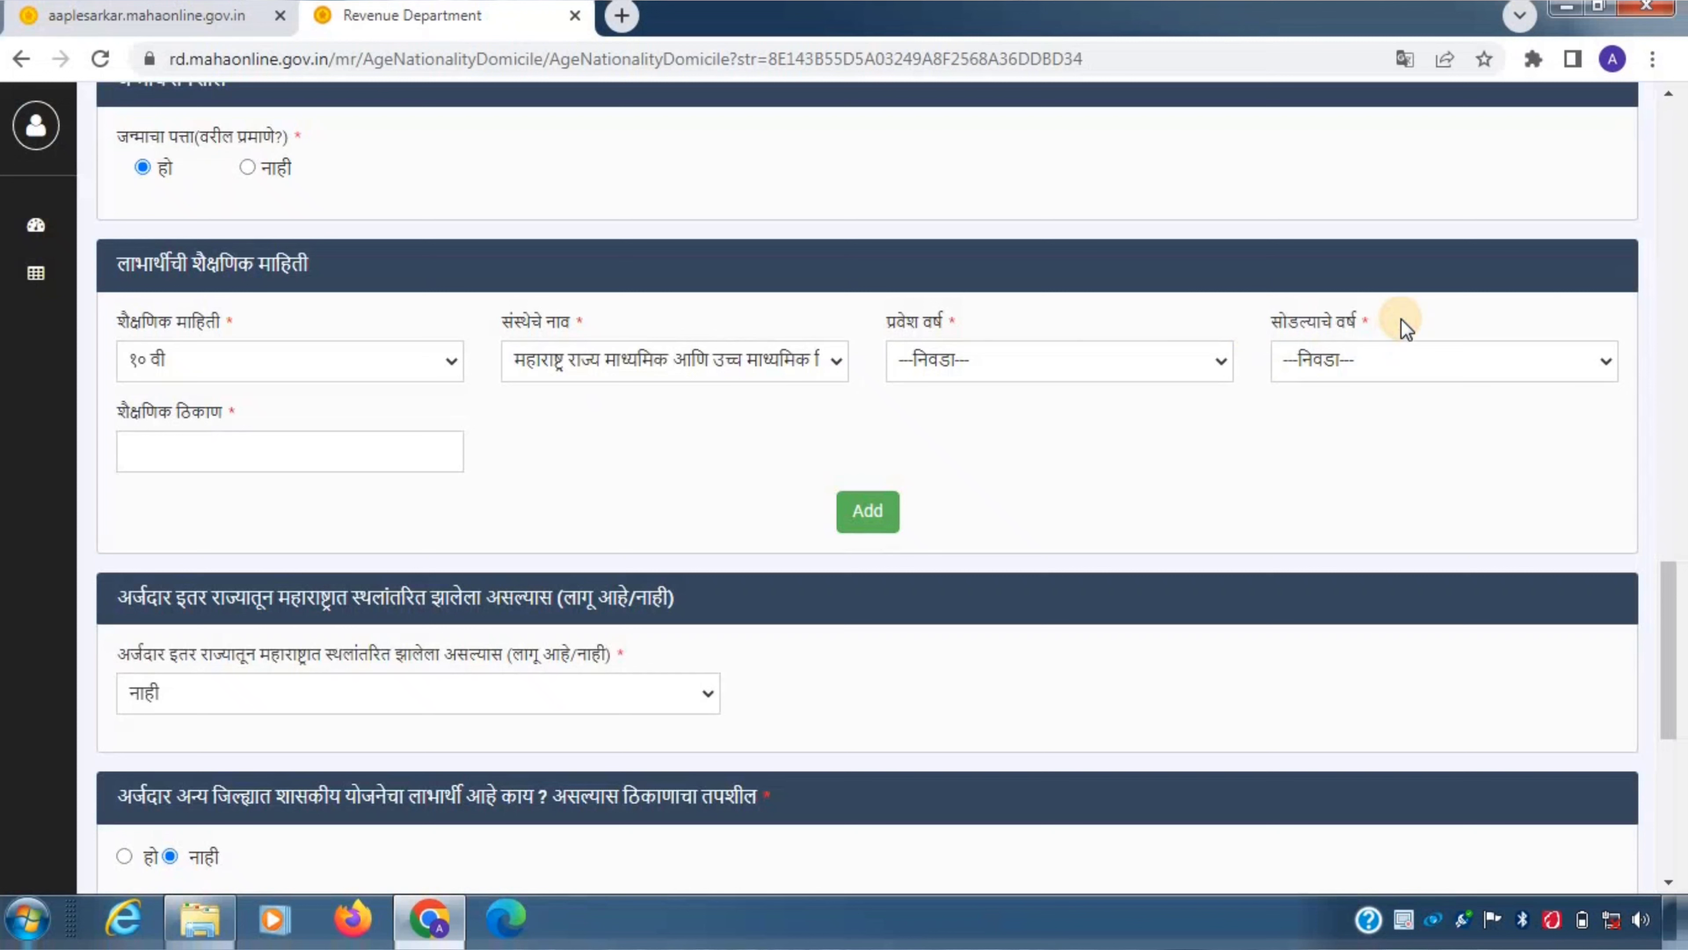
click(1399, 367)
click(1341, 534)
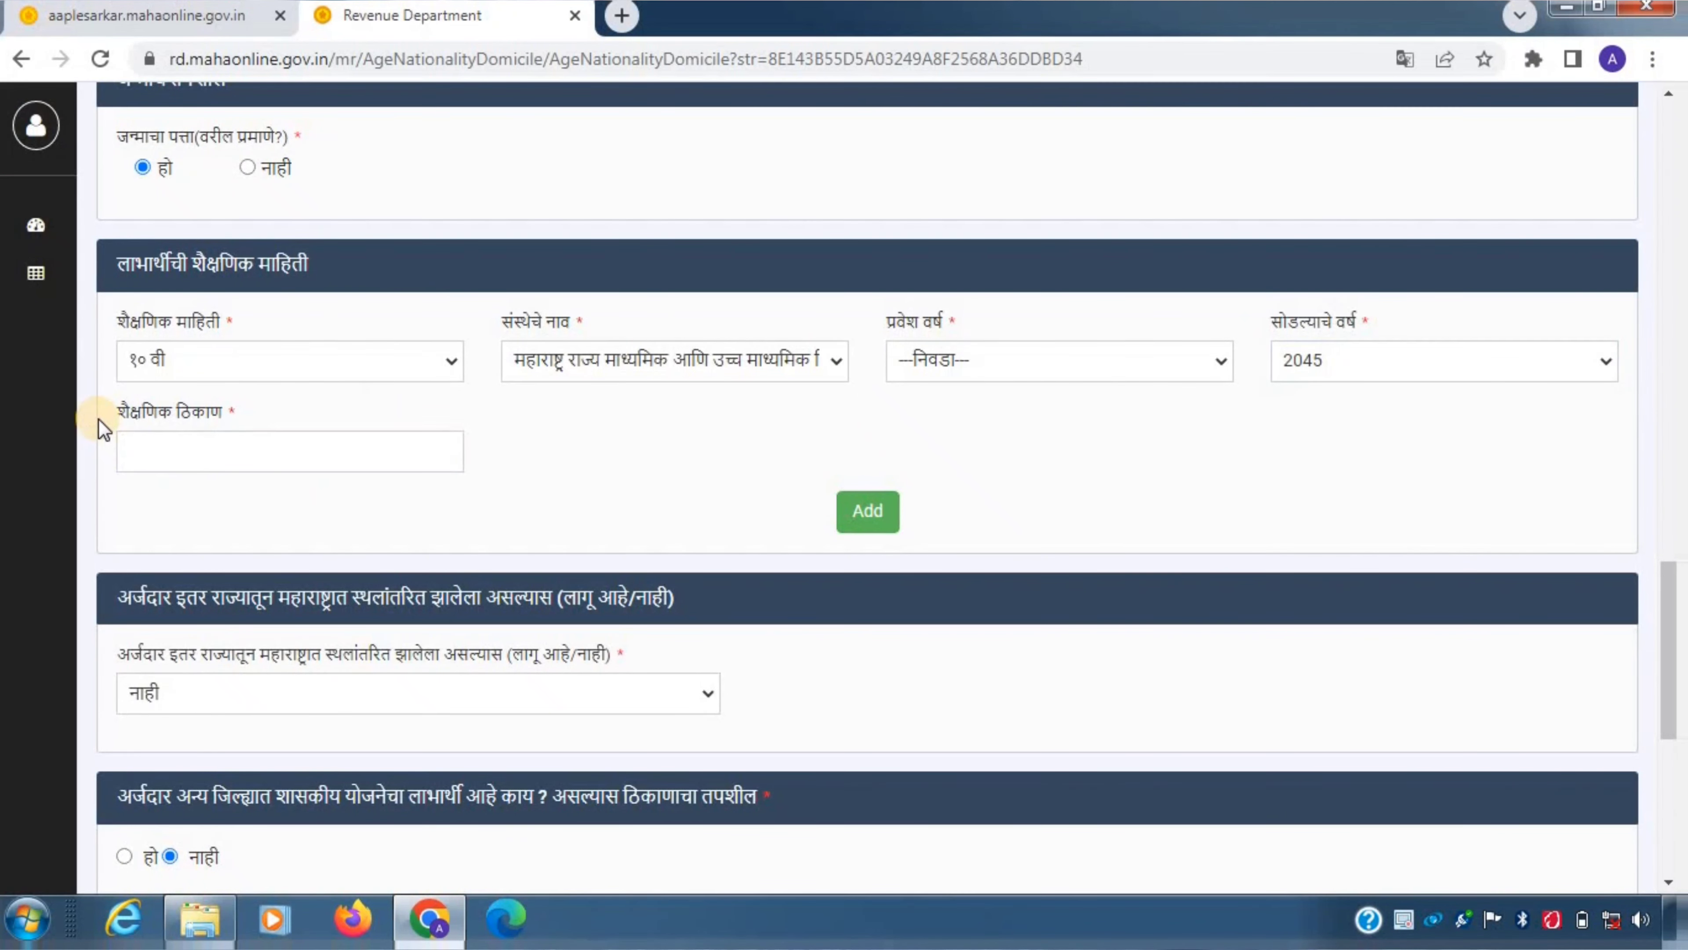
Step: Try to add the १० वी education entry with the place of education (शैक्षणिक ठिकाण) left blank
drag(103, 429, 268, 419)
click(269, 423)
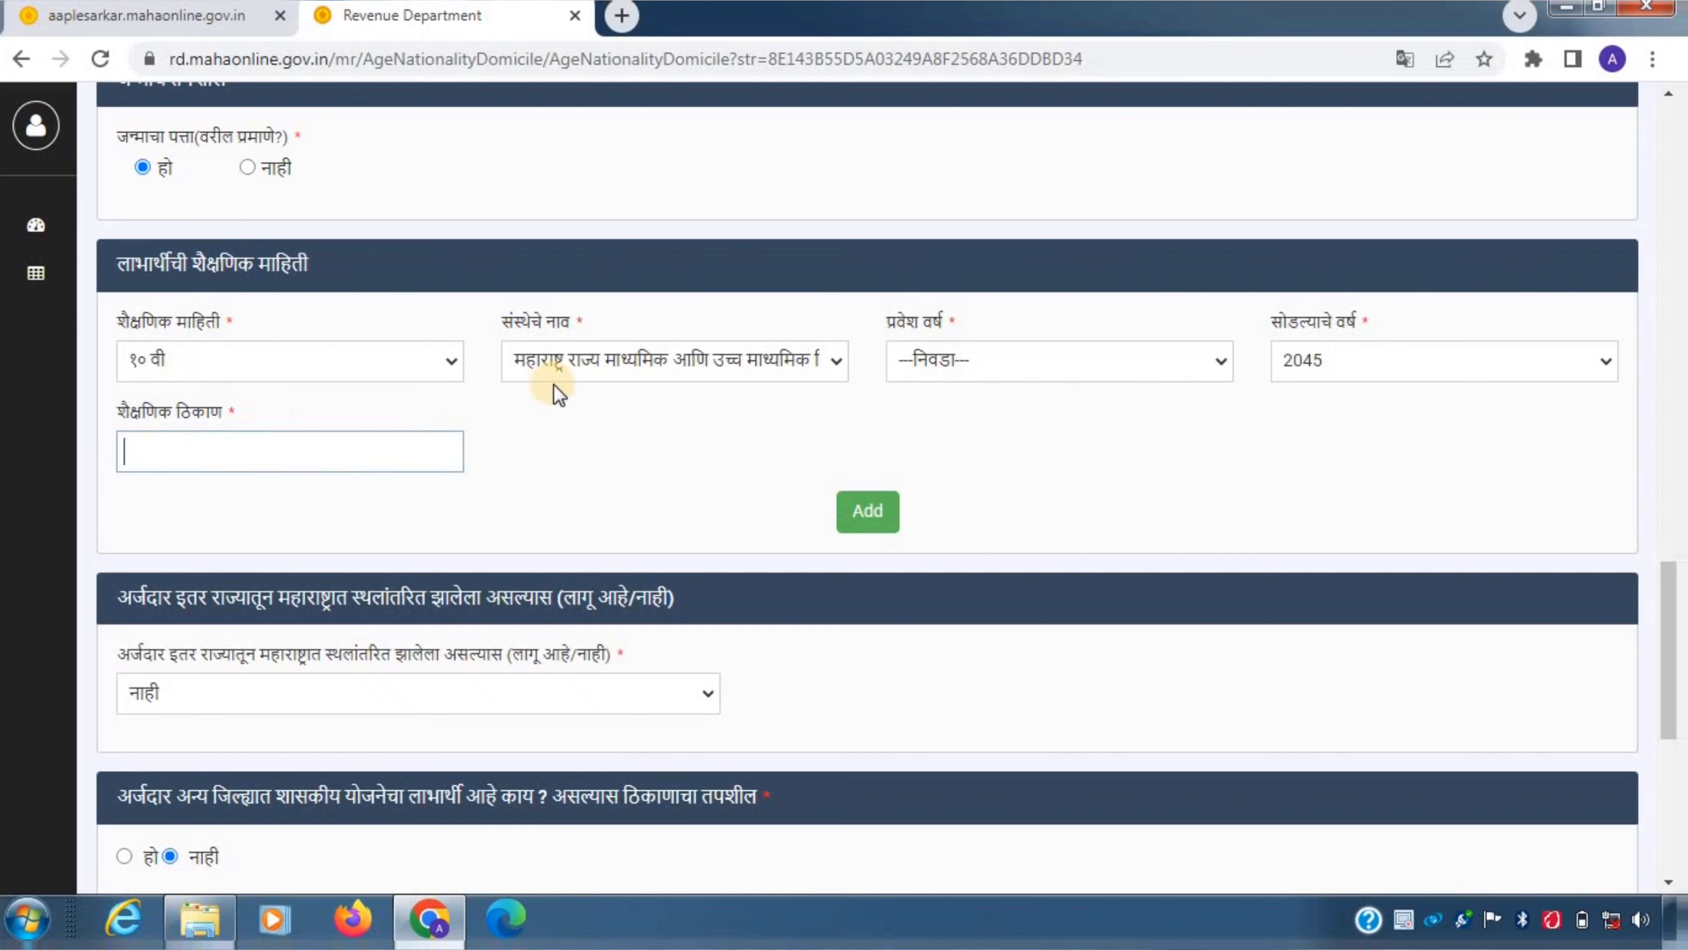
click(869, 512)
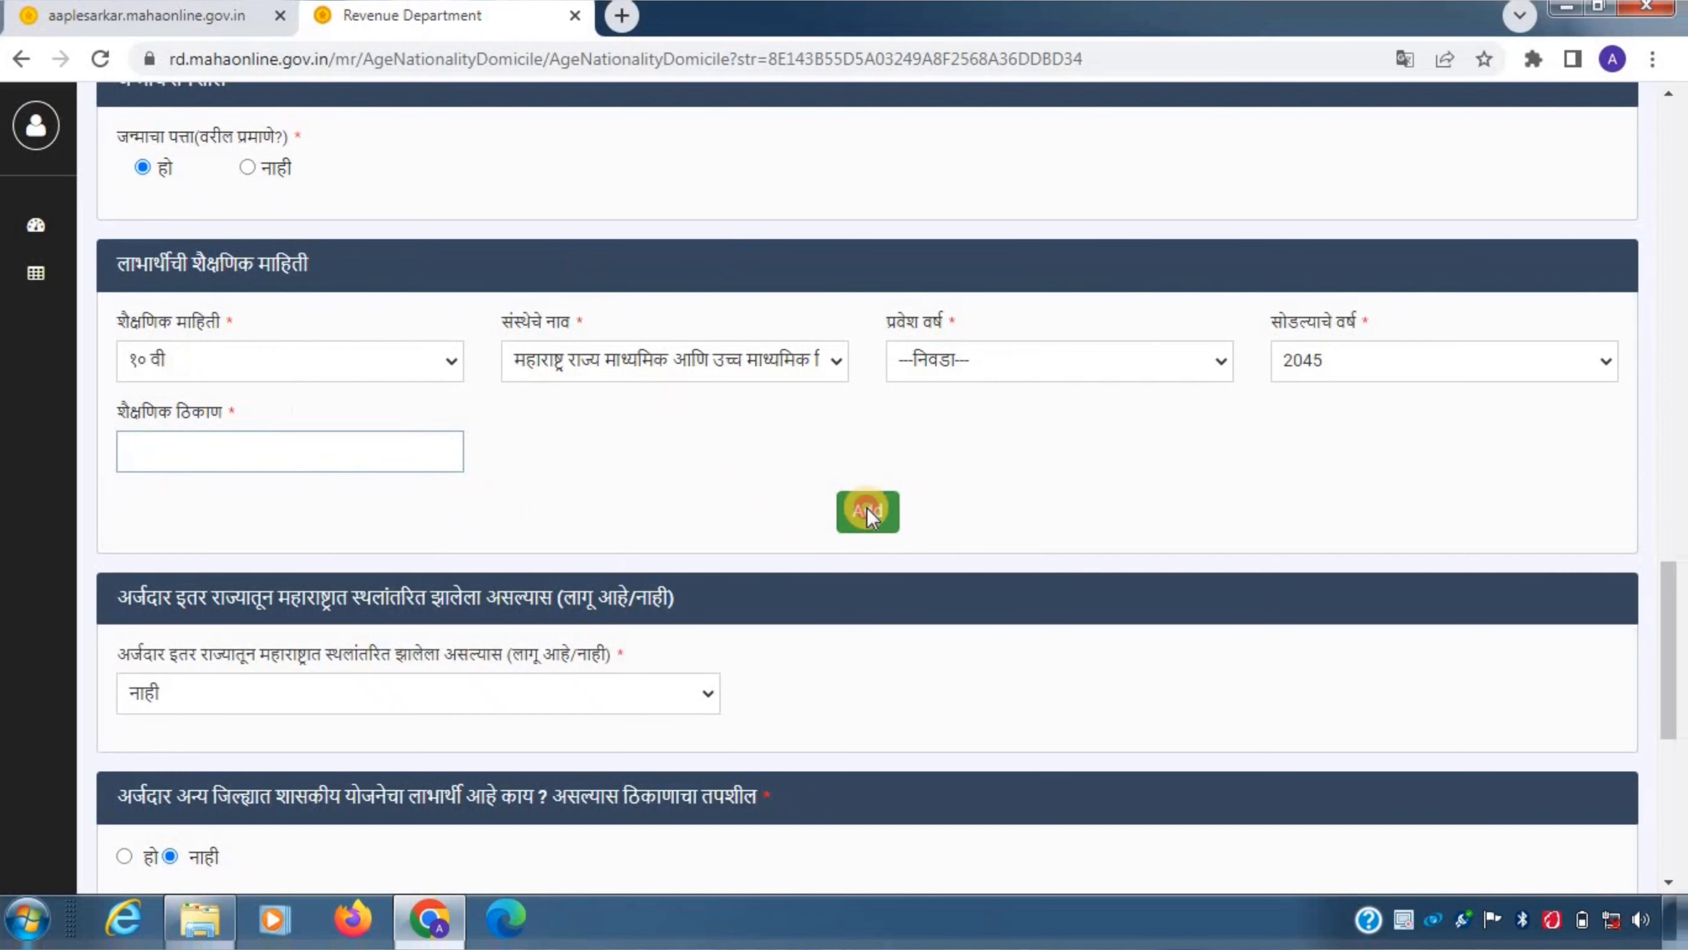
click(822, 572)
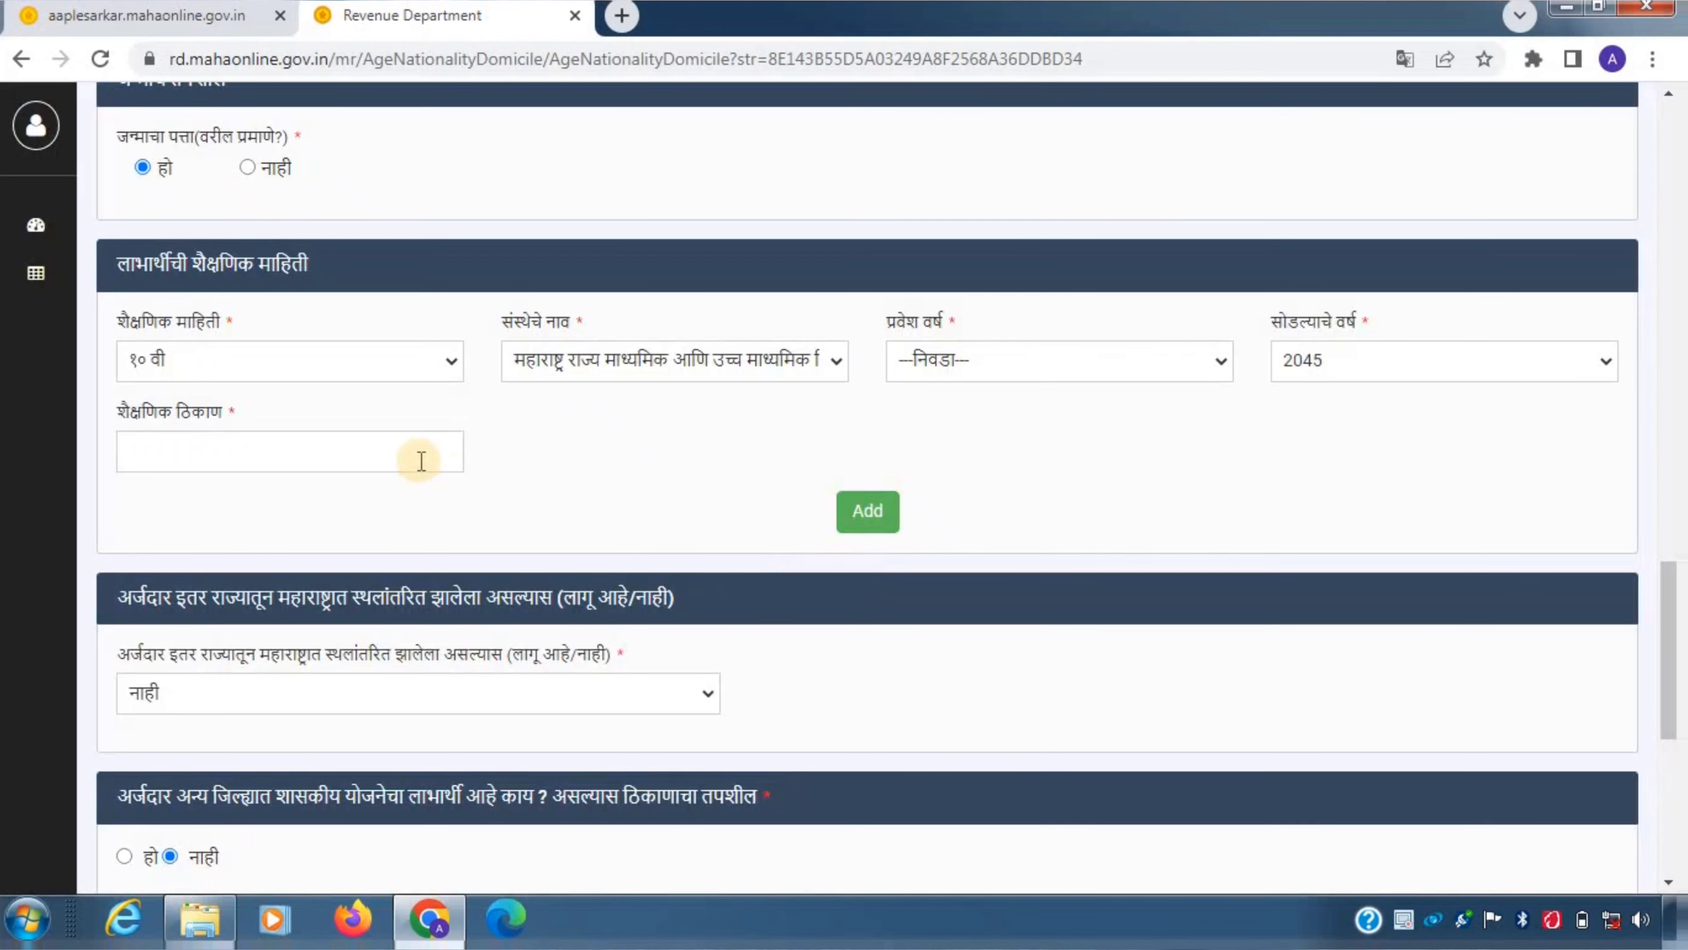
Step: Change the educational qualification (शैक्षणिक माहिती) to १२ वी, and check its institution and place of education (शैक्षणिक ठिकाण) fields
click(441, 365)
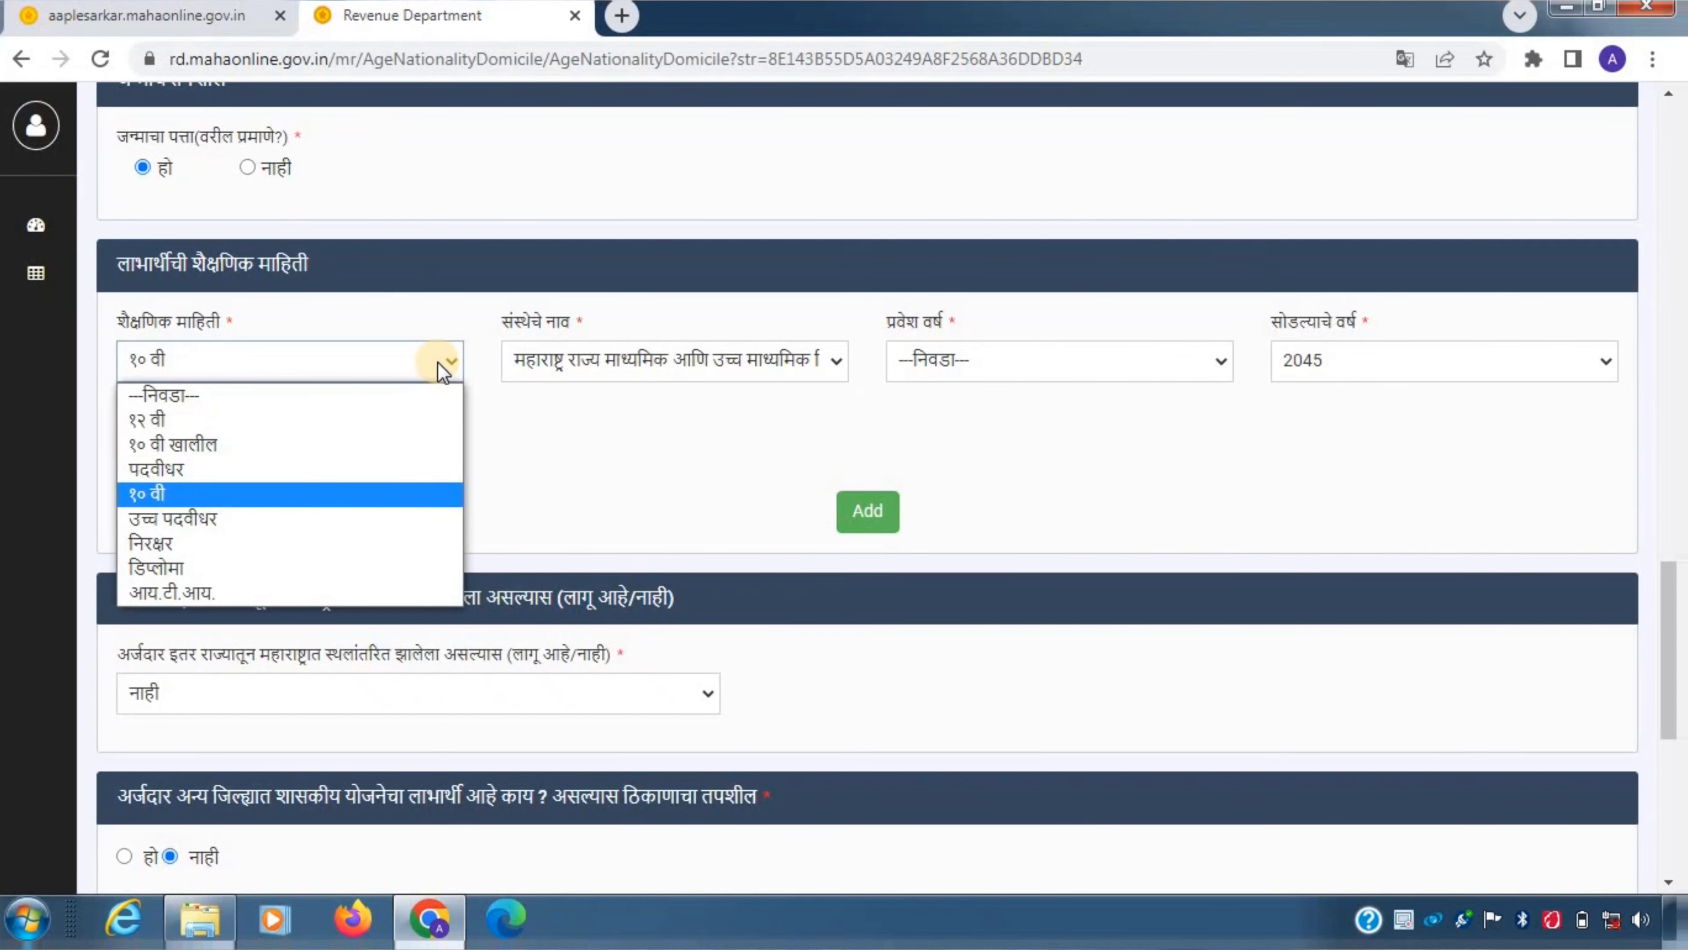
click(407, 421)
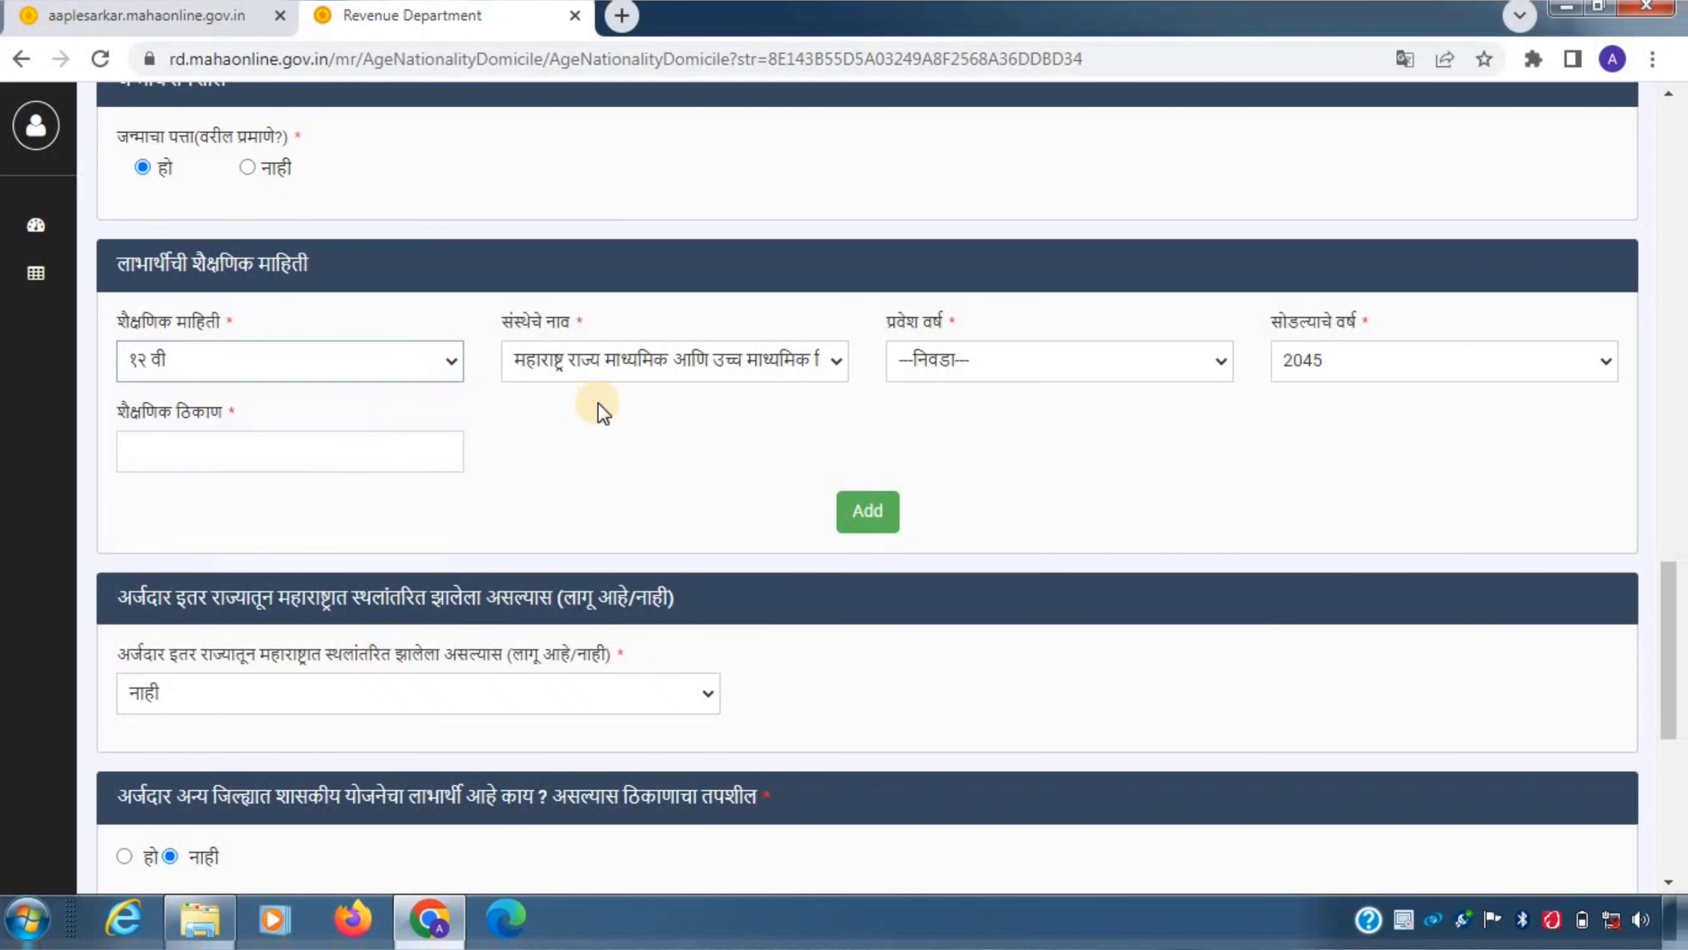
click(640, 360)
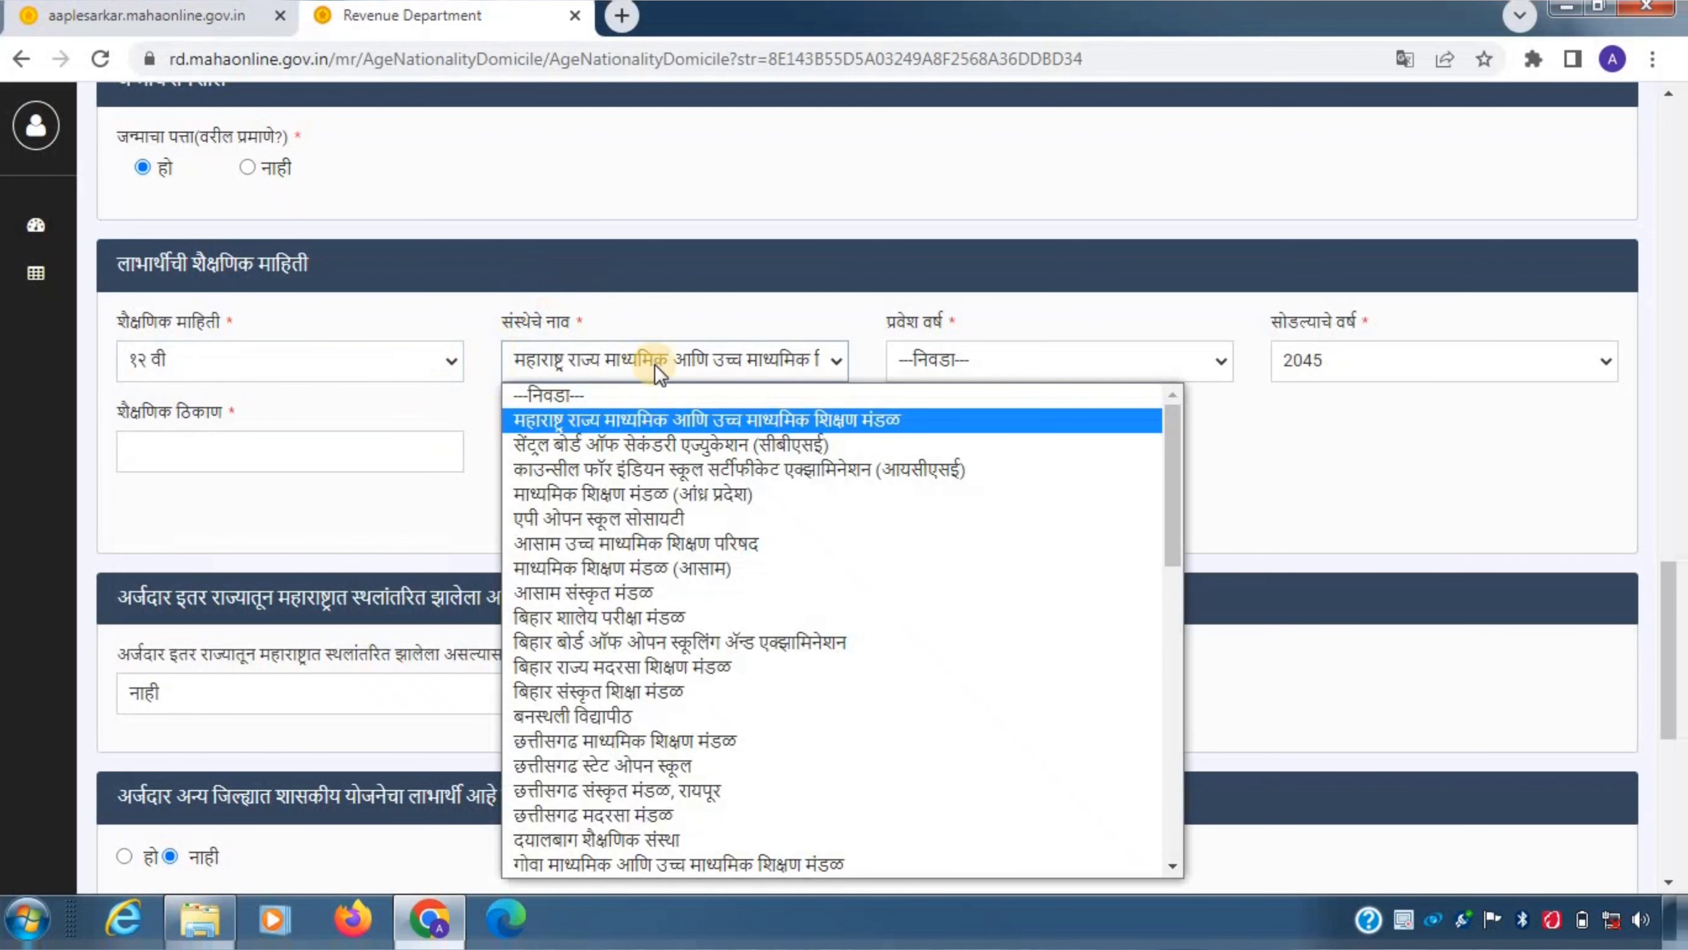
click(472, 324)
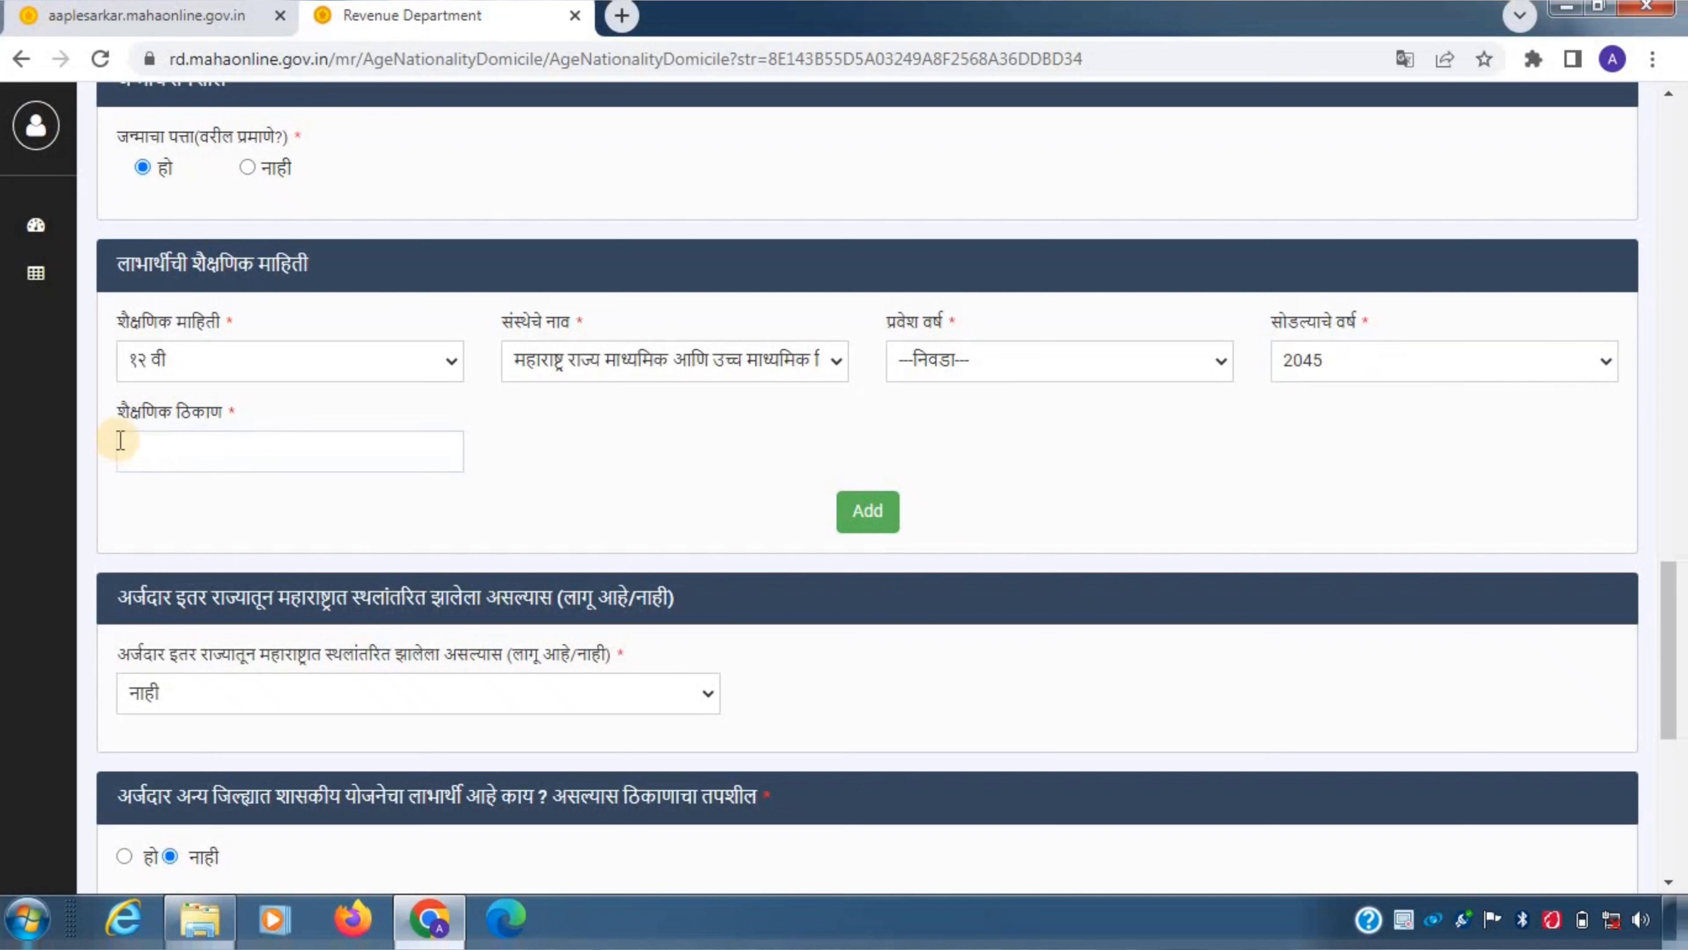
drag(118, 434, 313, 418)
click(299, 451)
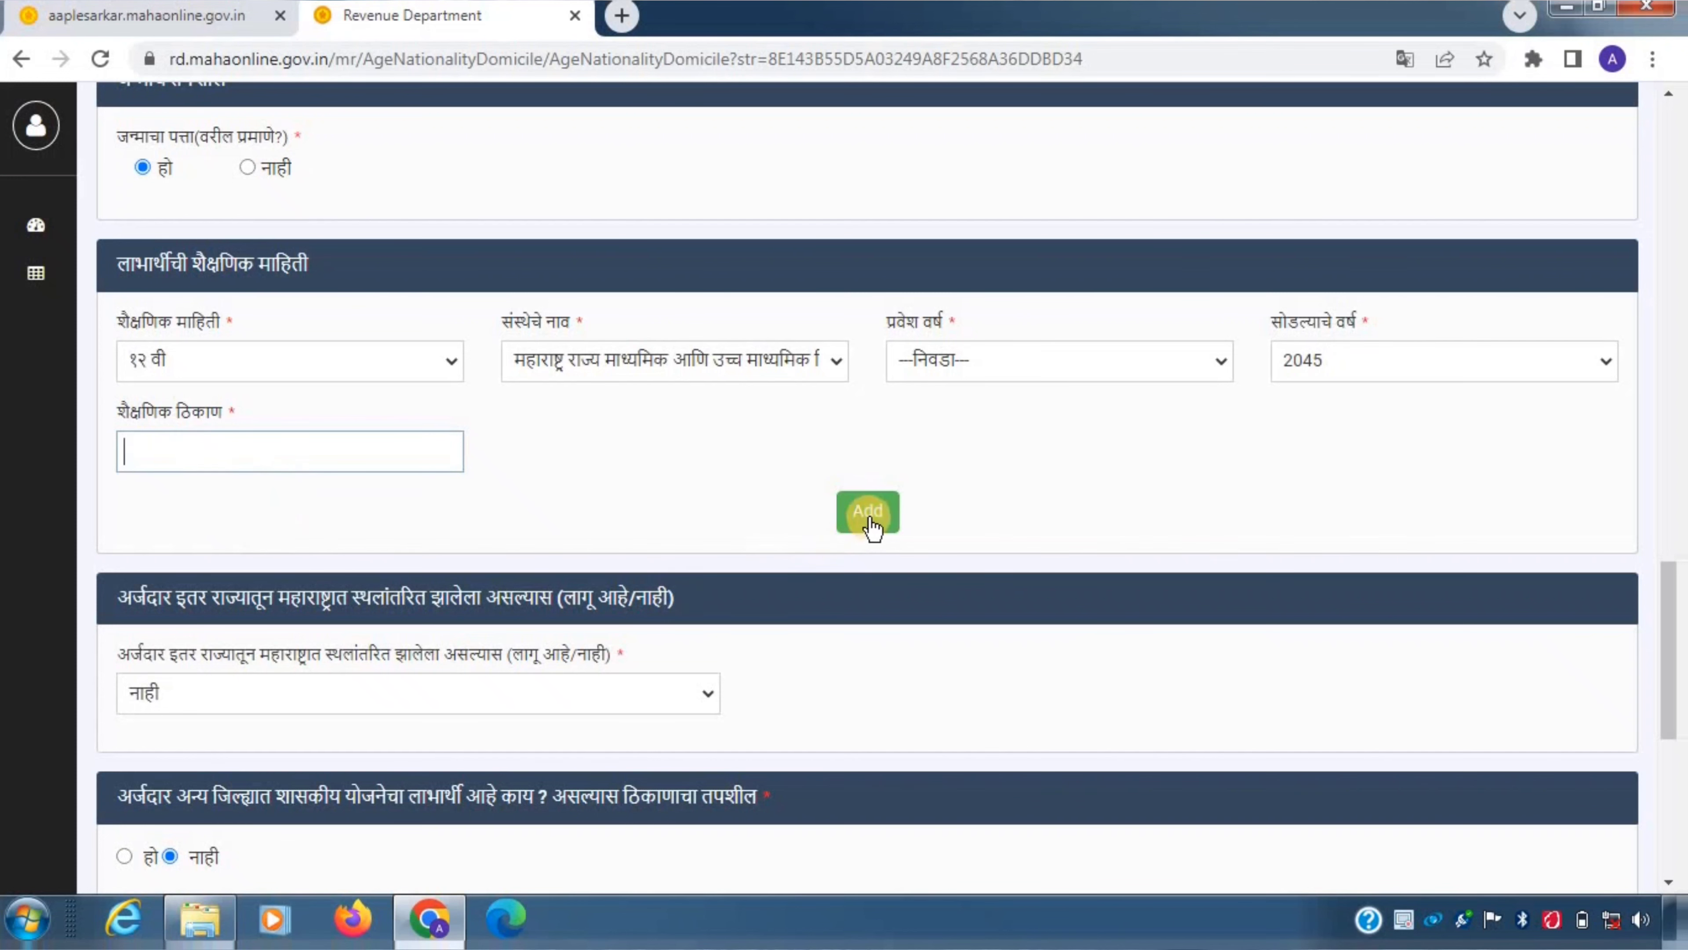
Step: Set the question on whether the applicant migrated to Maharashtra from another state to आहे
scroll(581, 469, down, 4)
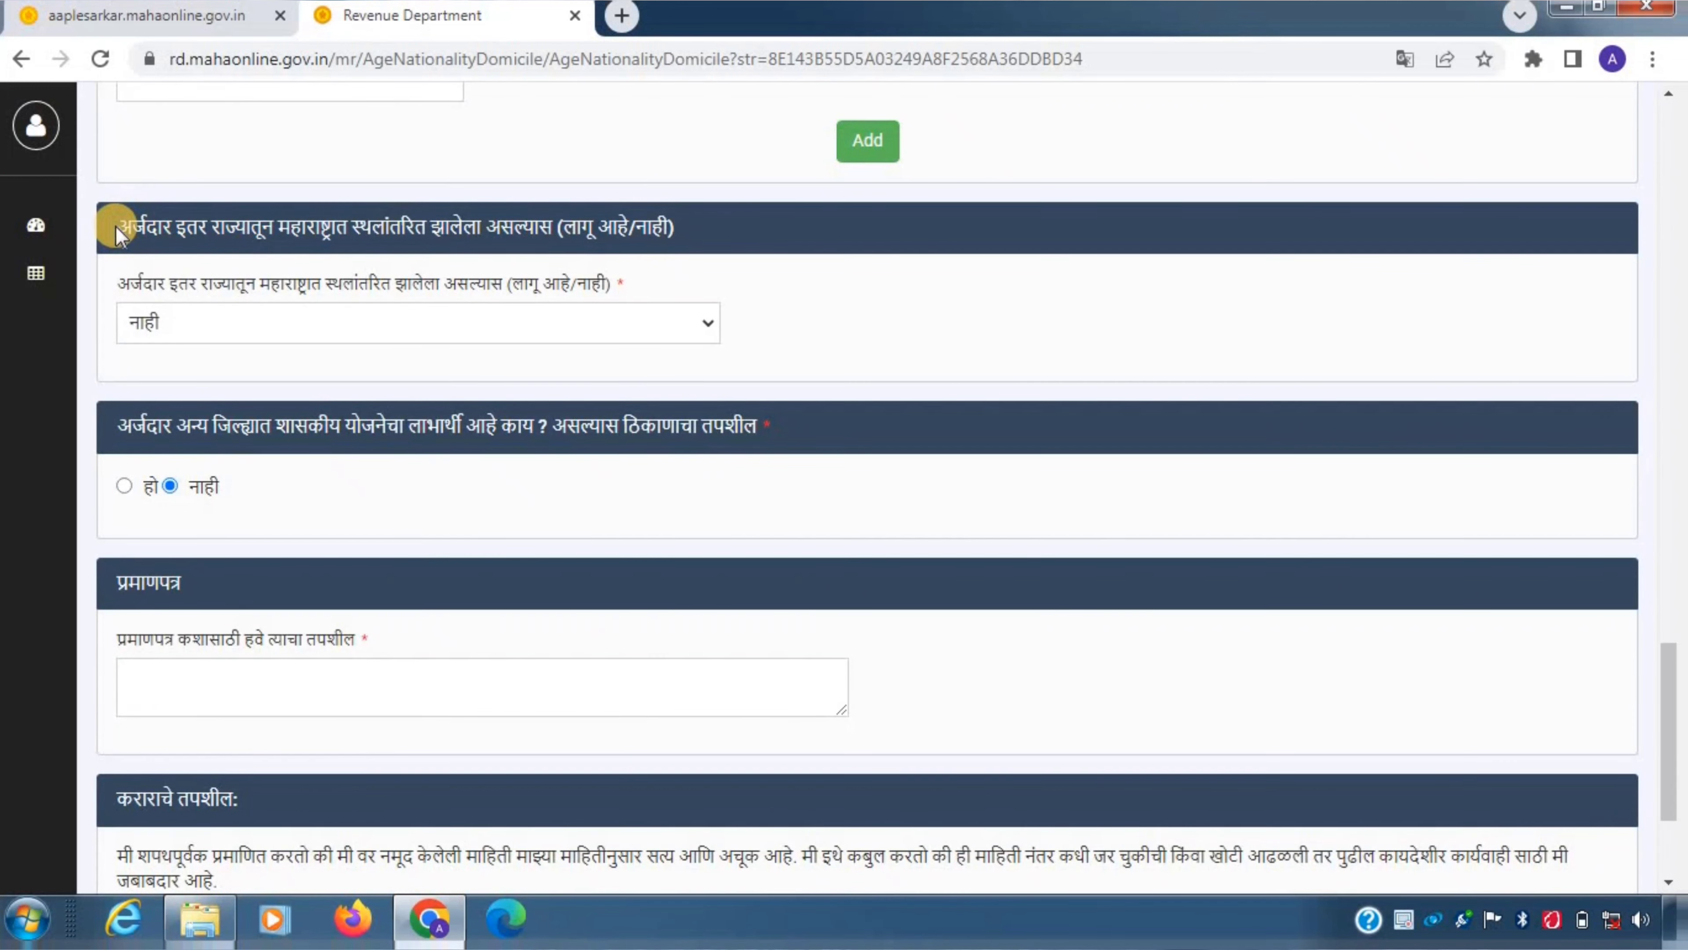
drag(117, 226, 539, 237)
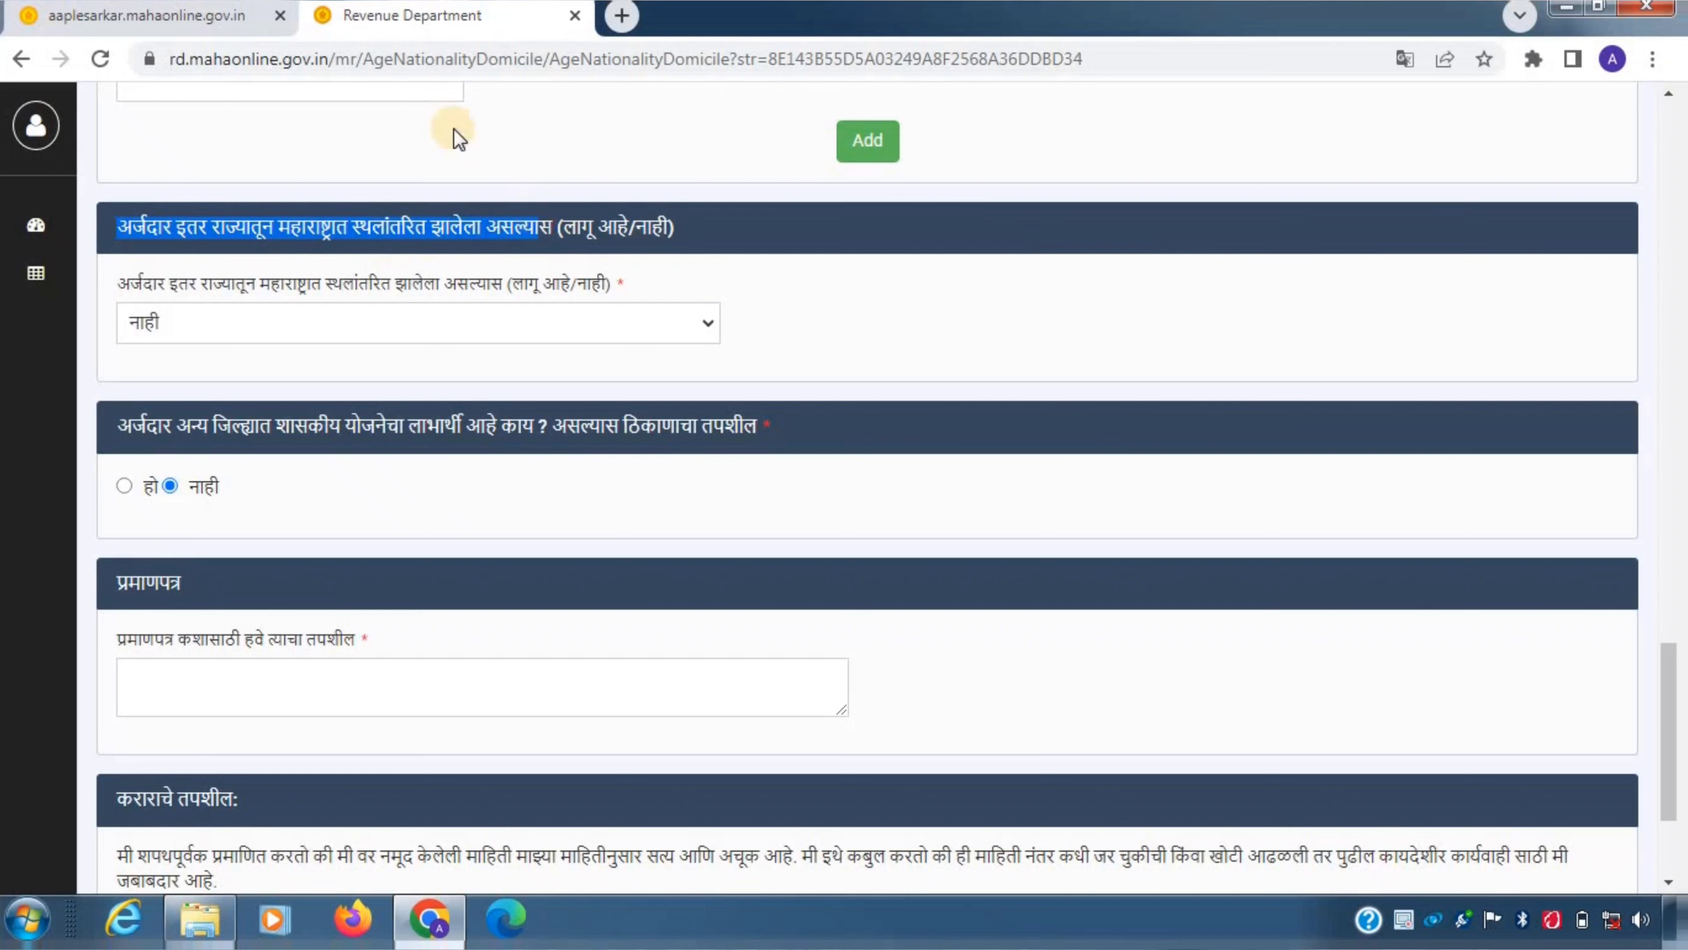
click(370, 226)
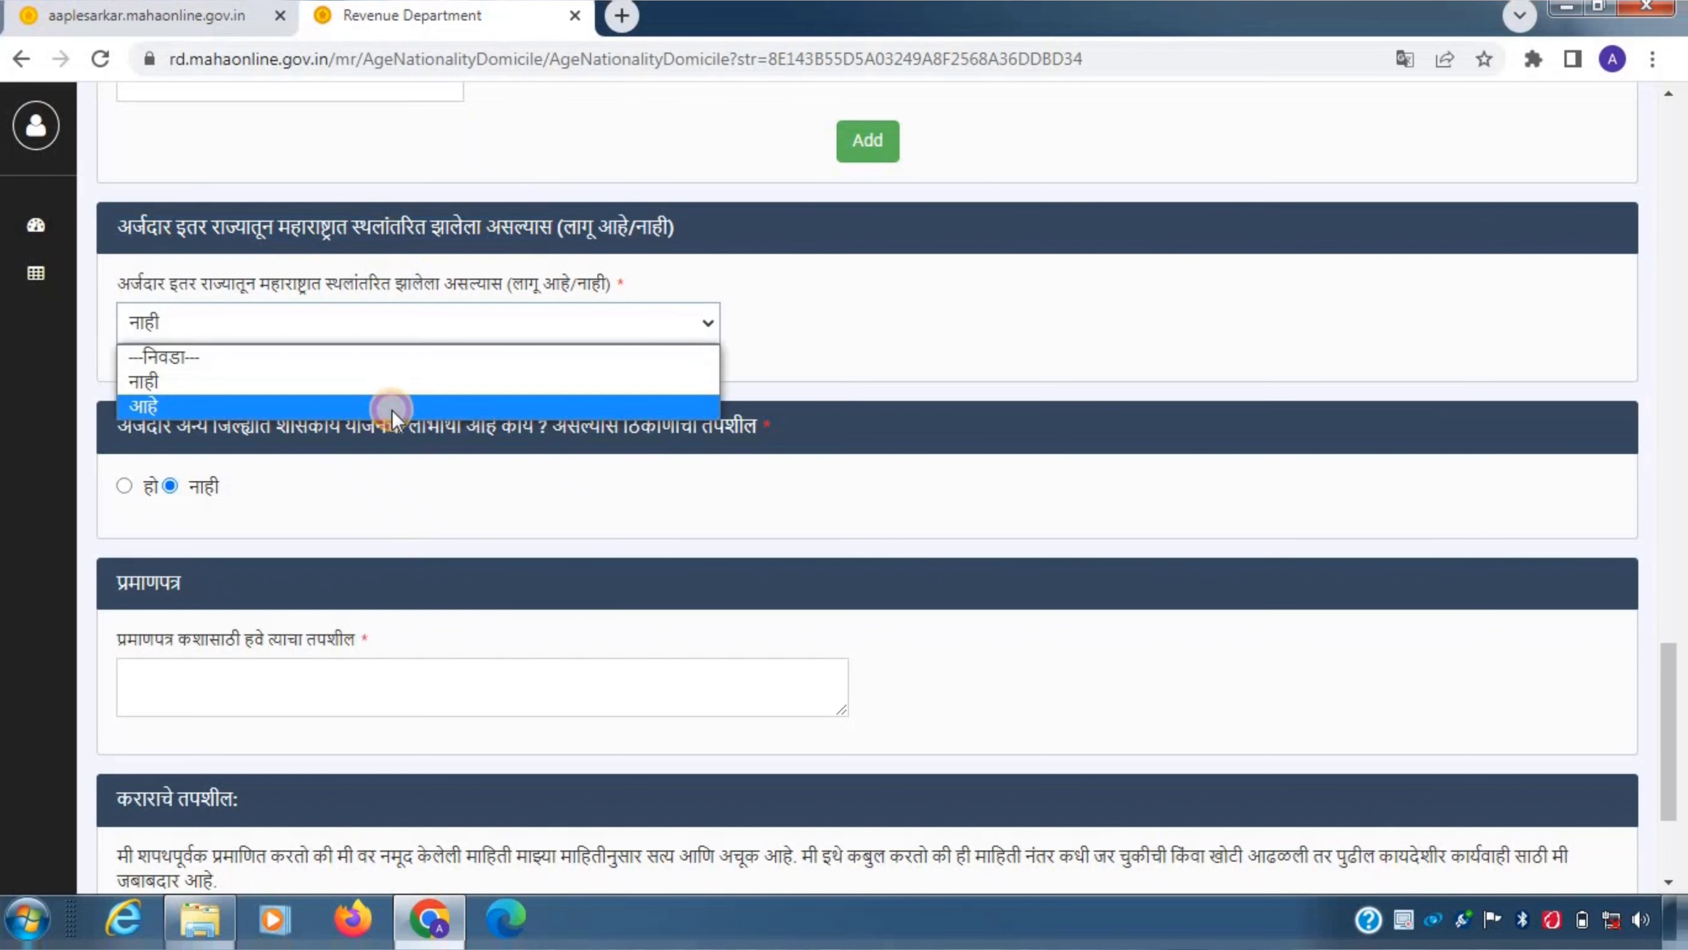
click(391, 407)
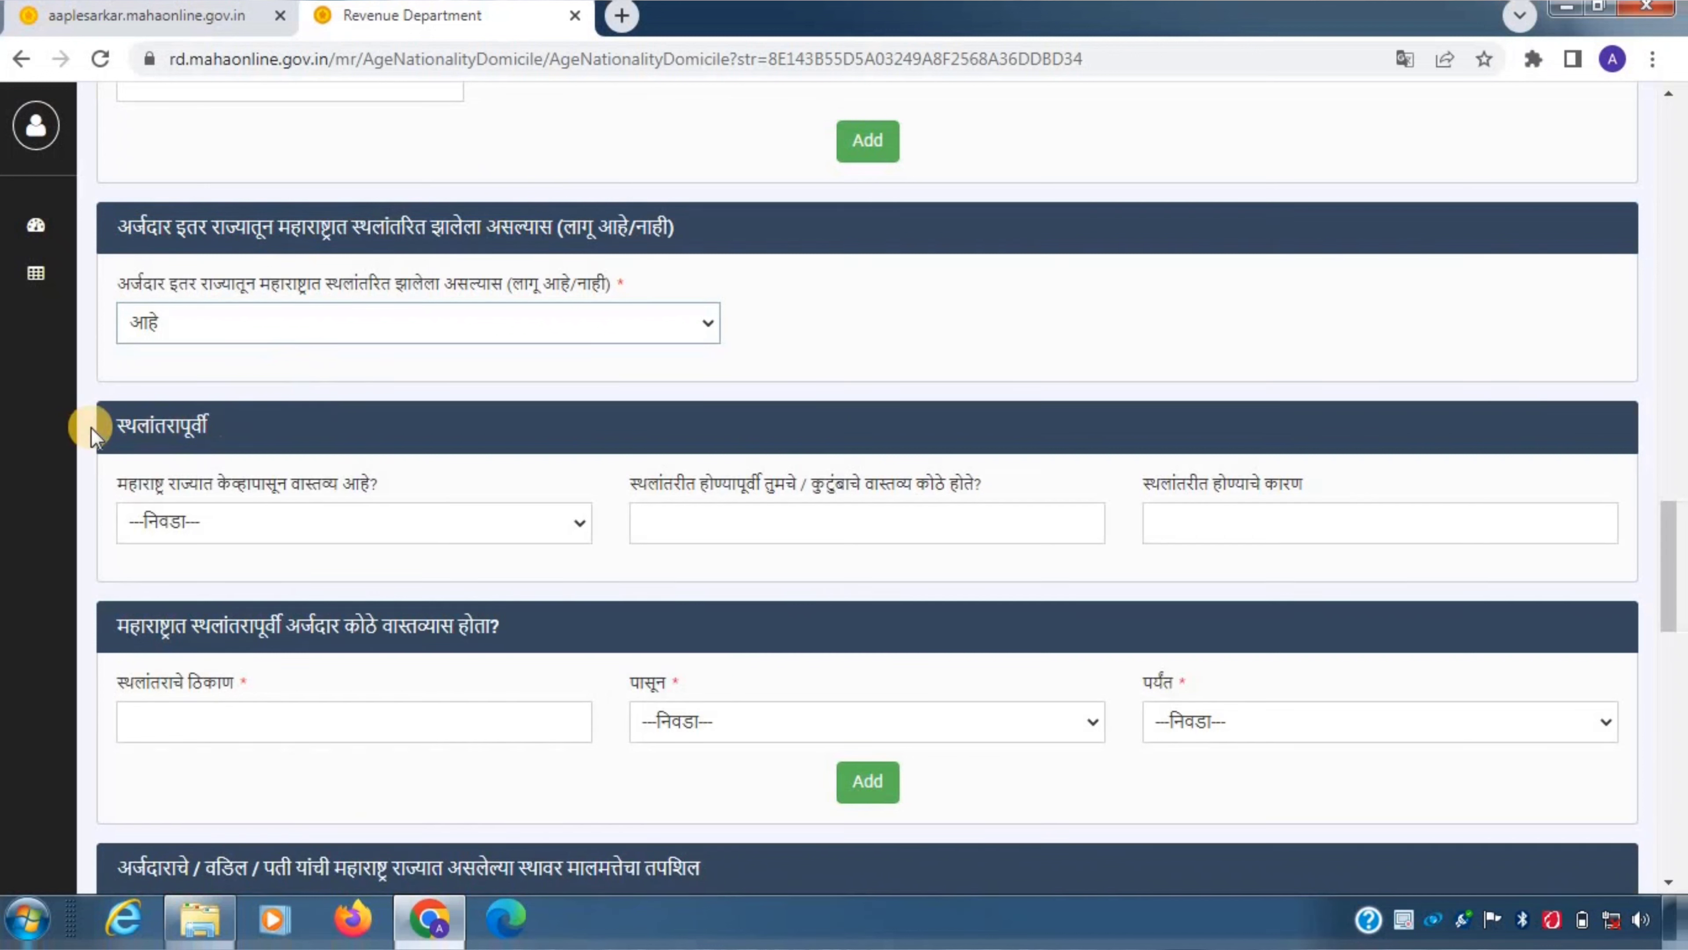
Step: Examine the pre-migration section (स्थलांतरापूर्वी) and the years offered for residence in Maharashtra (महाराष्ट्र राज्यात केव्हापासून वास्तव्य आहे?)
drag(93, 434, 246, 439)
click(256, 439)
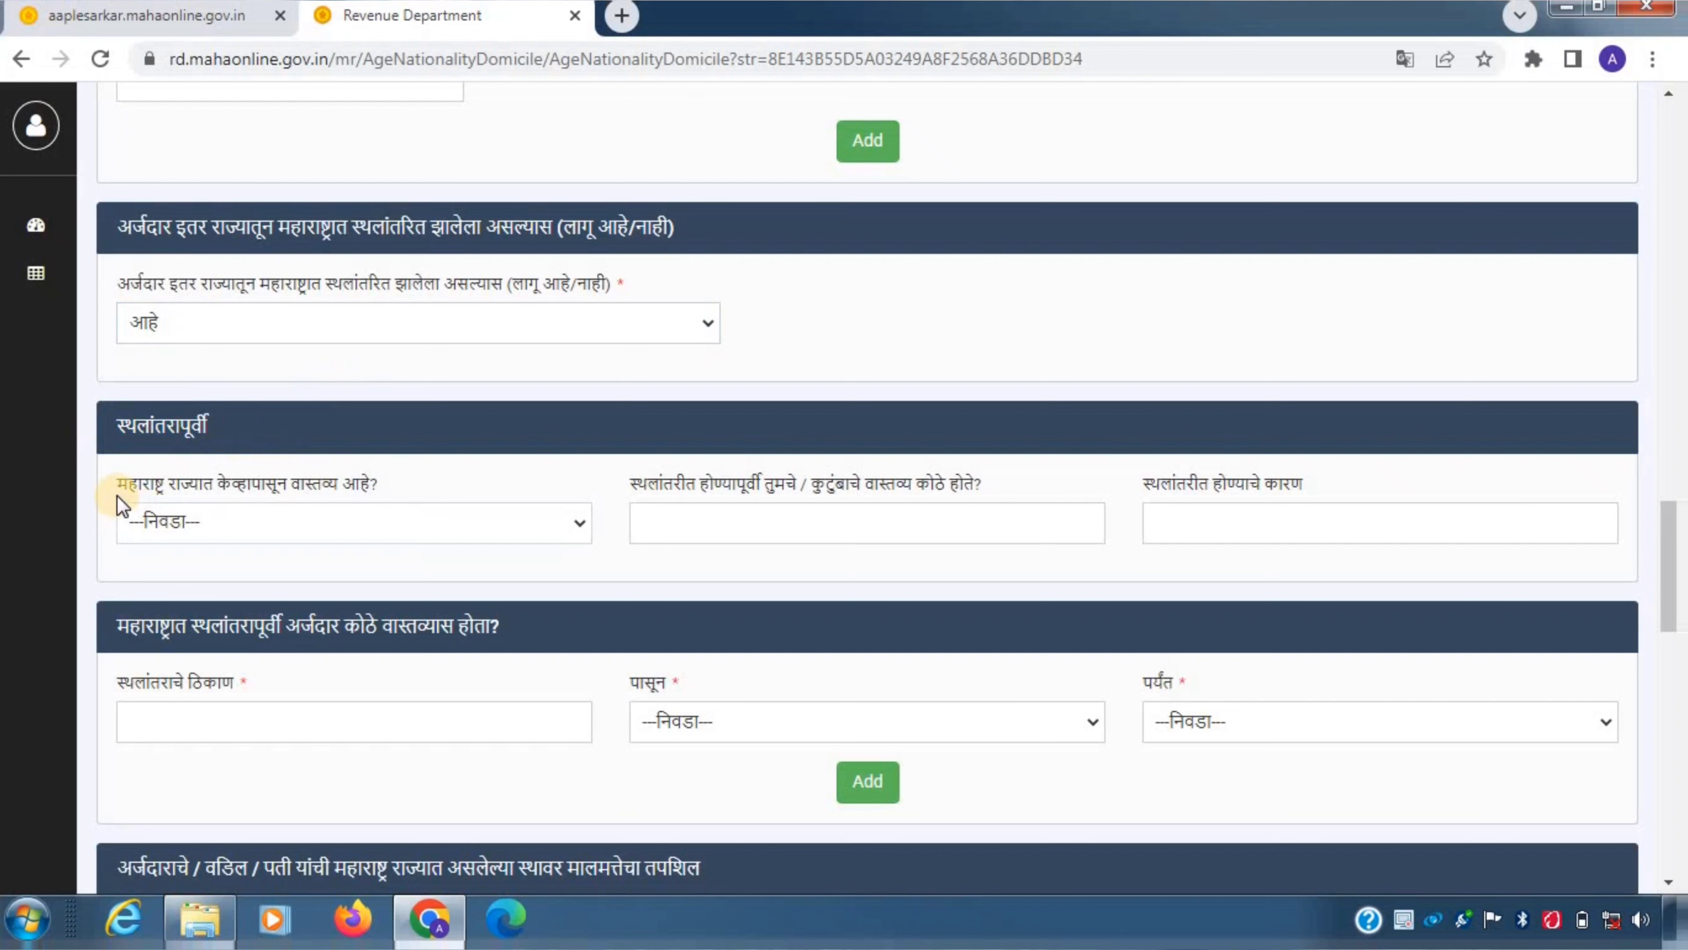
drag(118, 505, 403, 490)
click(409, 496)
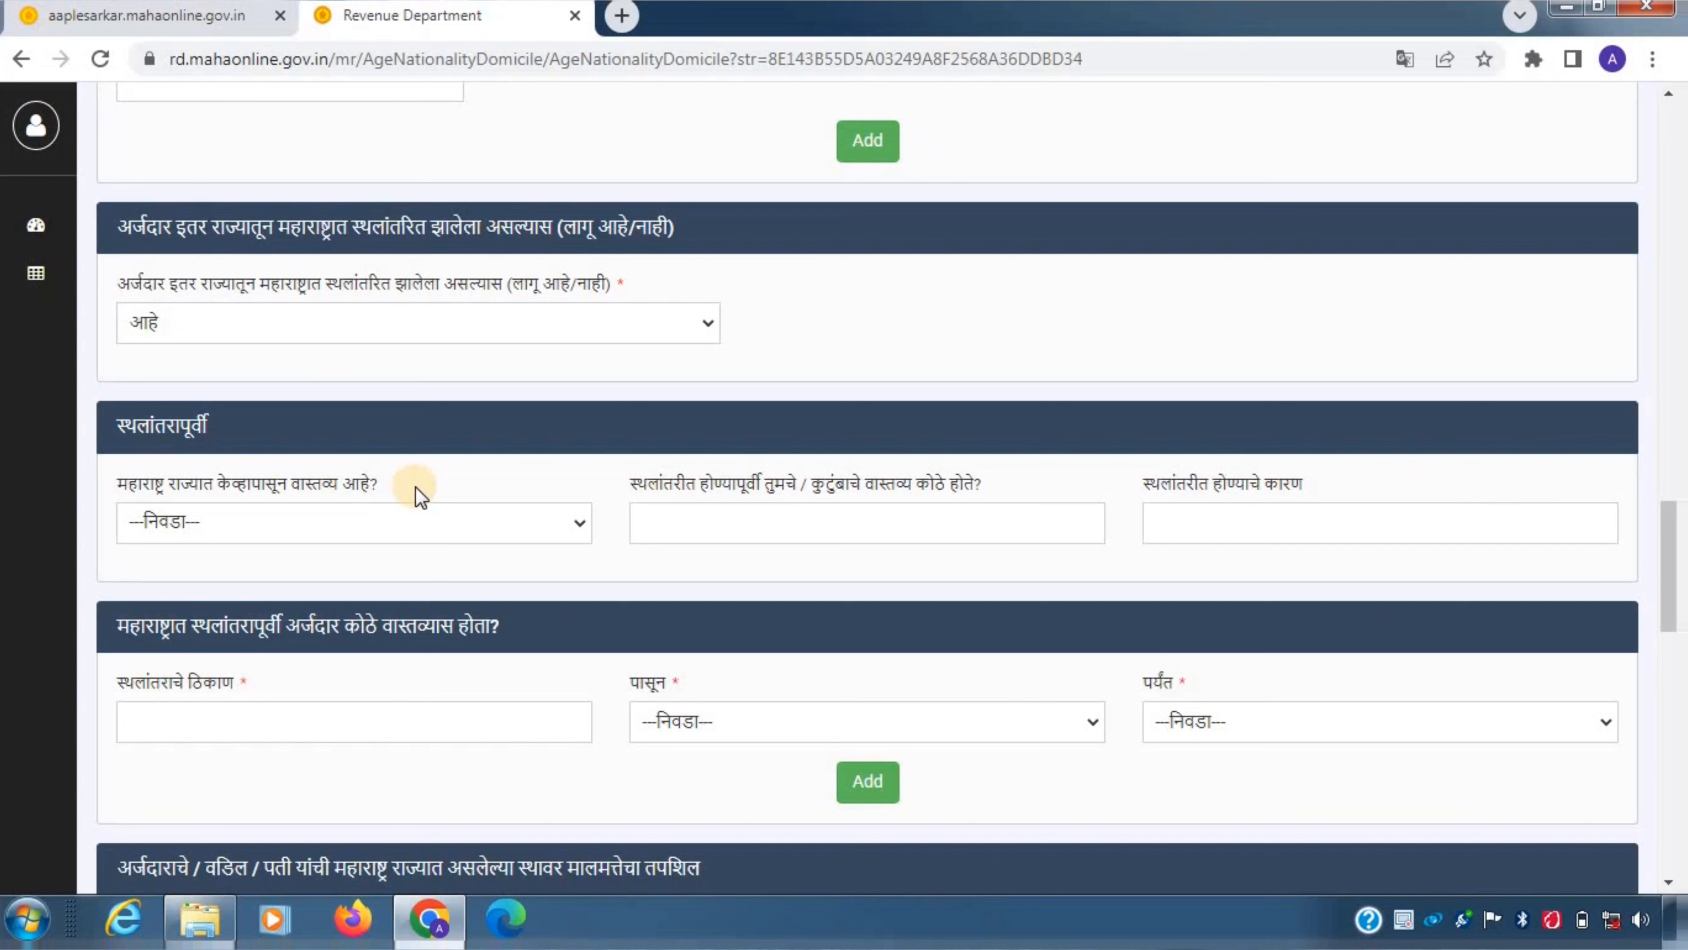
click(402, 510)
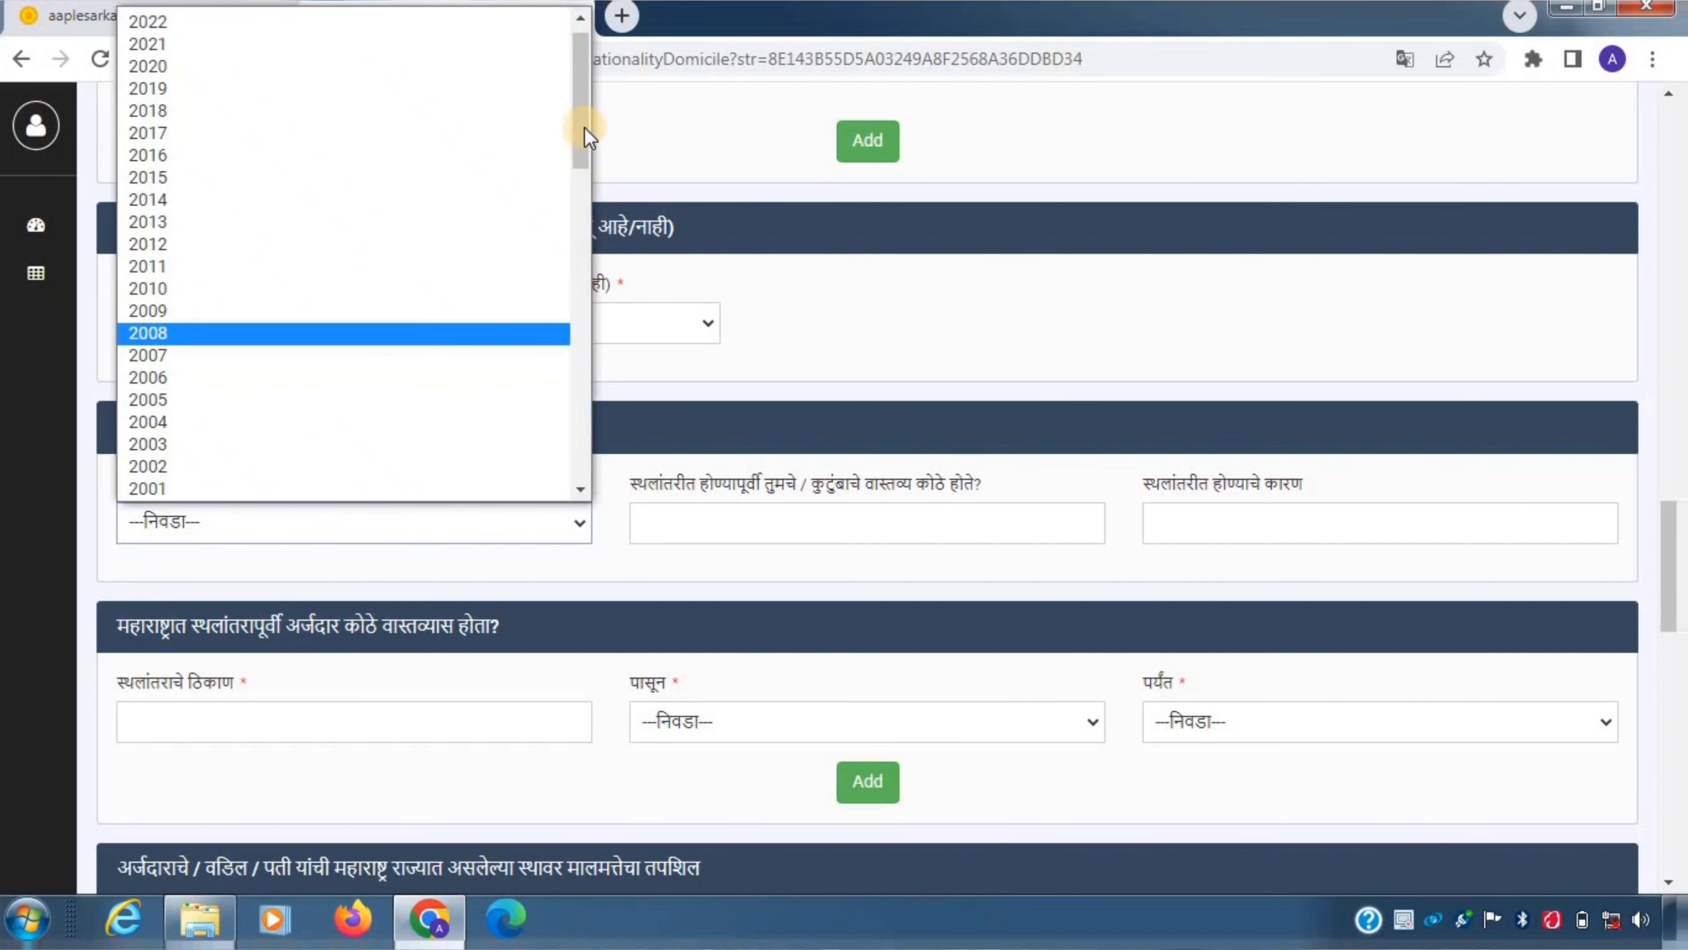
drag(577, 204, 598, 251)
click(822, 328)
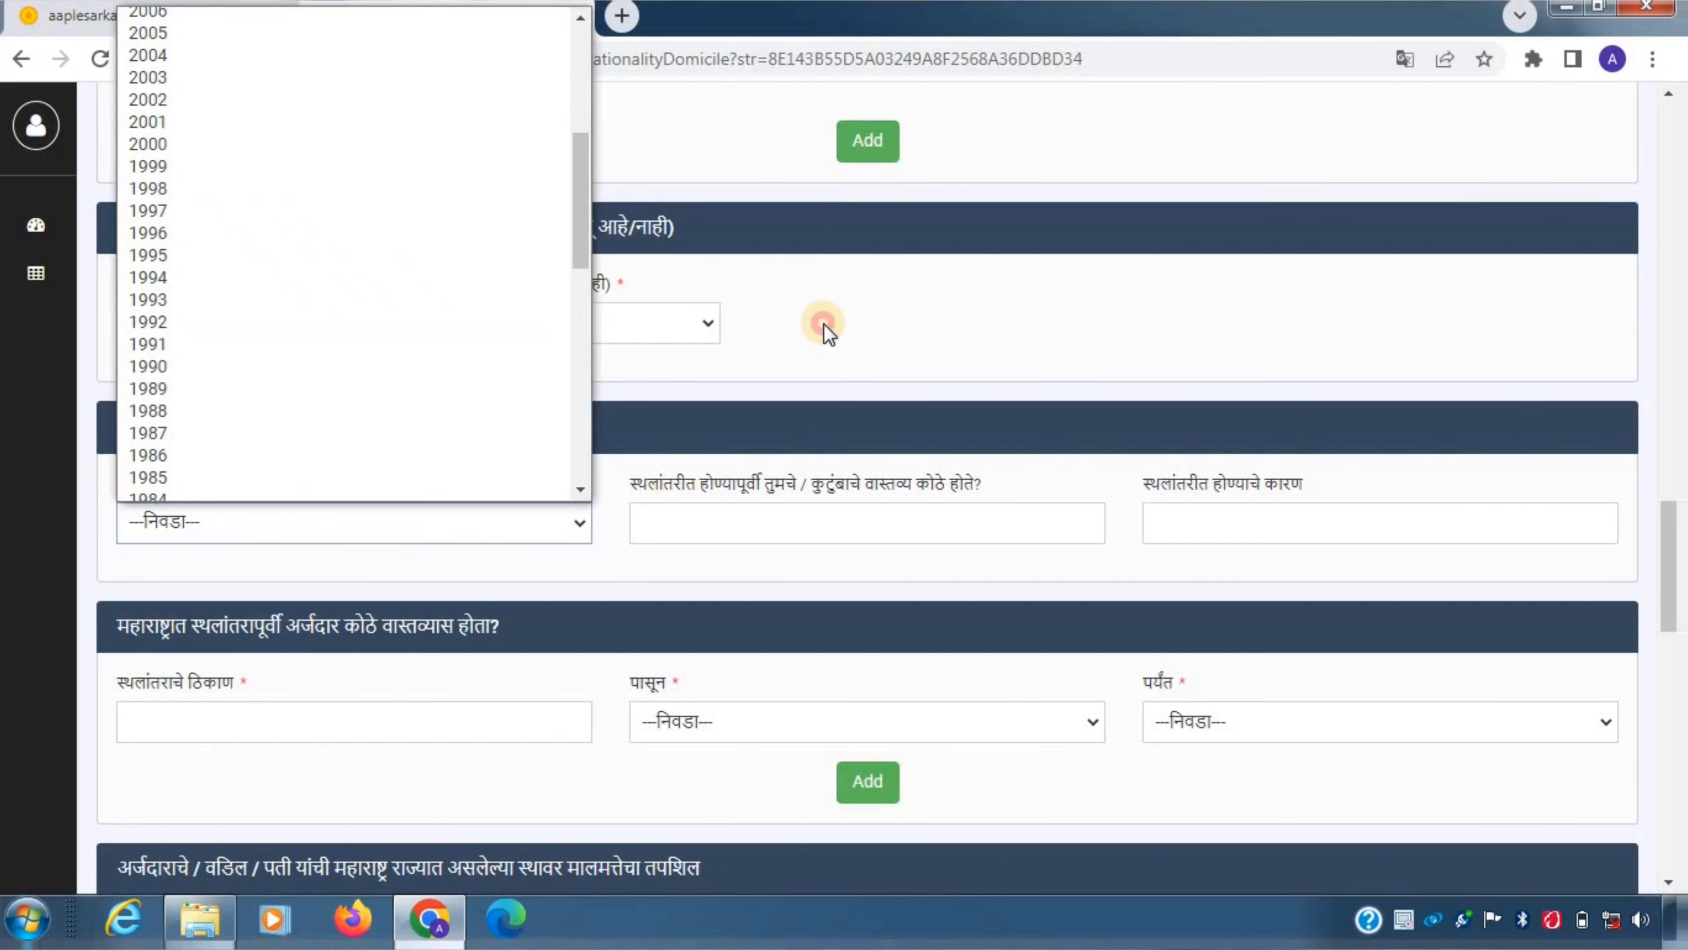
key(Tab)
Step: Examine the fields for the family's residence before migration and the reason for migrating (स्थलांतरीत होण्याचे कारण)
drag(628, 484, 993, 478)
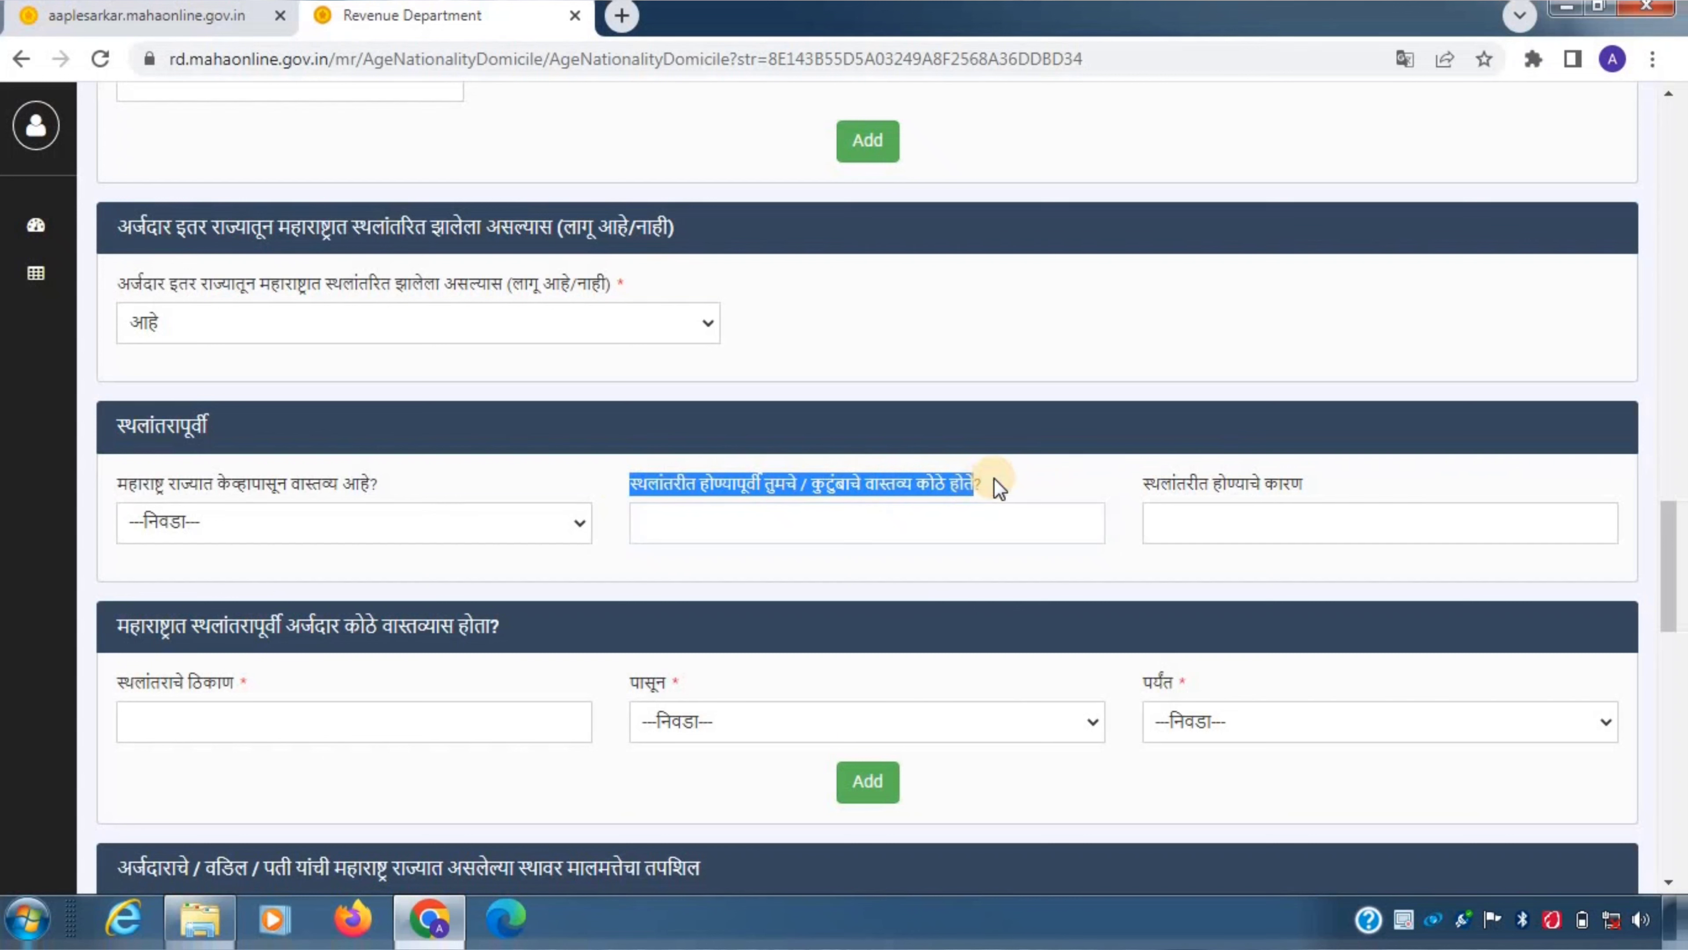
click(1011, 466)
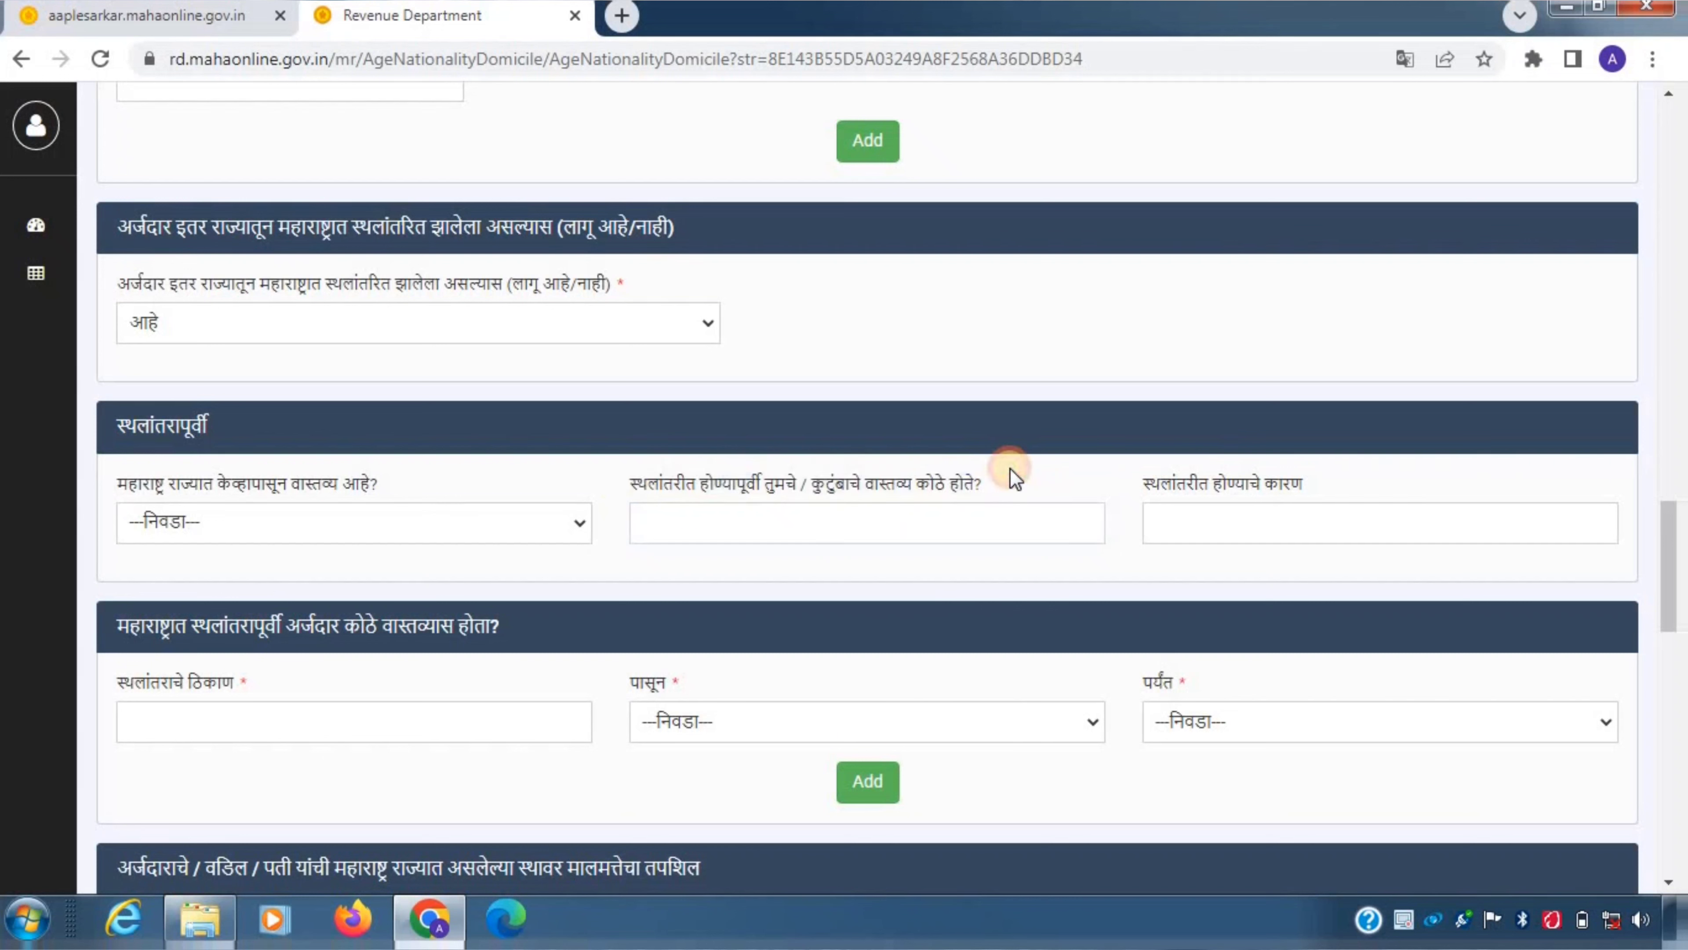
click(669, 527)
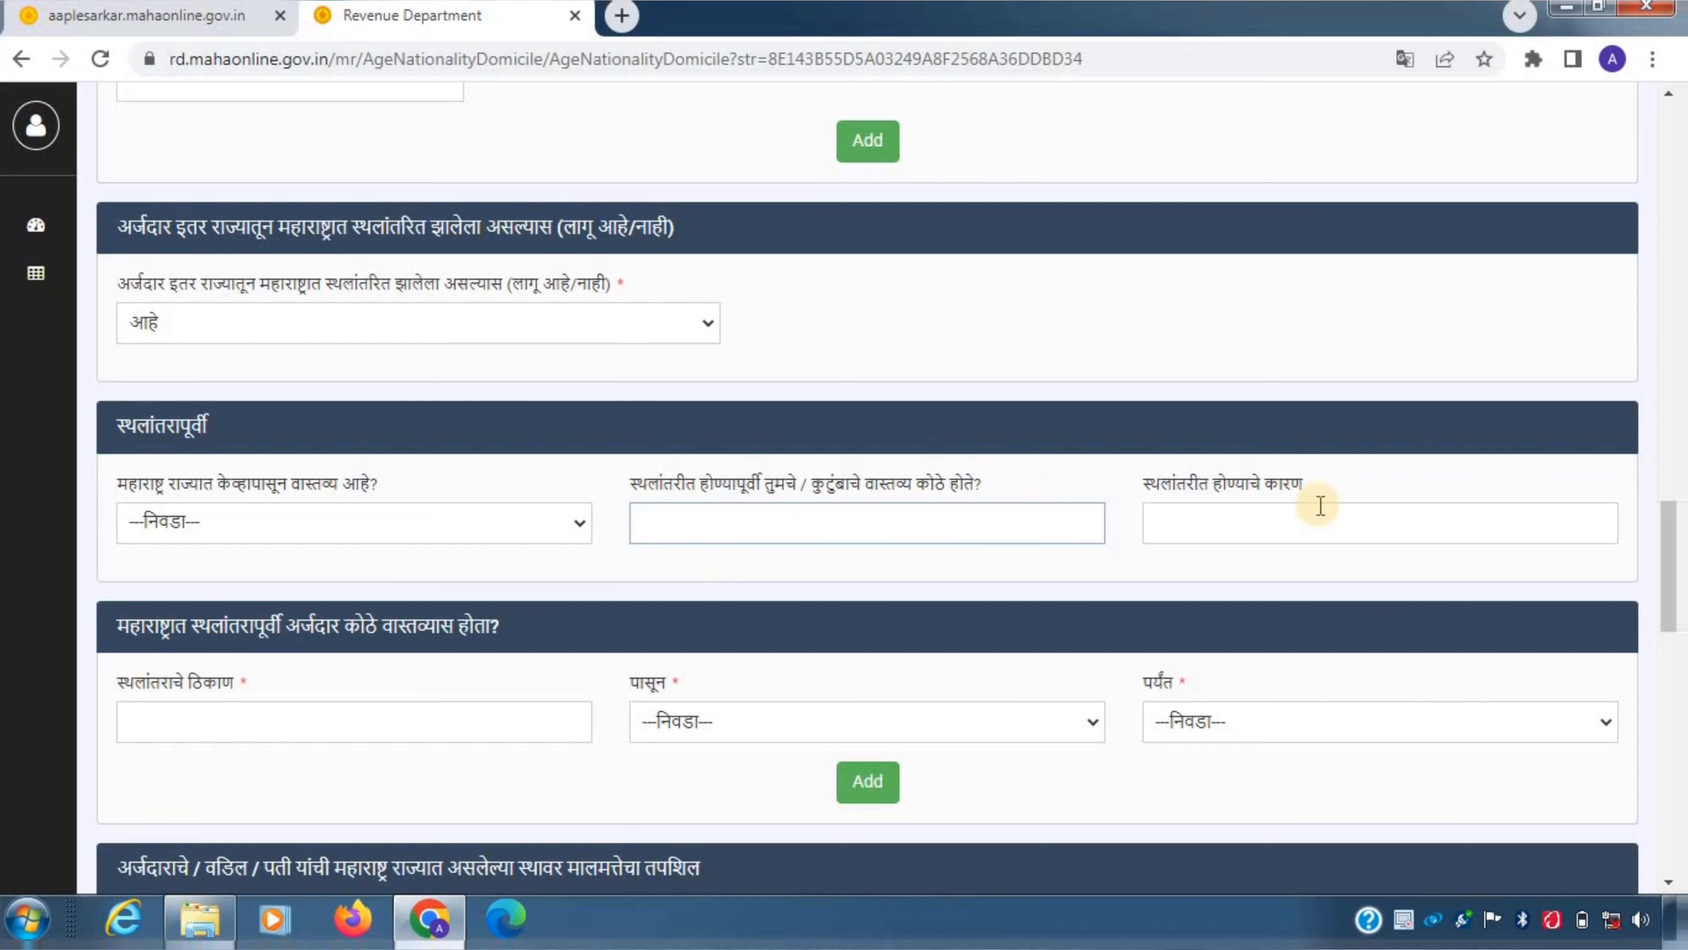
triple_click(1307, 482)
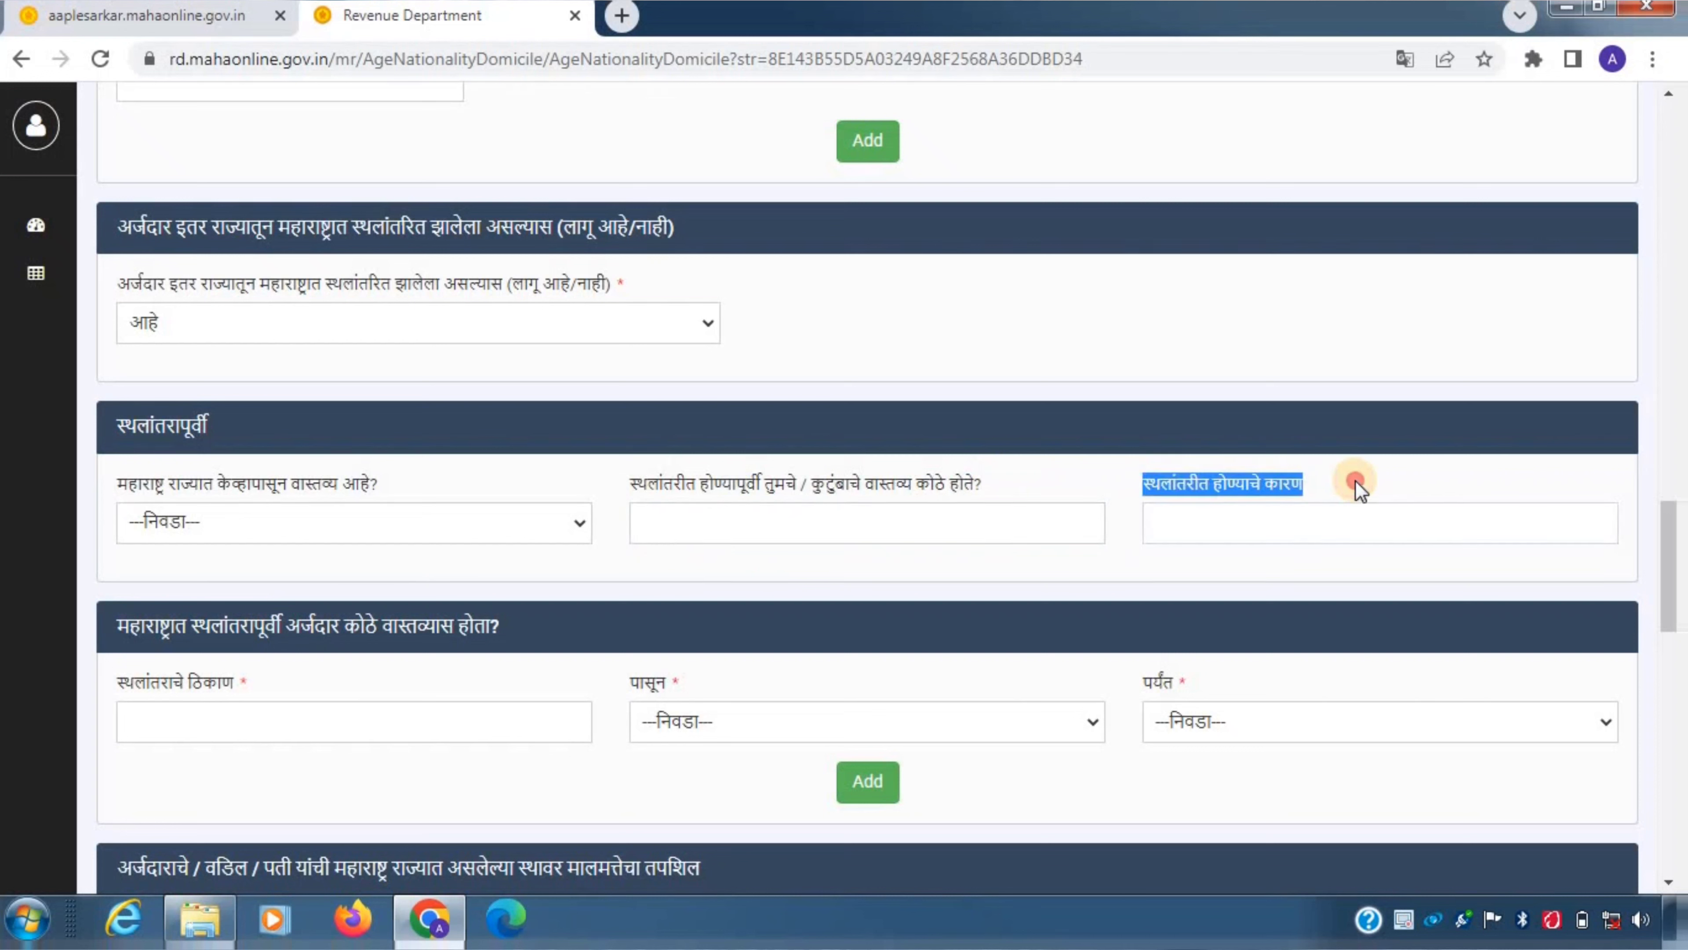
click(1356, 489)
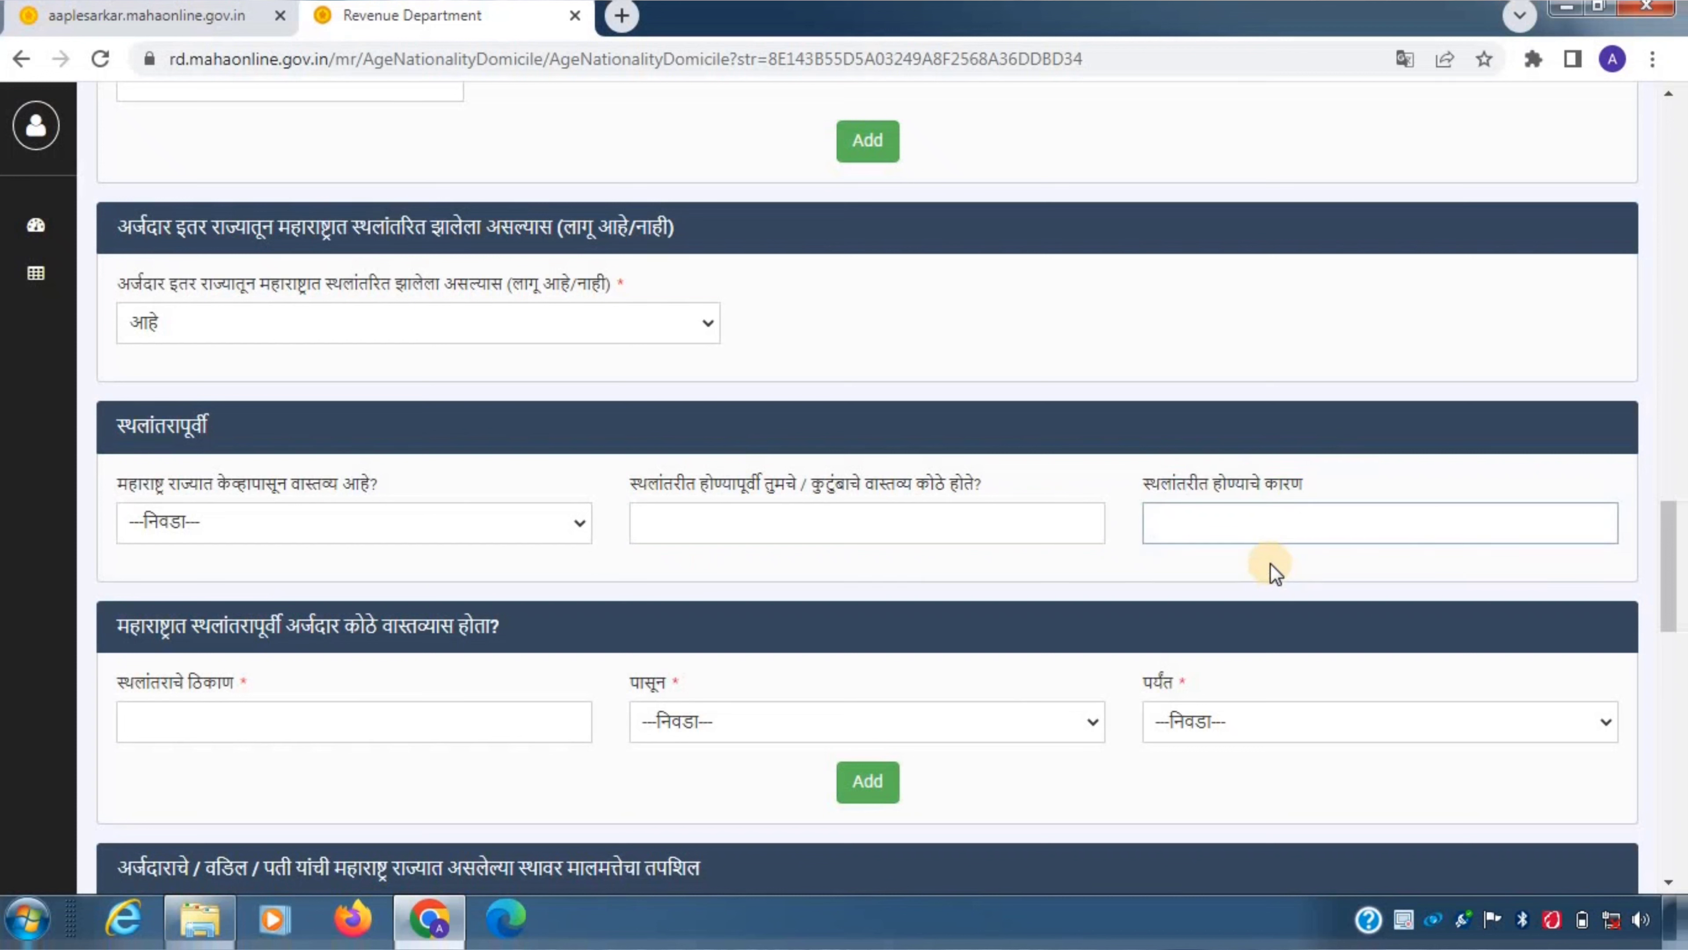
click(1178, 518)
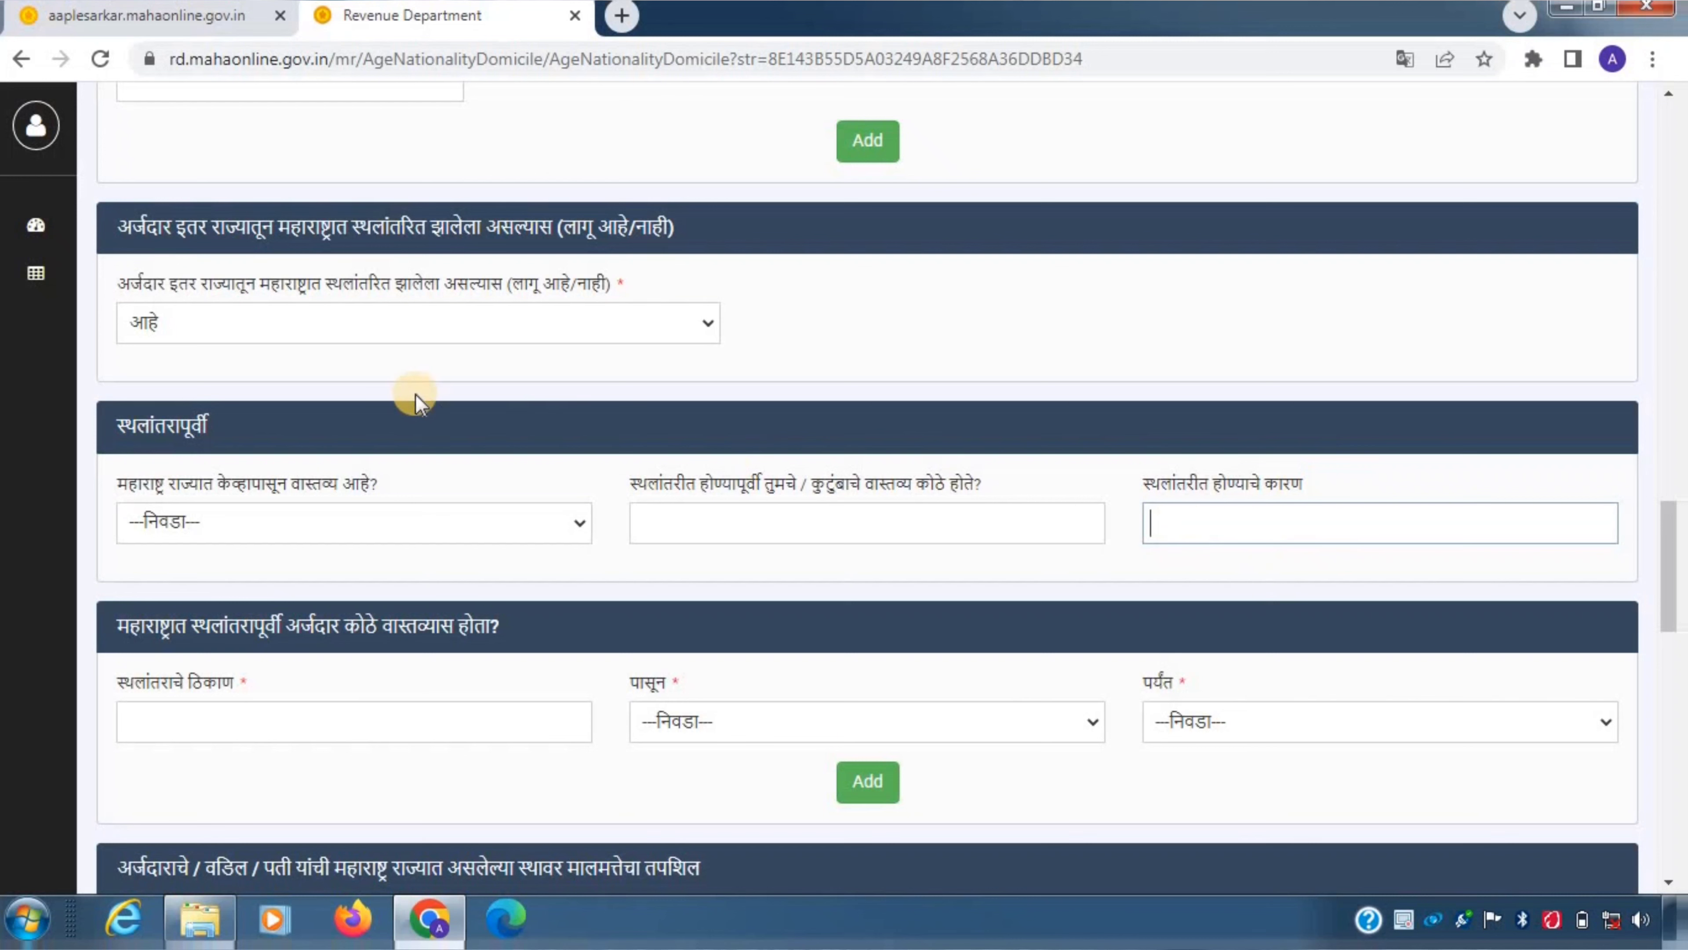
Step: Set the question on whether the applicant migrated to Maharashtra from another state back to नाही
click(457, 318)
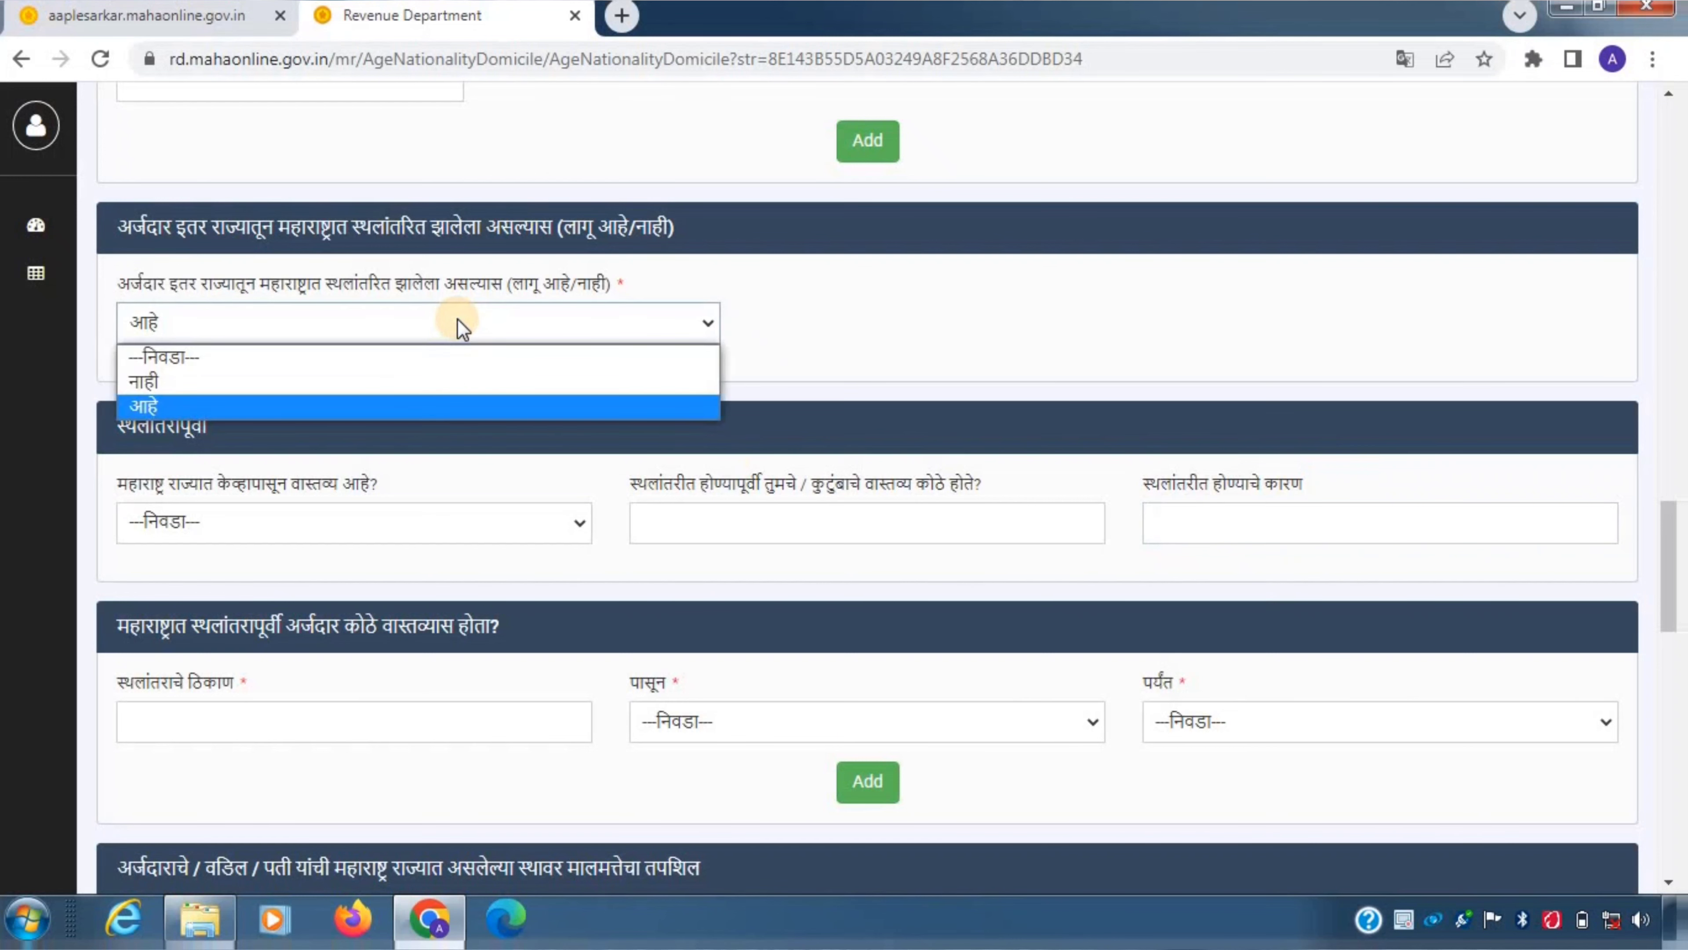
click(418, 380)
scroll(120, 196, down, 3)
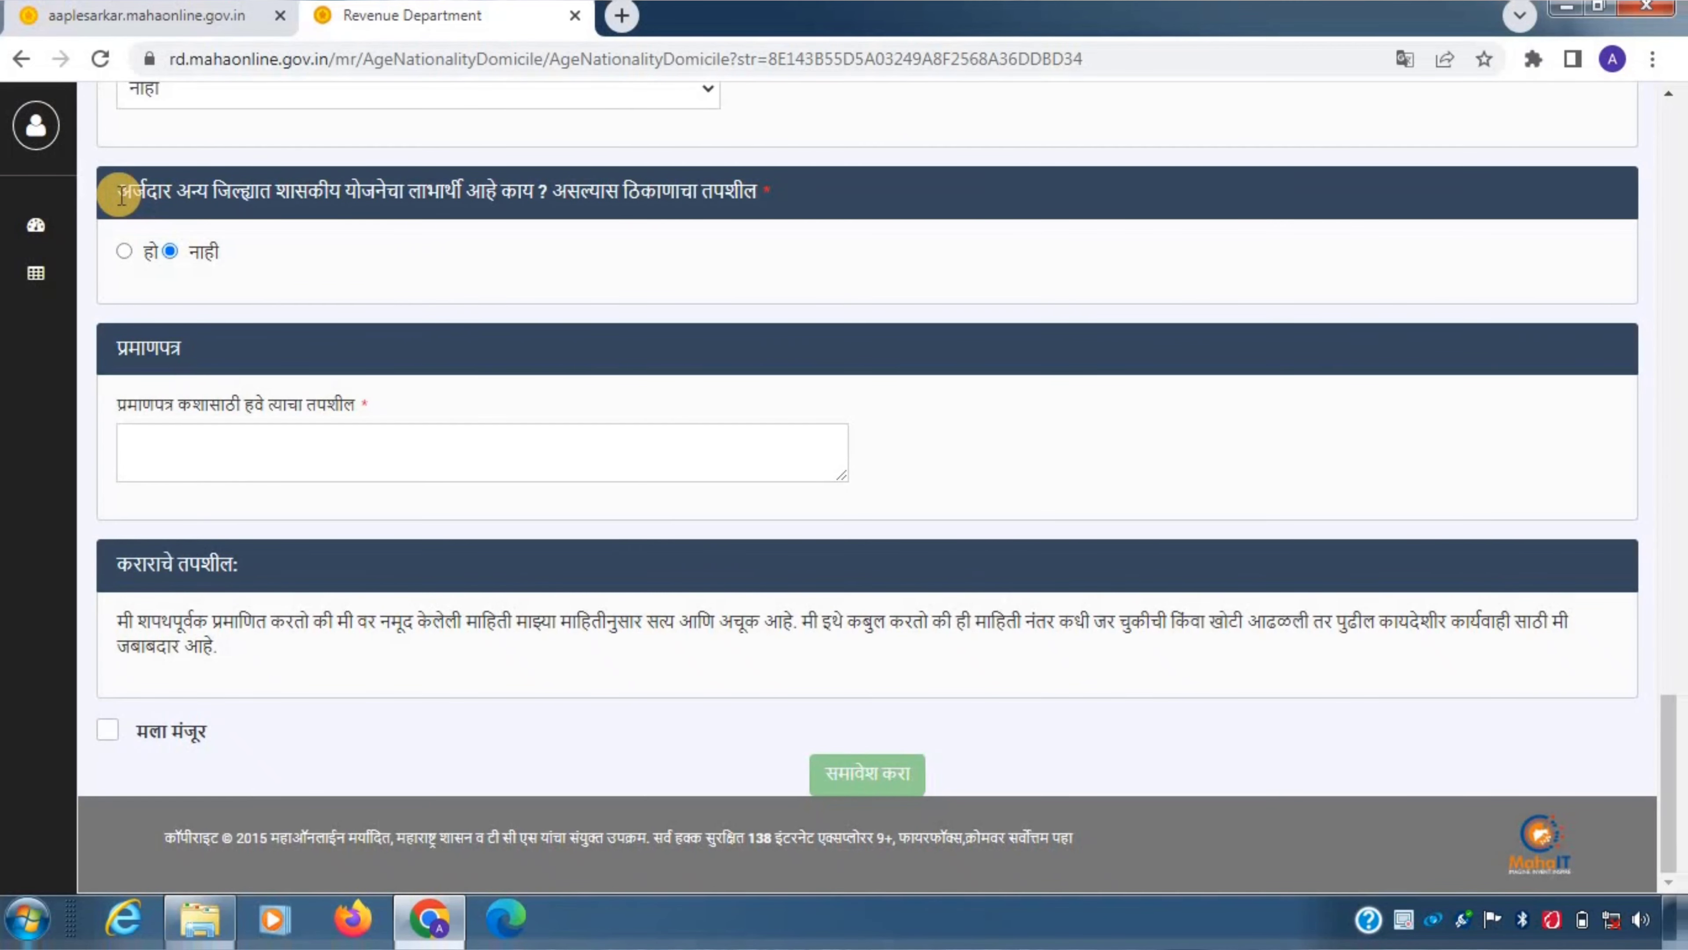
Step: Examine the location fields that हो adds for a government scheme beneficiary in another district, and set the answer back to नाही
drag(121, 196, 741, 189)
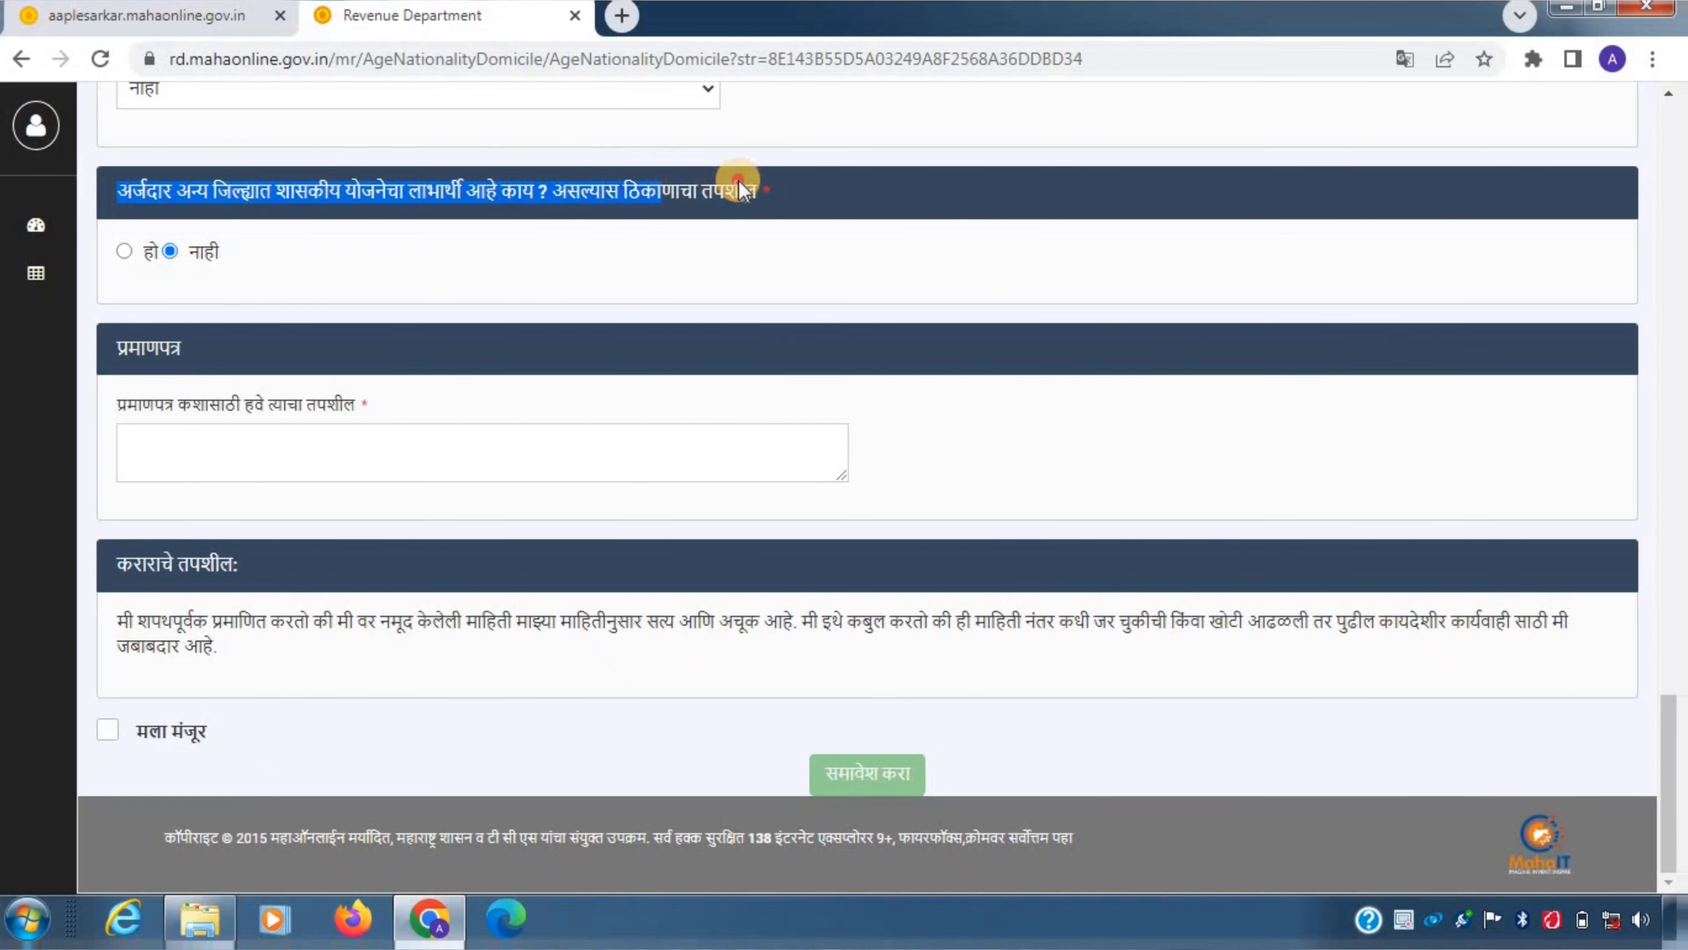
click(739, 190)
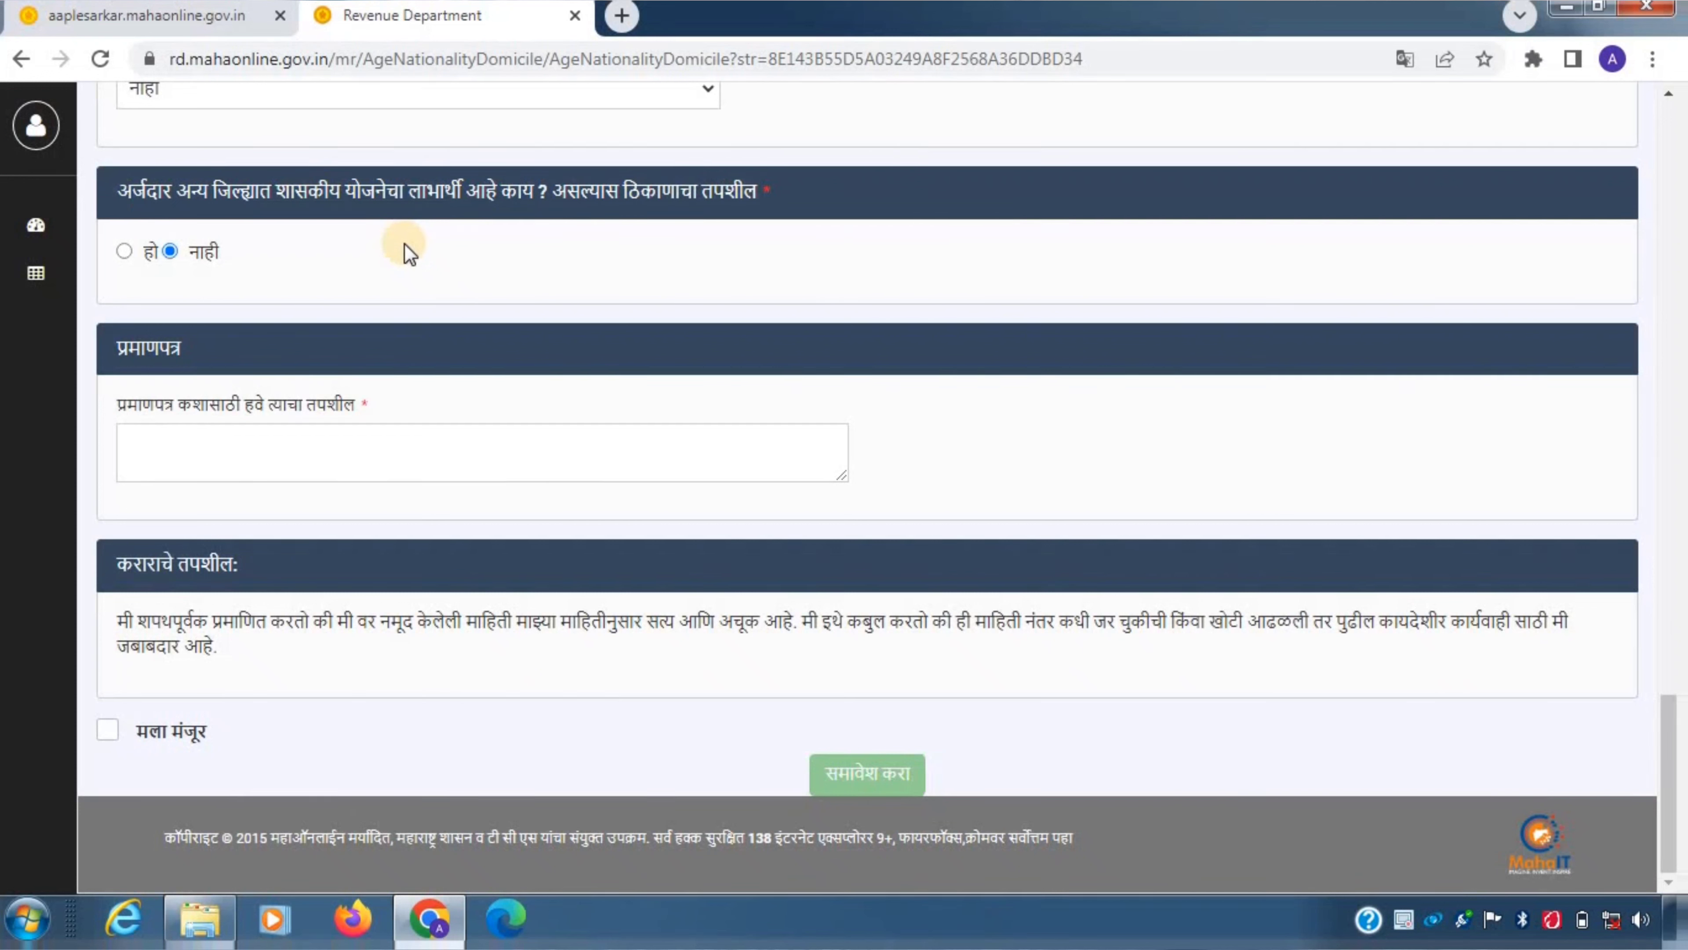
click(122, 252)
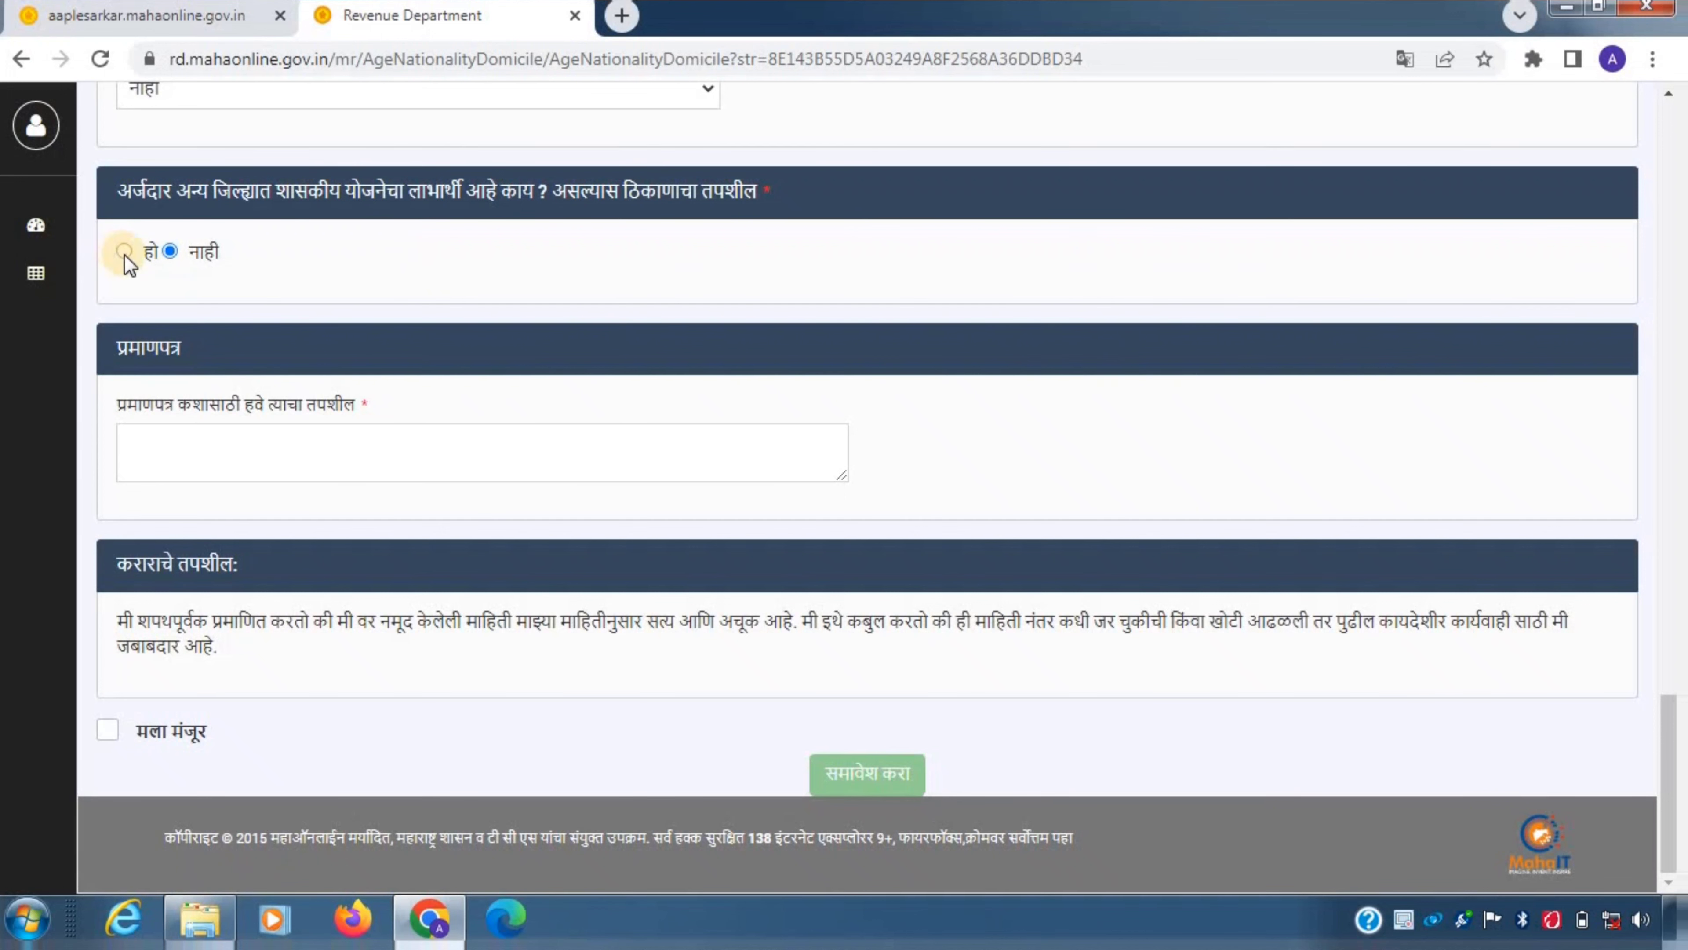
click(125, 253)
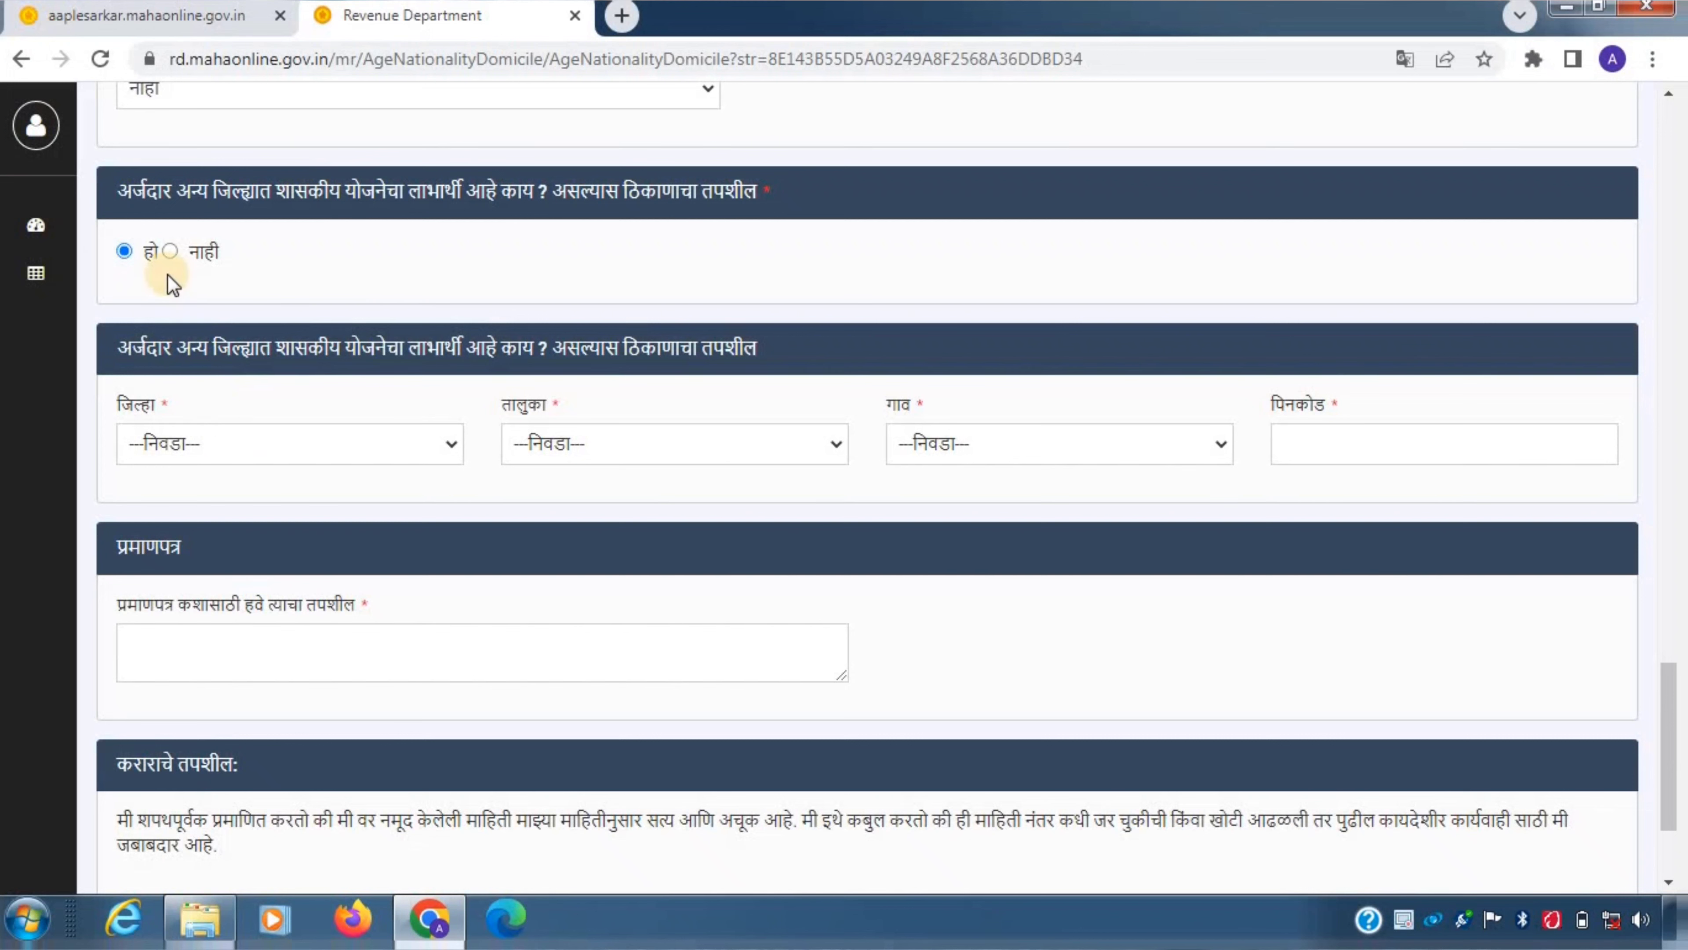
click(170, 251)
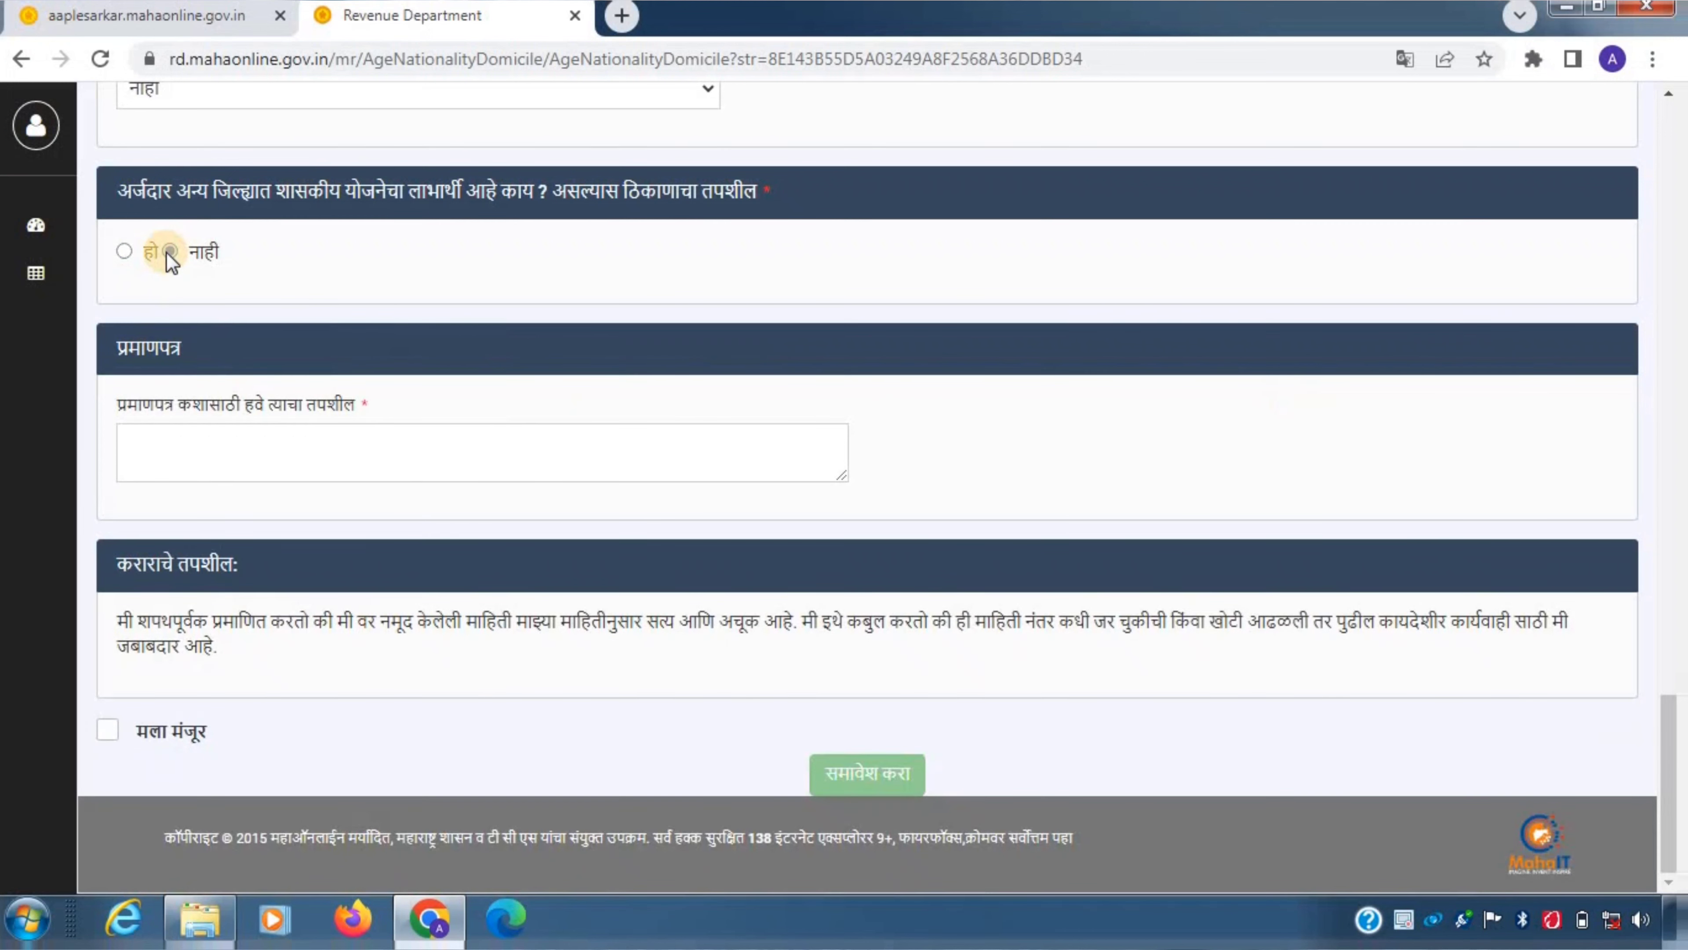
Step: Enter एजुकेशनल as the reason the certificate is needed and accept the declaration with मला मंजूर
drag(100, 349, 236, 351)
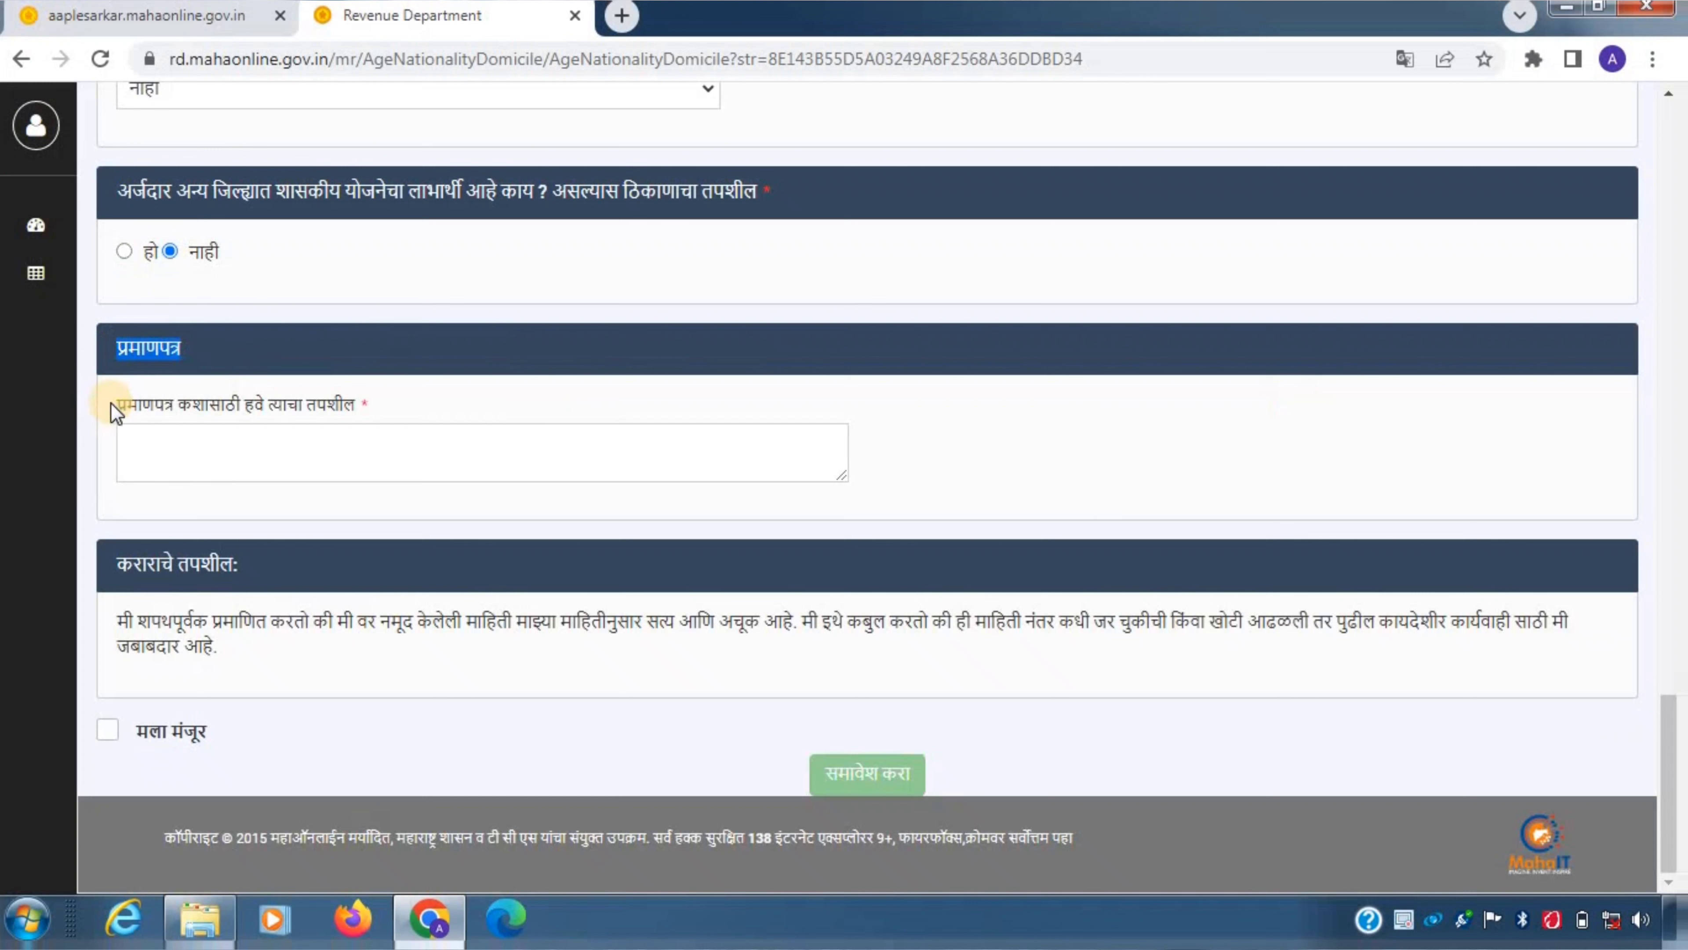
drag(107, 406, 404, 401)
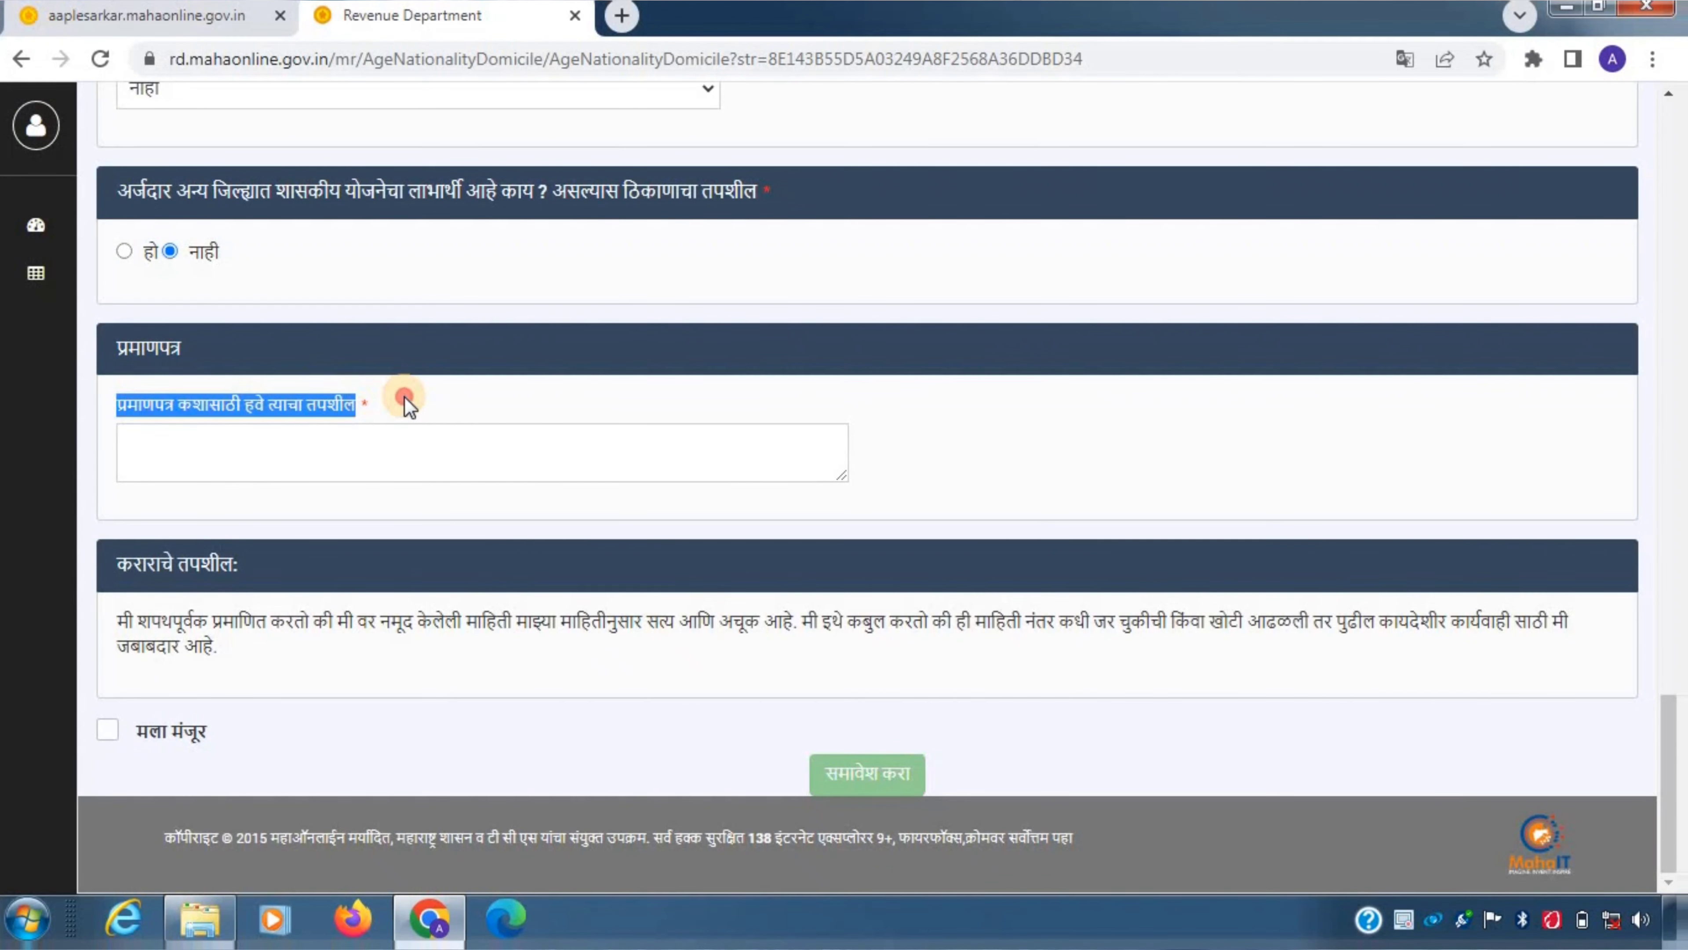
click(404, 401)
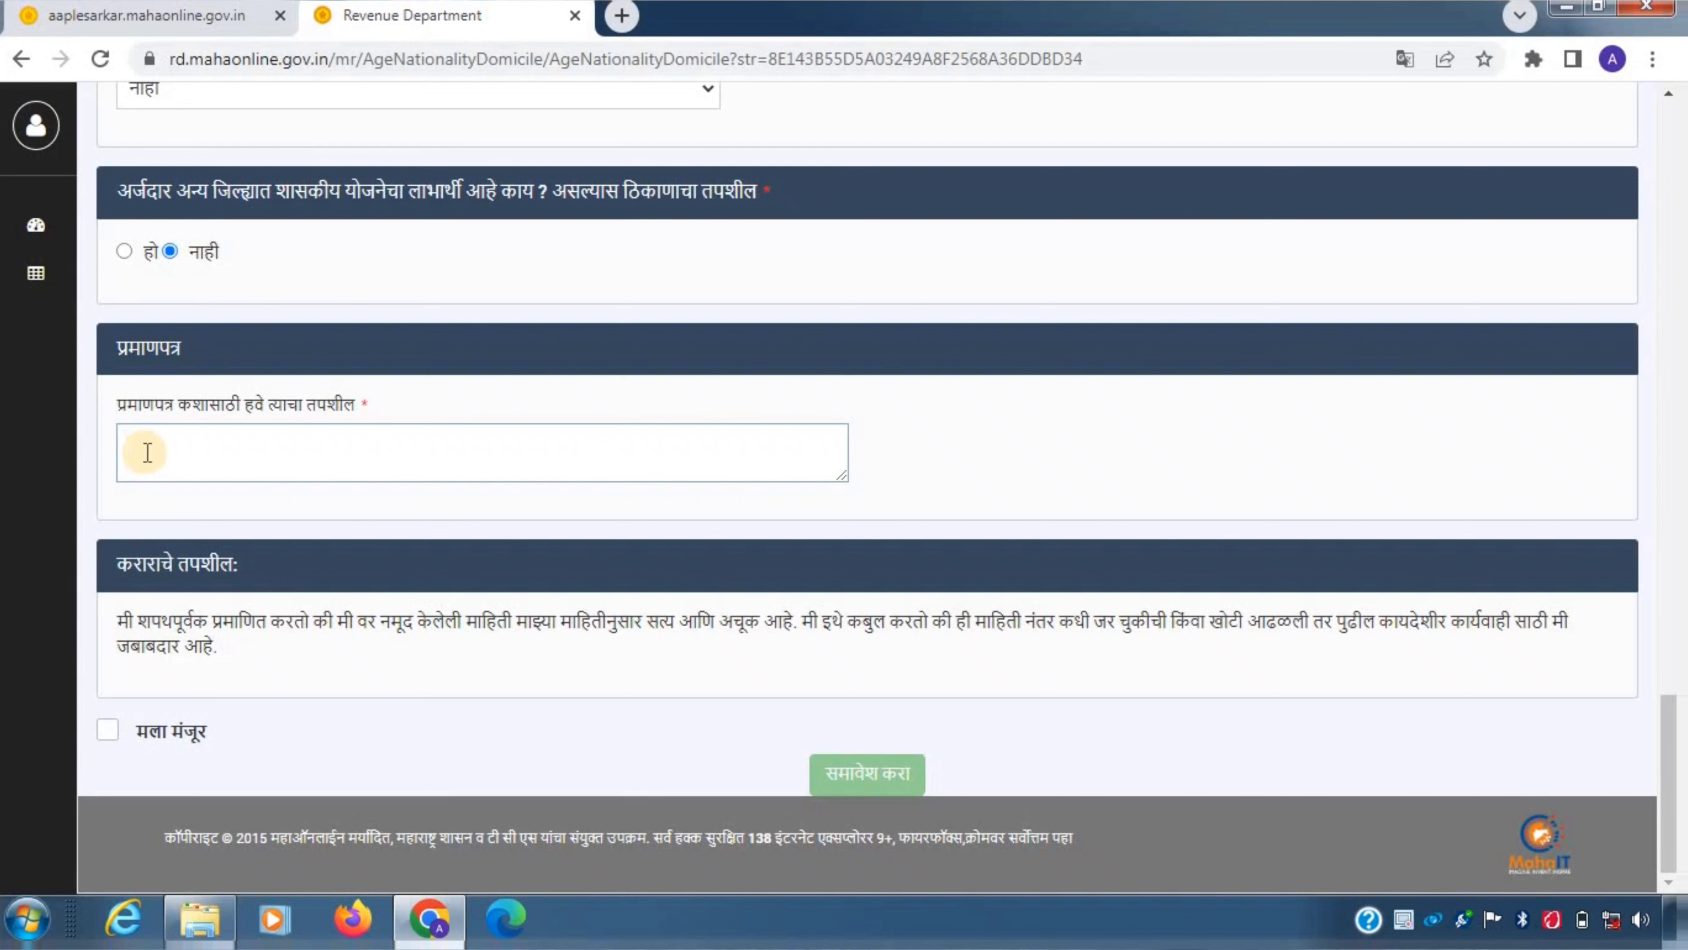
click(123, 586)
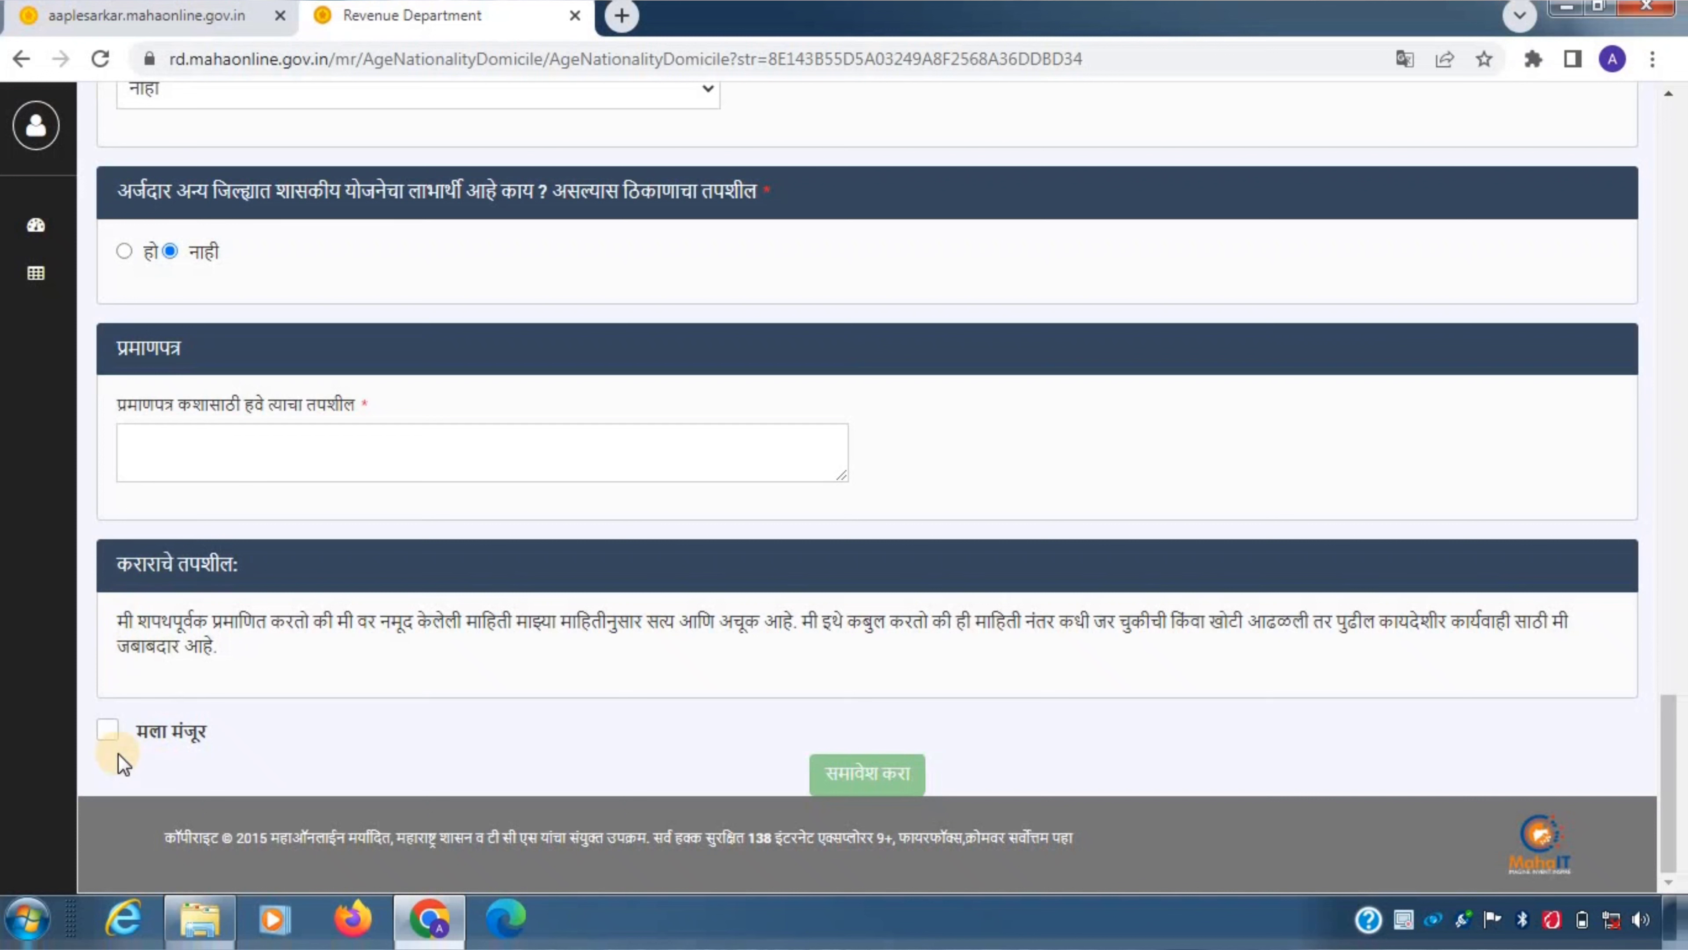
click(108, 731)
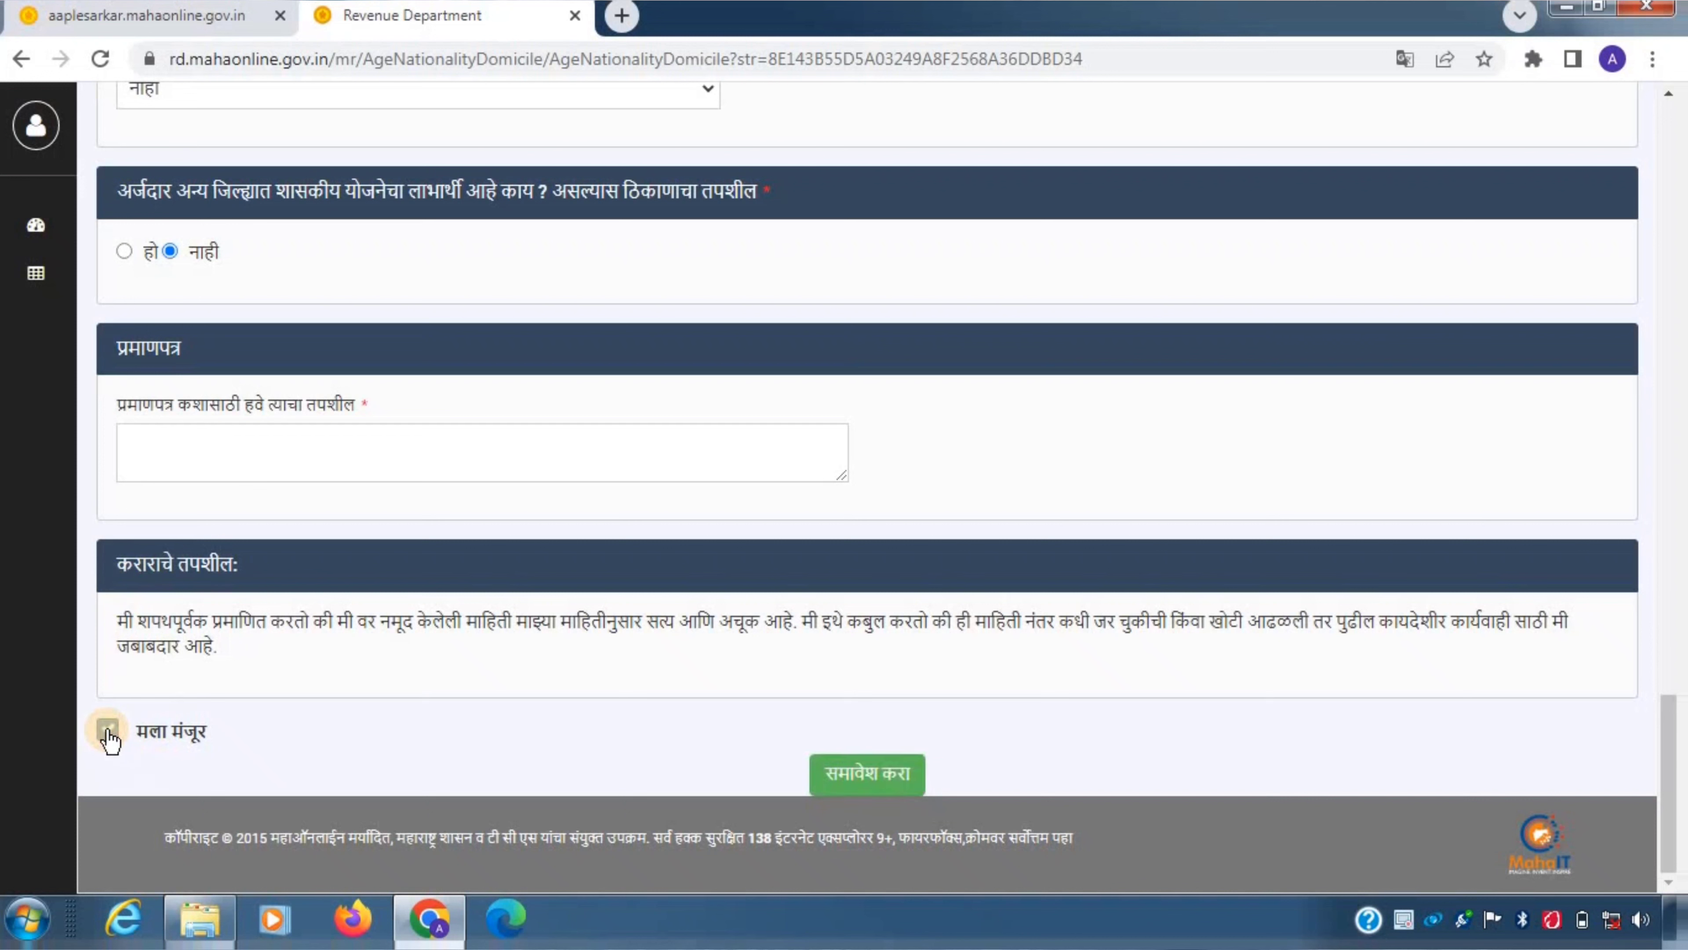
Step: Submit the completed application form and continue to the document upload stage
click(881, 785)
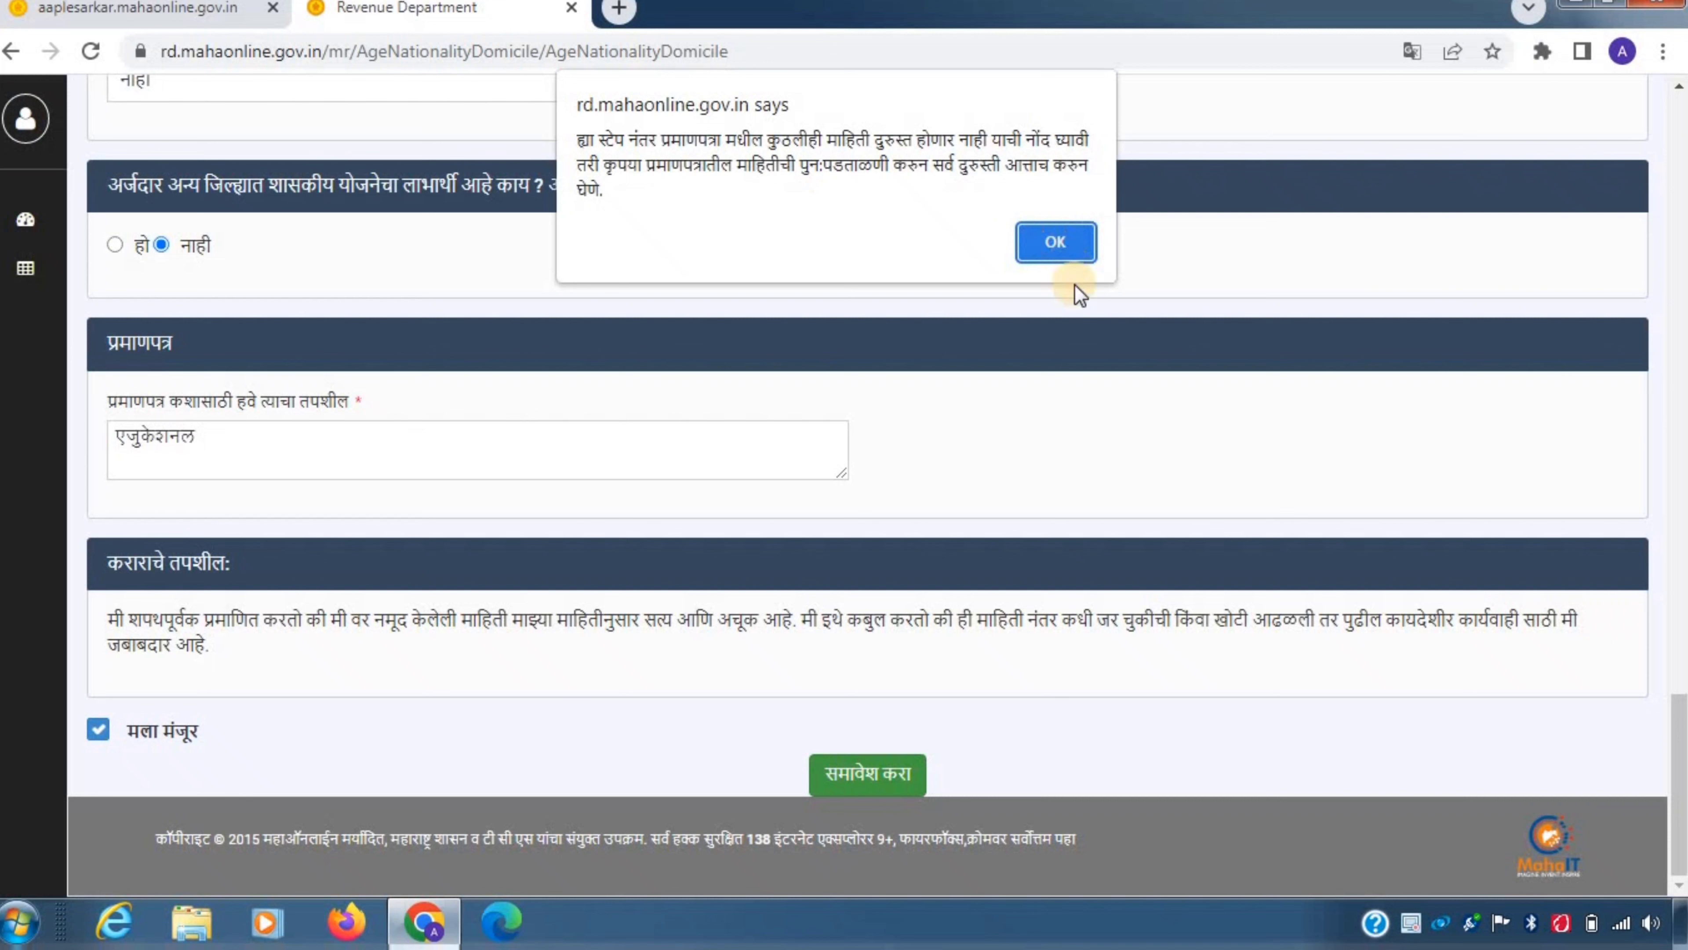
click(1043, 245)
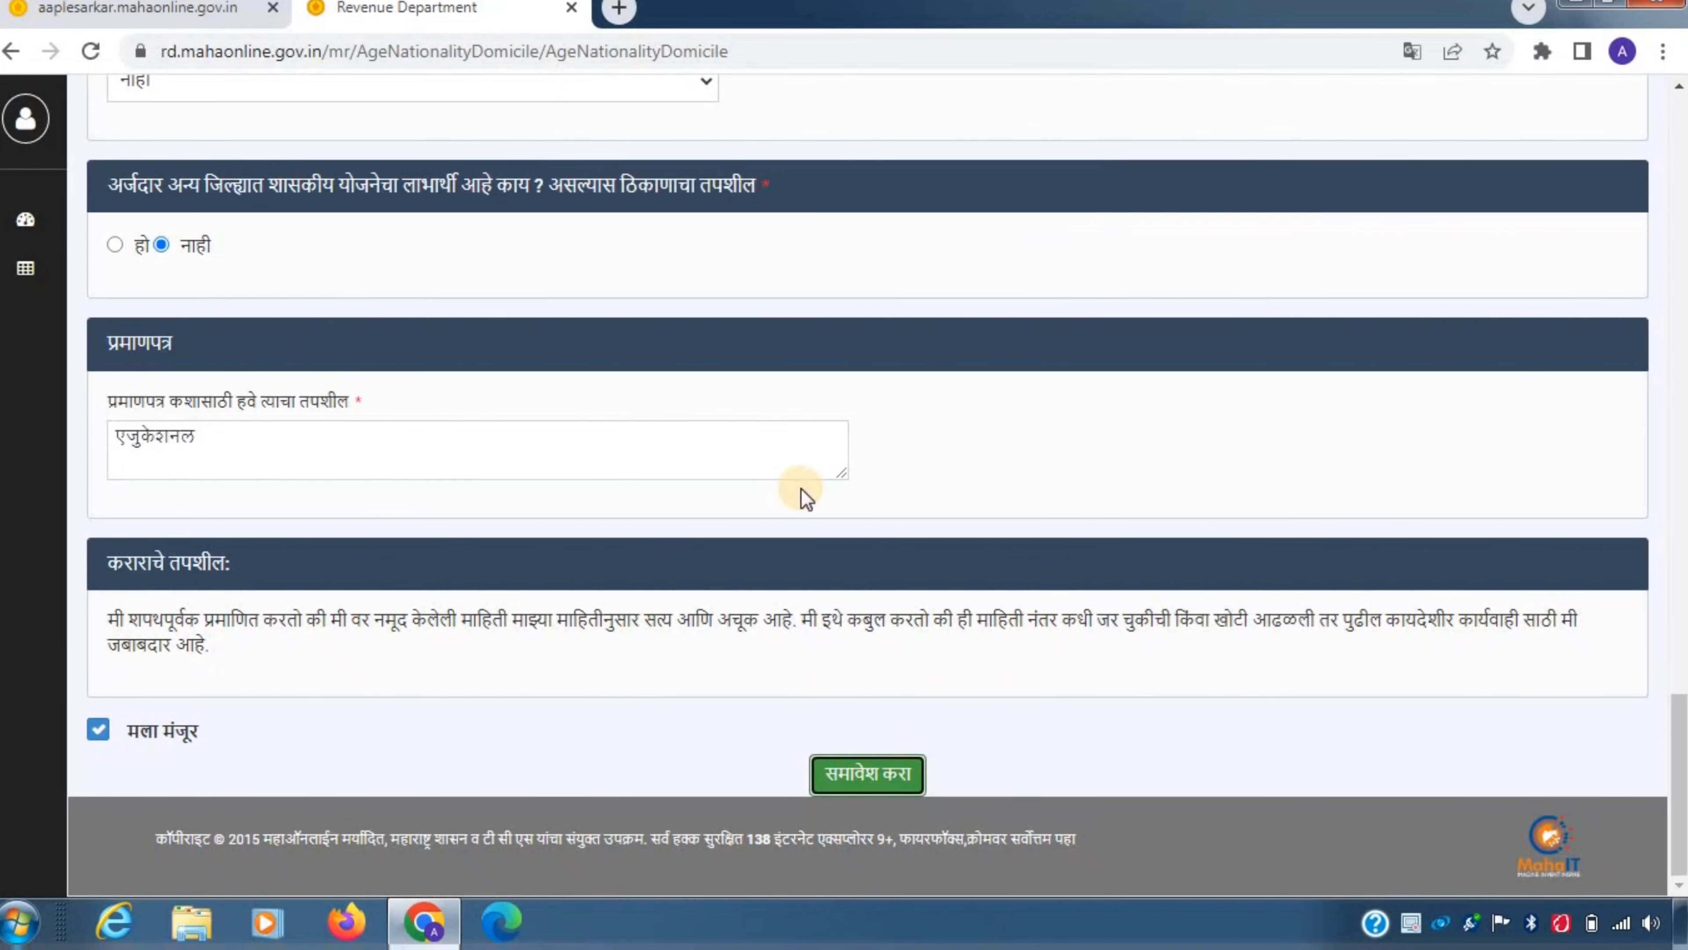
scroll(801, 488, up, 2)
scroll(801, 488, down, 2)
click(868, 775)
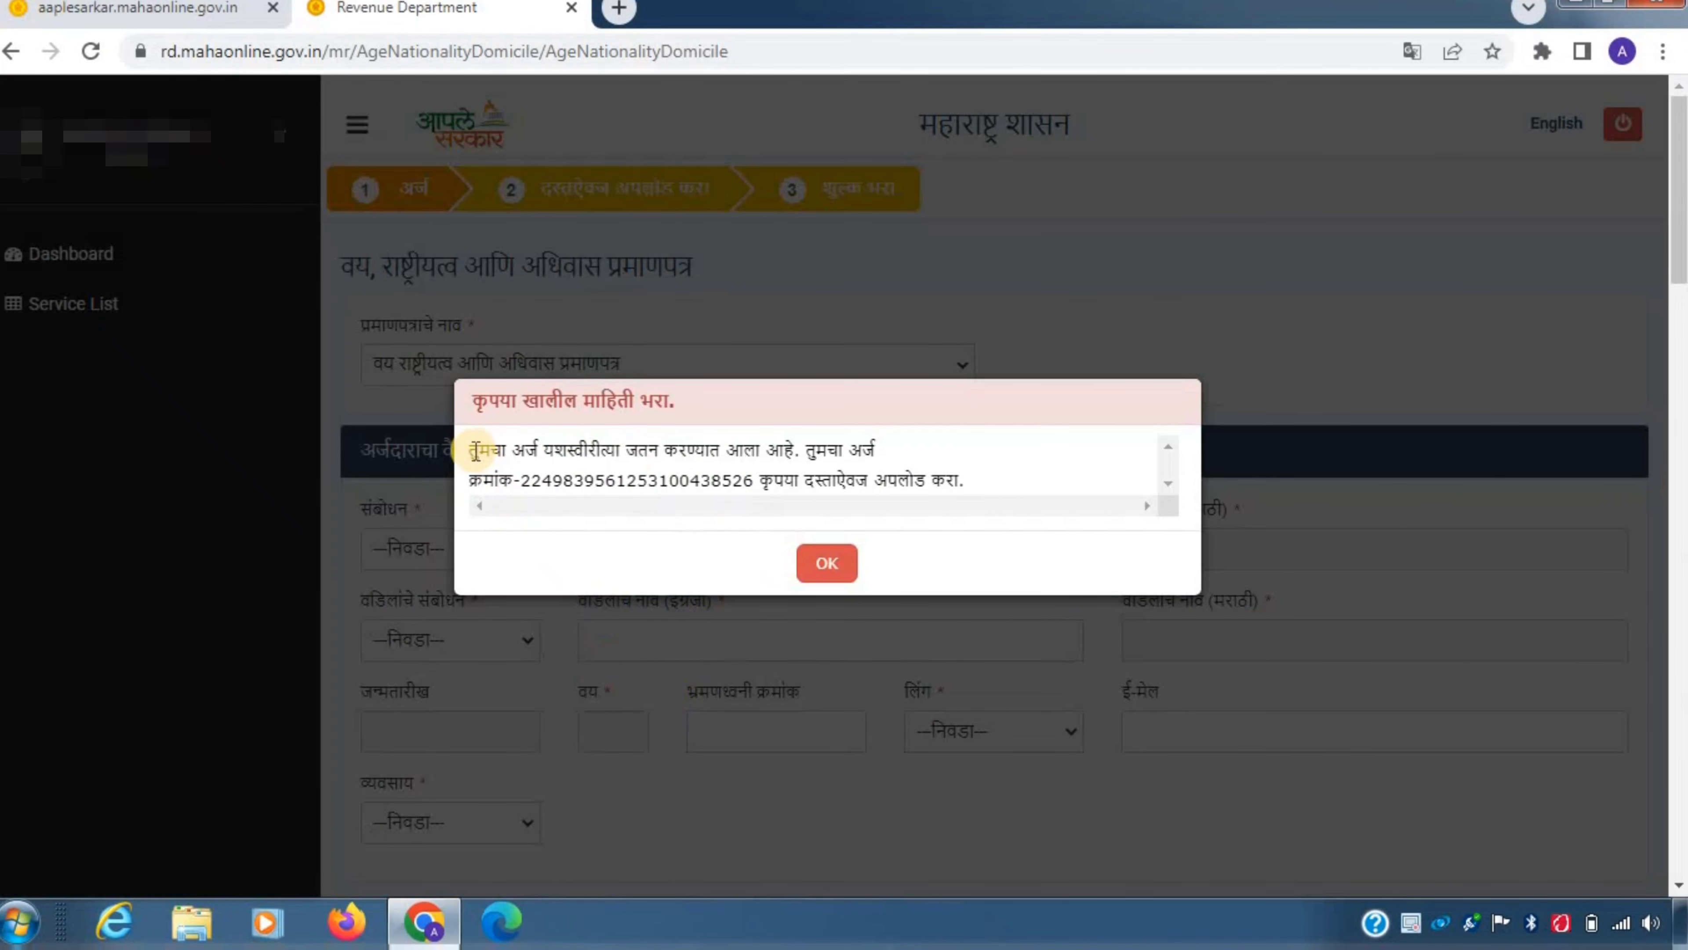
drag(470, 449, 1007, 504)
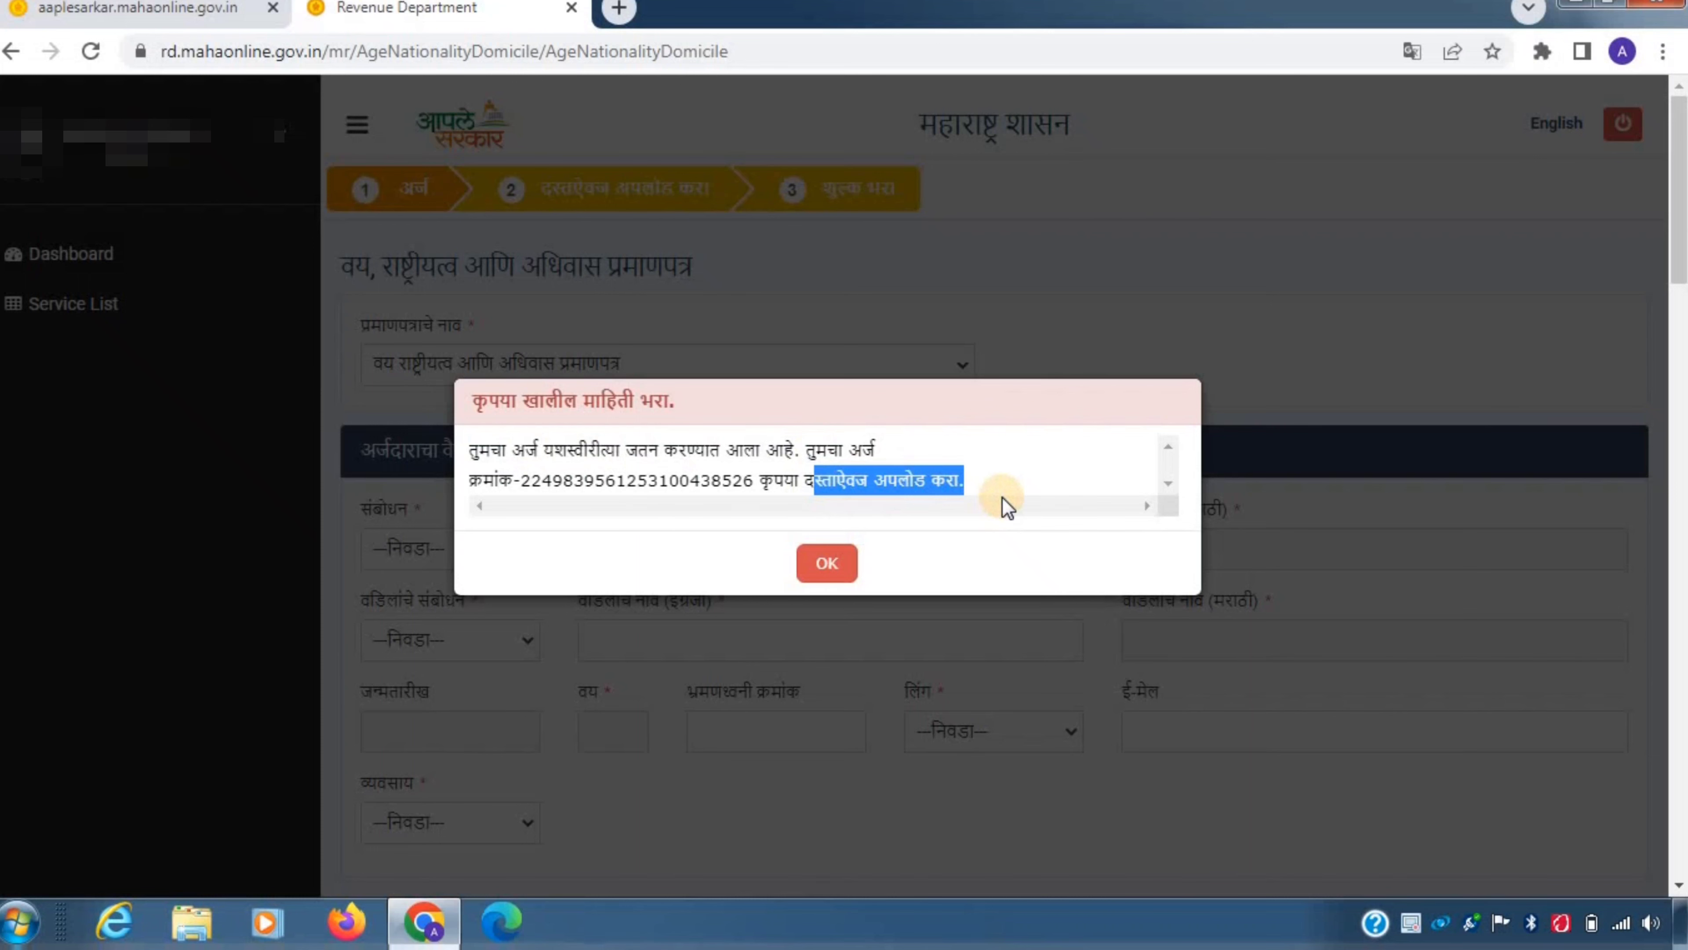
click(838, 566)
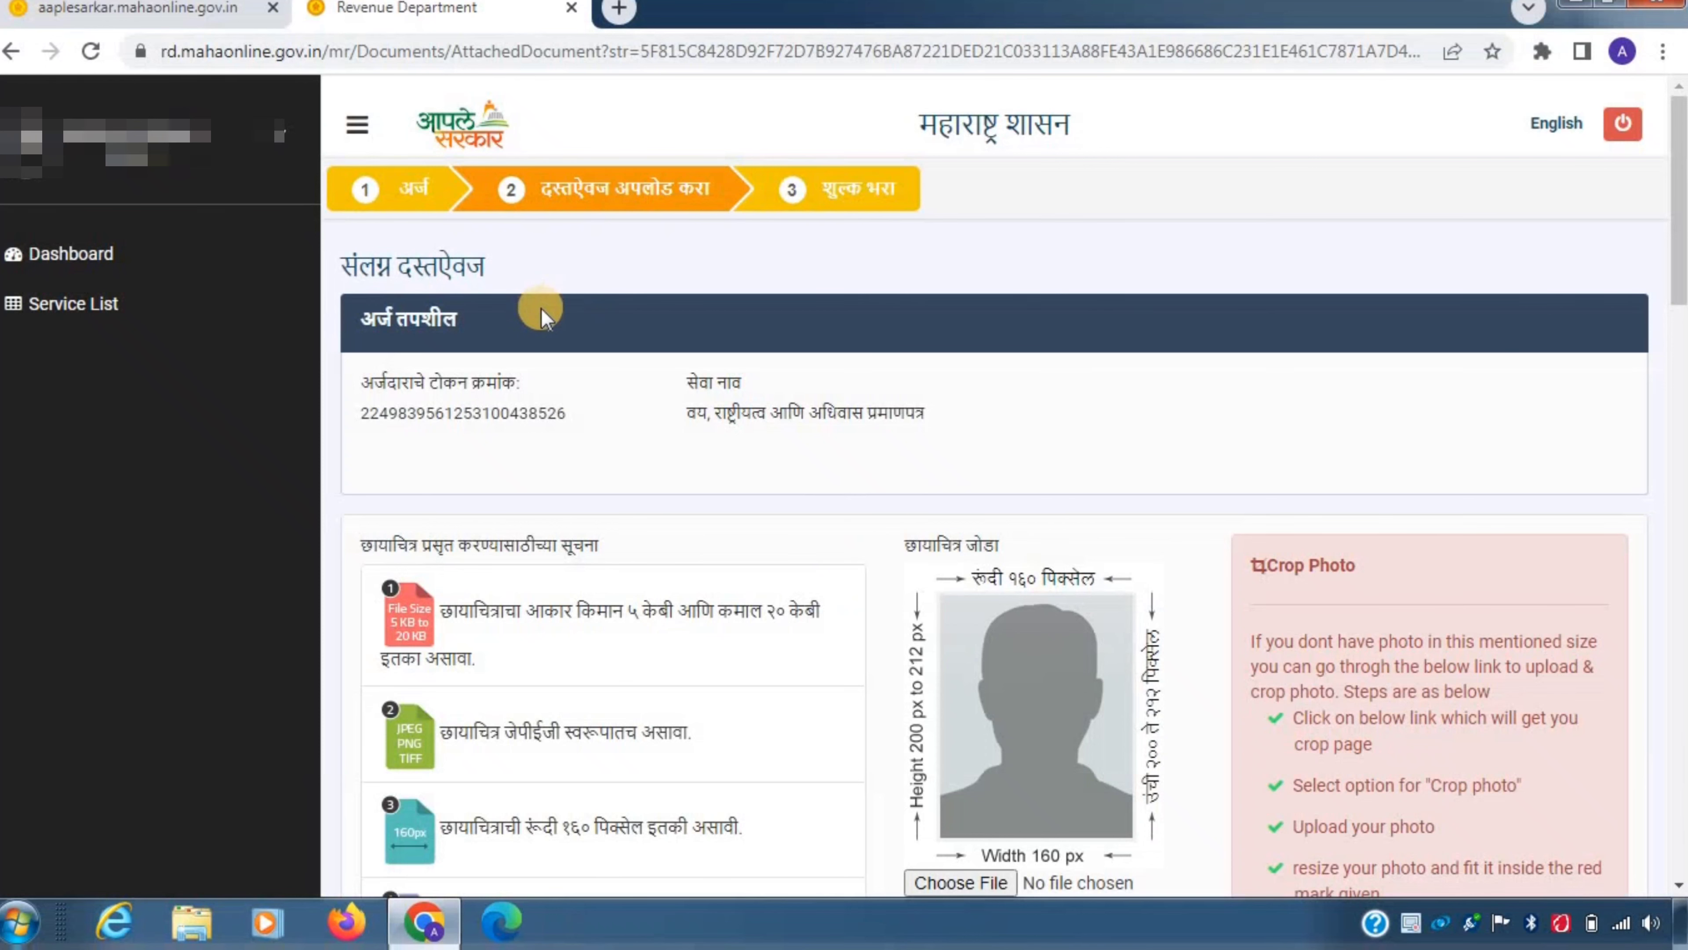
Step: Check the photo's file size, format and dimension requirements, and switch to the 11zon Online Photo Resizer
scroll(550, 331, down, 2)
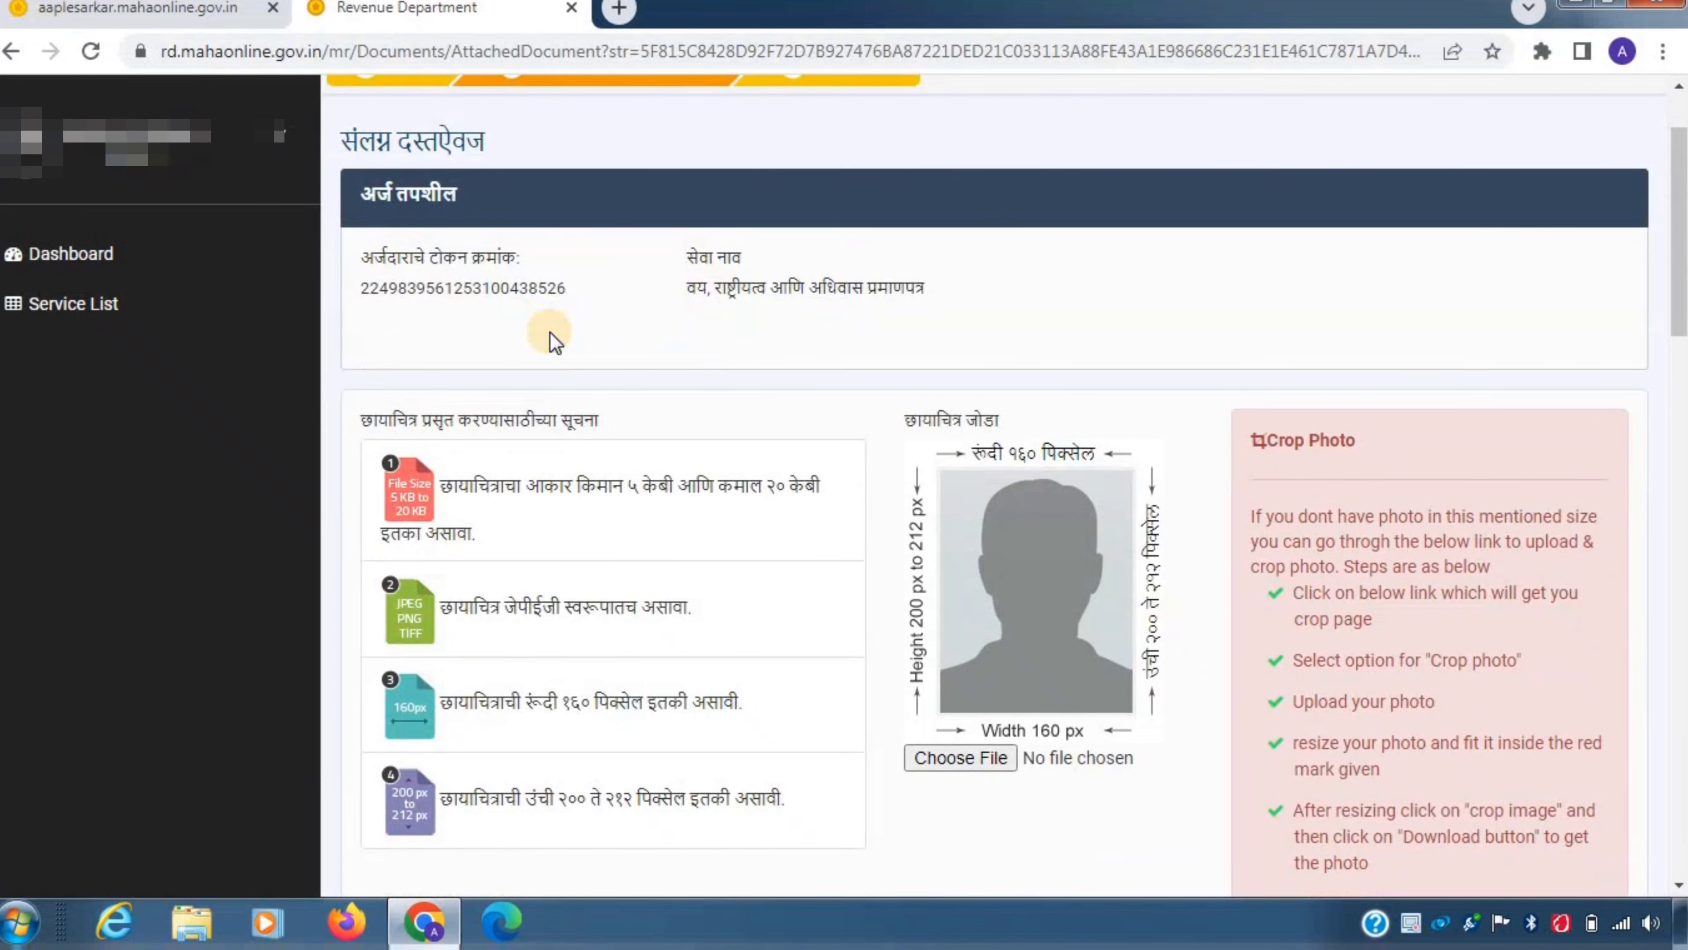
scroll(550, 339, down, 2)
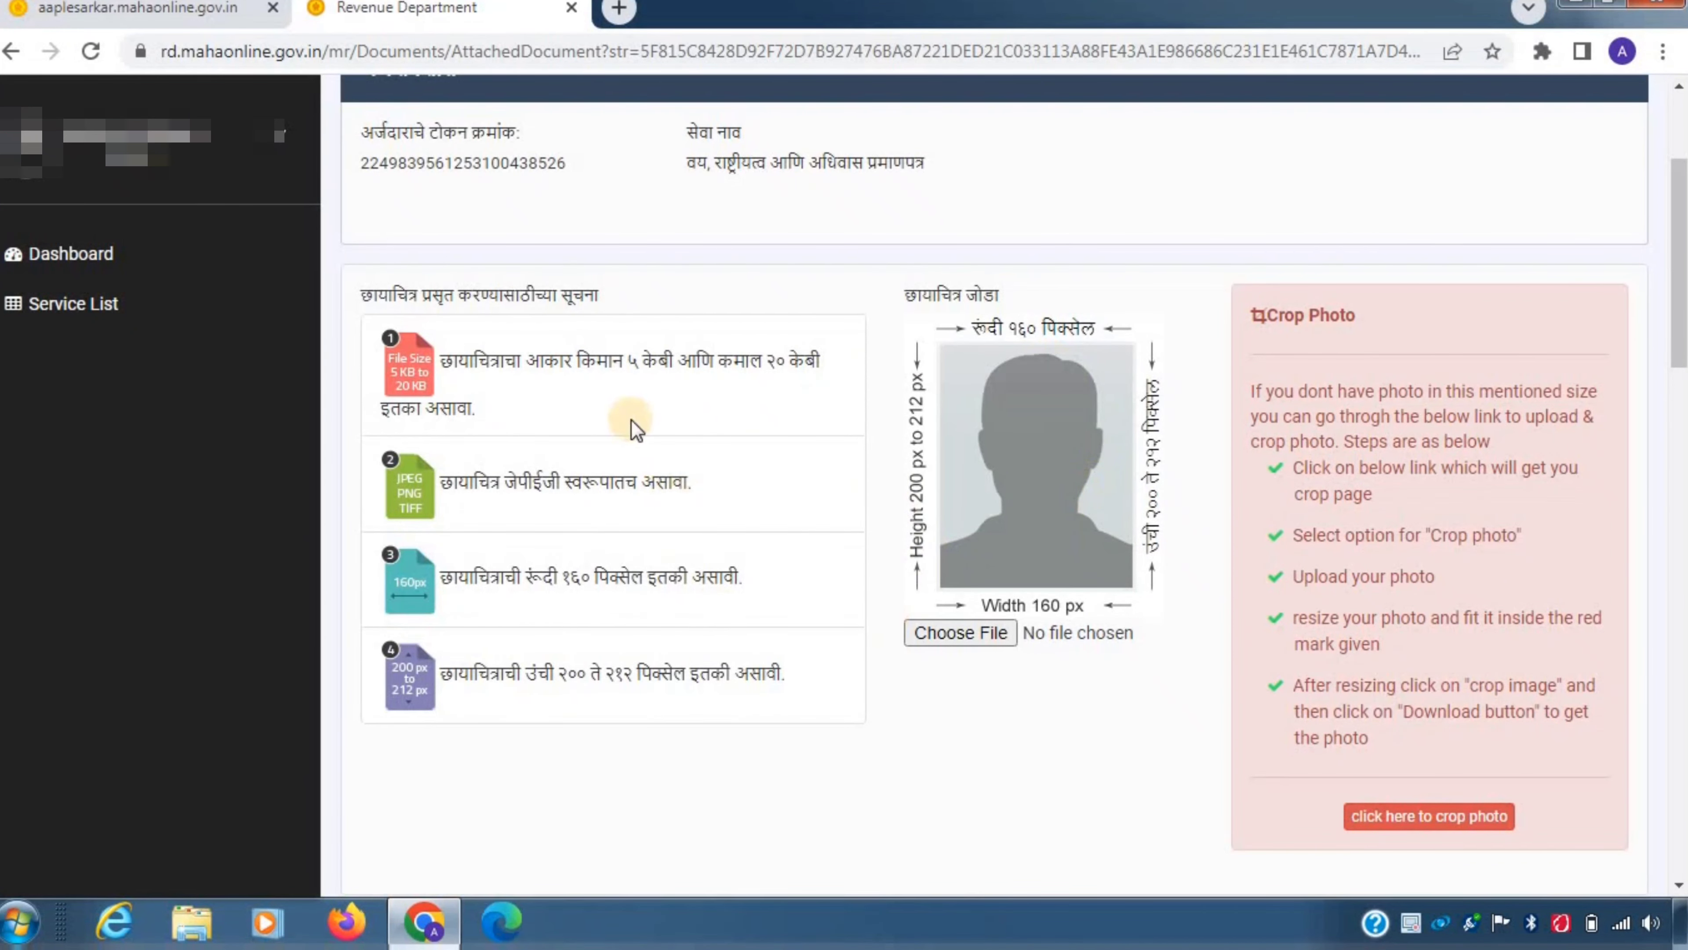
drag(614, 371, 826, 374)
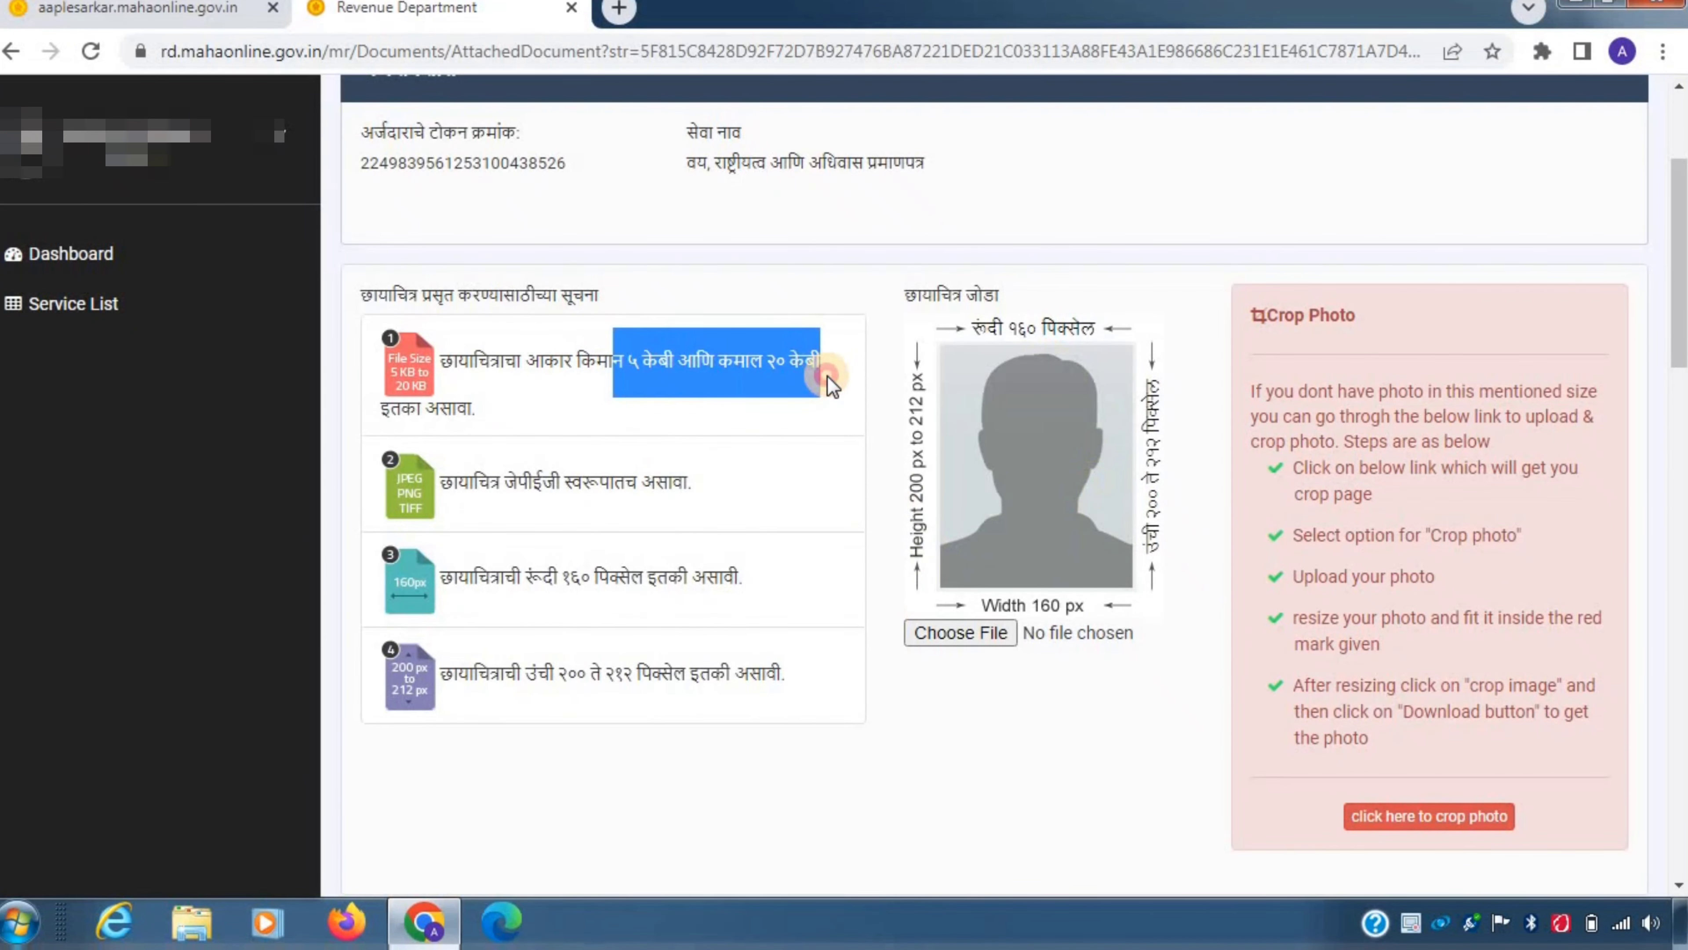
click(827, 375)
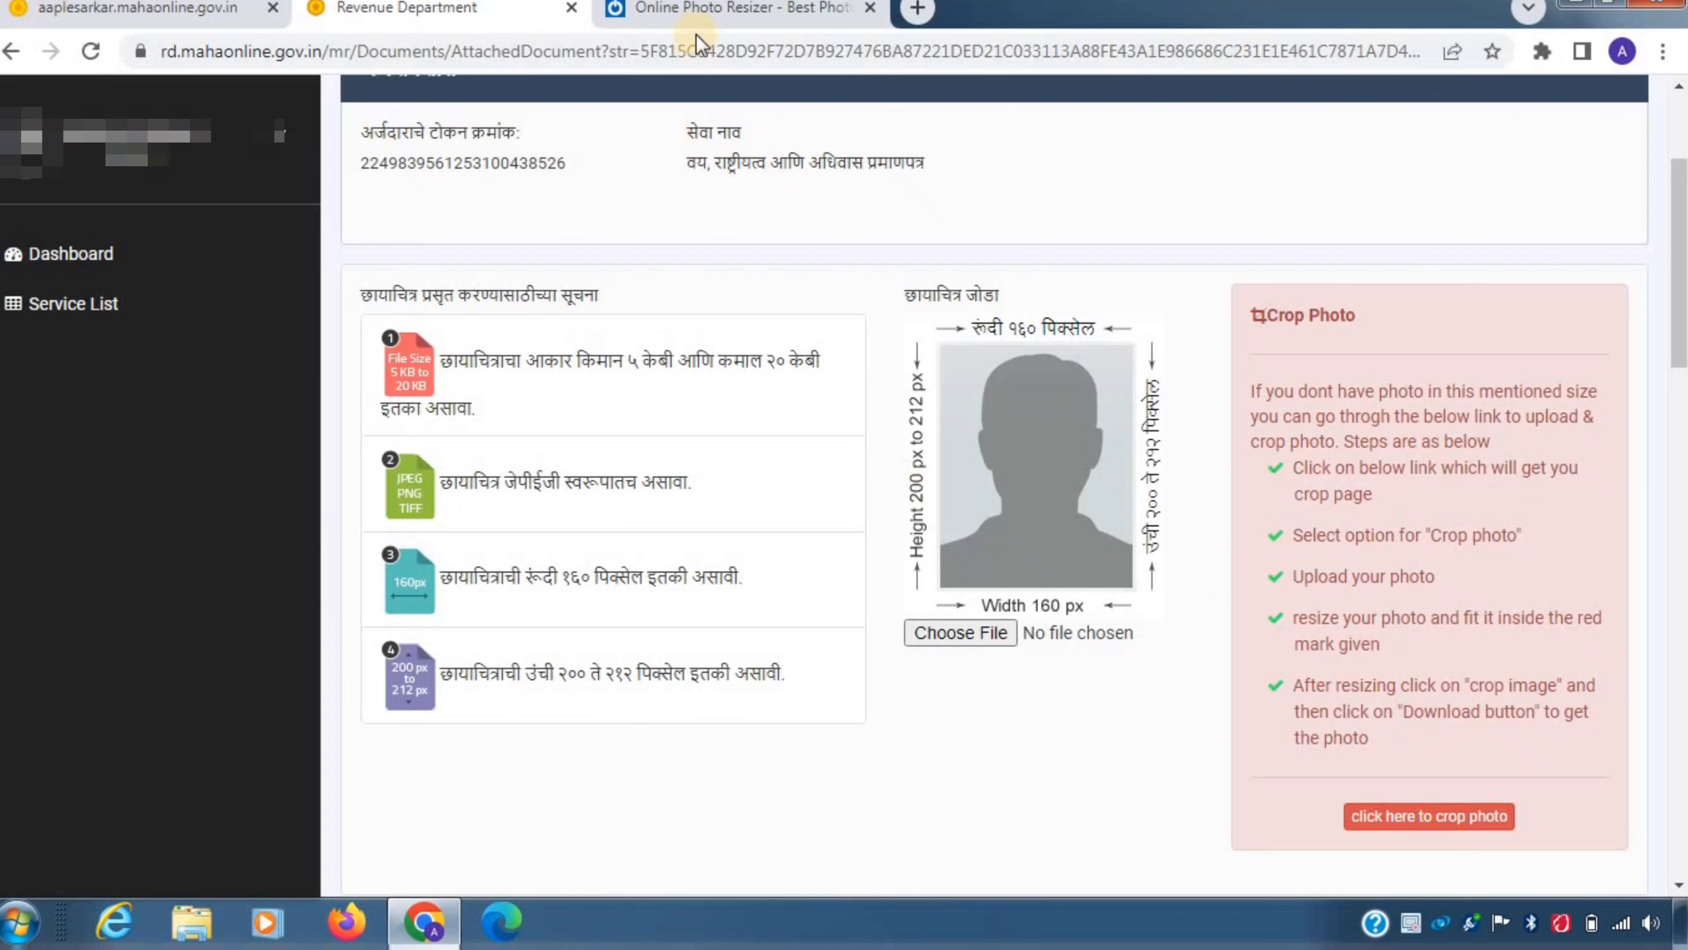
click(711, 13)
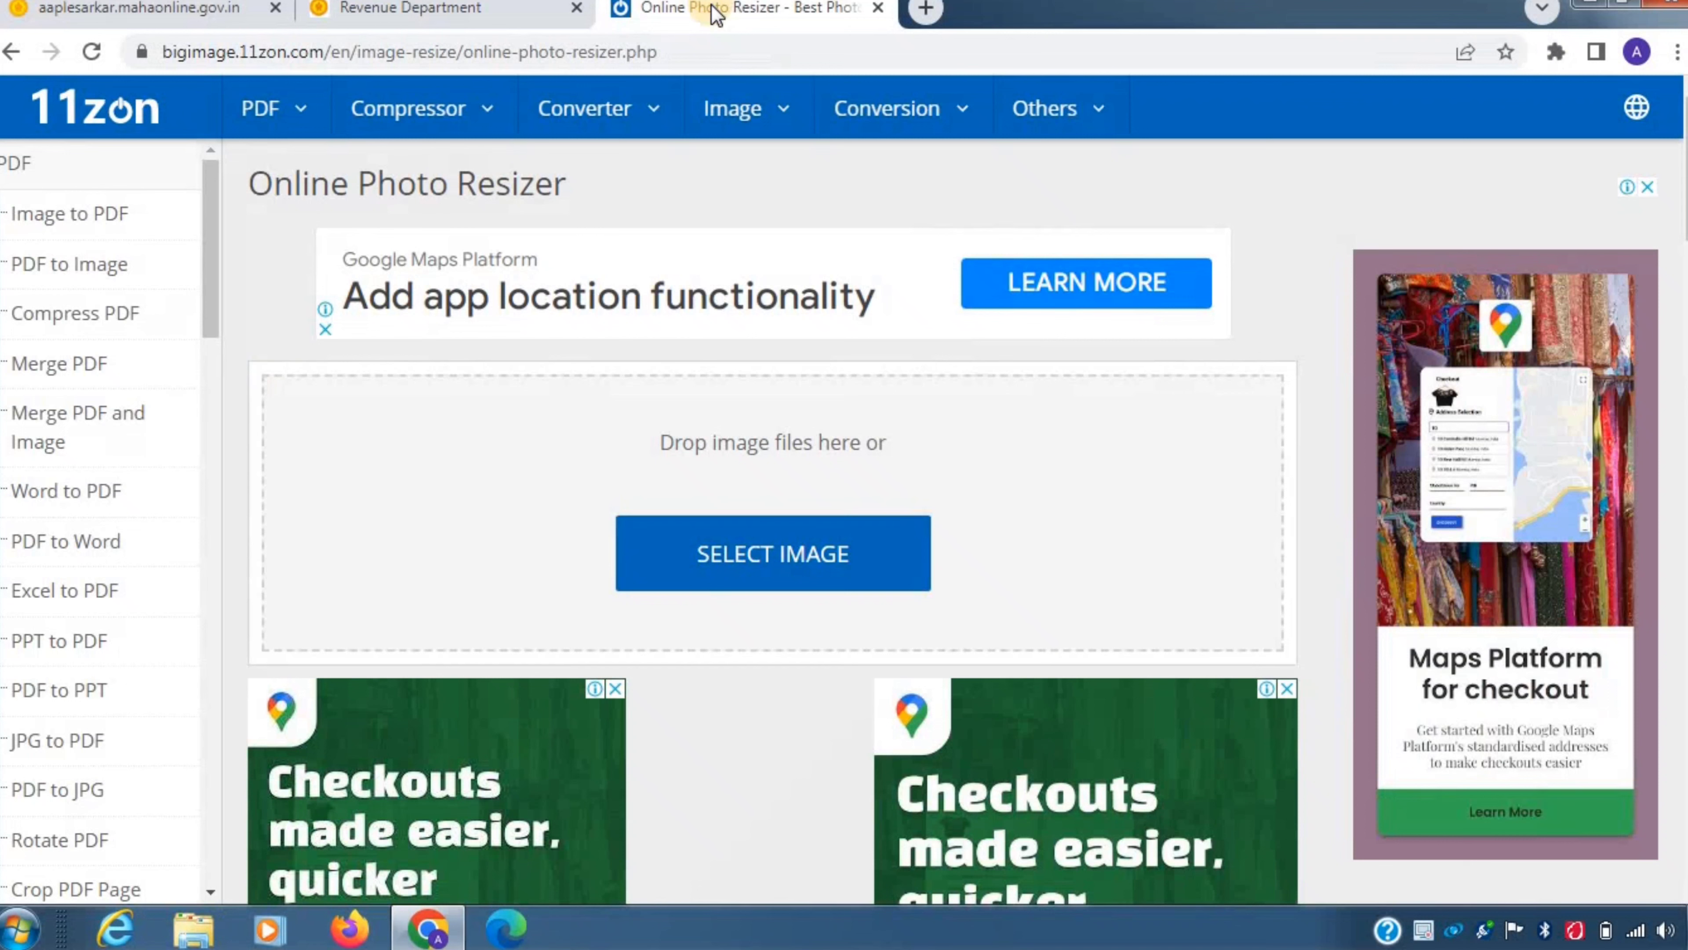
click(212, 191)
drag(211, 192, 212, 566)
click(84, 552)
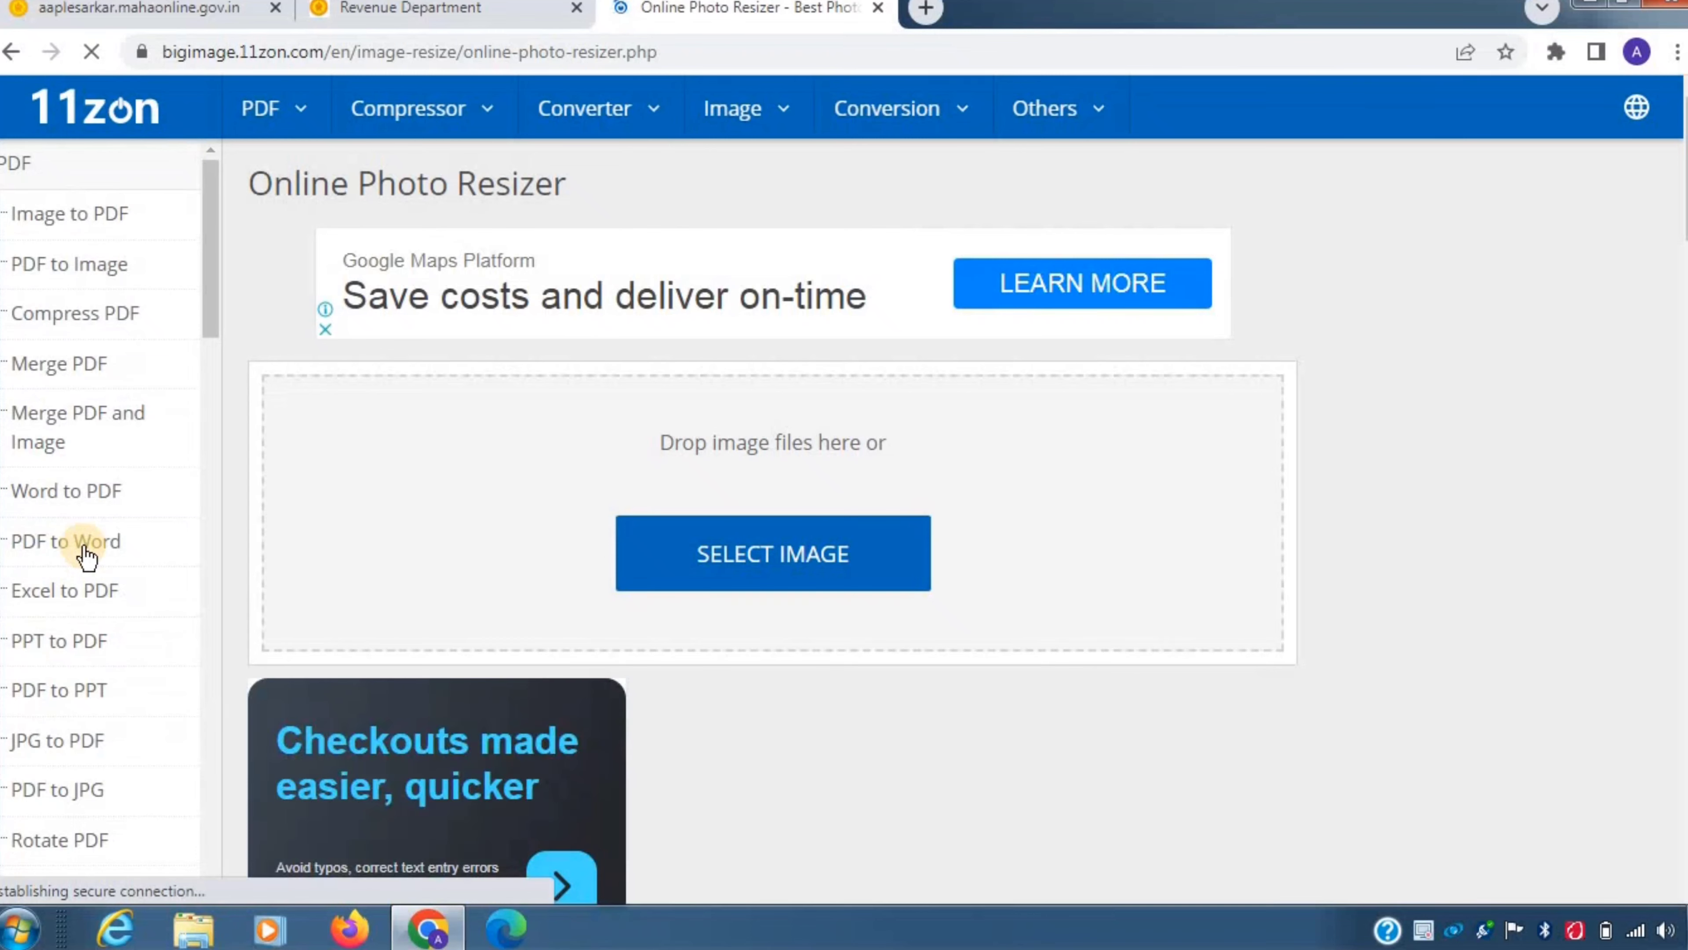
Step: Load photo_11zon (1) from the photo folder on the local disk into the resizer
click(727, 558)
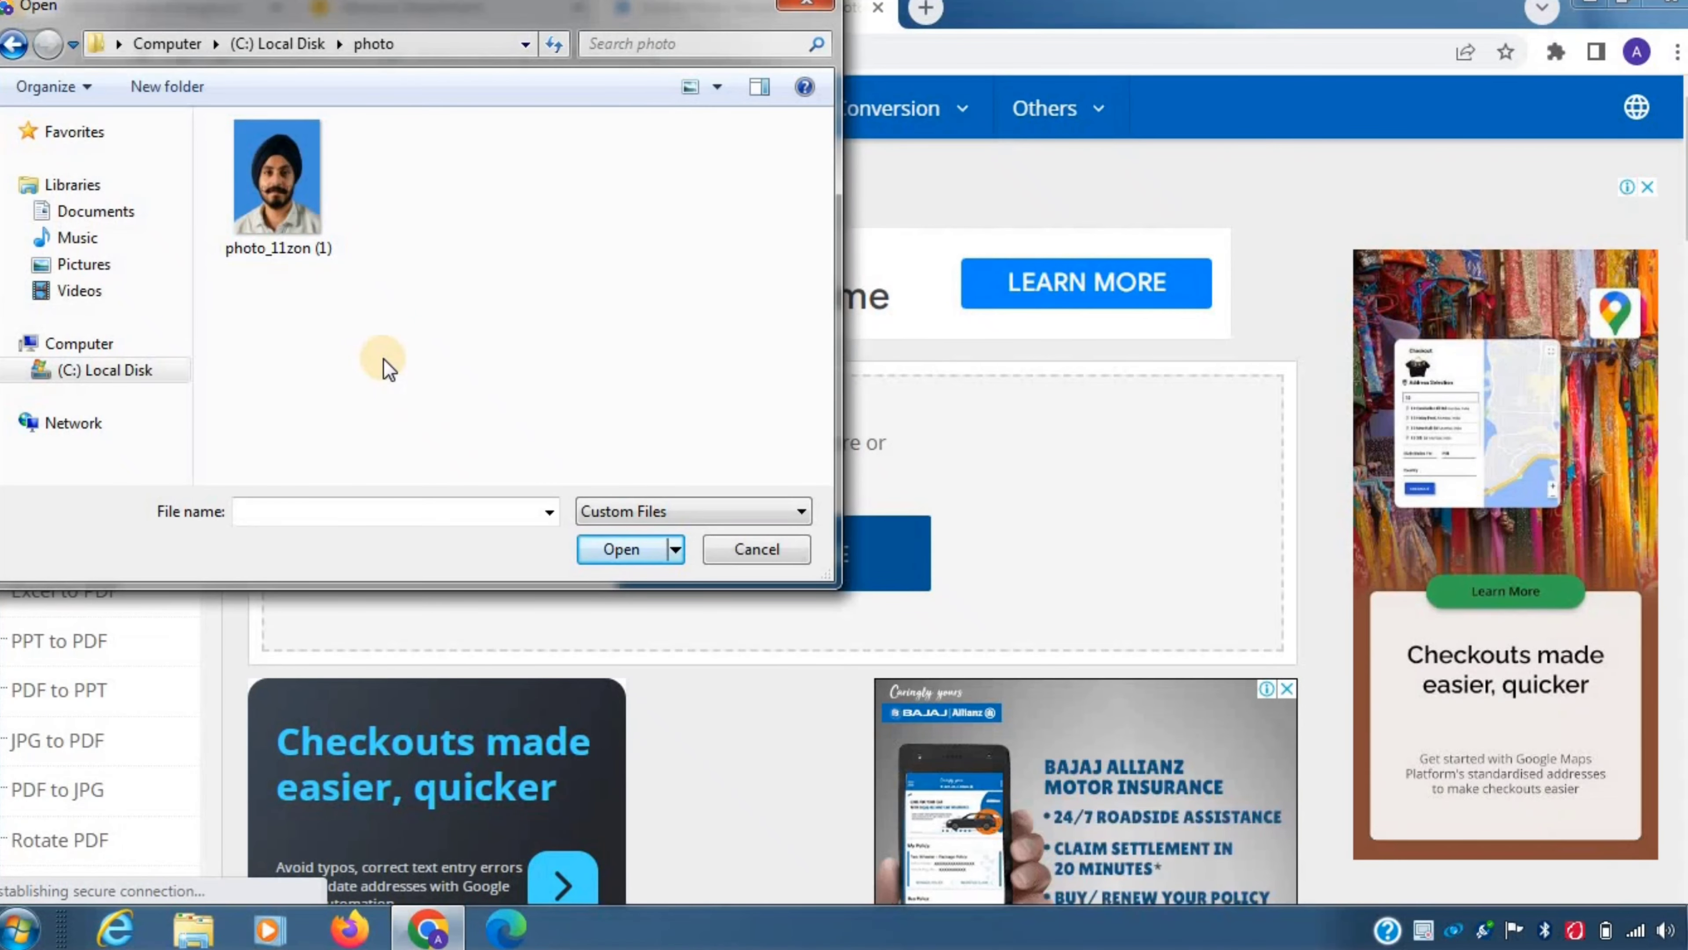
click(278, 183)
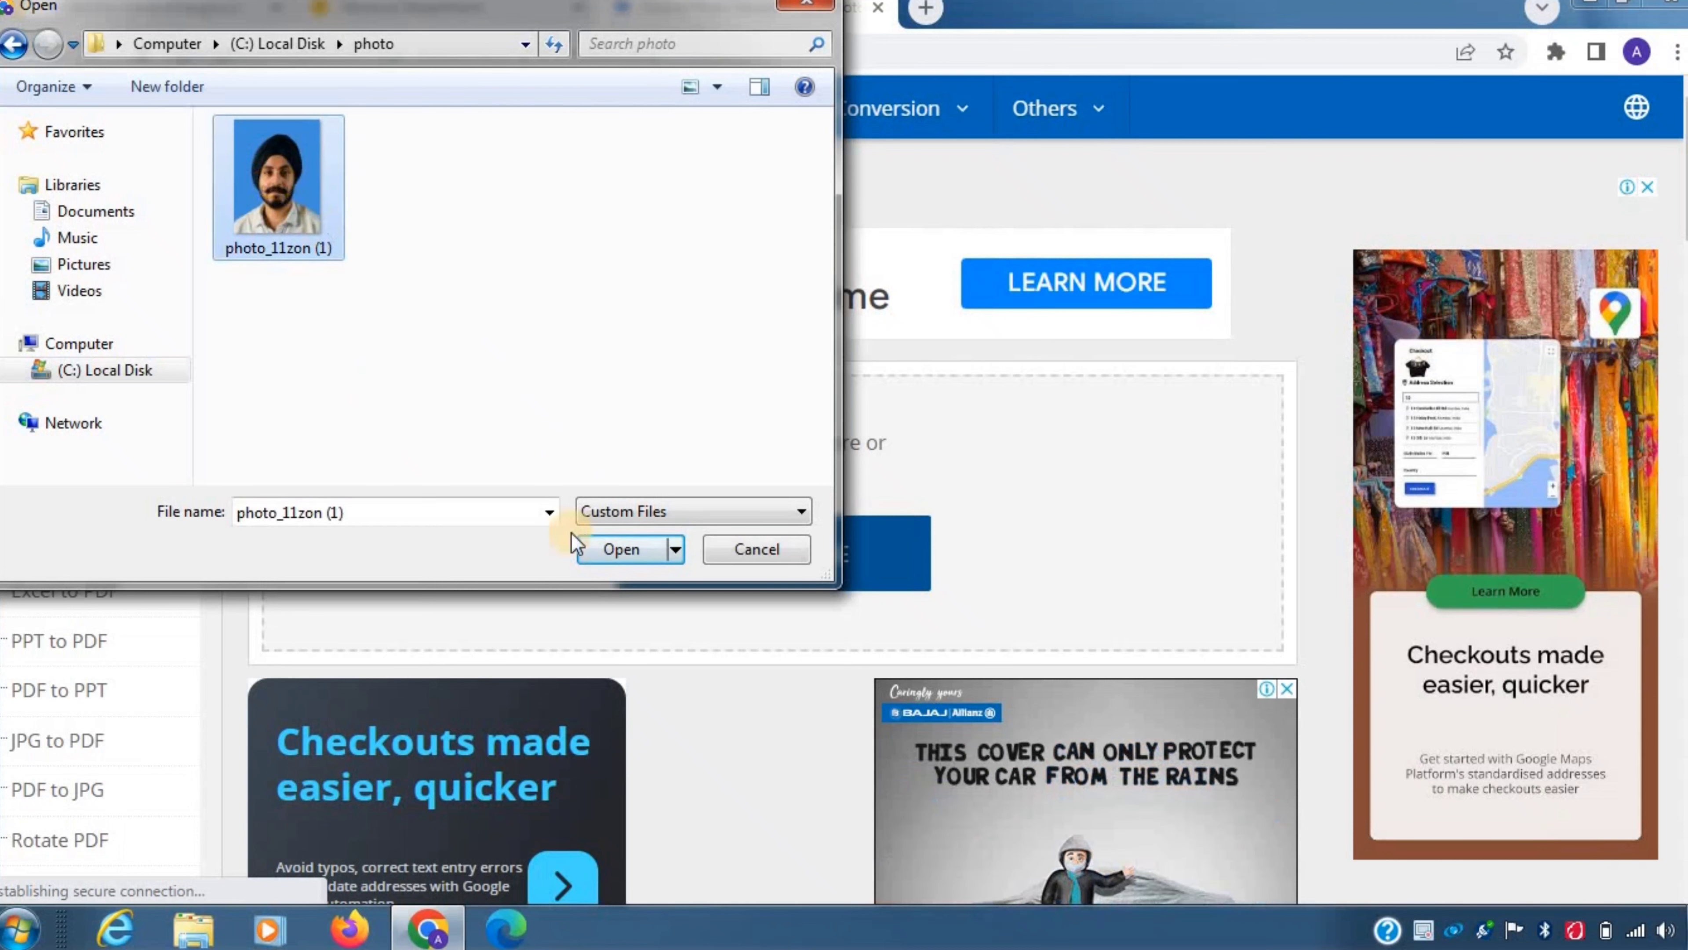
click(618, 550)
click(620, 549)
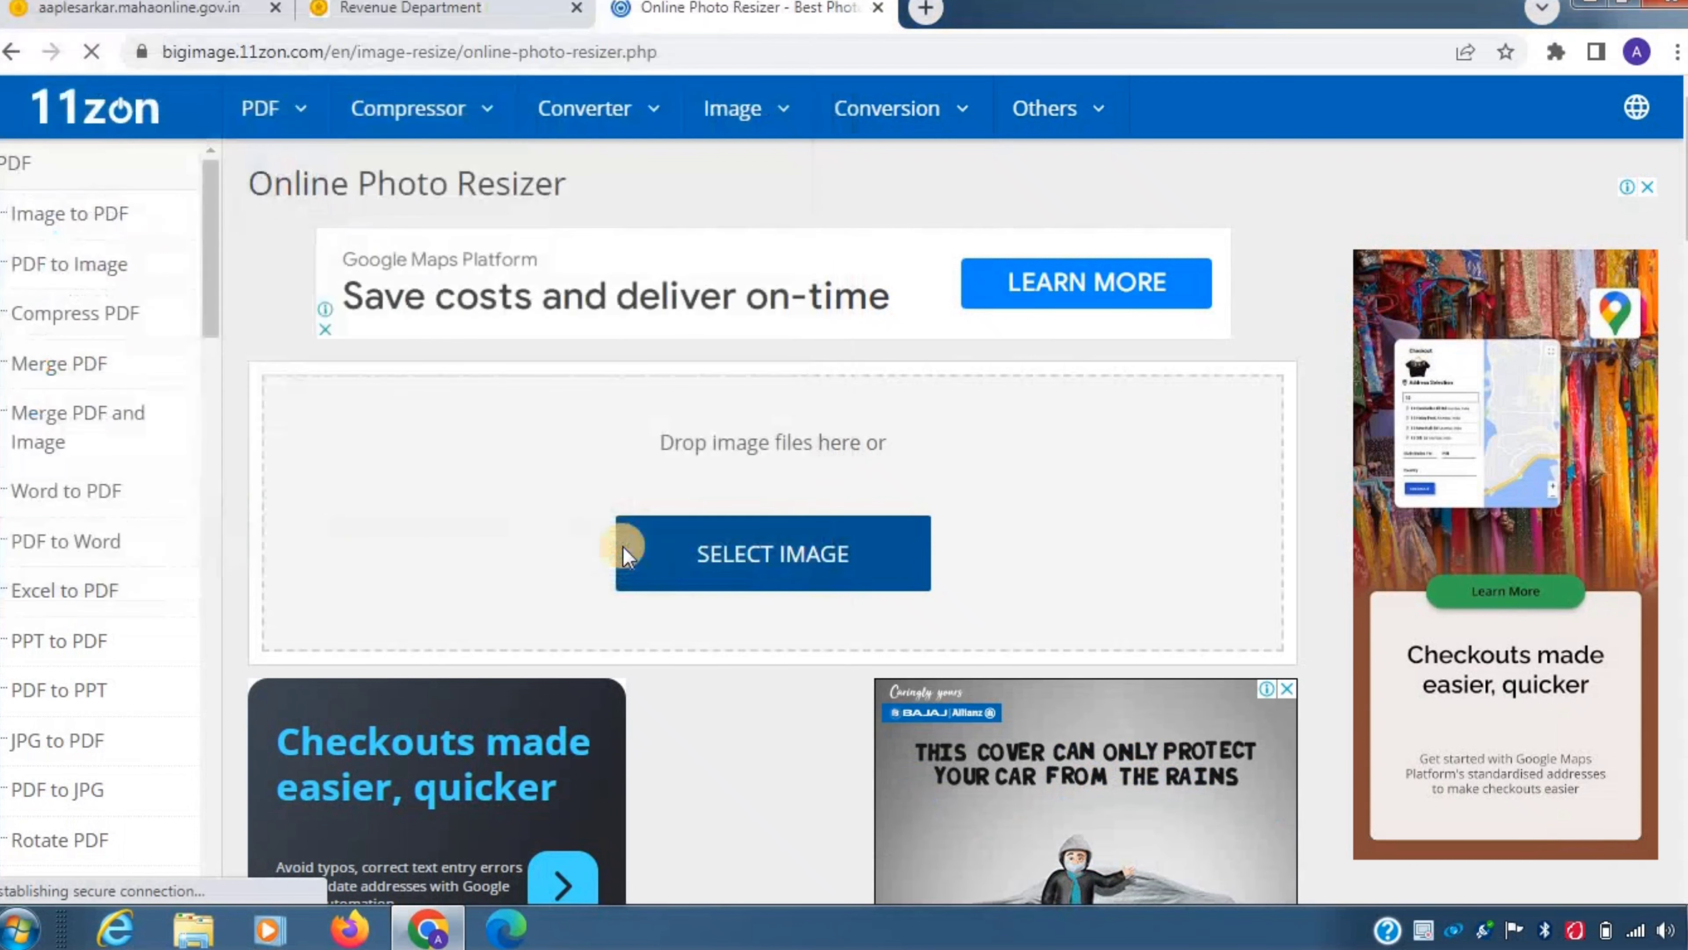
scroll(357, 461, down, 1)
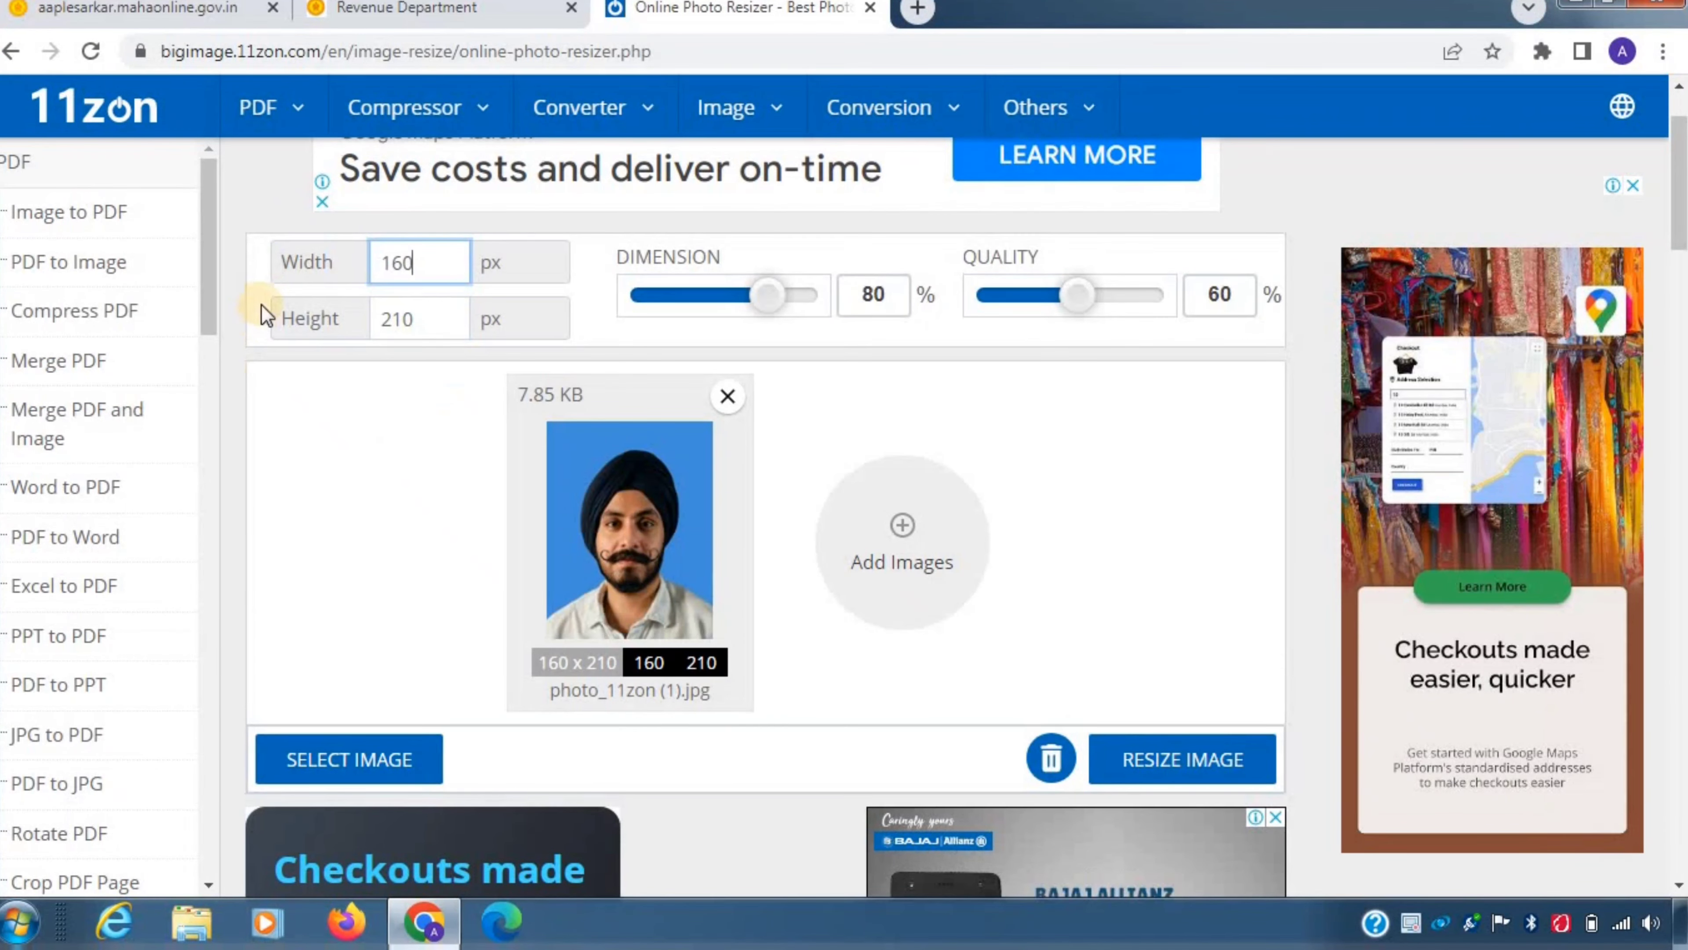
Step: Resize the applicant's photo to a width of 160 px and a height of 210 px
double_click(358, 264)
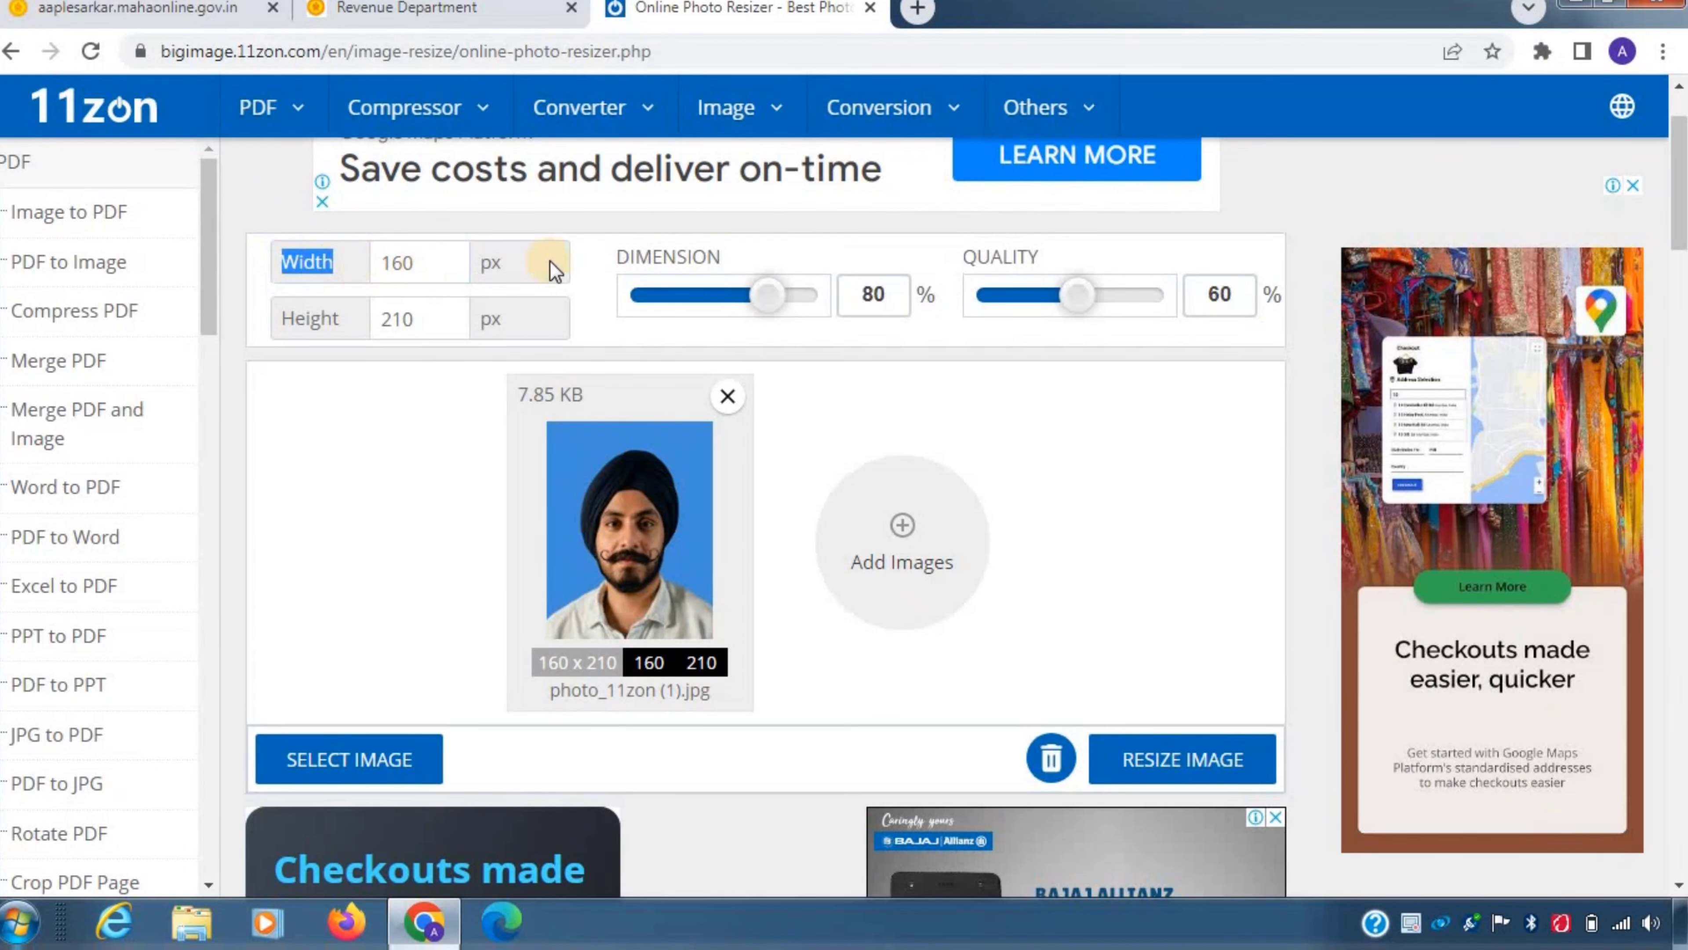
double_click(425, 320)
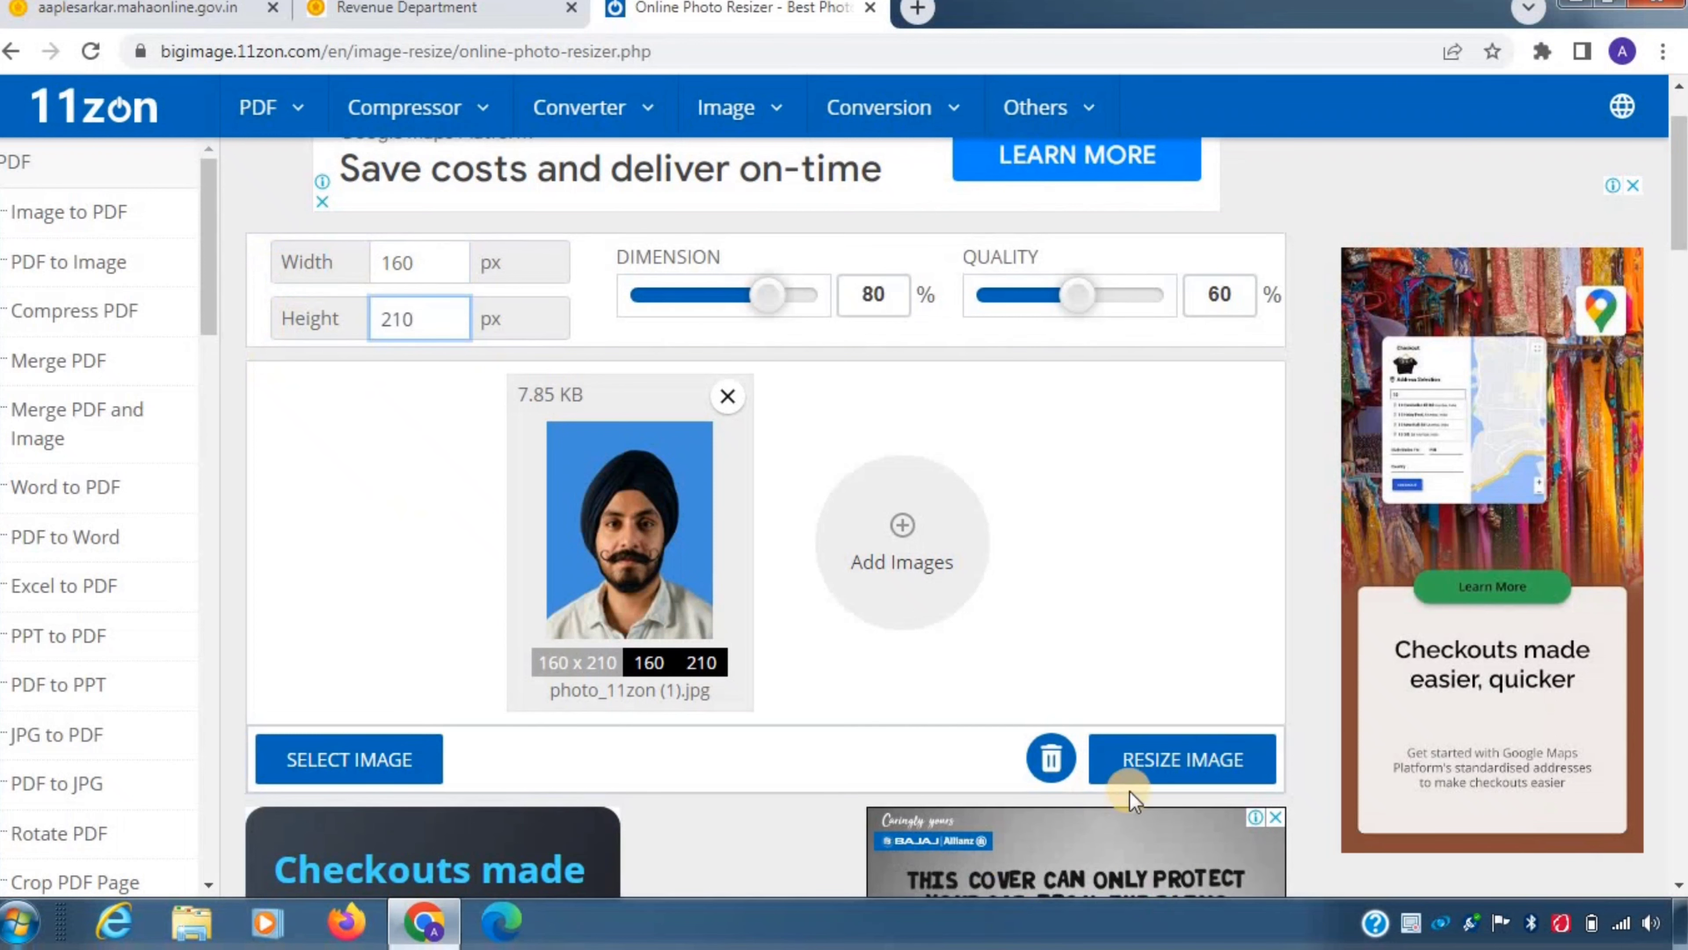
click(1238, 767)
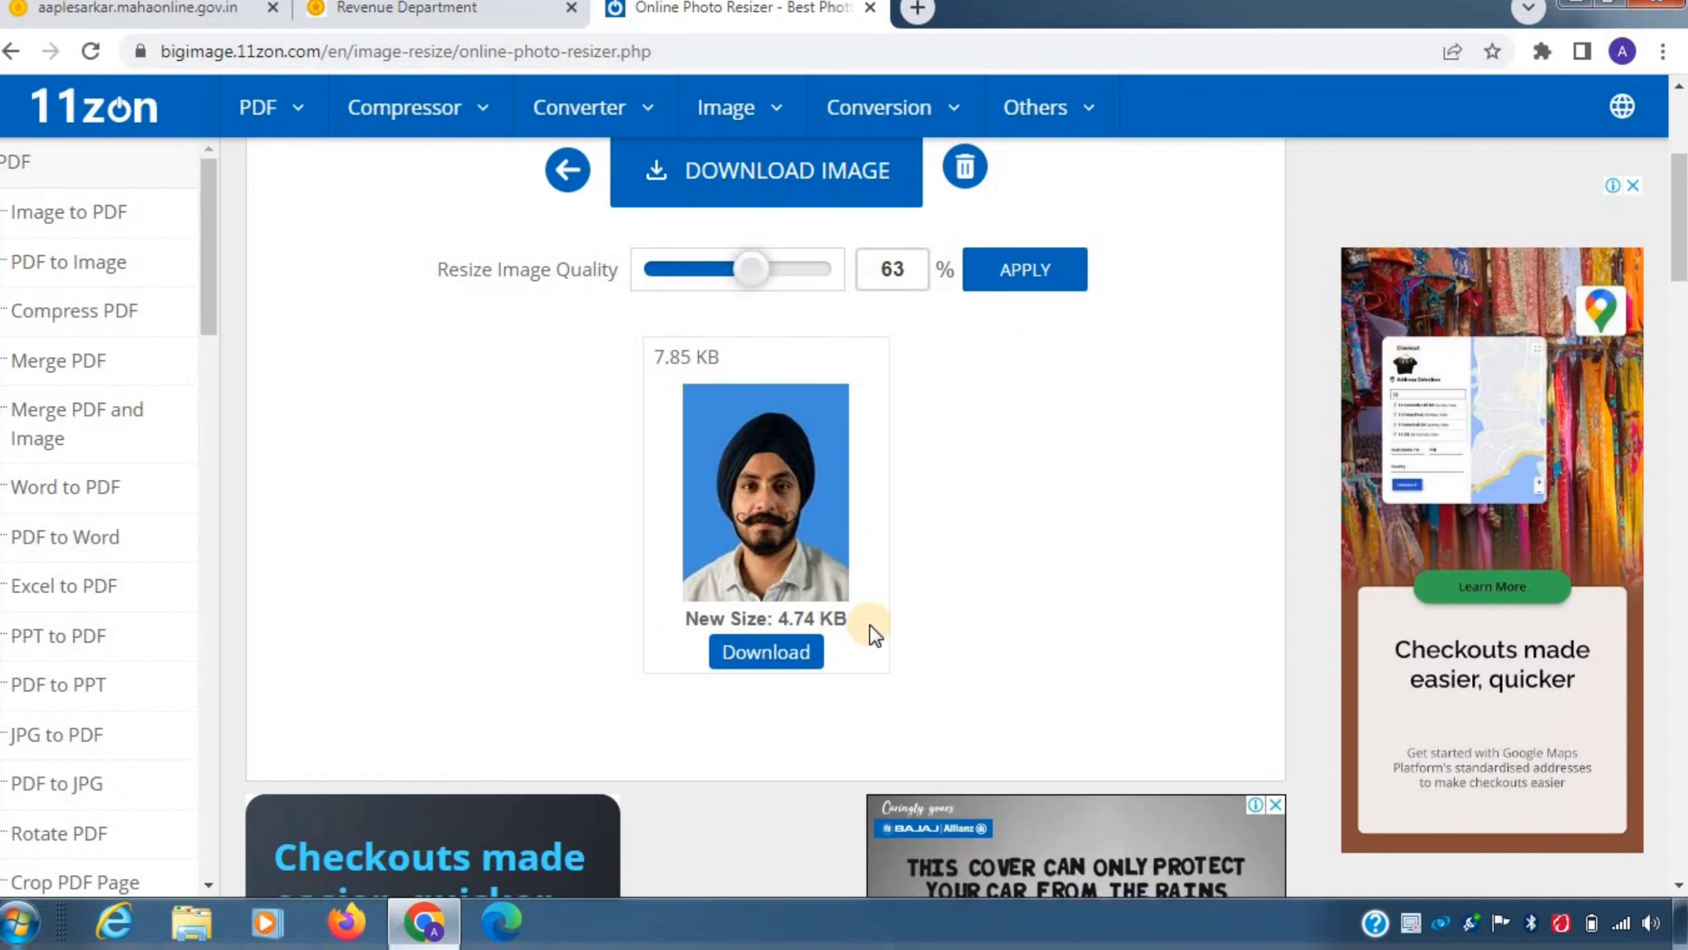
Step: Raise the resize image quality to 93% and apply it to the photo
click(847, 625)
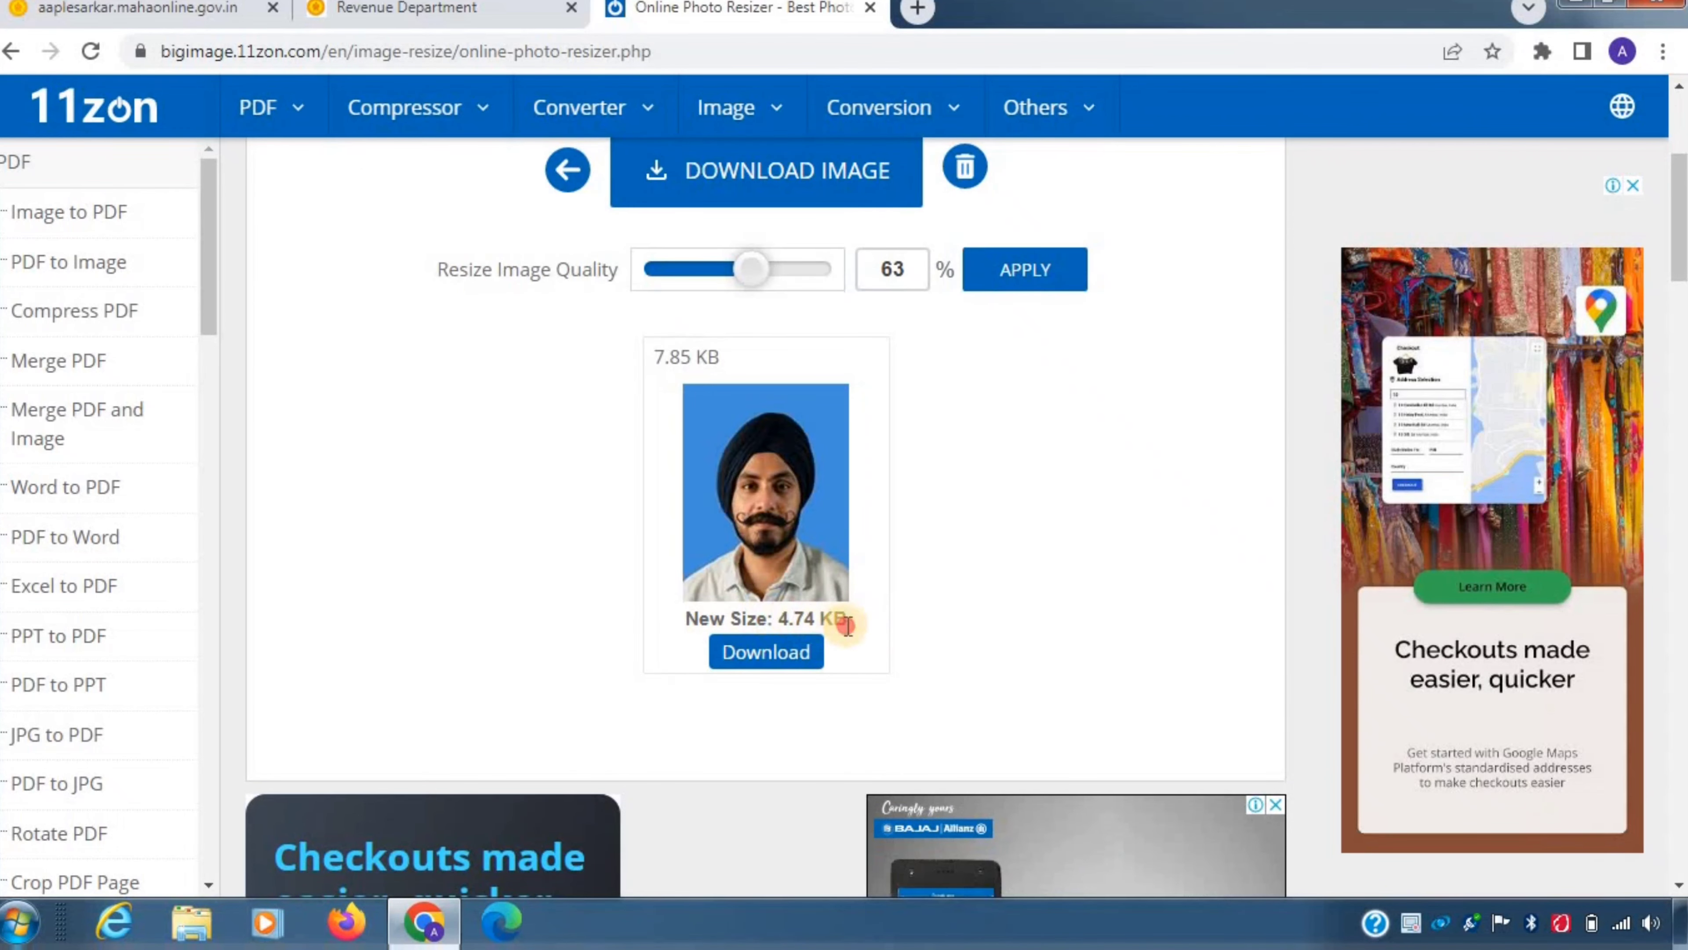
drag(848, 625, 765, 625)
click(864, 627)
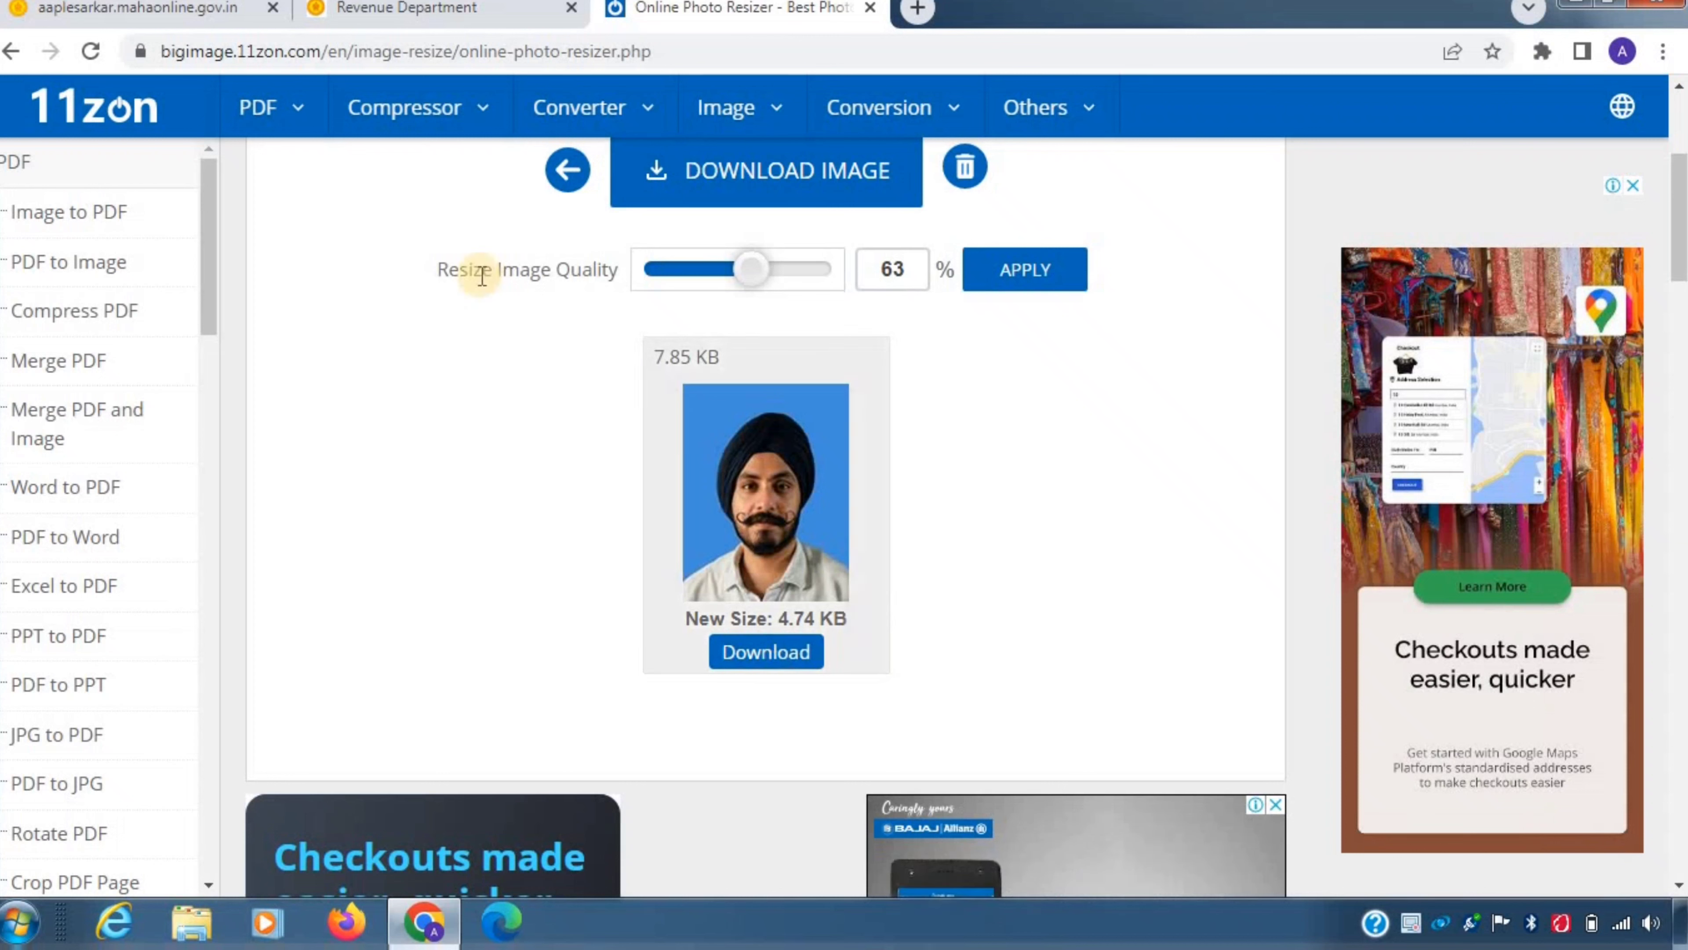
drag(736, 283, 802, 282)
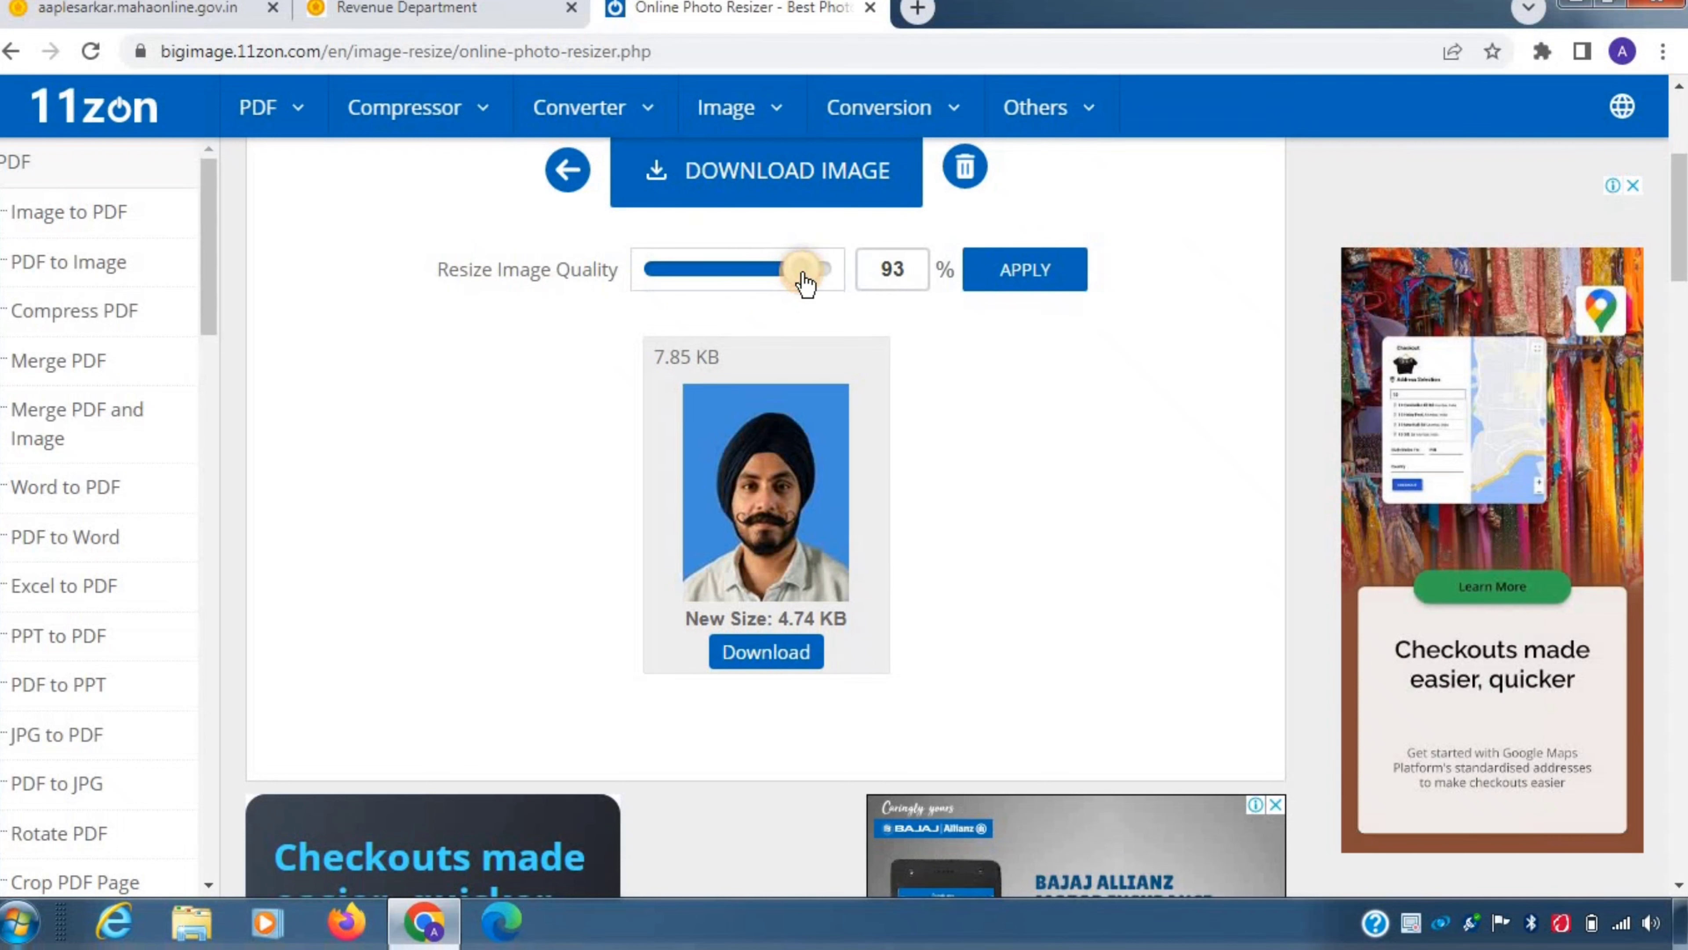
click(1057, 273)
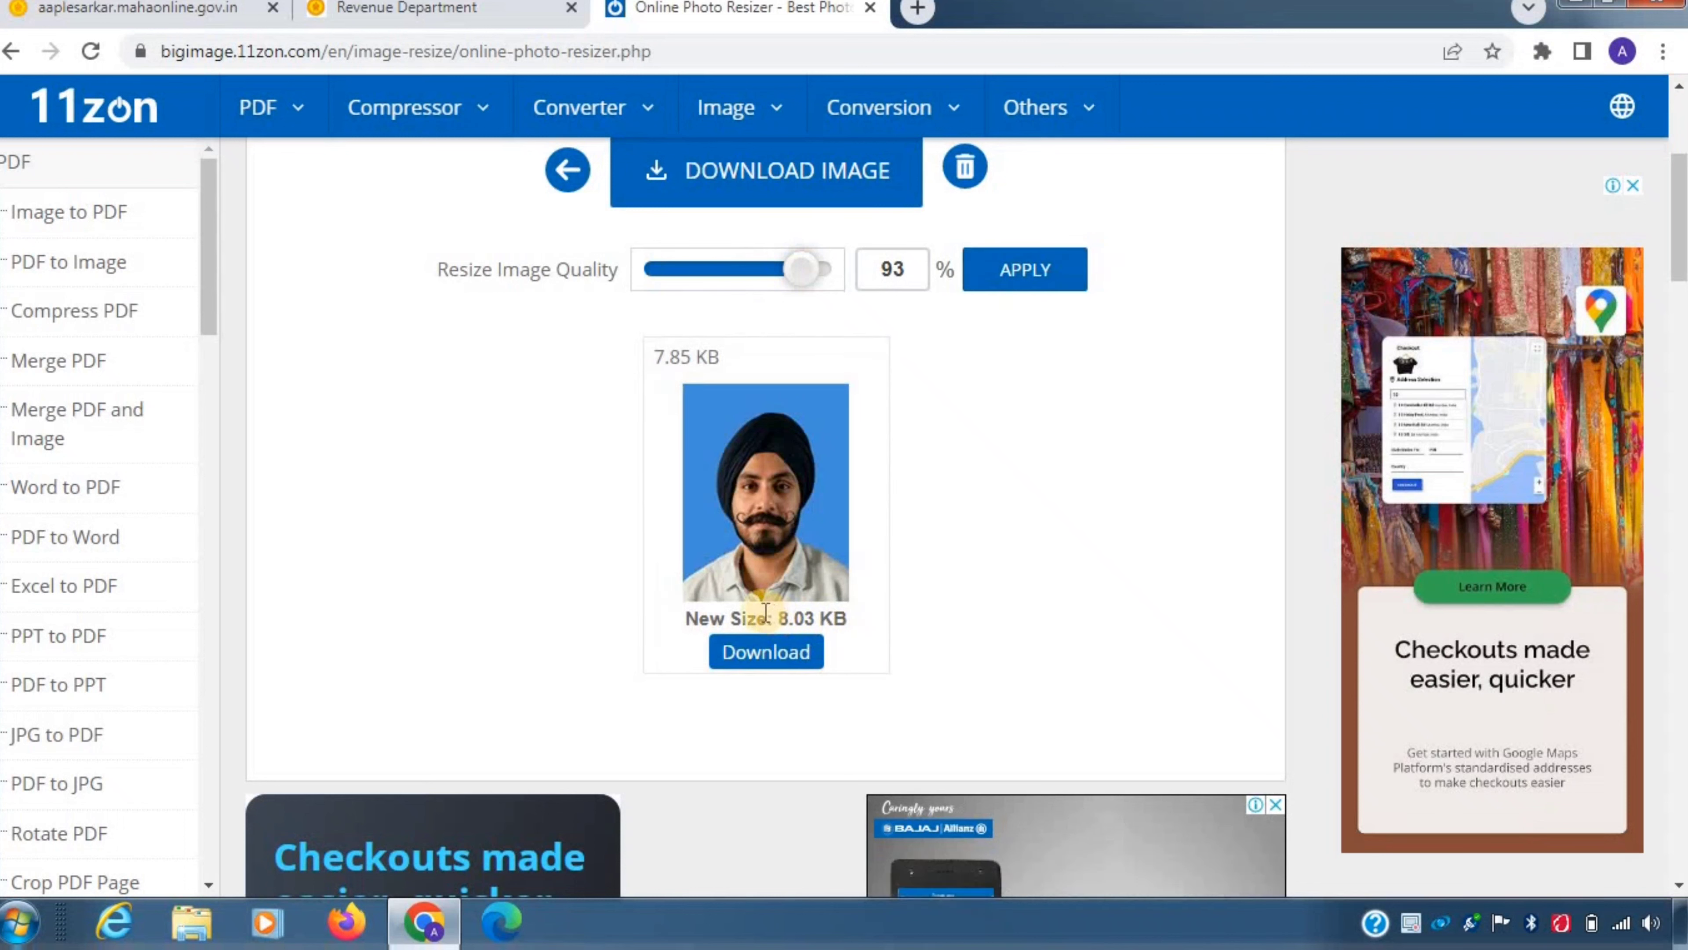
Step: Check the new file size, download the resized photo and return to the Revenue Department document upload page
drag(769, 618, 861, 638)
click(861, 637)
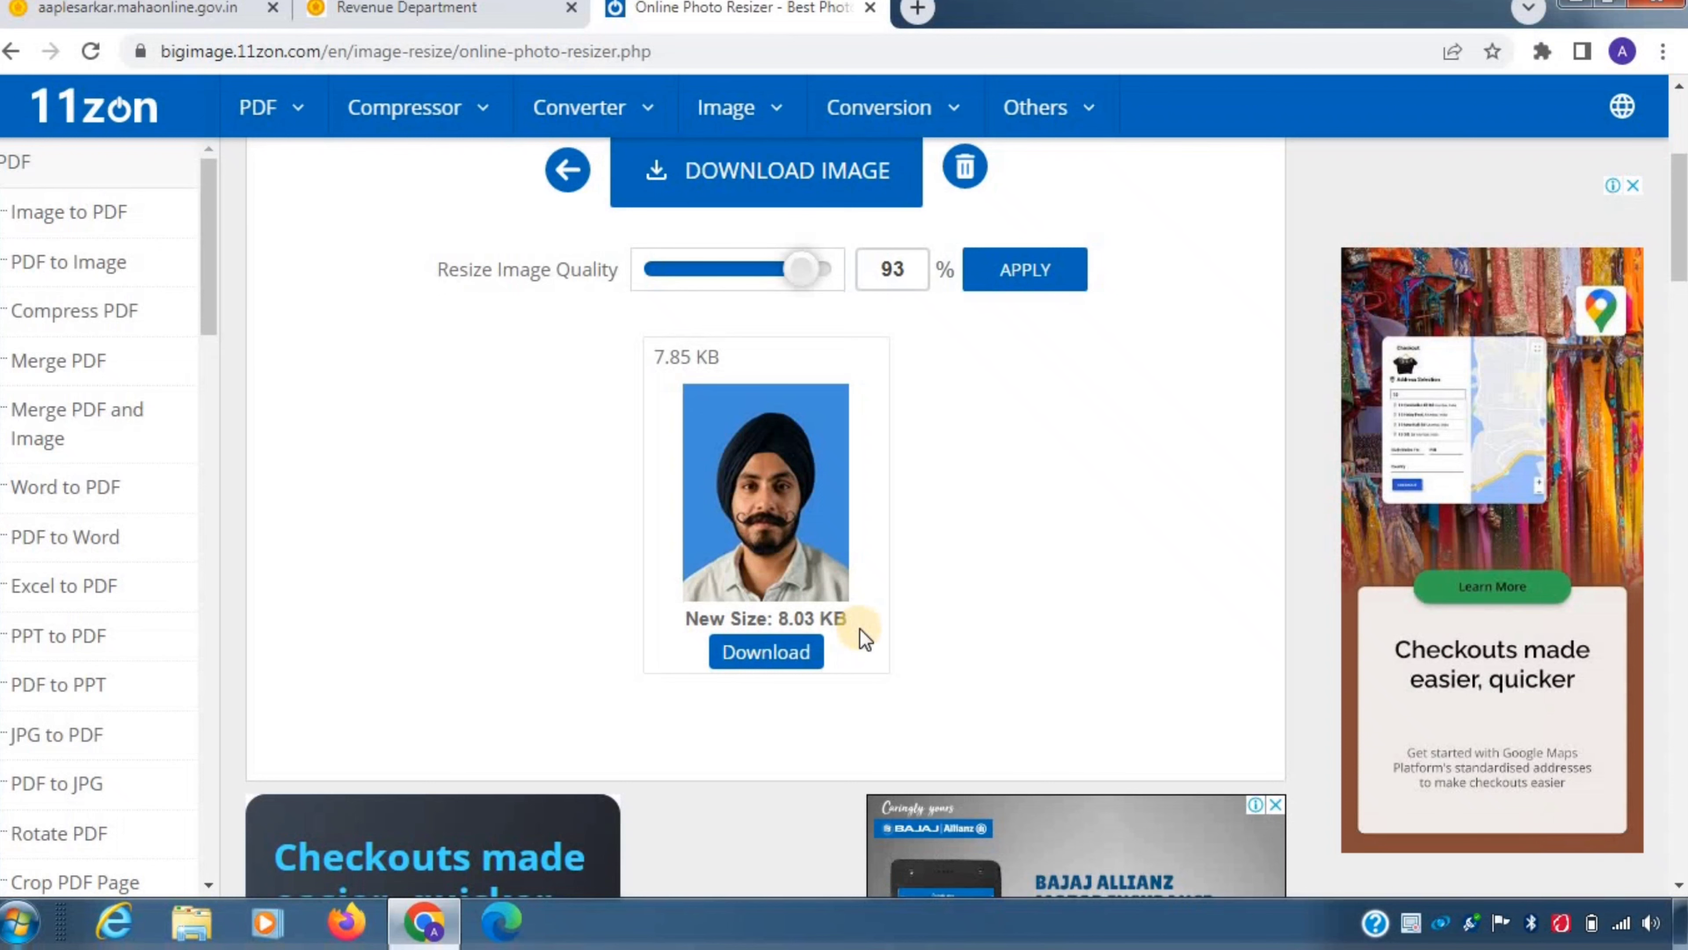
click(756, 661)
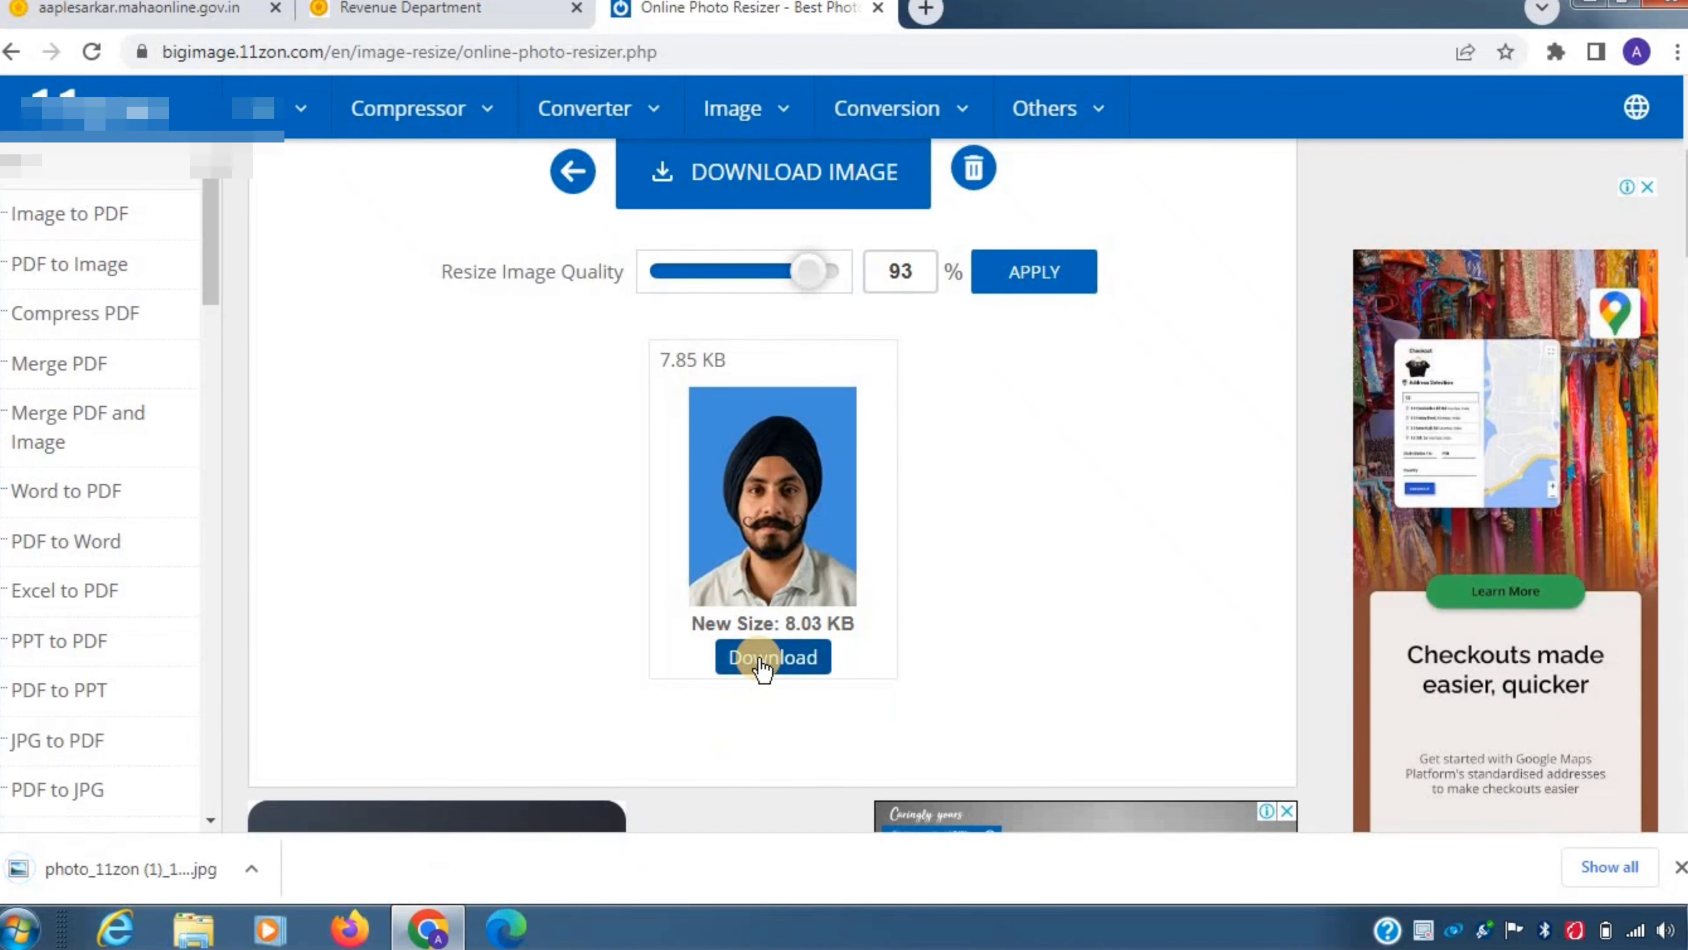
click(412, 9)
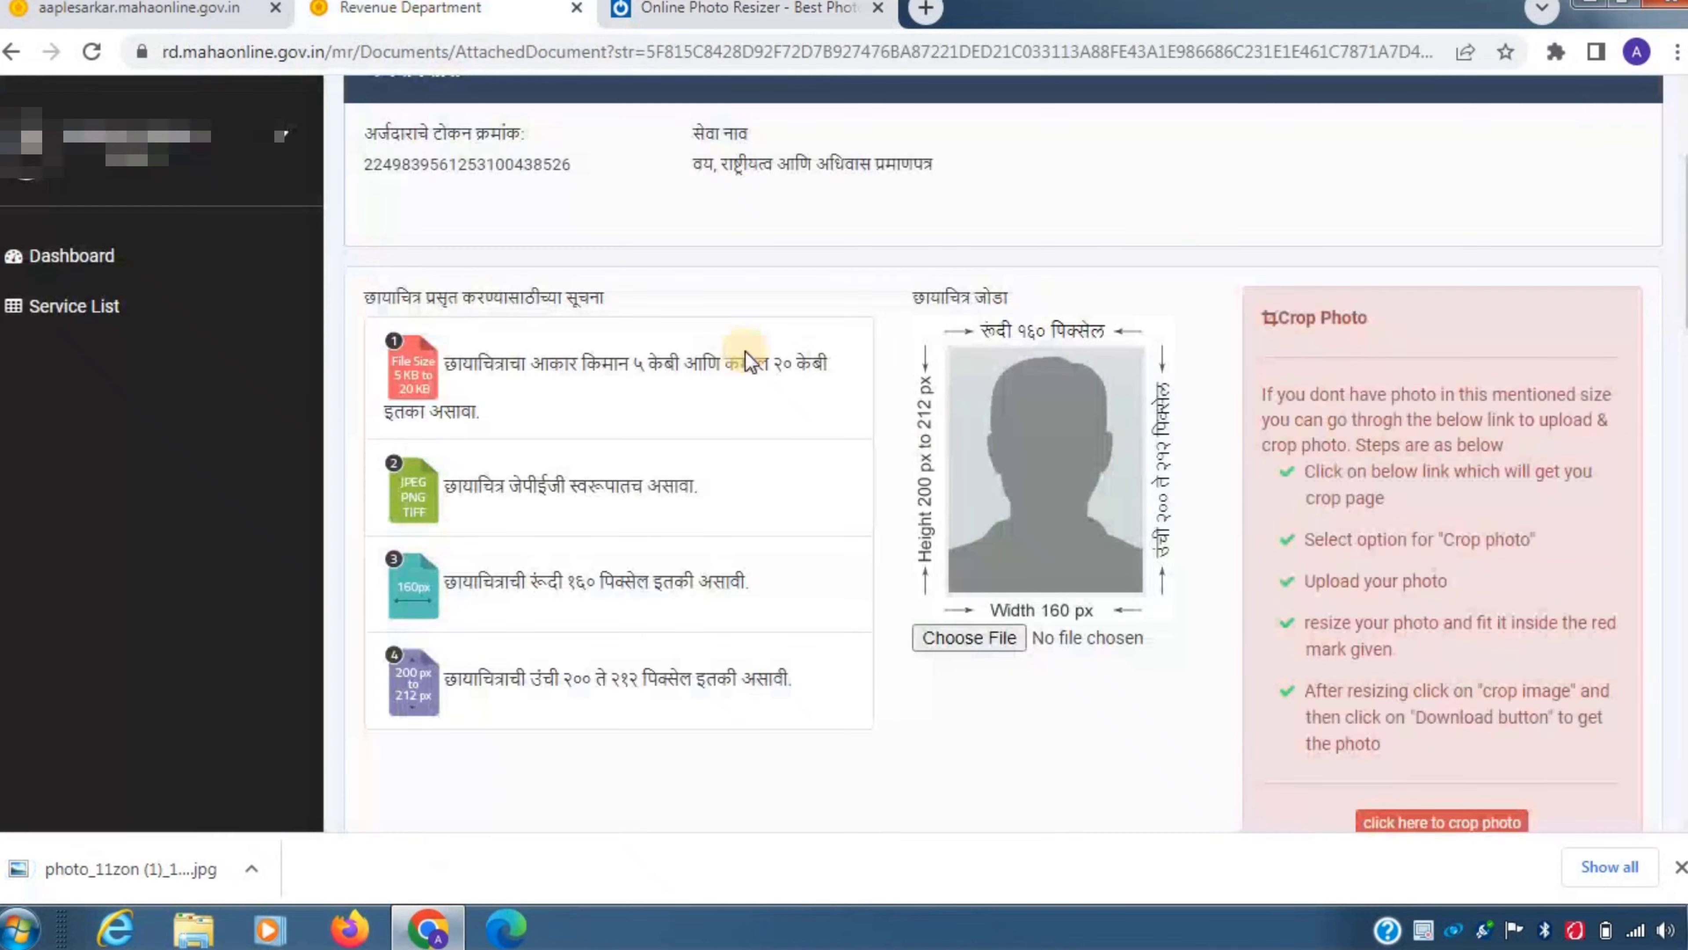
click(964, 635)
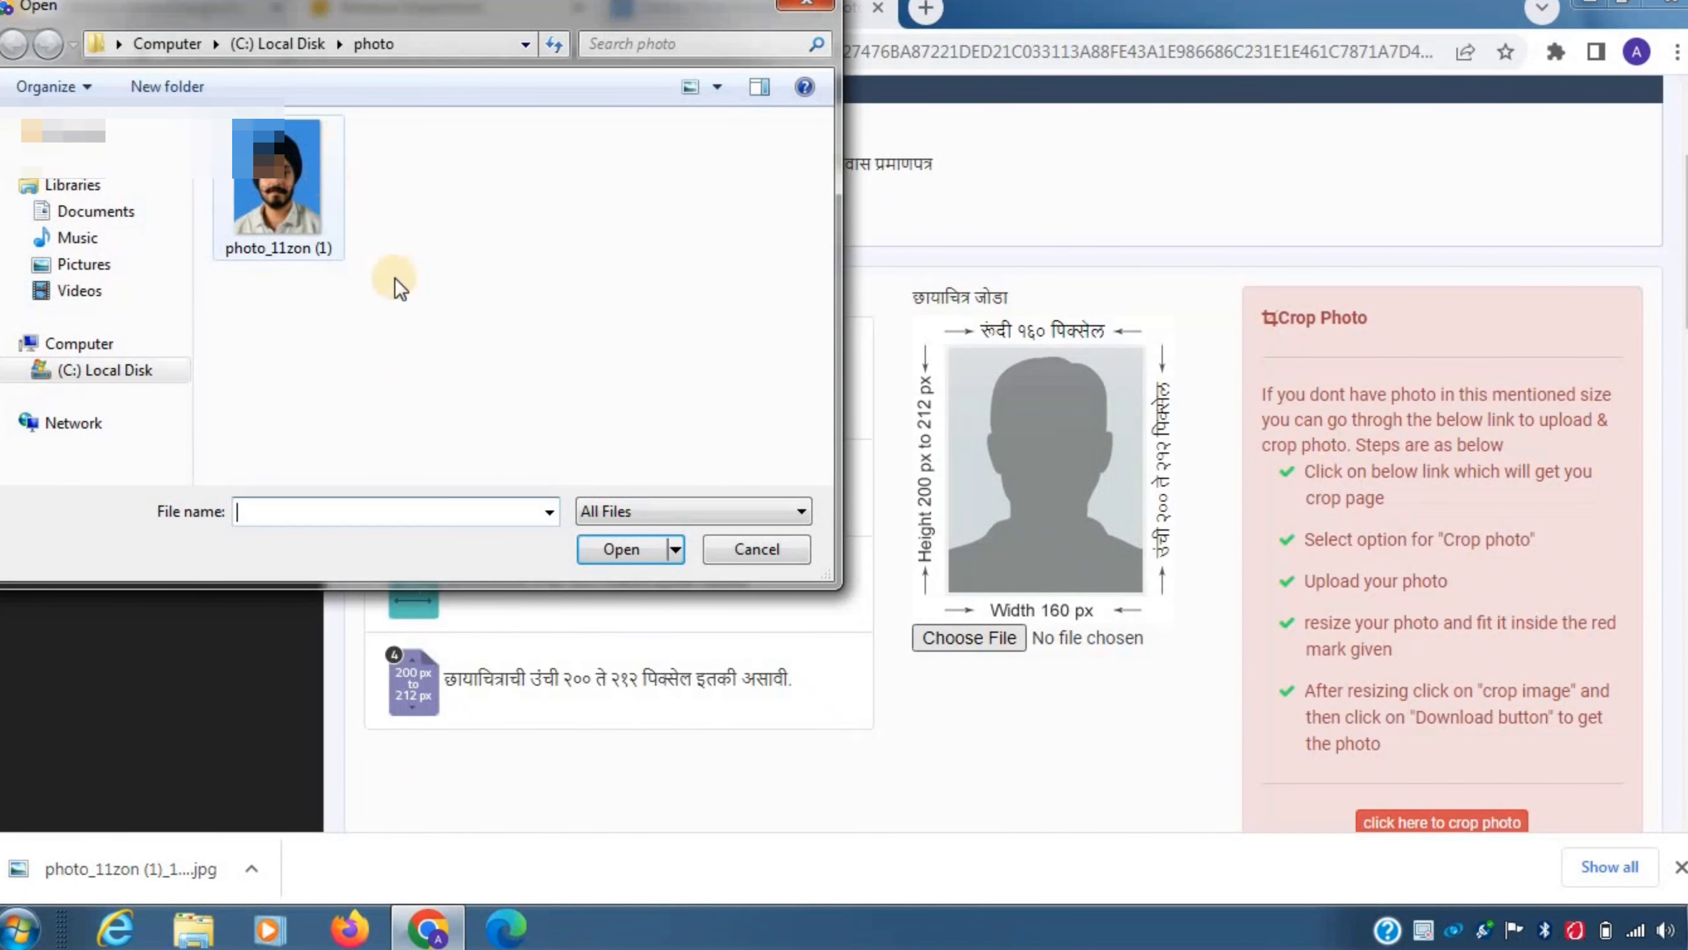
click(745, 554)
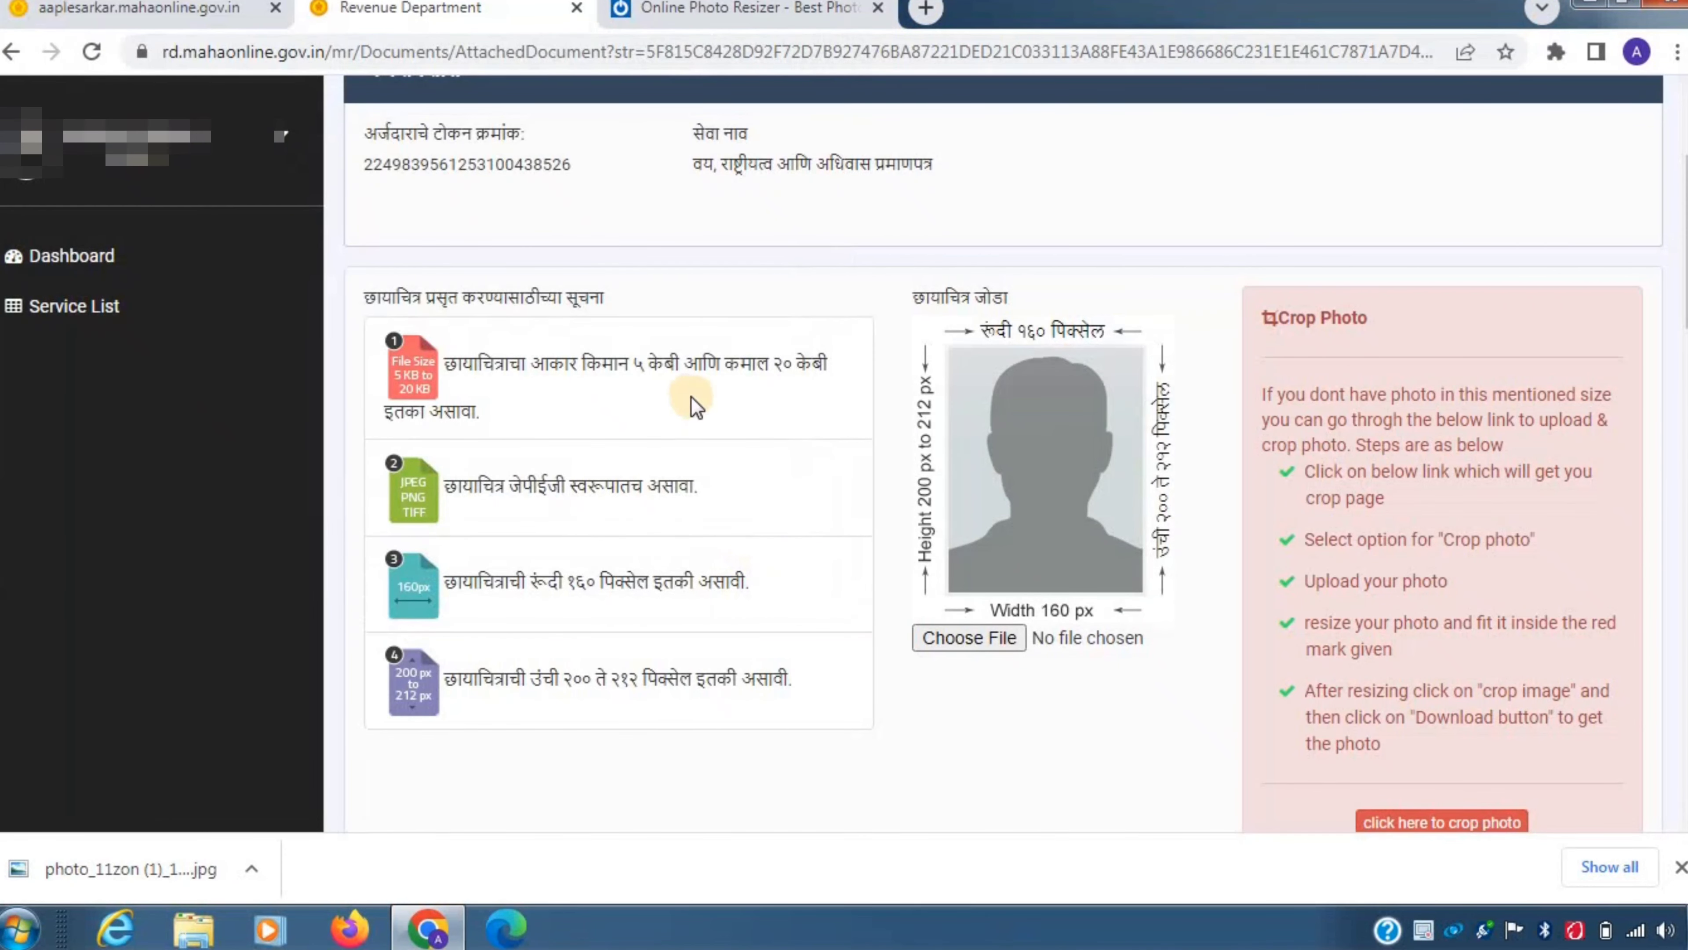
Step: Check the file format and size limits for identity proof and select आधार कार्ड (Aadhaar card) as the identity document
scroll(667, 405, down, 5)
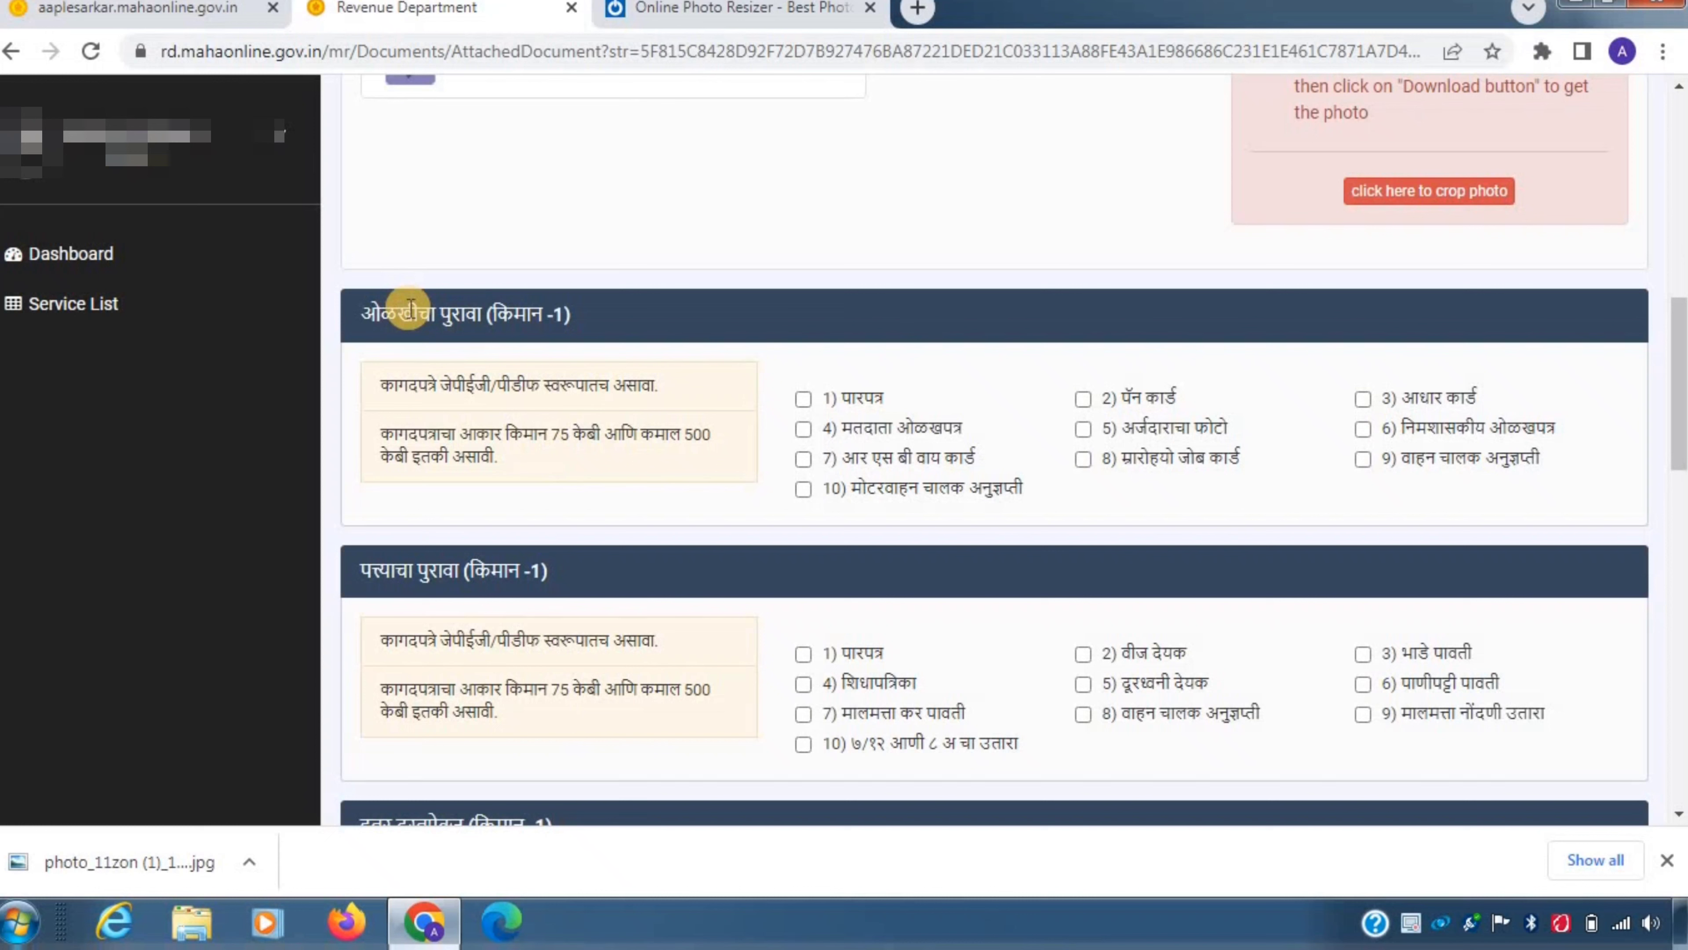
drag(340, 312, 634, 320)
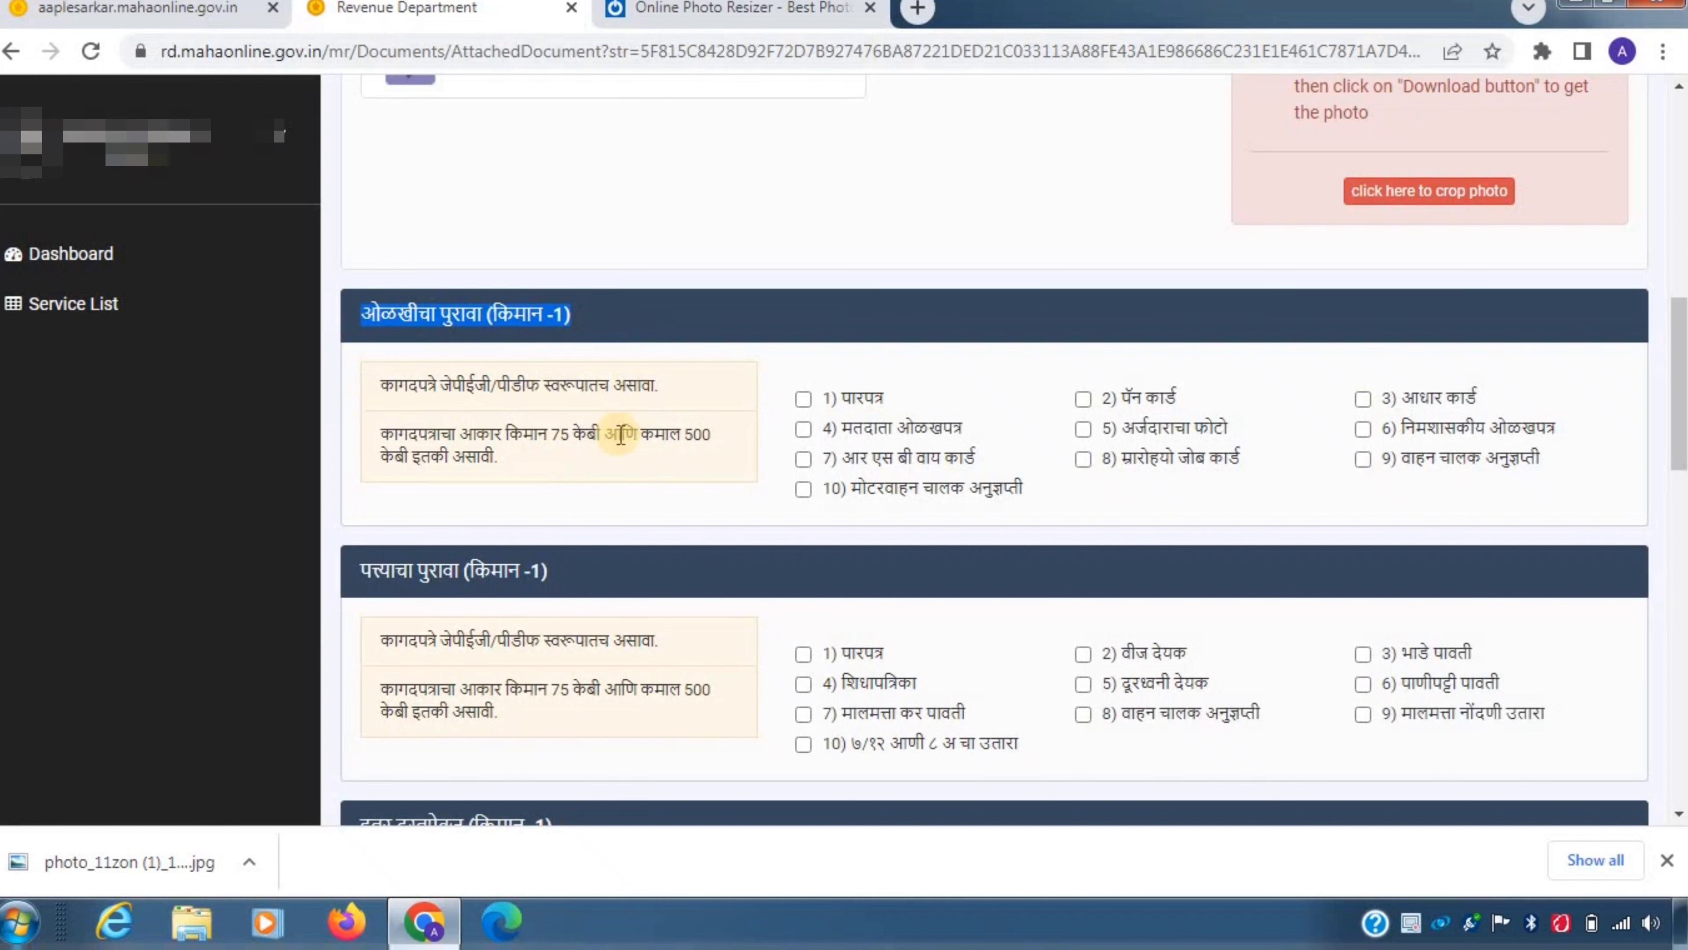
drag(539, 437, 742, 441)
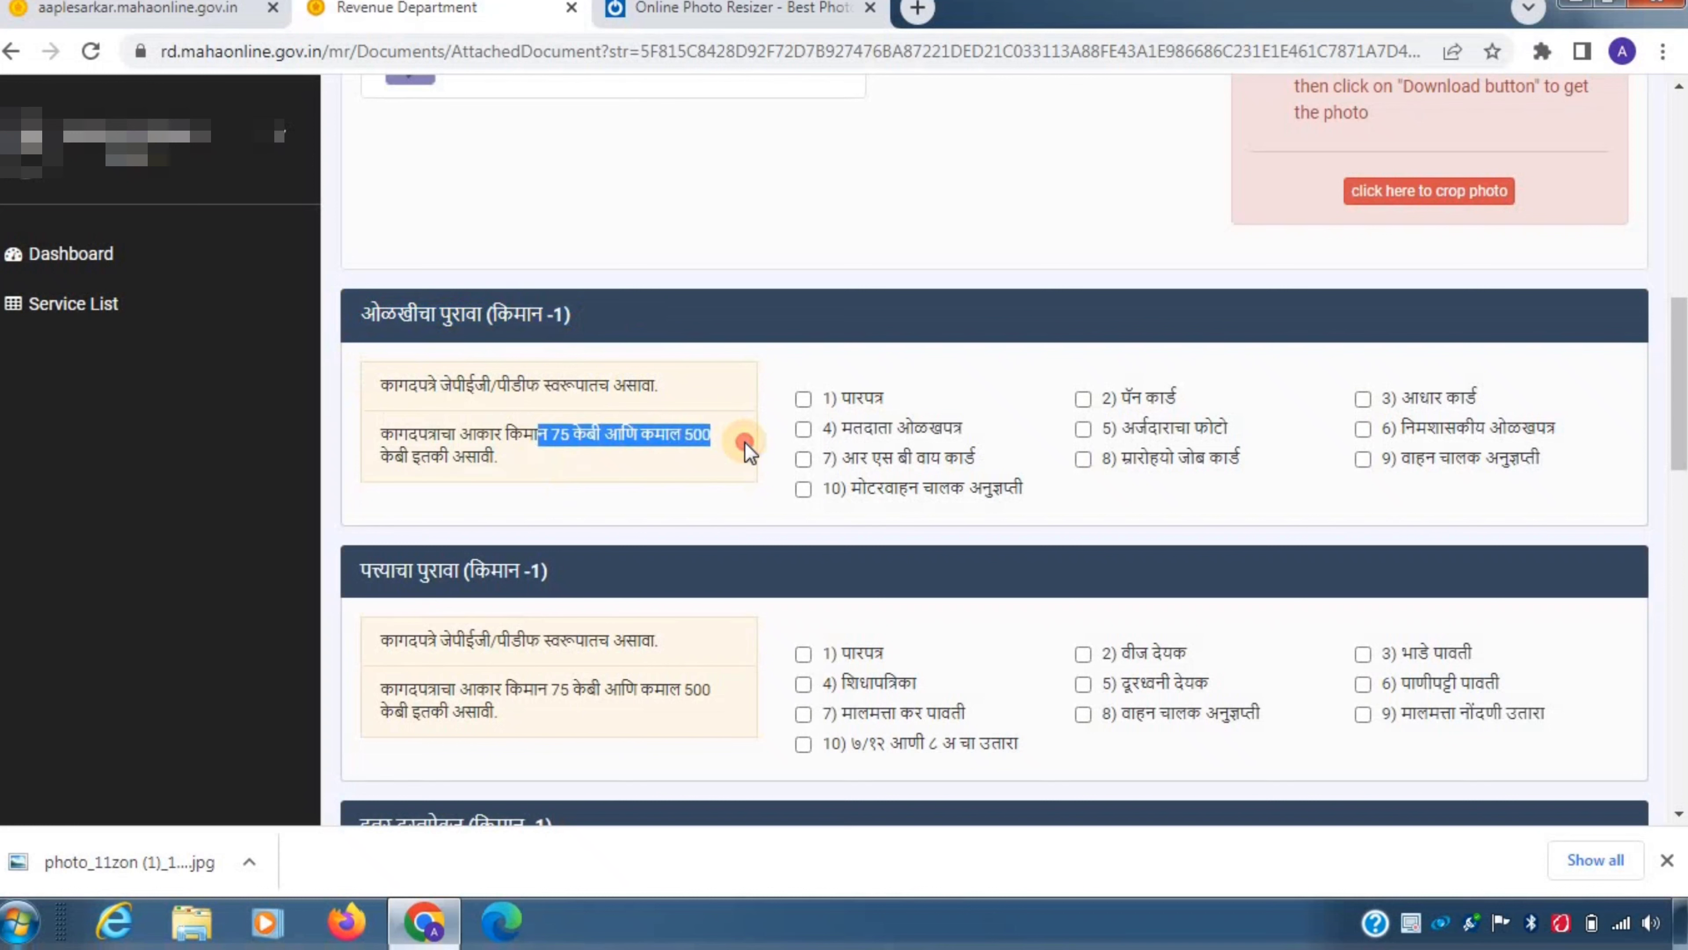
click(750, 445)
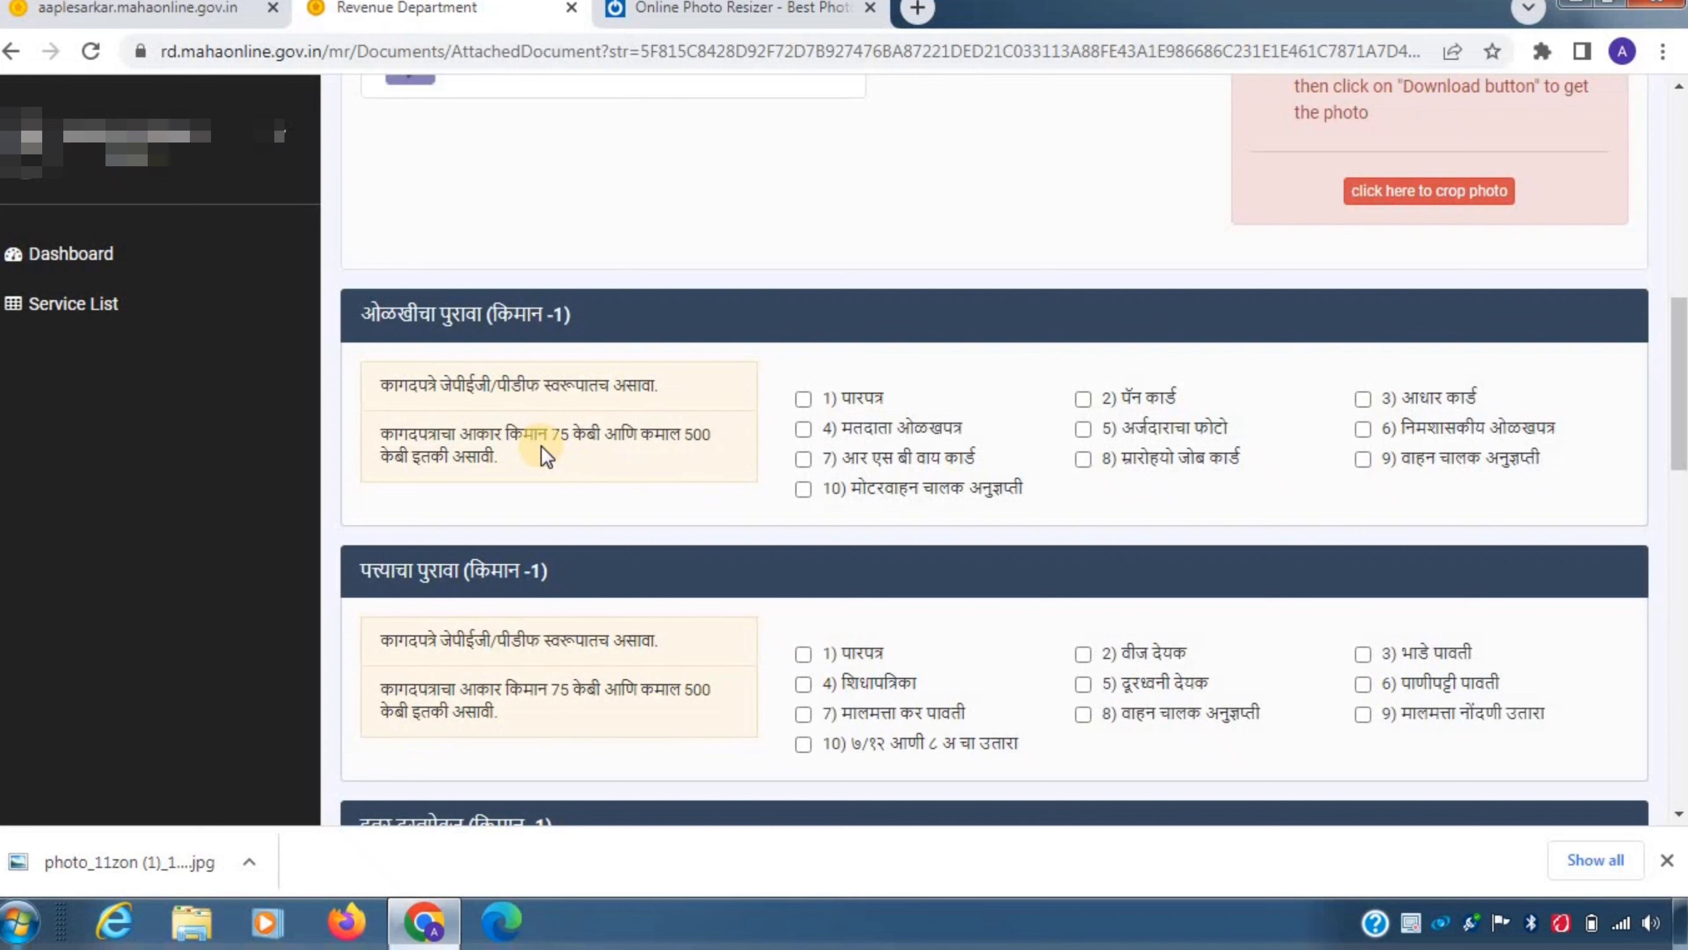
drag(541, 445, 743, 450)
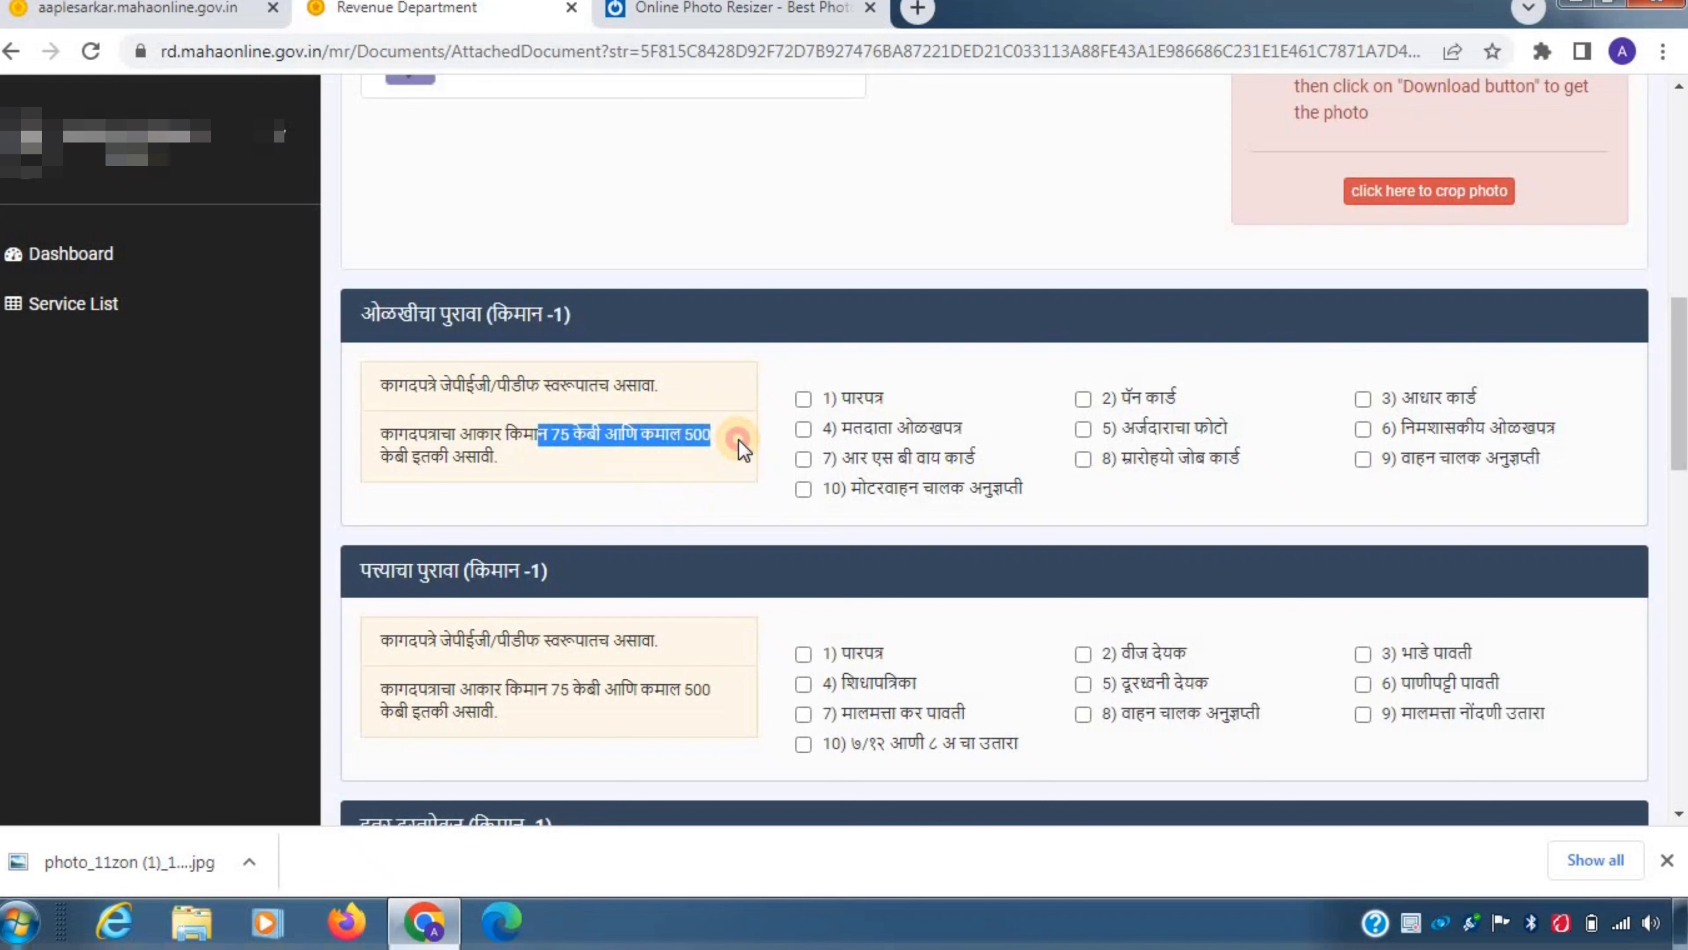
click(743, 450)
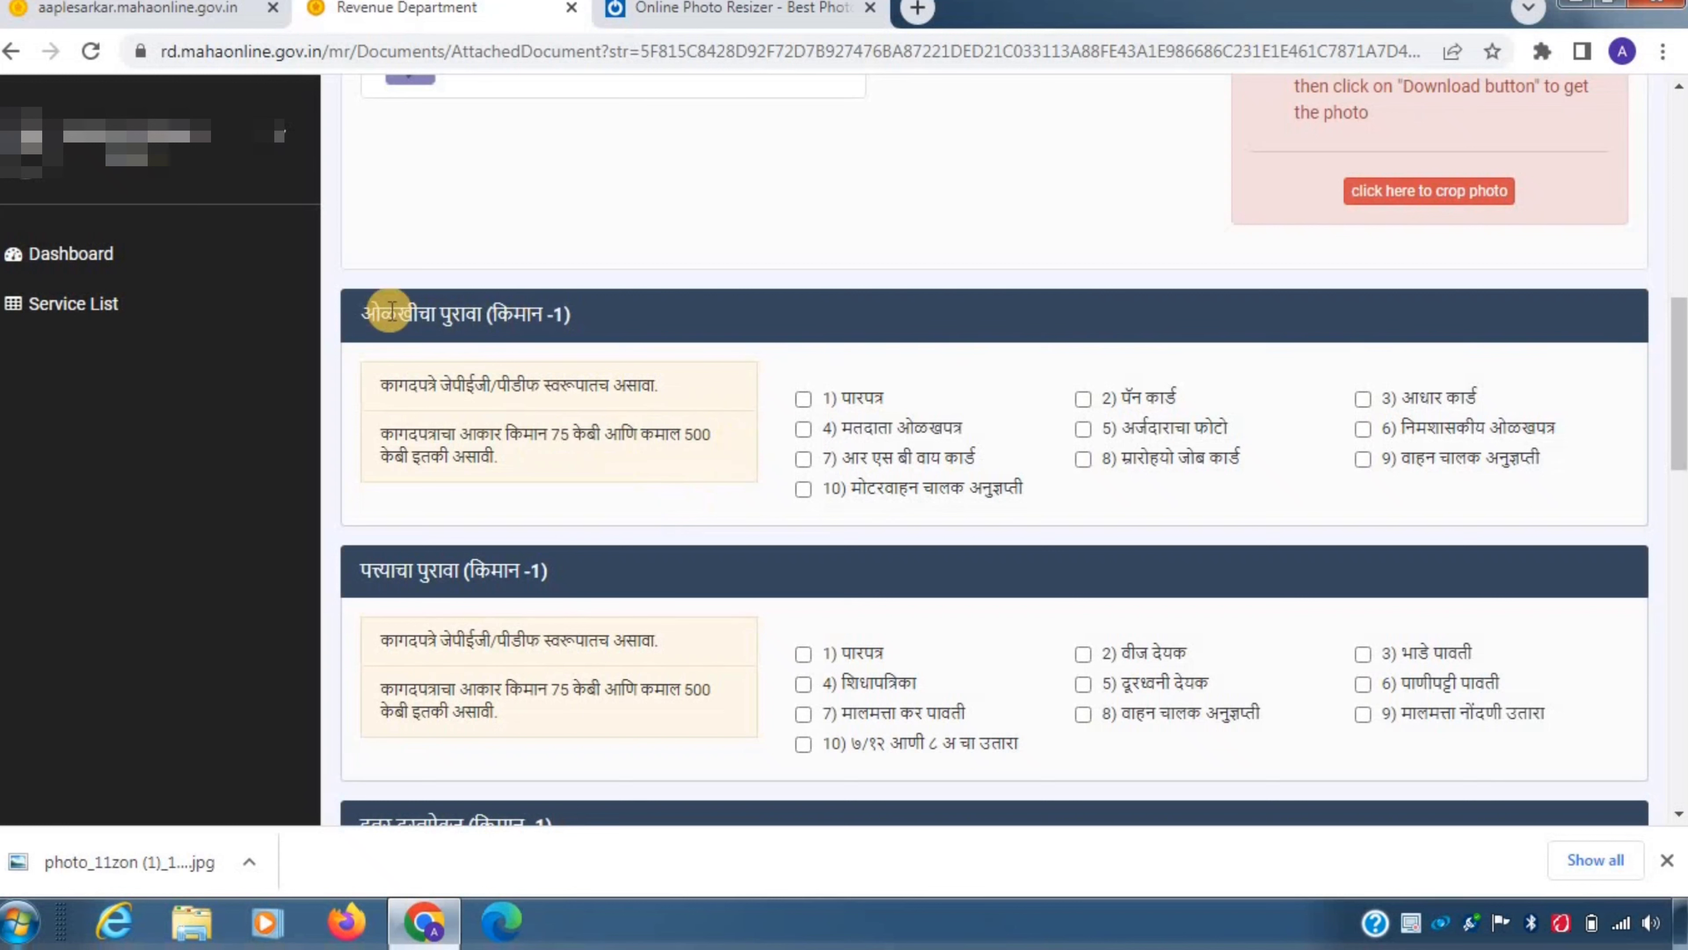
triple_click(685, 314)
click(802, 411)
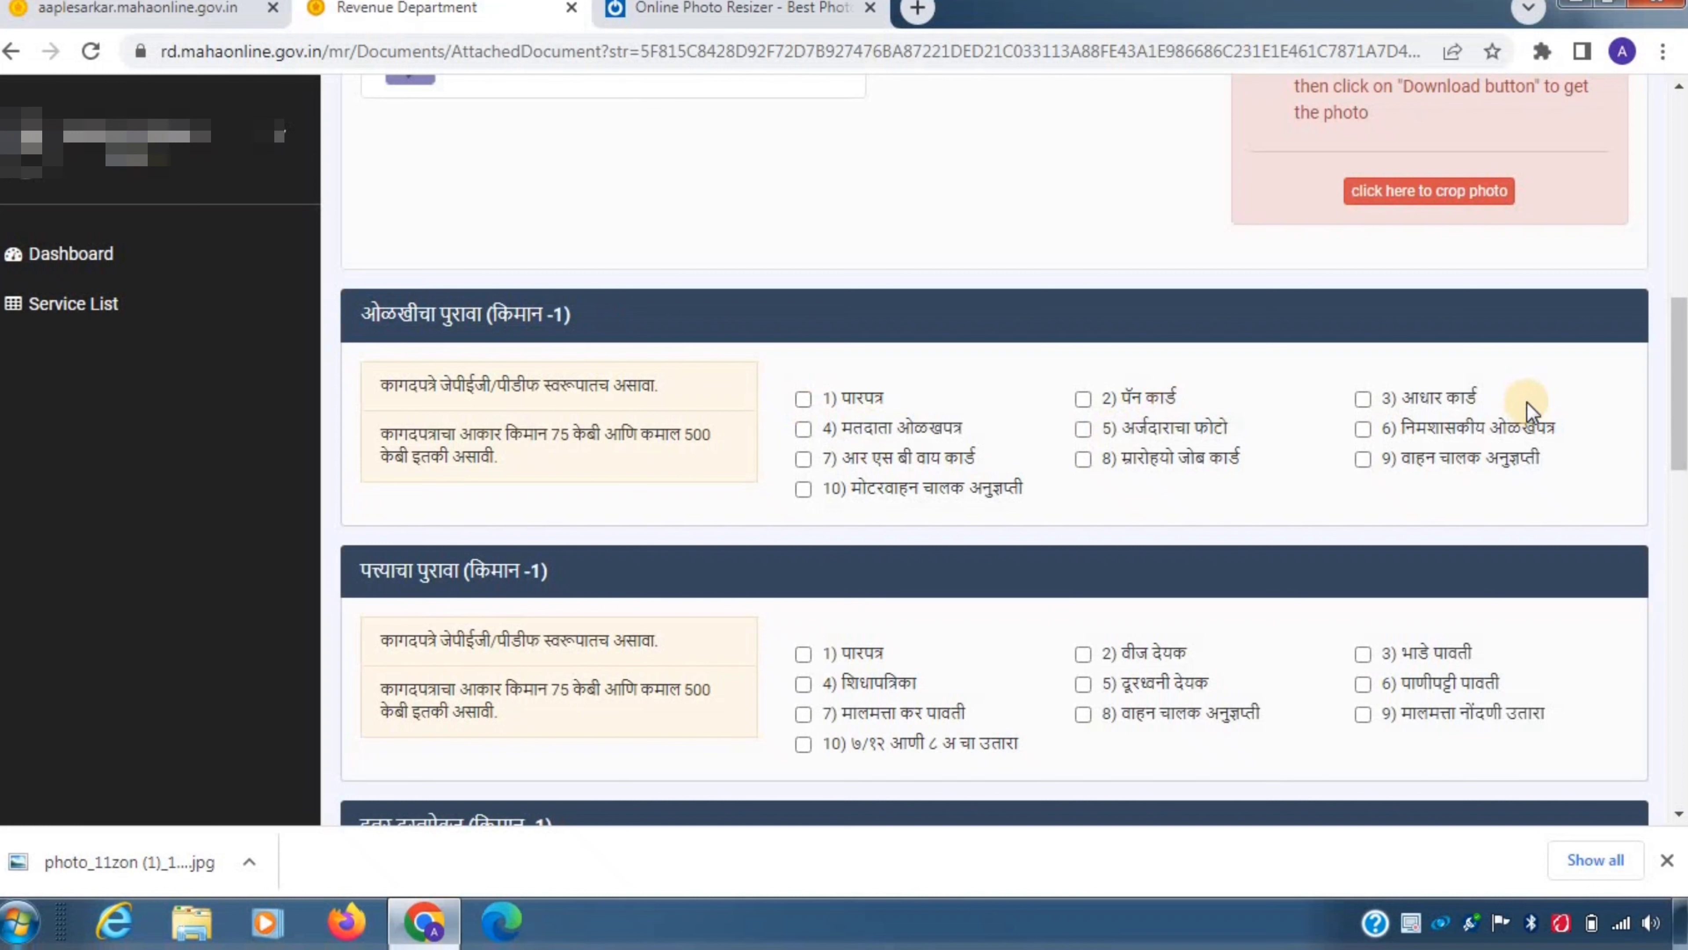
click(1362, 400)
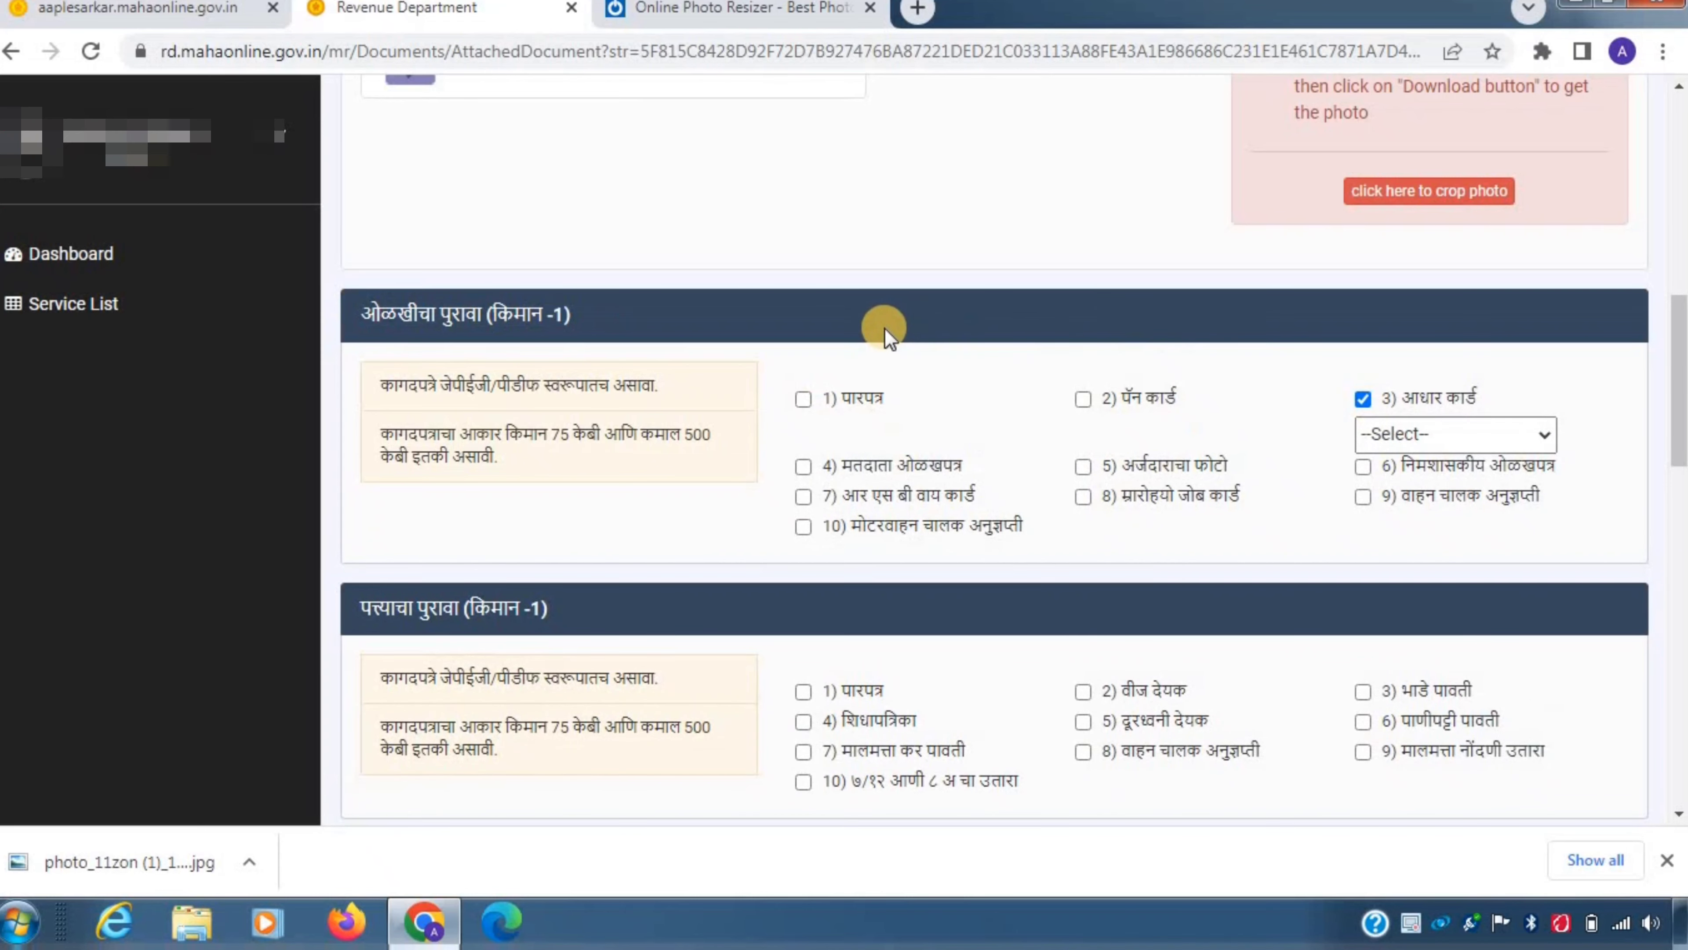
Step: Select शिधापत्रिका (ration card) as the document in the address proof section
scroll(868, 332, down, 5)
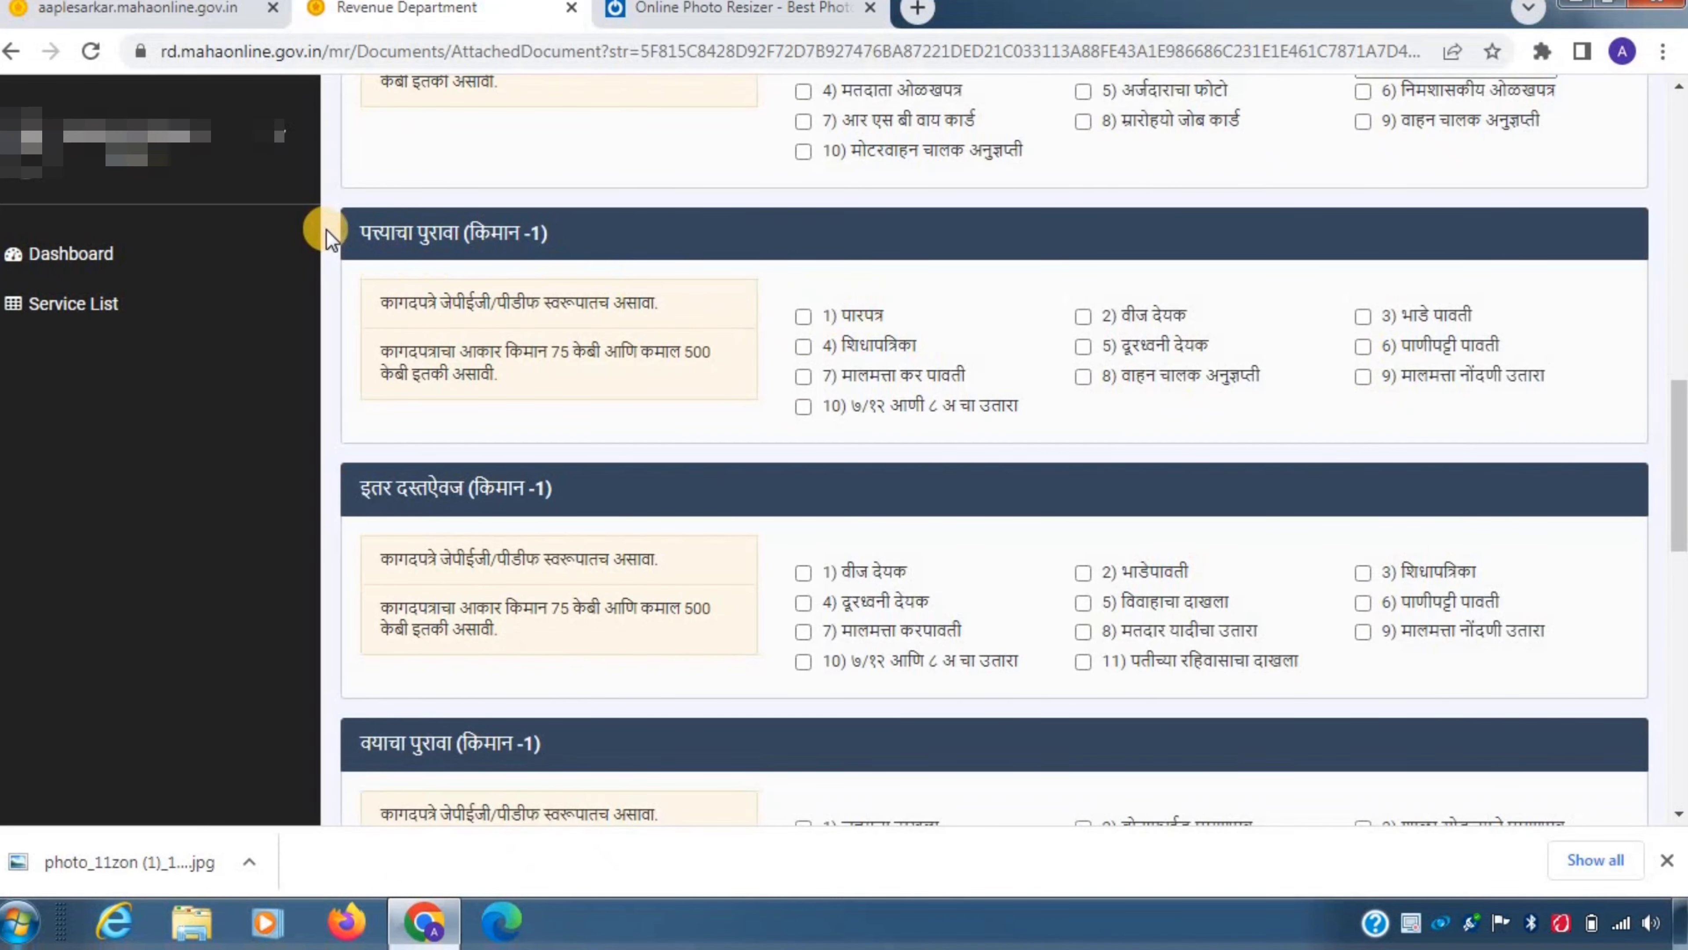
drag(326, 228, 588, 232)
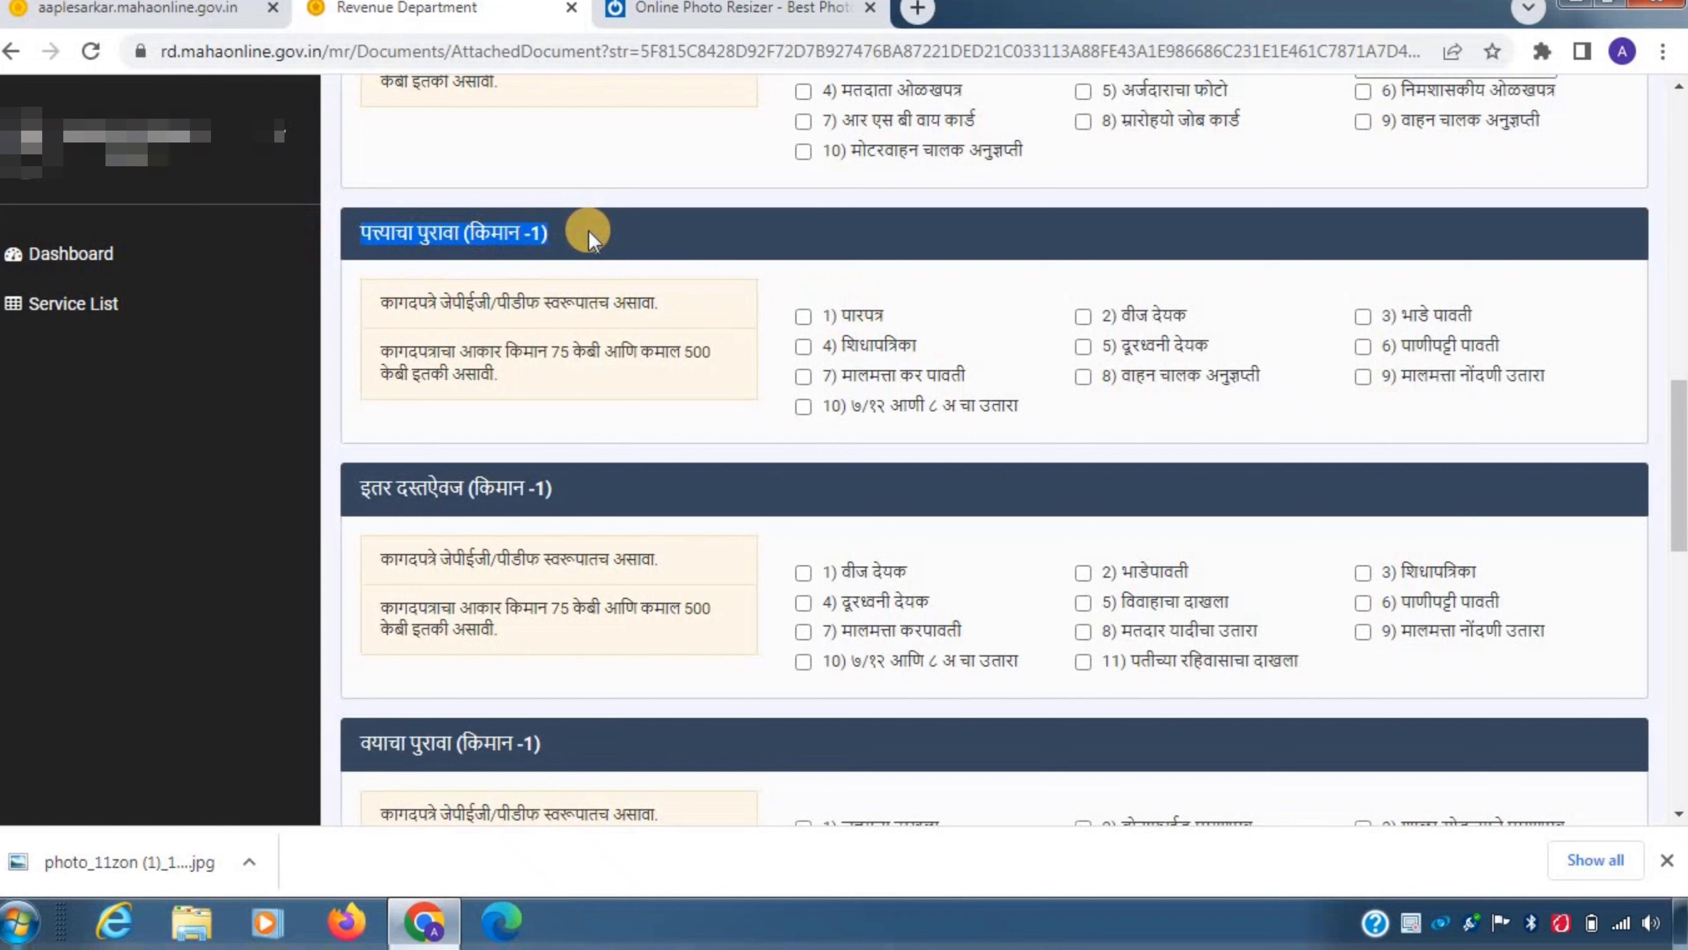
click(807, 347)
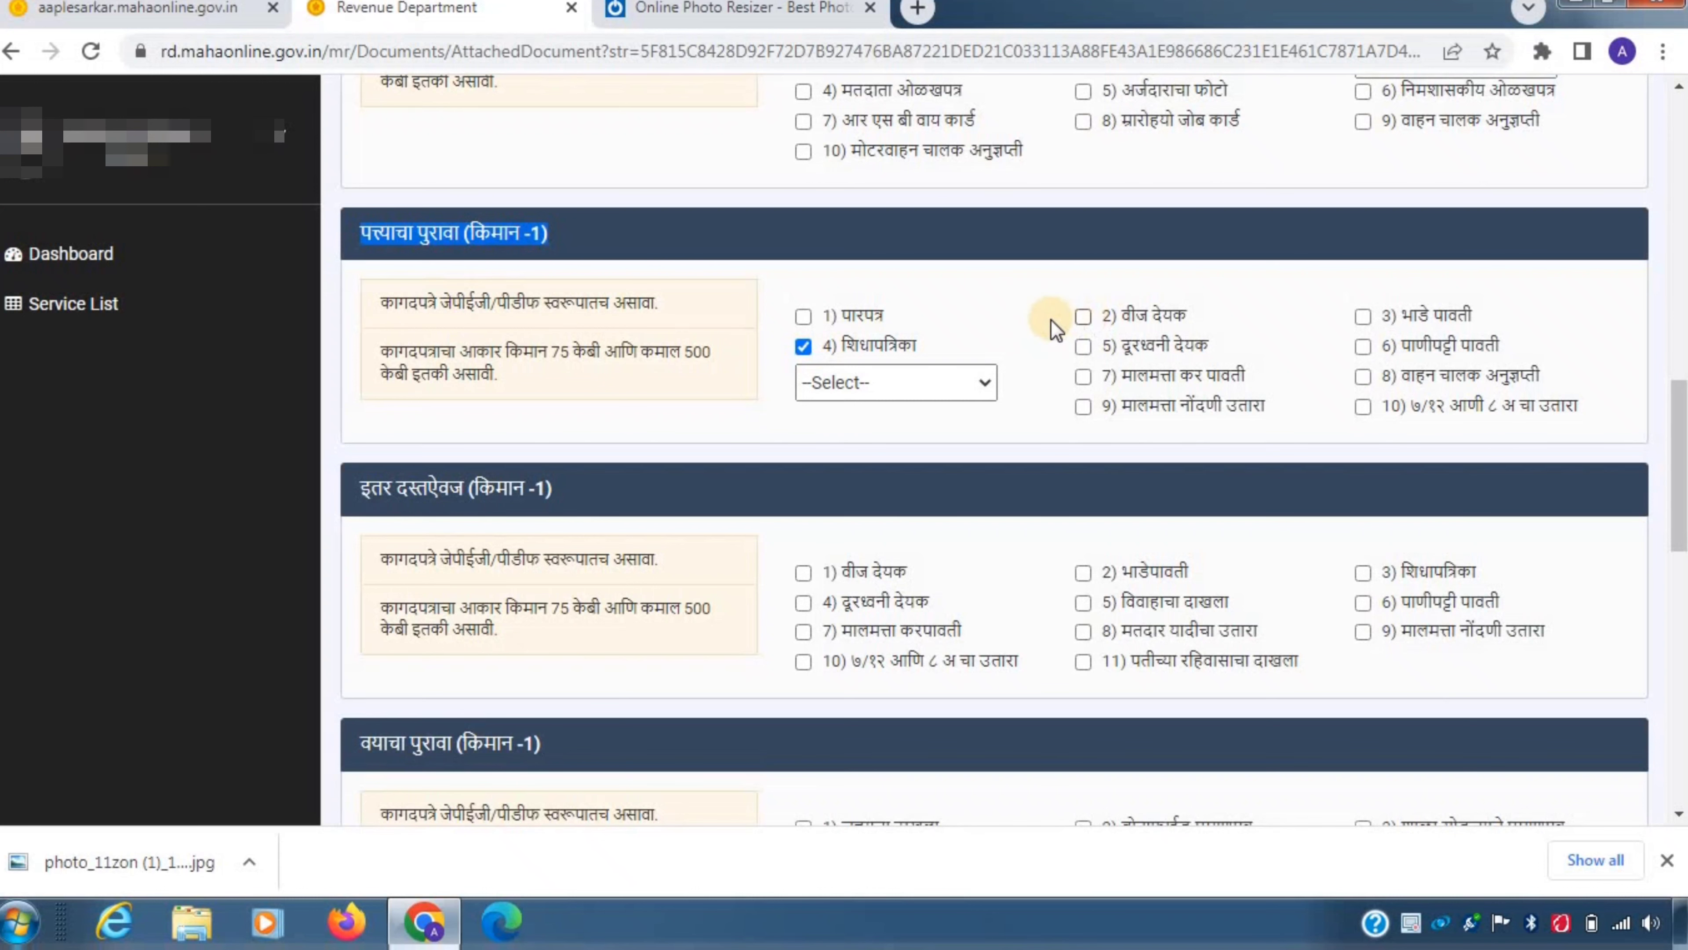
Step: Select शिधापत्रिका (ration card) and विवाहाचा दाखला (marriage certificate) in the other documents section
scroll(994, 359, down, 2)
scroll(994, 360, down, 2)
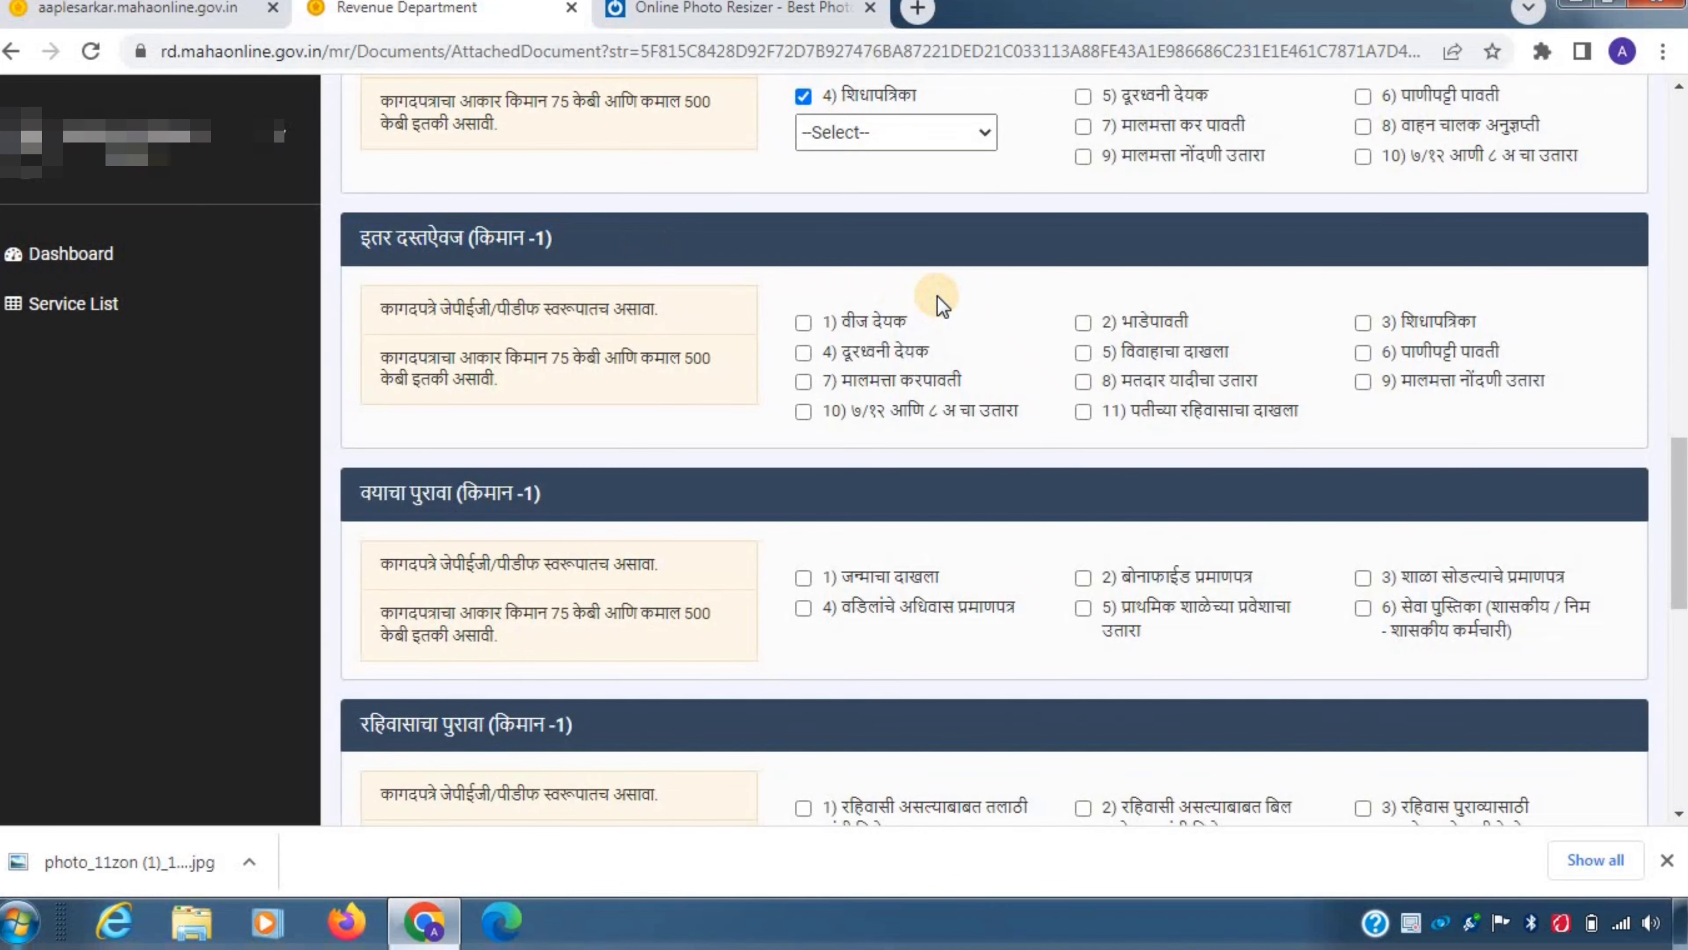
drag(359, 239, 636, 245)
click(636, 247)
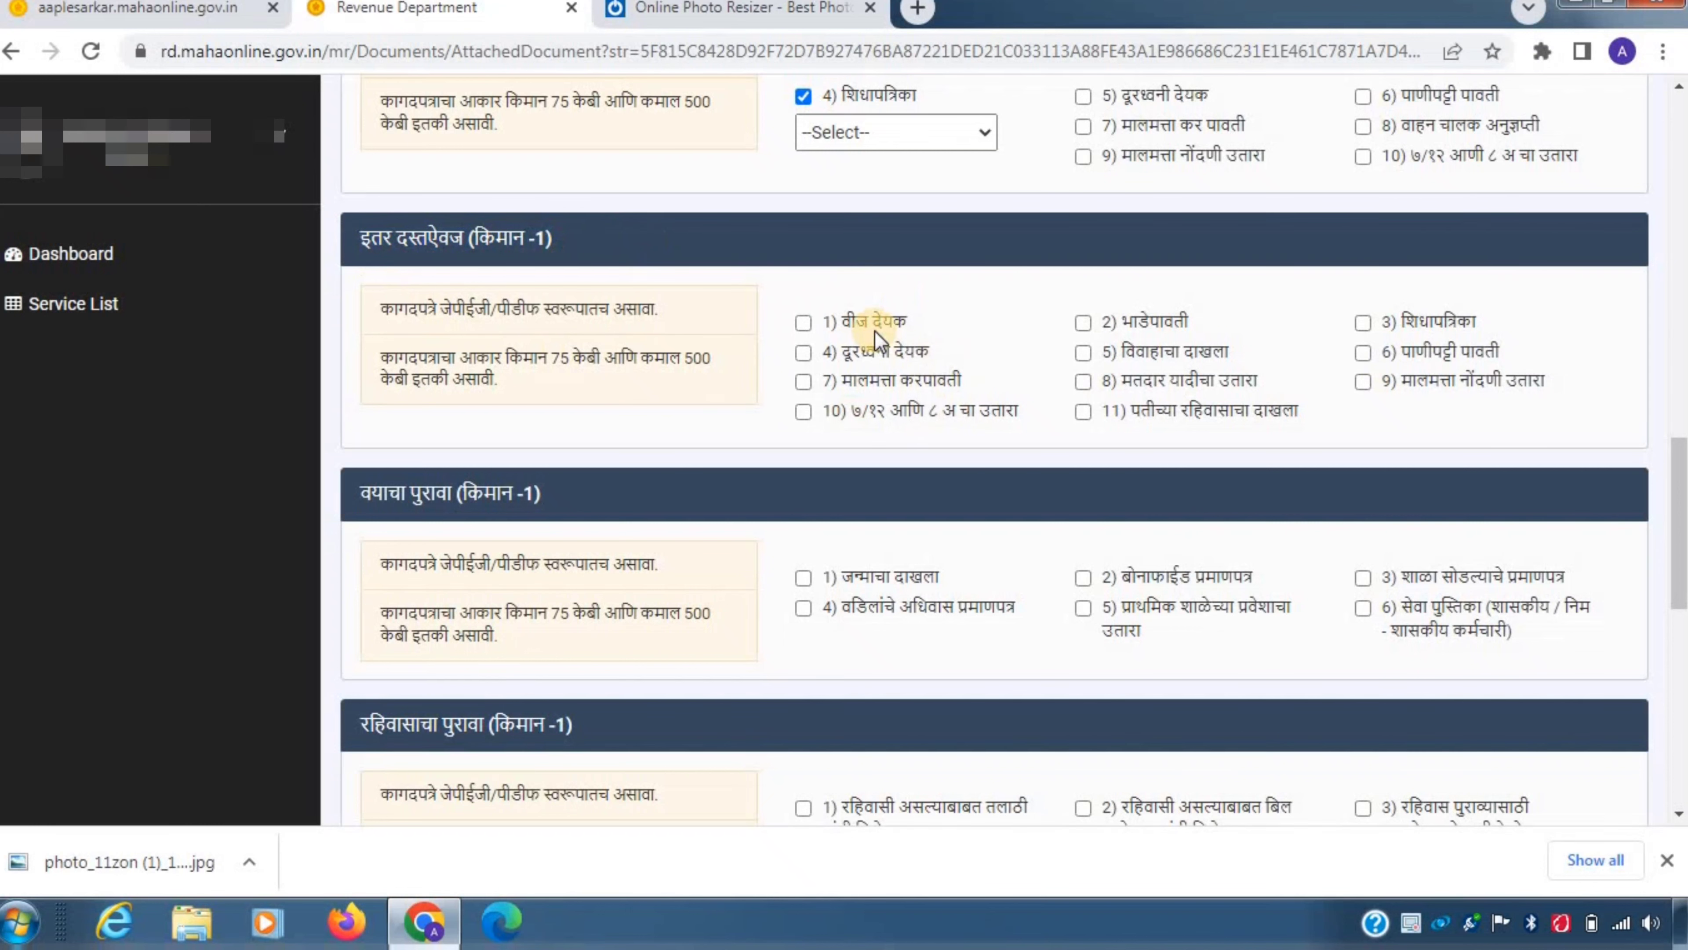
click(1362, 323)
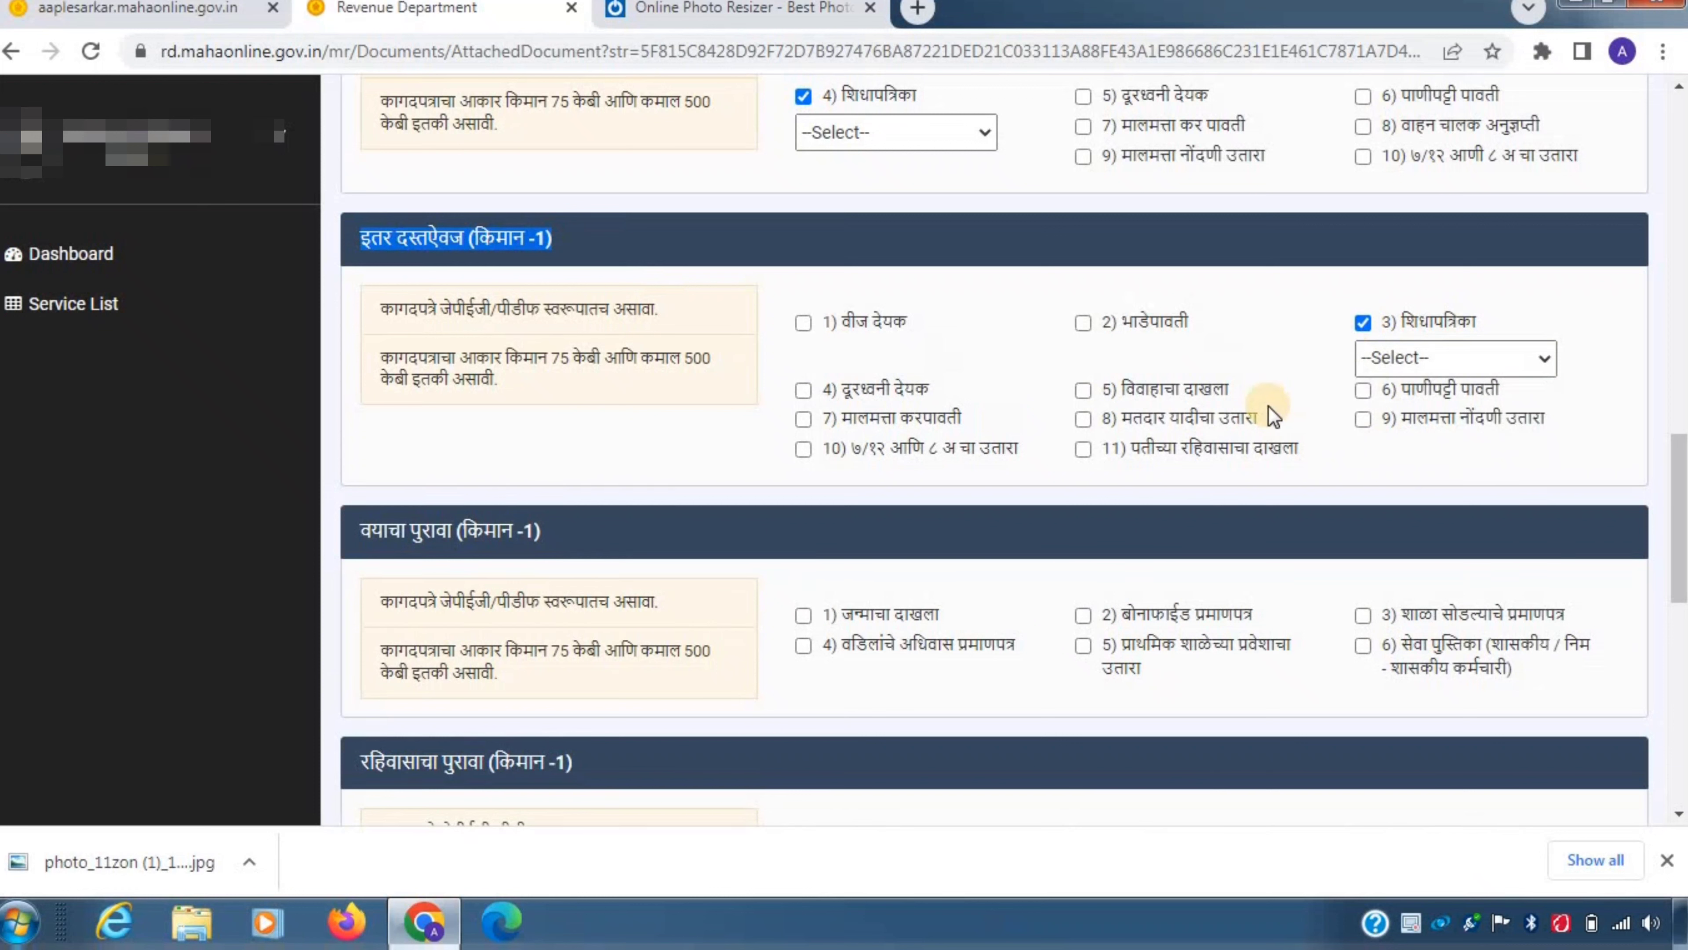
click(1083, 391)
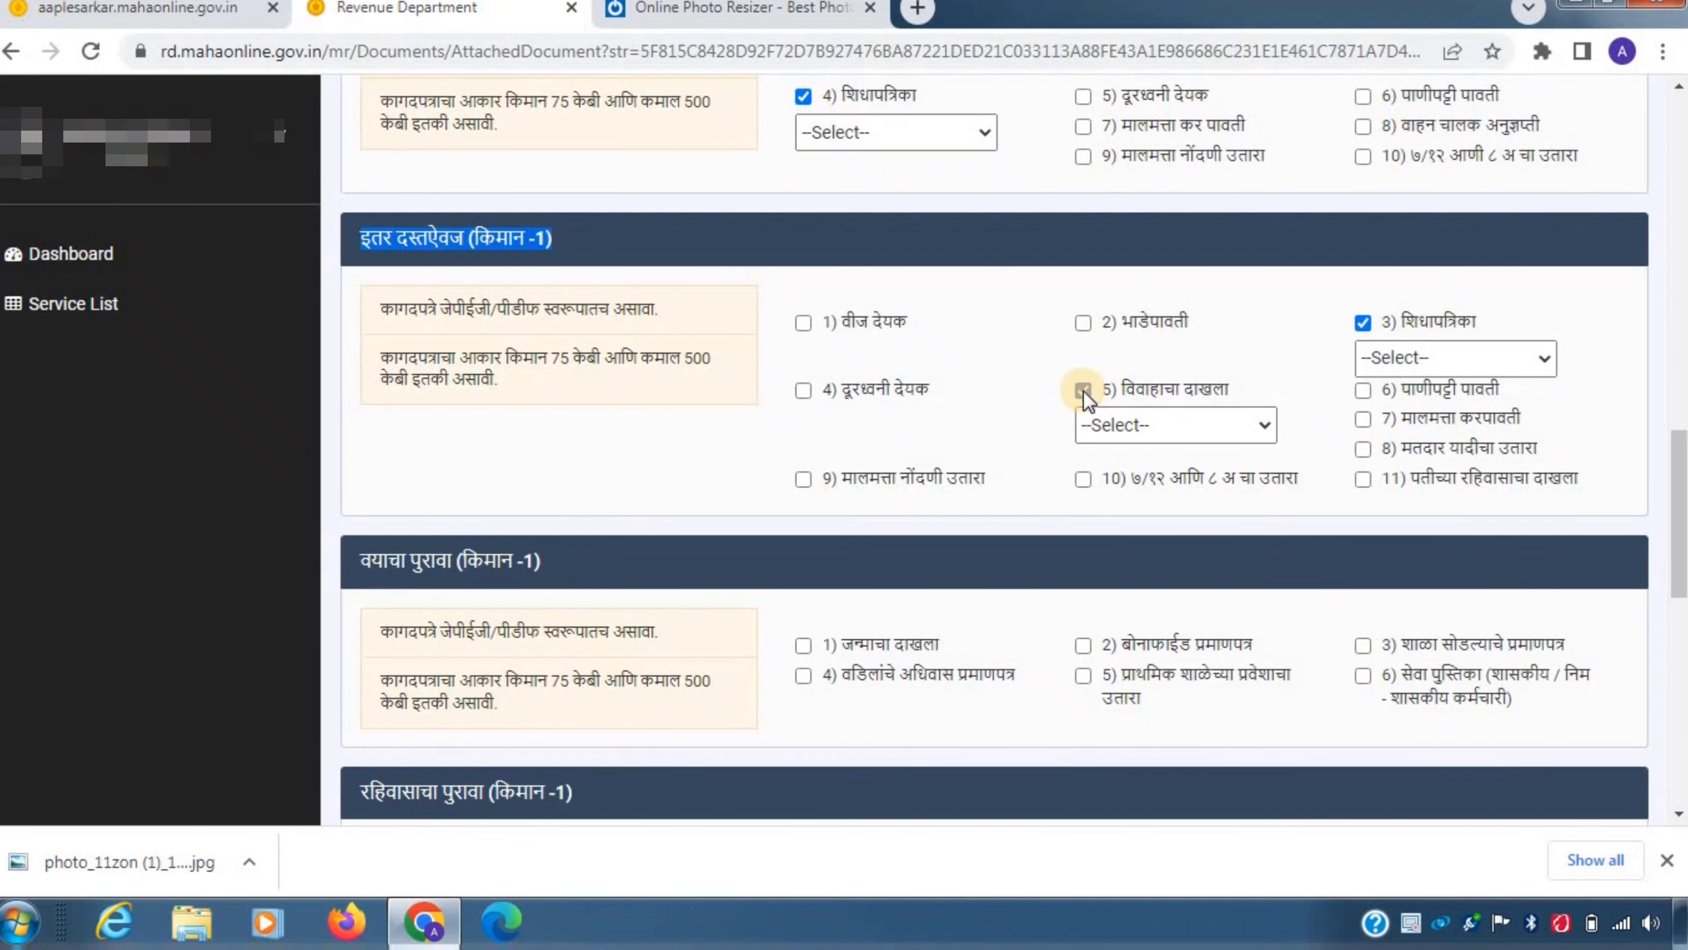
Step: Select शाळा सोडल्याचे प्रमाणपत्र (school leaving certificate) as the age proof document
scroll(695, 361, down, 5)
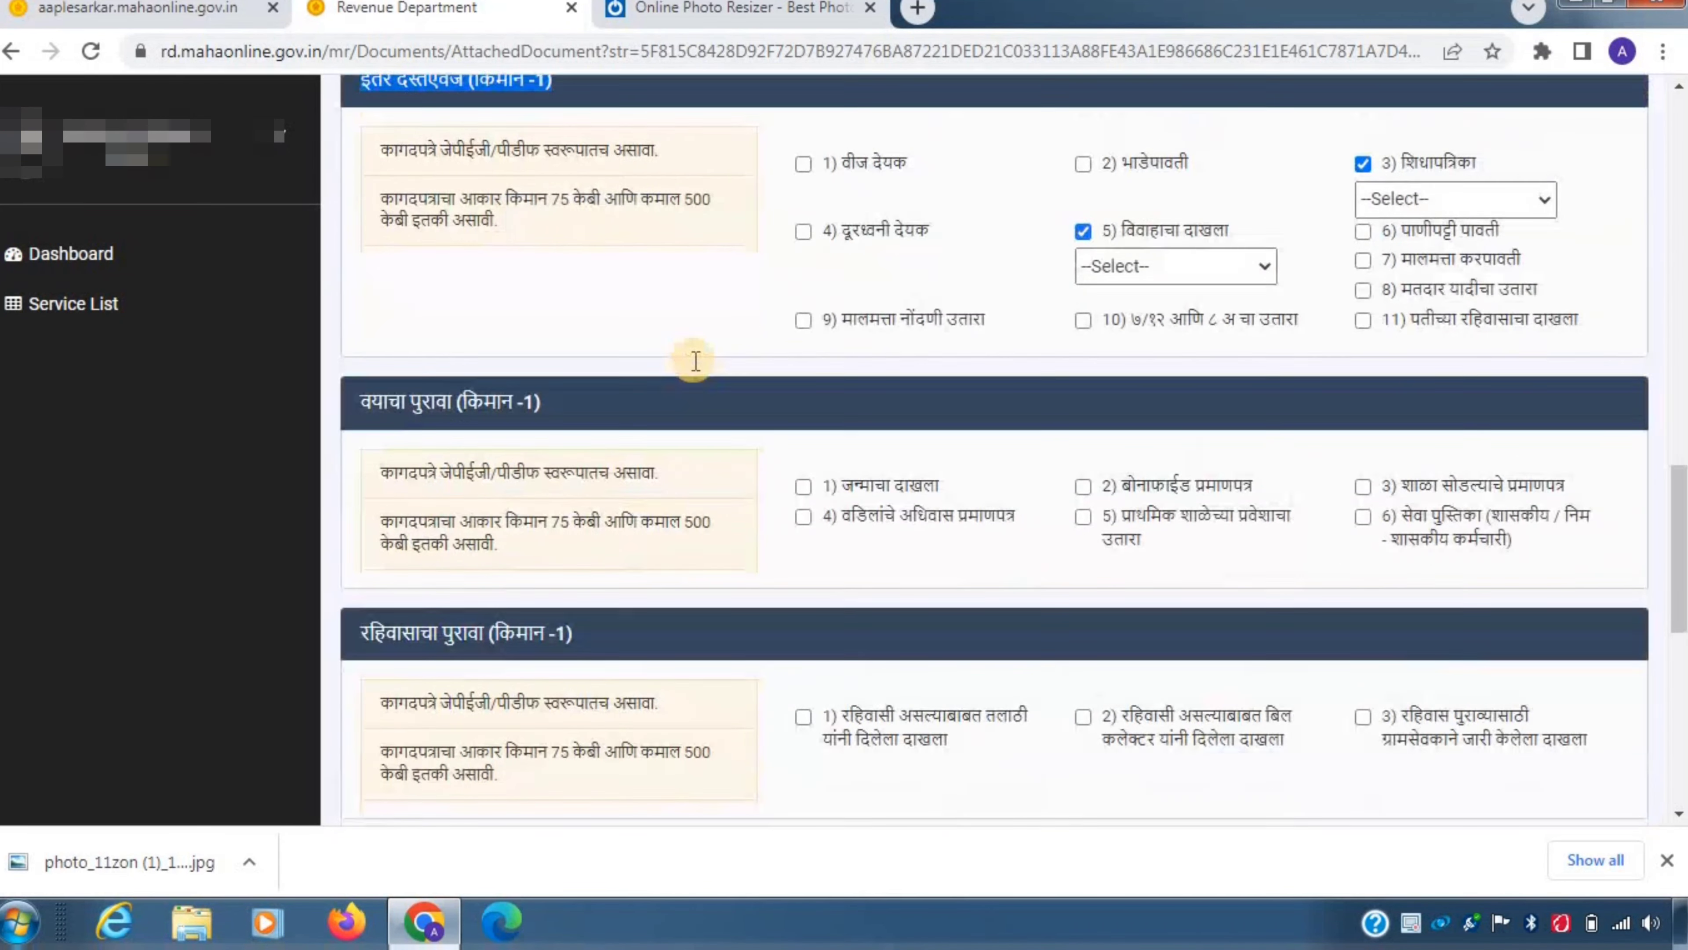
drag(354, 207, 570, 181)
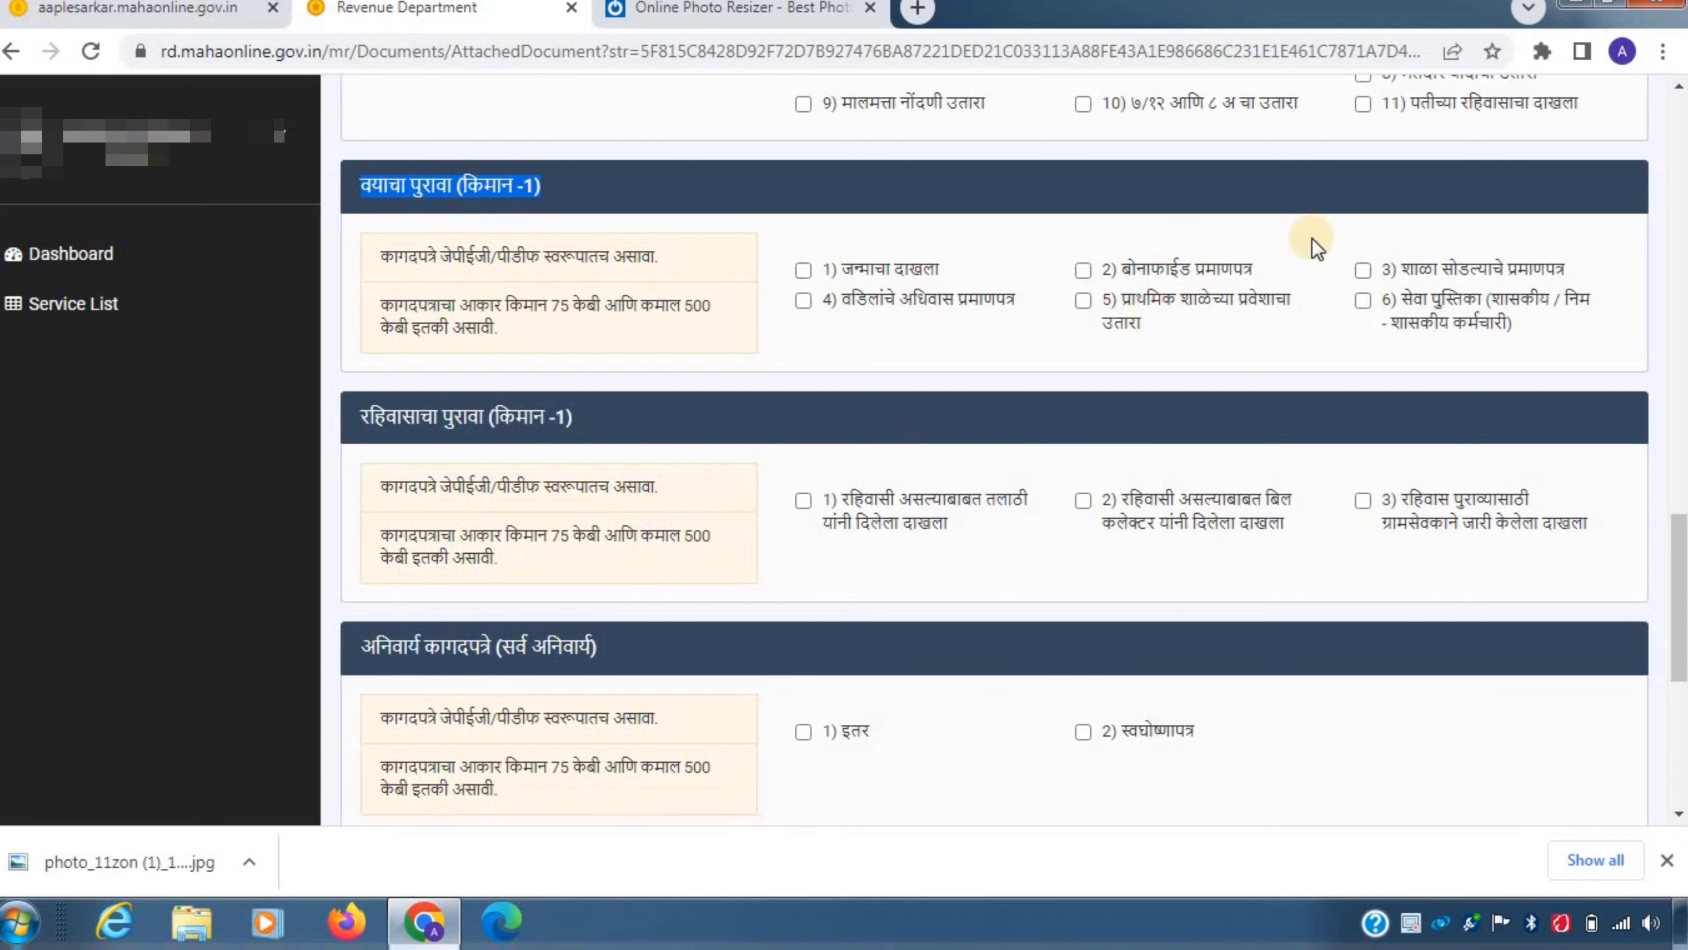
click(1363, 271)
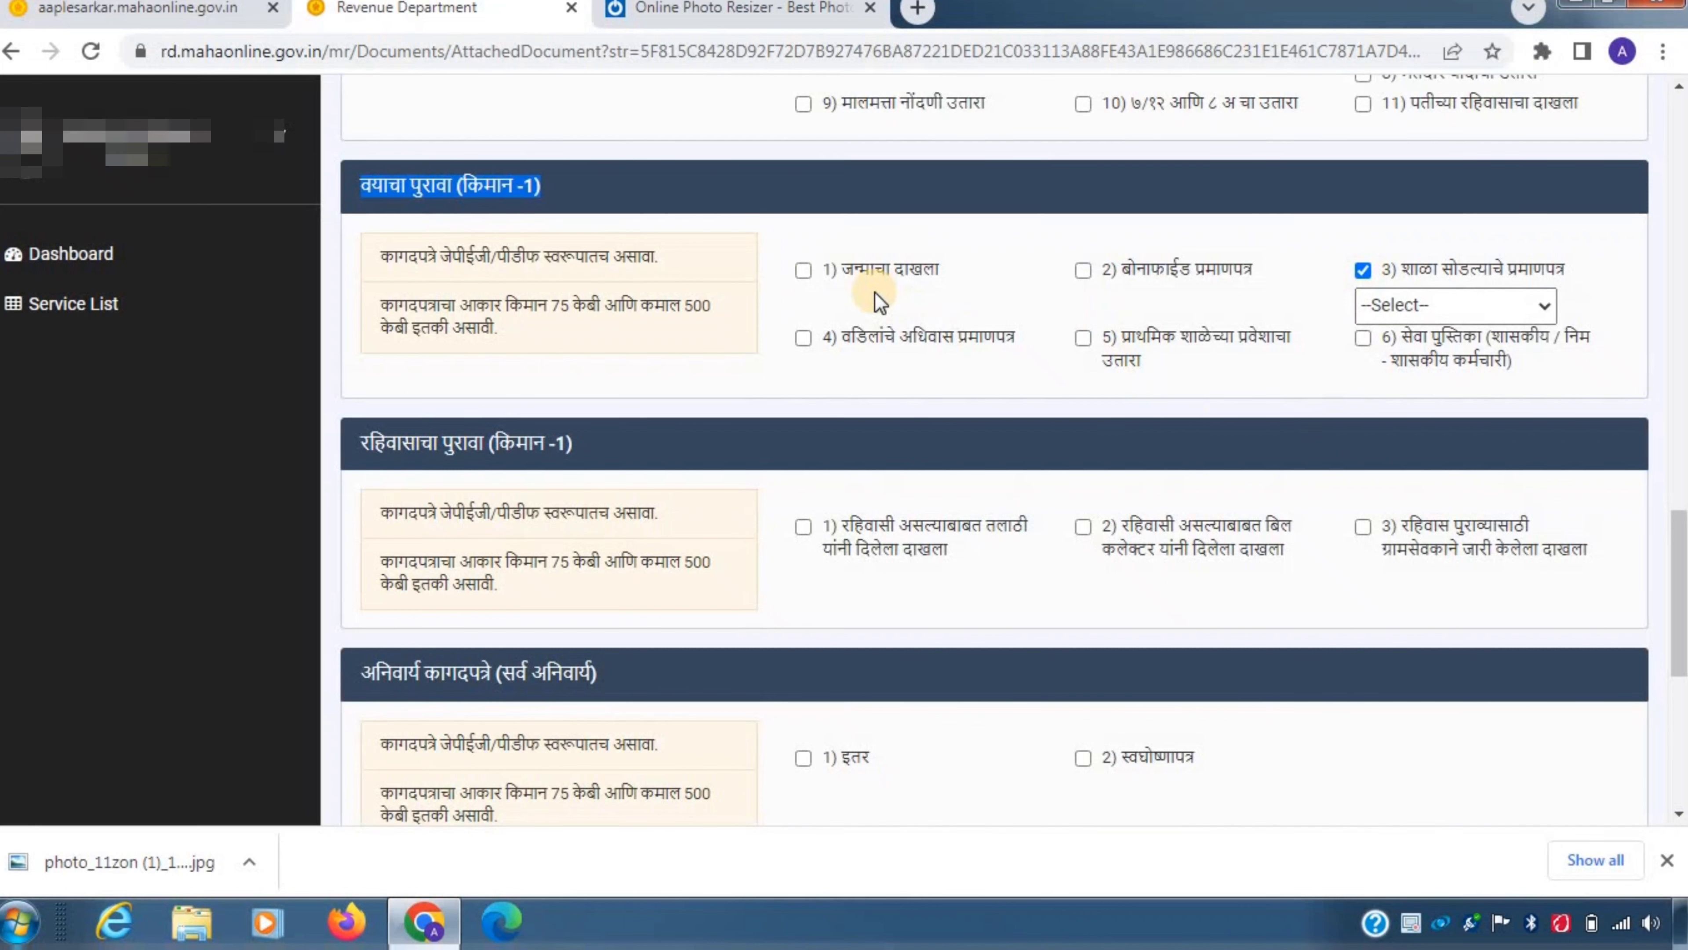
Step: Review the residence proof options and select both इतर (other) and स्वघोषणापत्र (self-declaration) in the mandatory documents section
scroll(878, 296, down, 4)
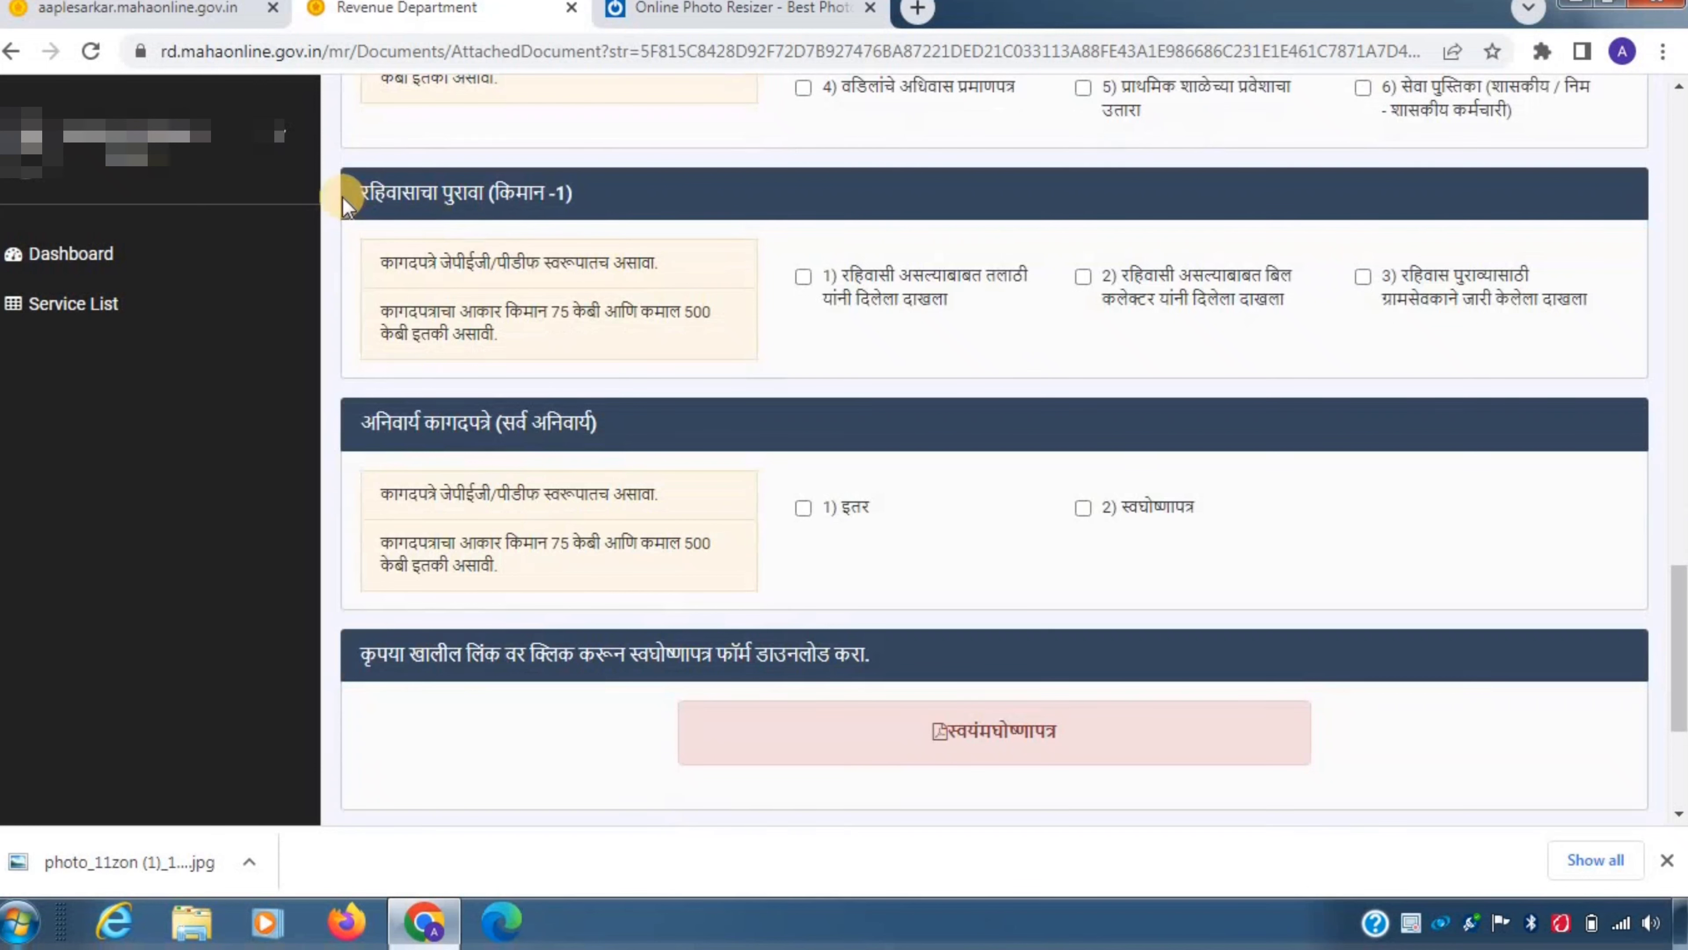
drag(342, 197, 628, 188)
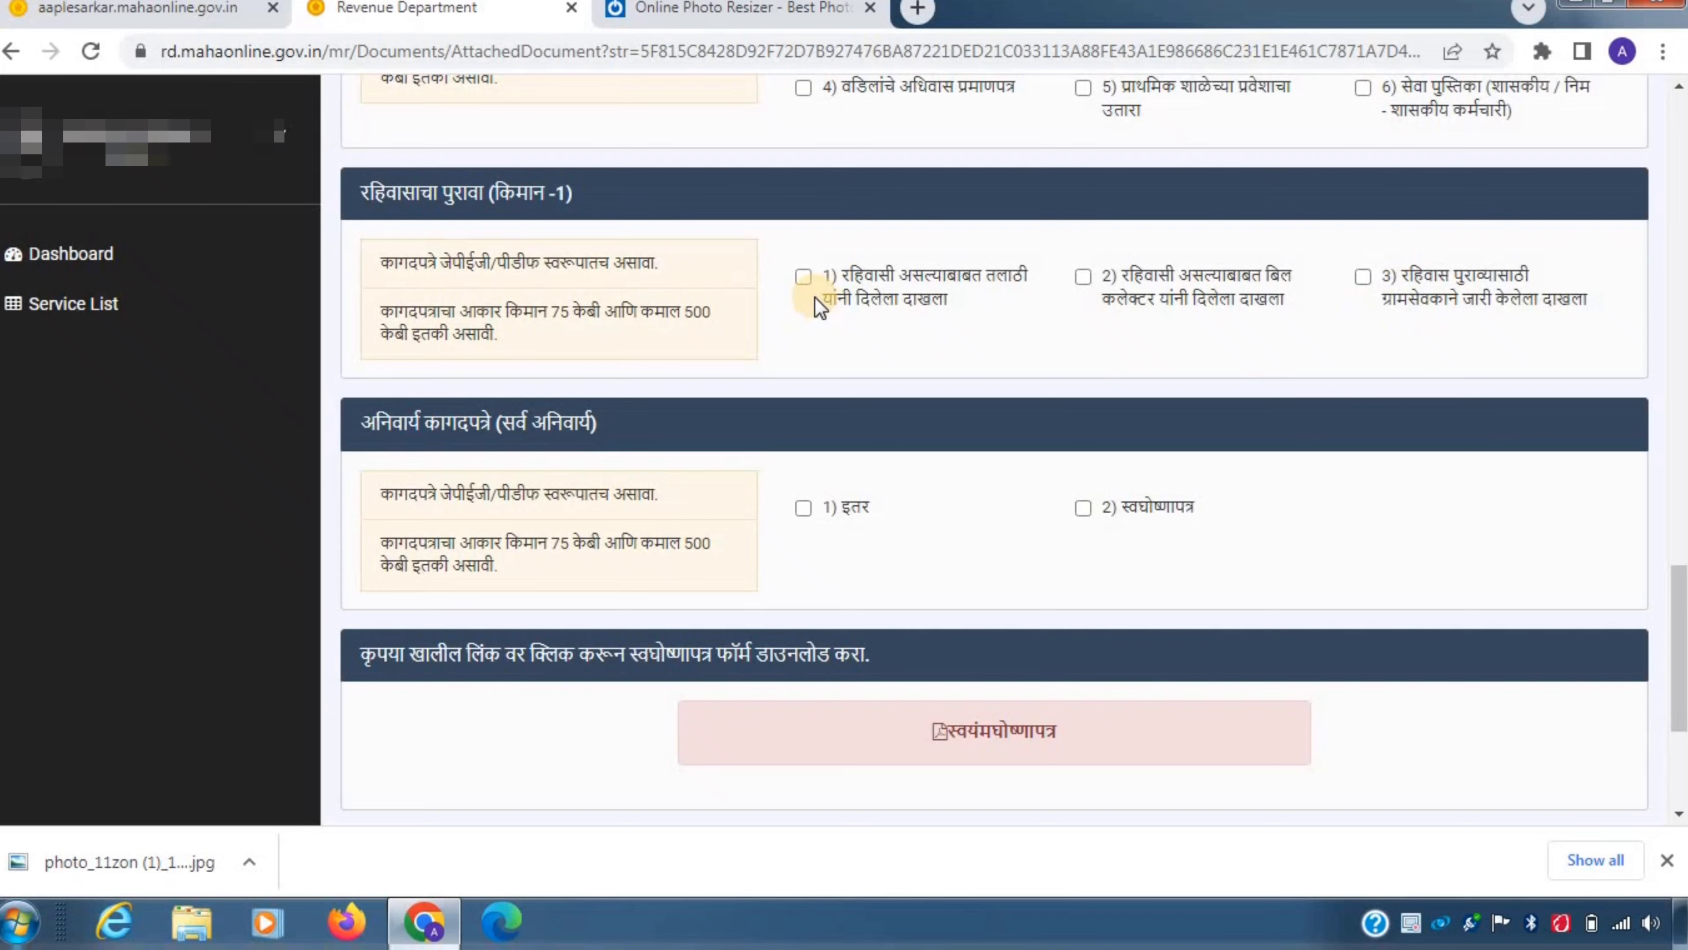
scroll(817, 306, down, 2)
scroll(814, 297, down, 2)
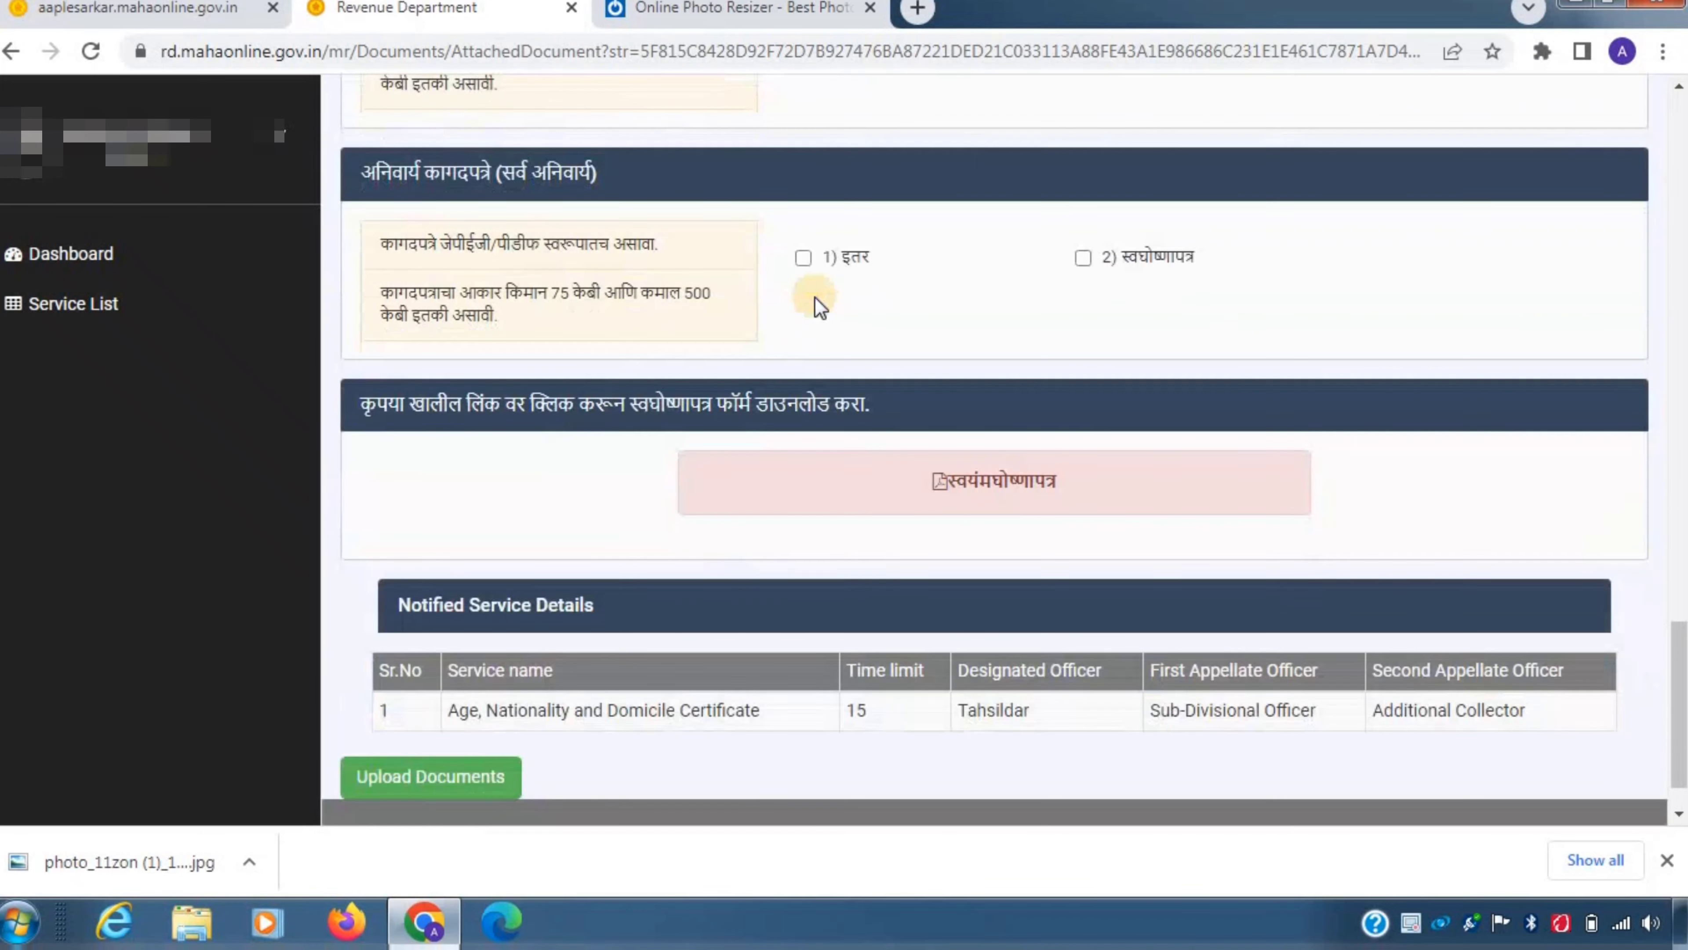
drag(351, 174, 624, 178)
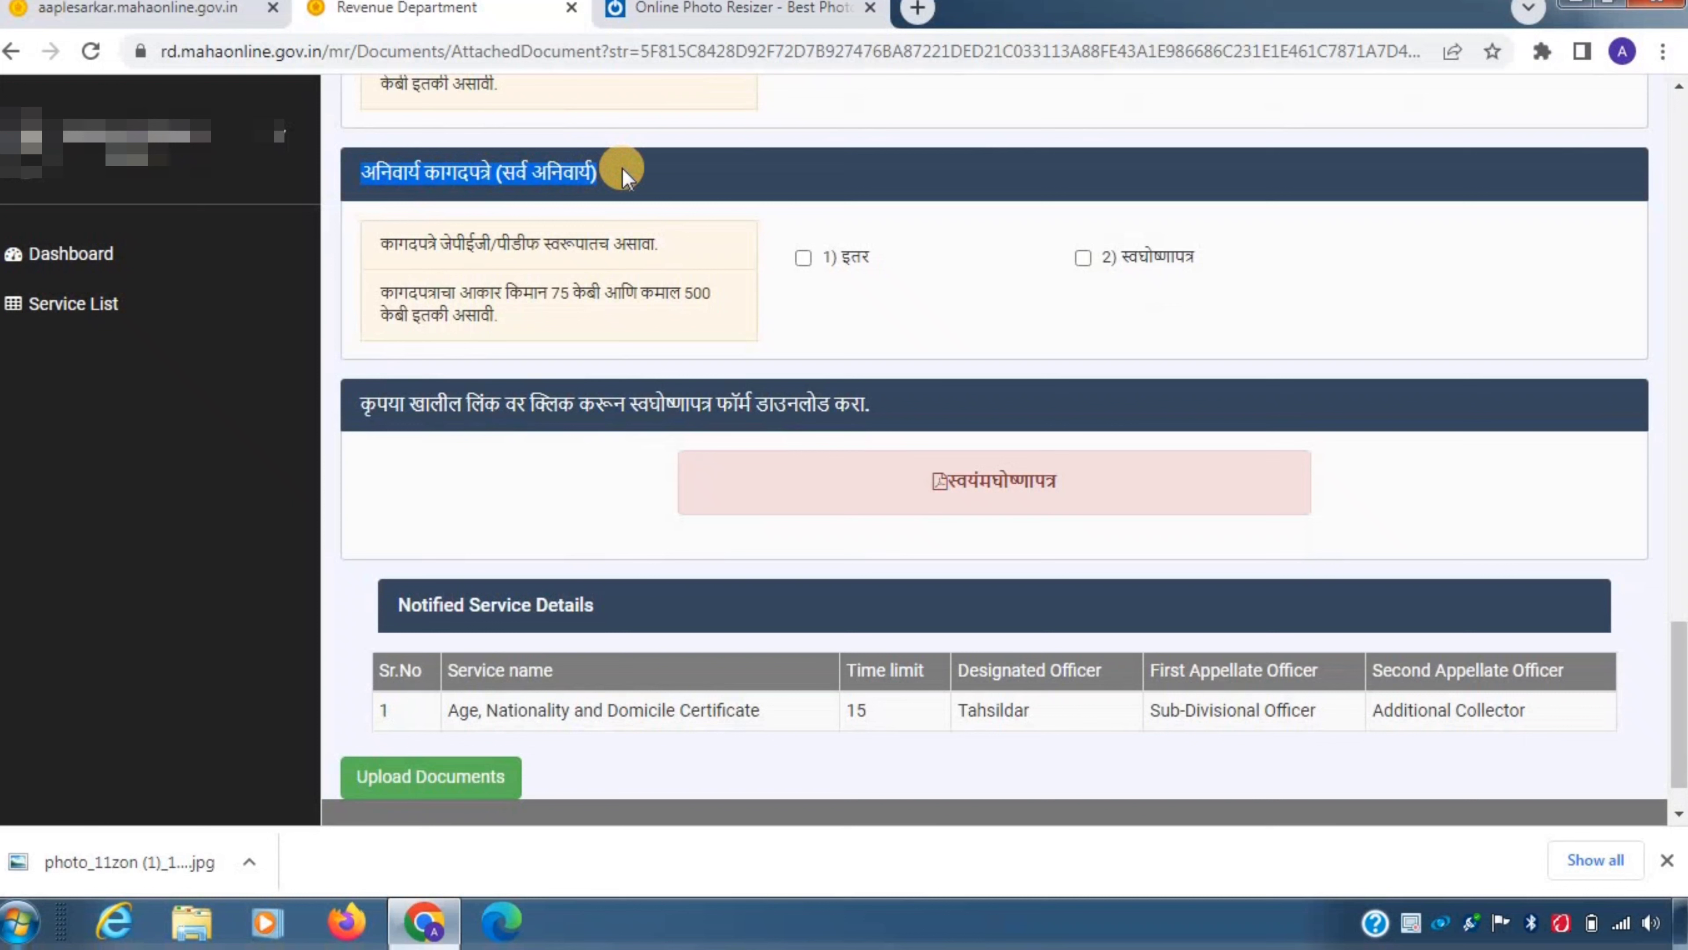
click(803, 258)
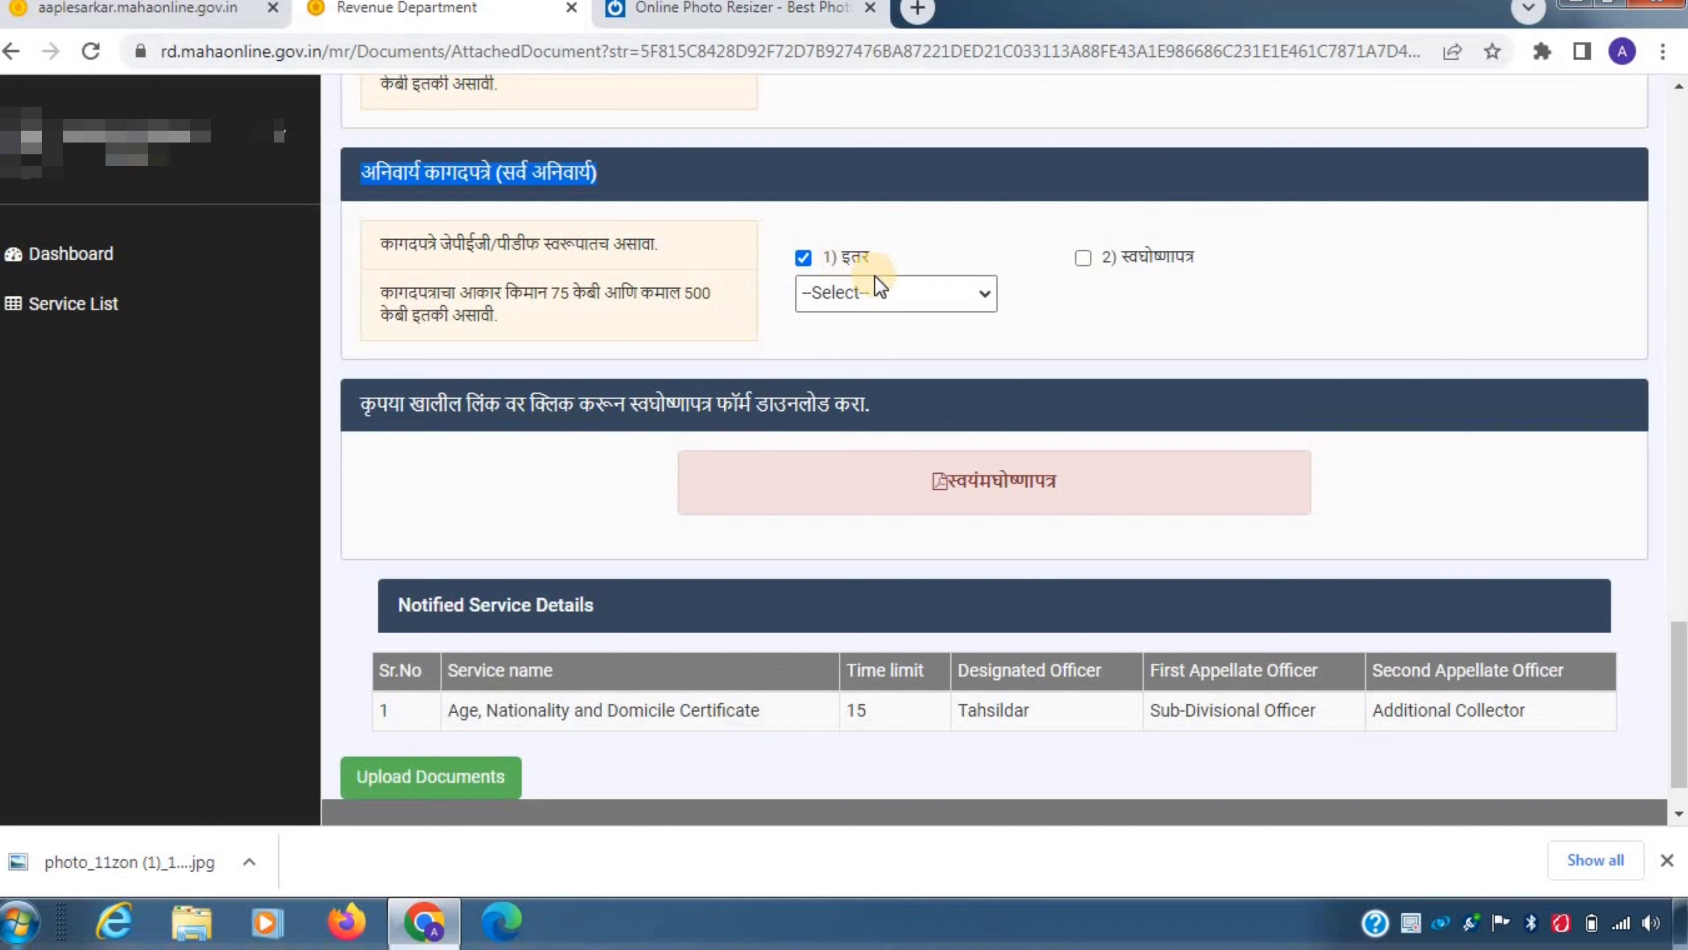
click(1088, 271)
click(1084, 258)
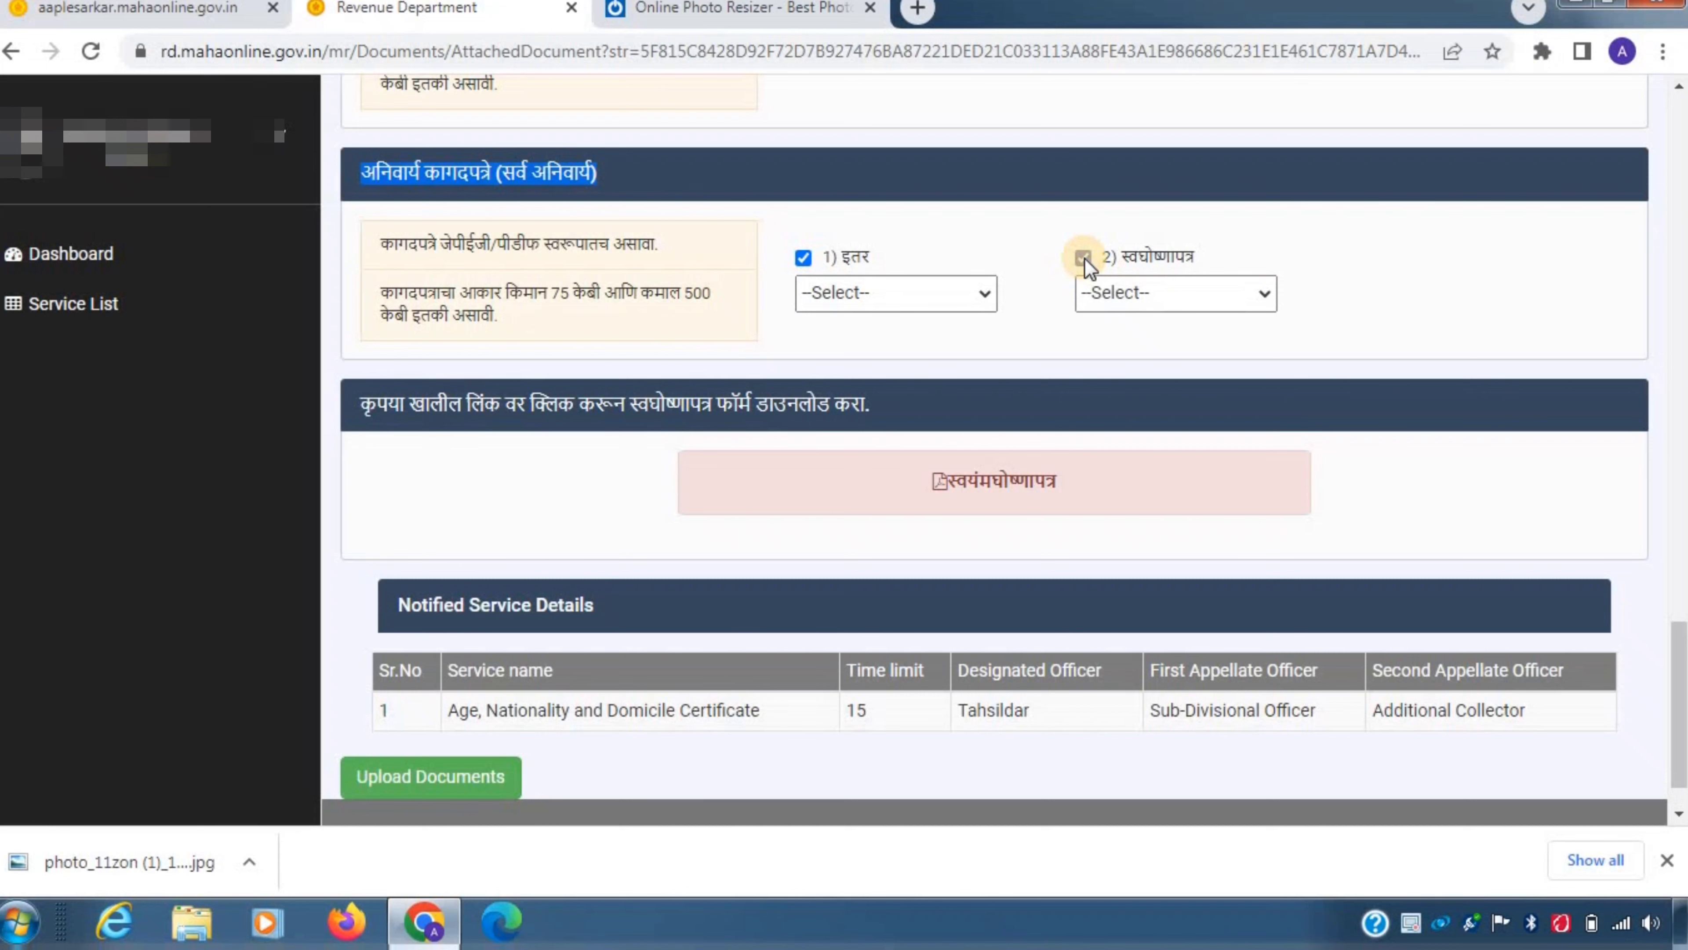
Step: Open the self-declaration PDF form, examine its photo, applicant and signature fields, and return to the document upload page
click(995, 476)
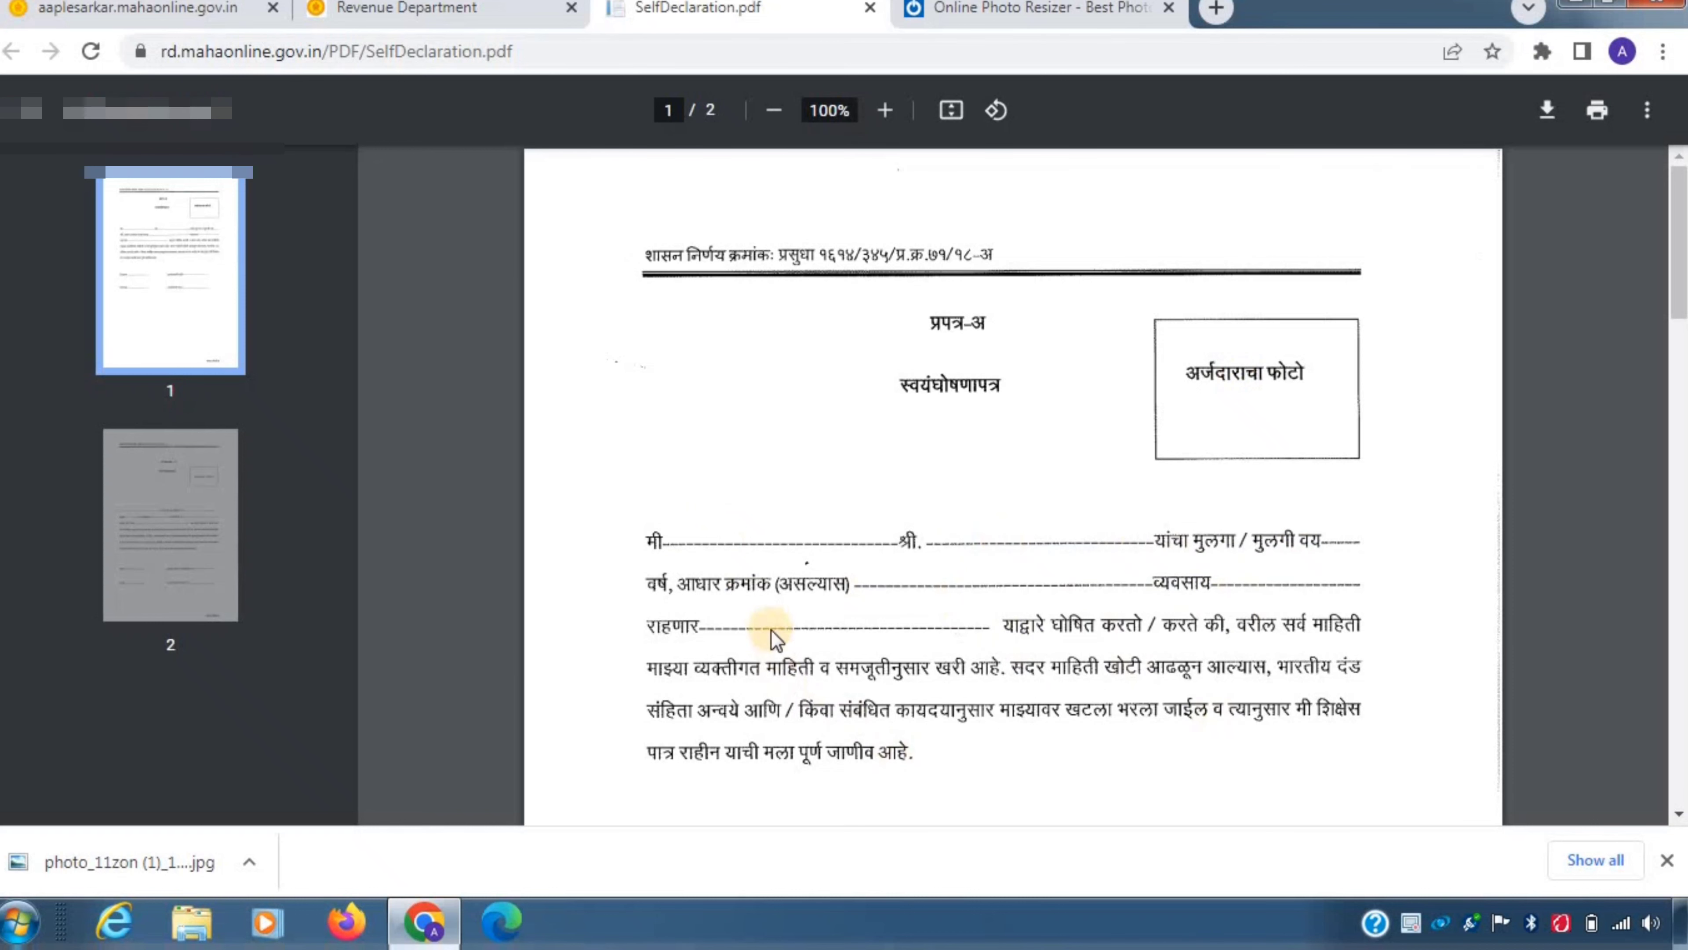
scroll(767, 618, down, 3)
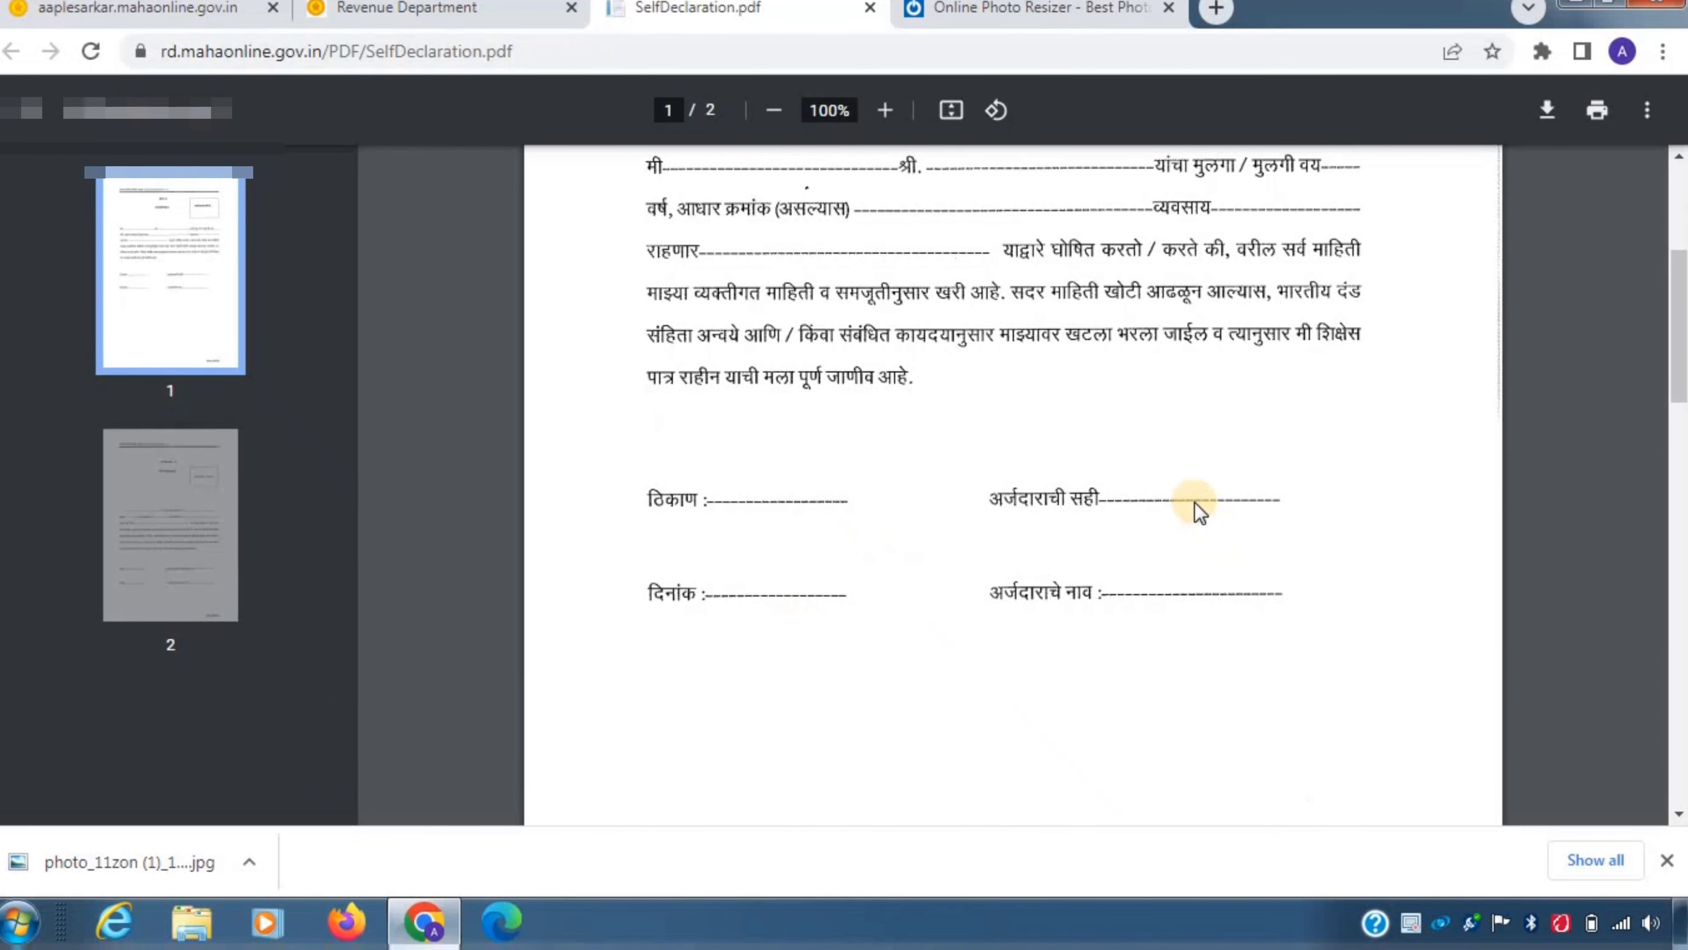
scroll(884, 447, up, 5)
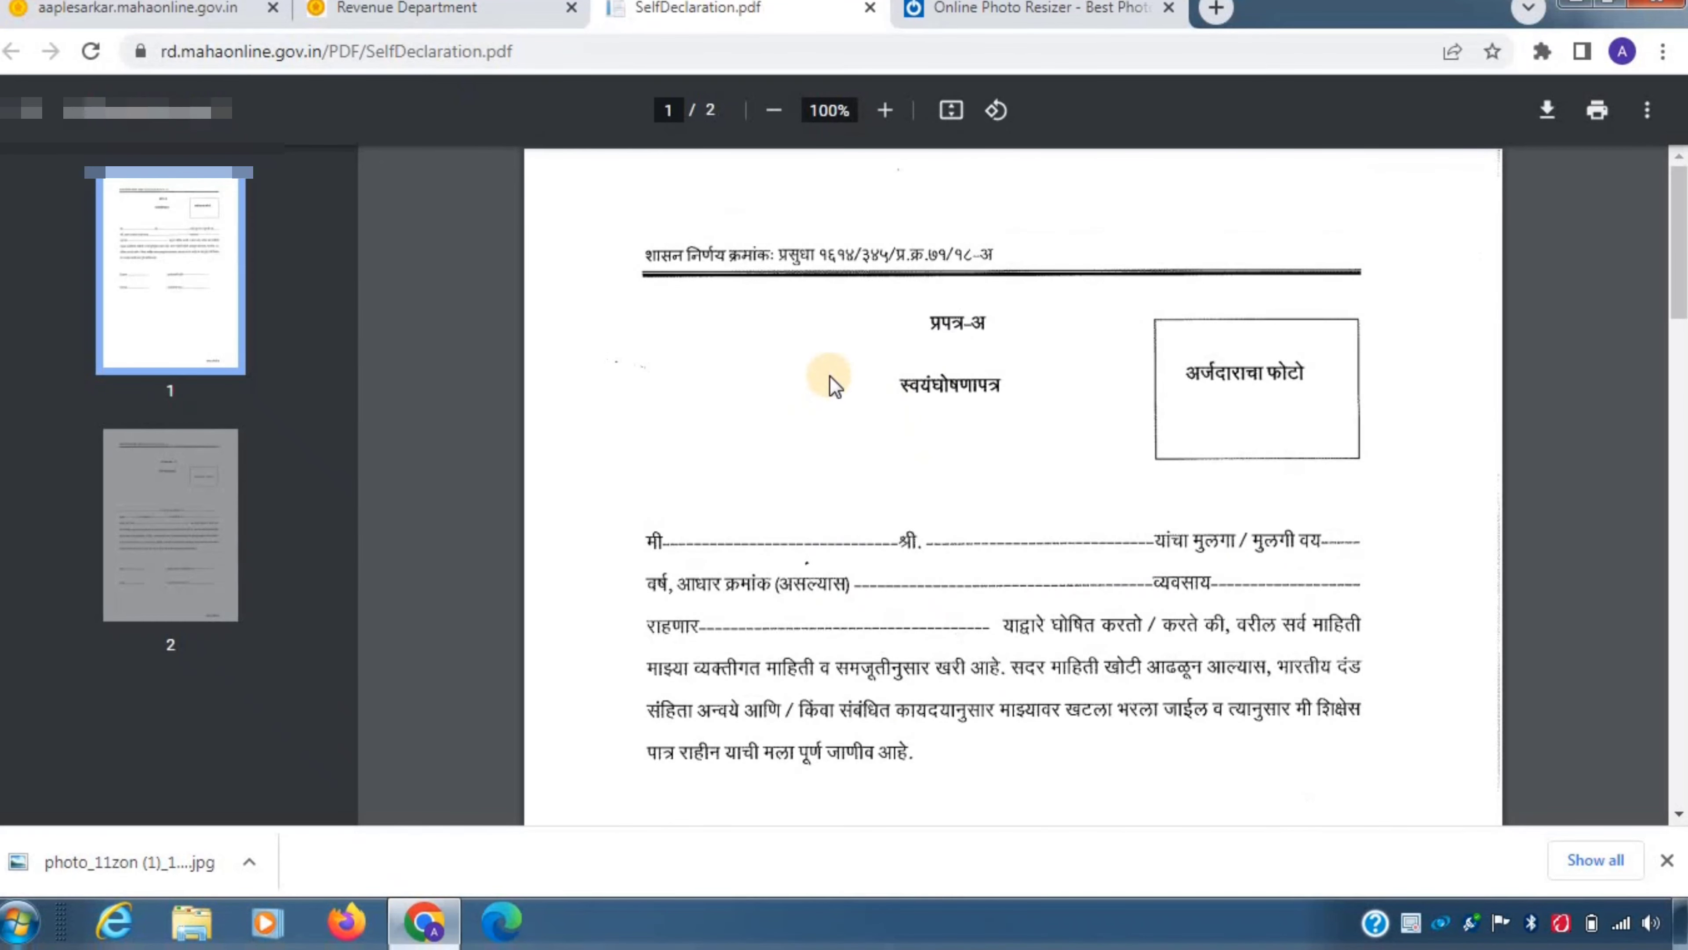
scroll(830, 412, down, 10)
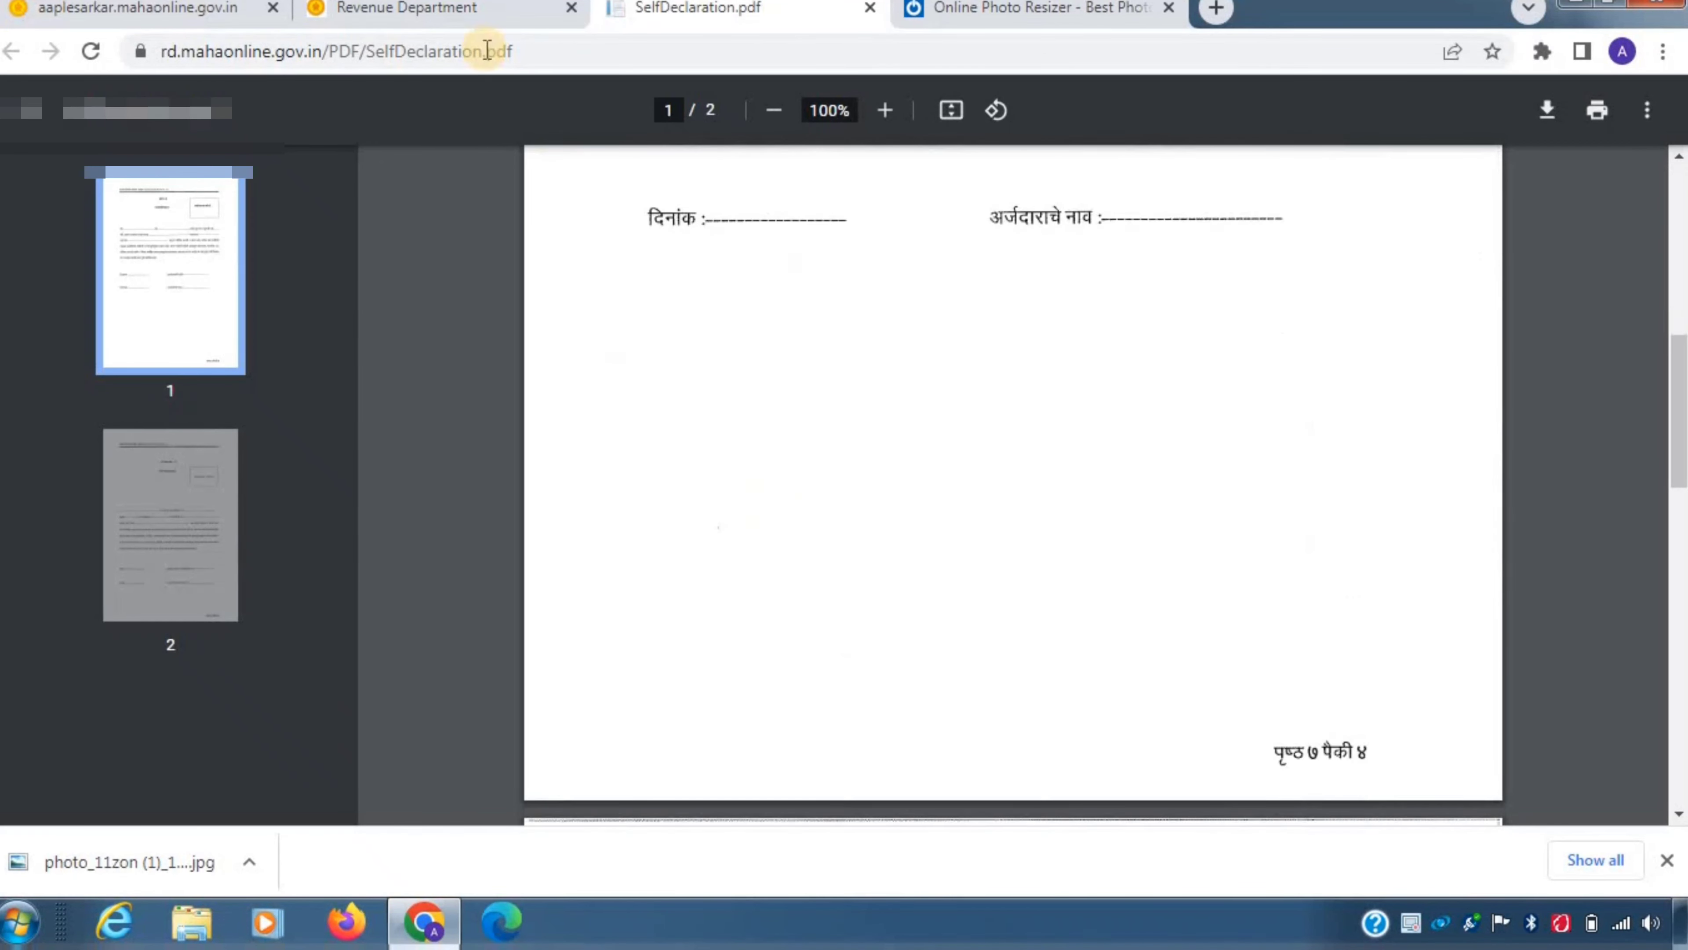
click(432, 10)
scroll(882, 432, down, 1)
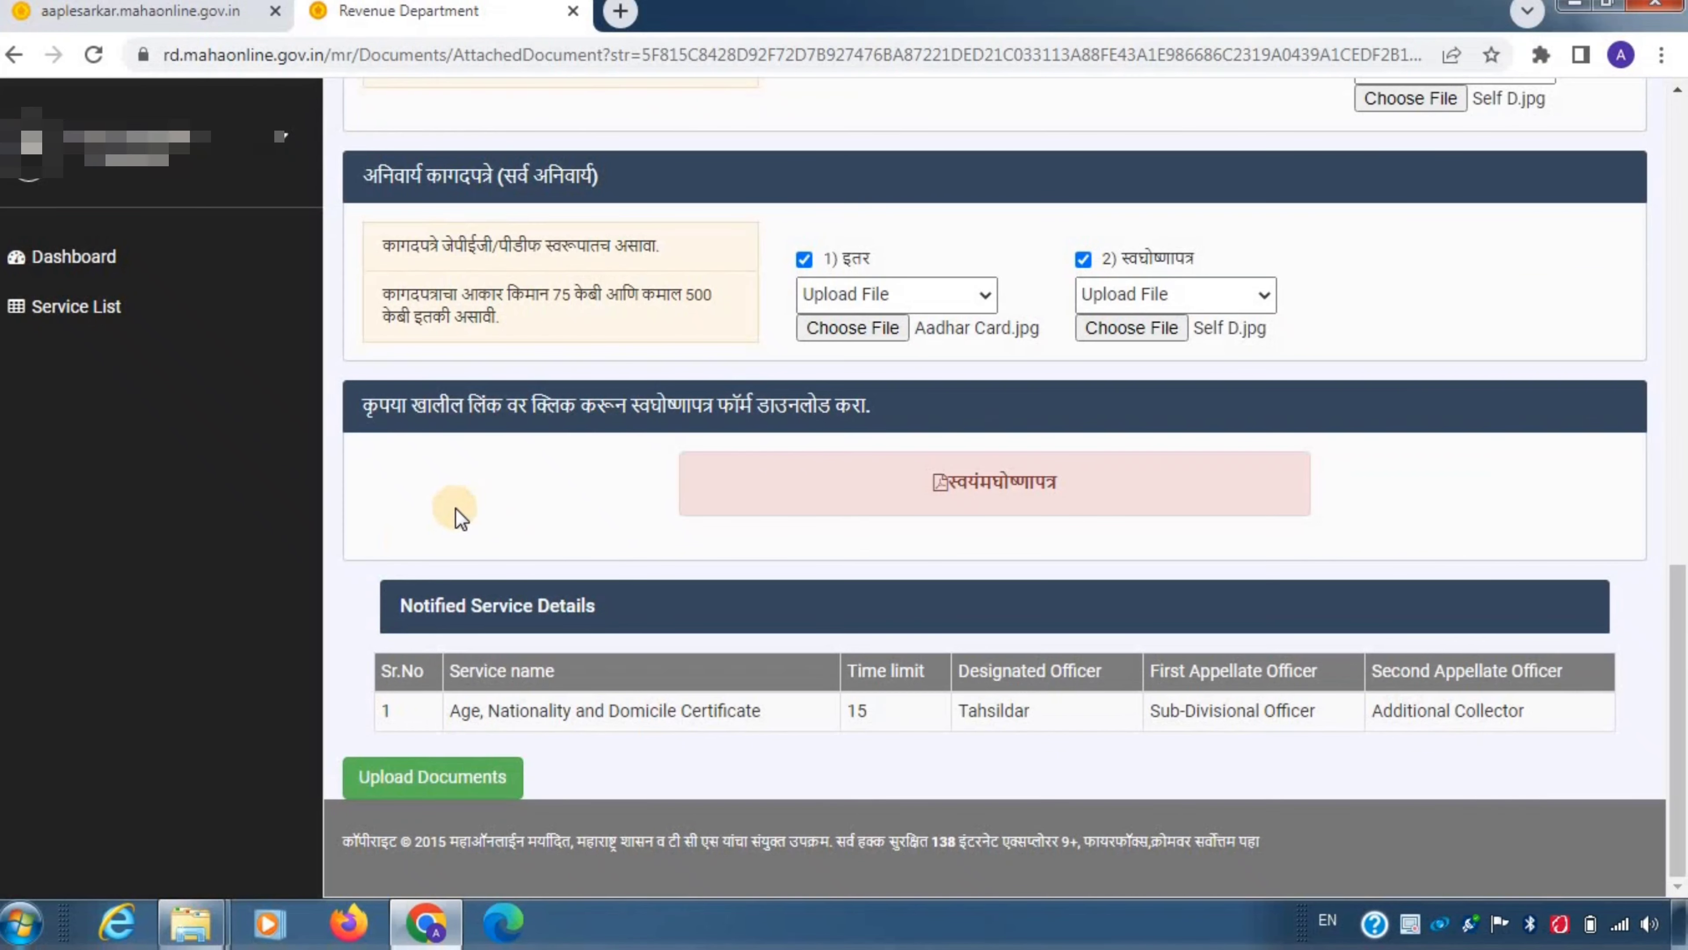
Step: Upload the attached documents, acknowledge the saved-documents message and check the total fee on the payment page
click(431, 788)
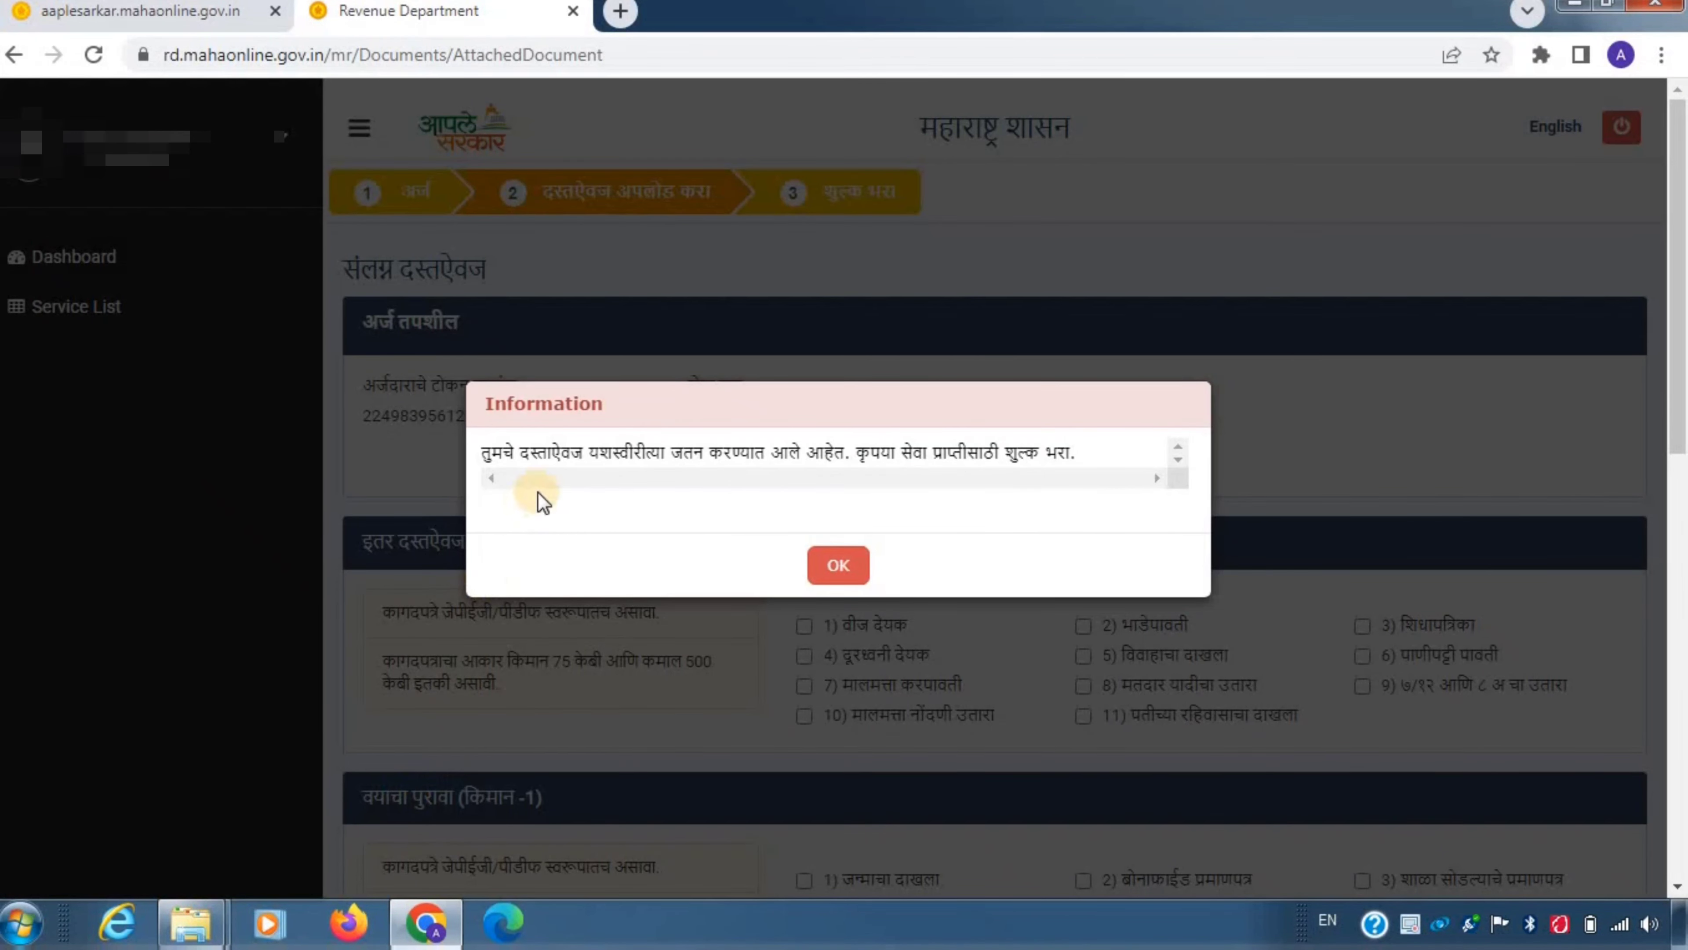
drag(503, 452, 735, 455)
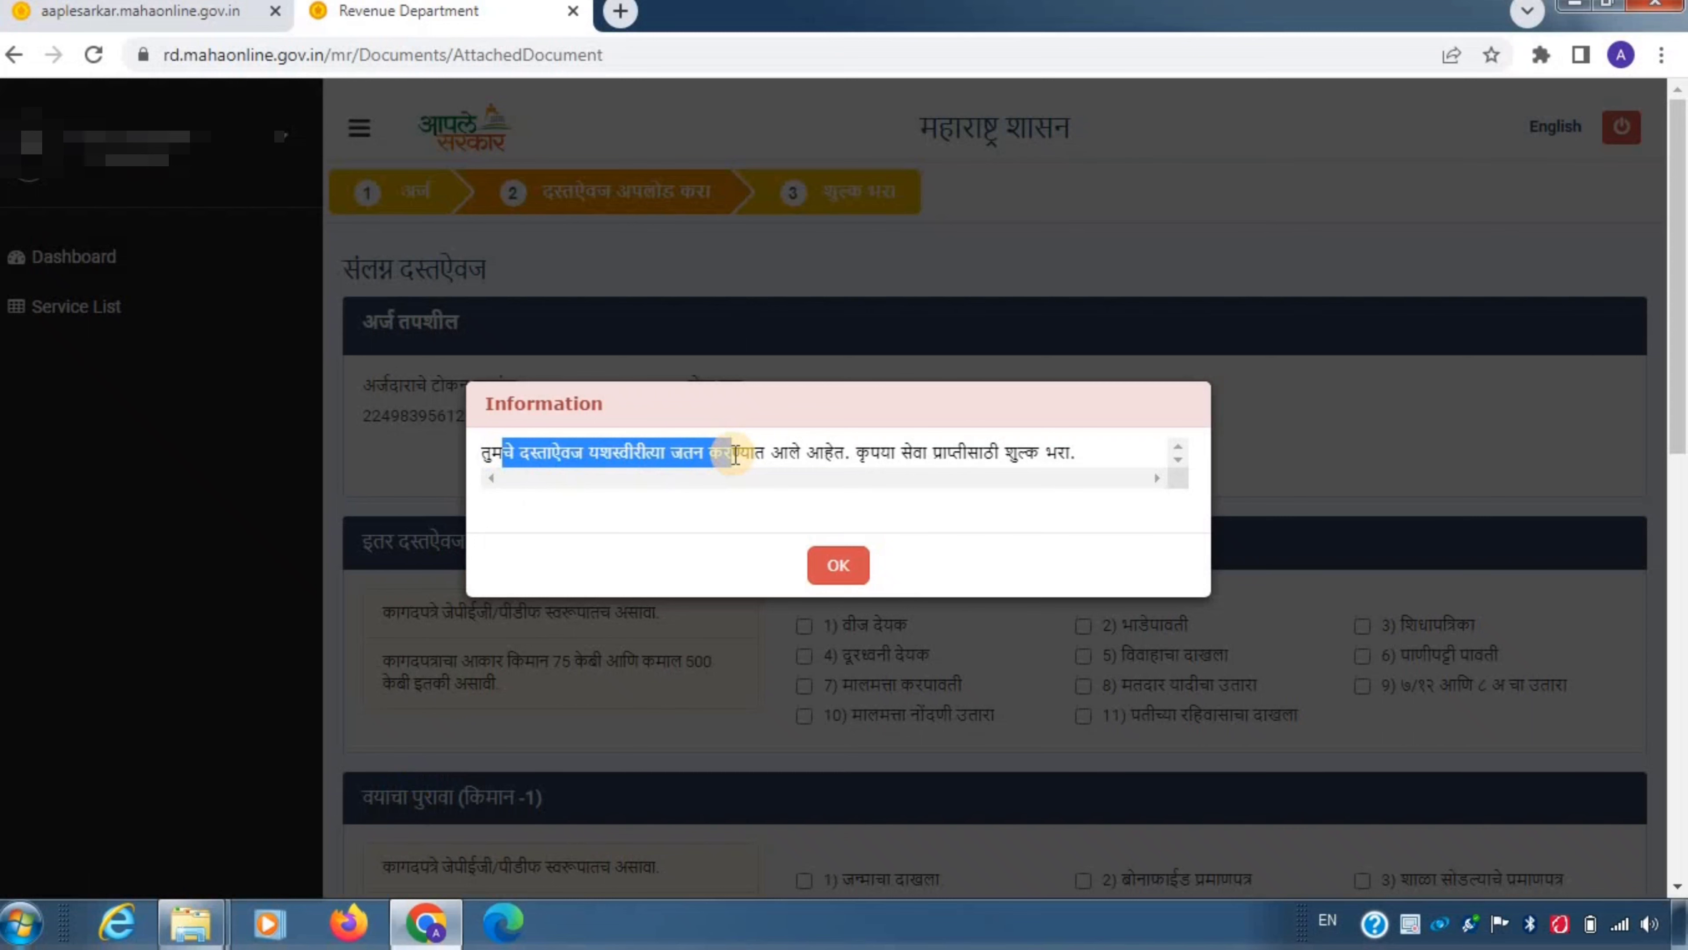
click(837, 566)
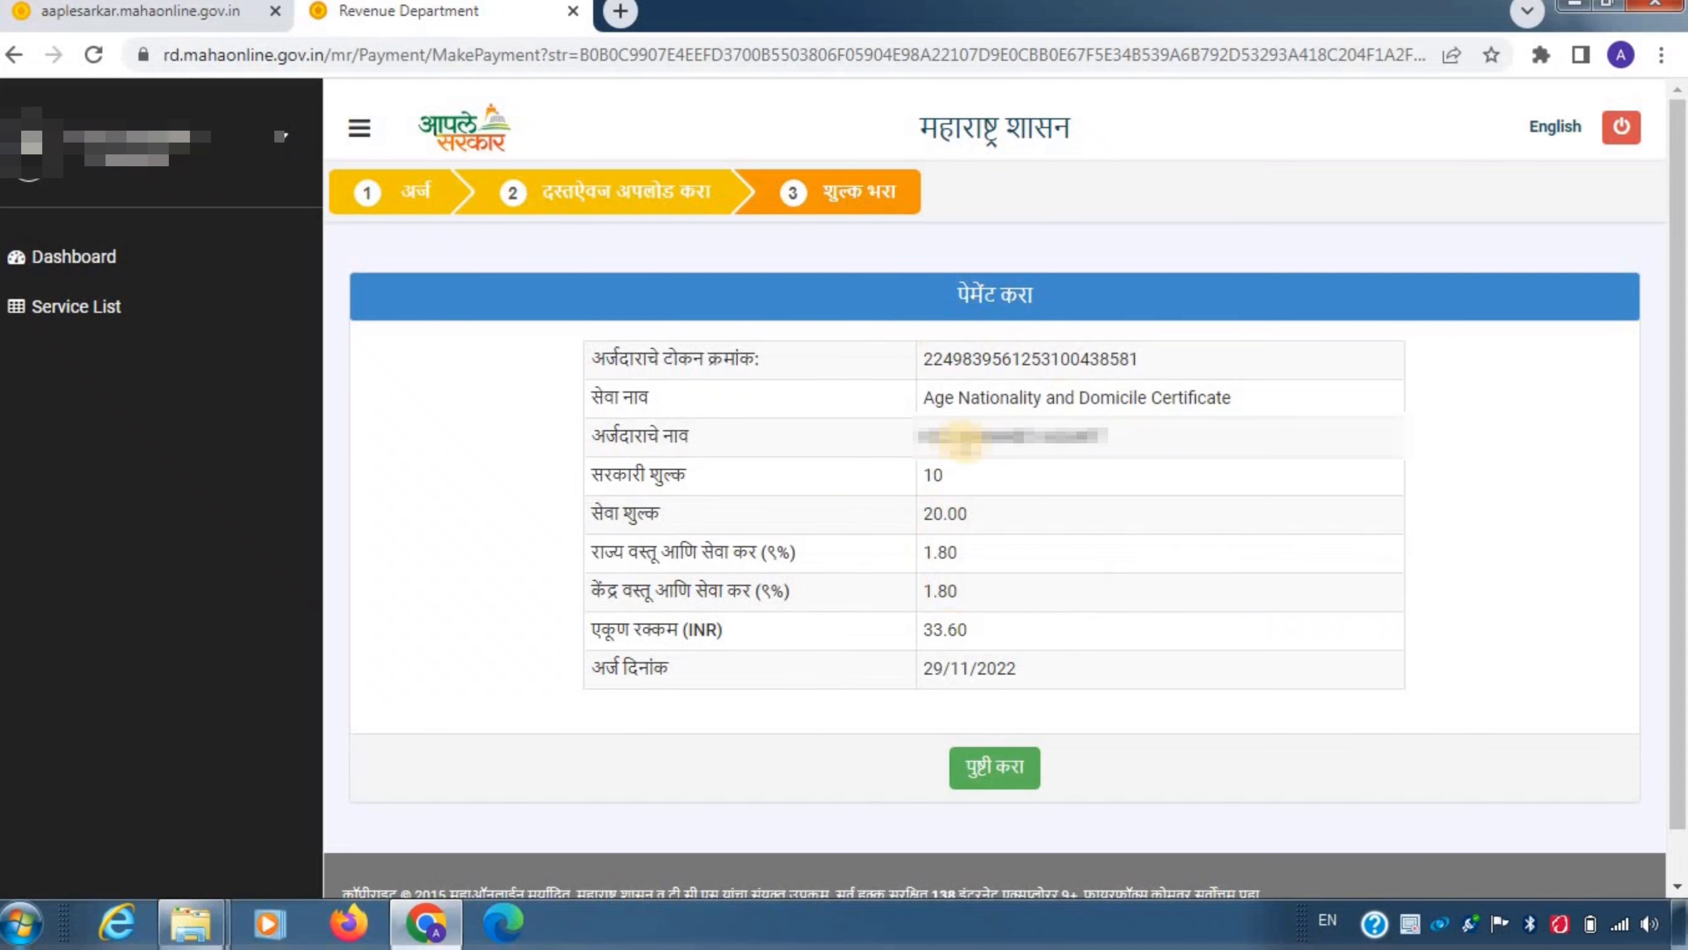
drag(999, 636, 906, 635)
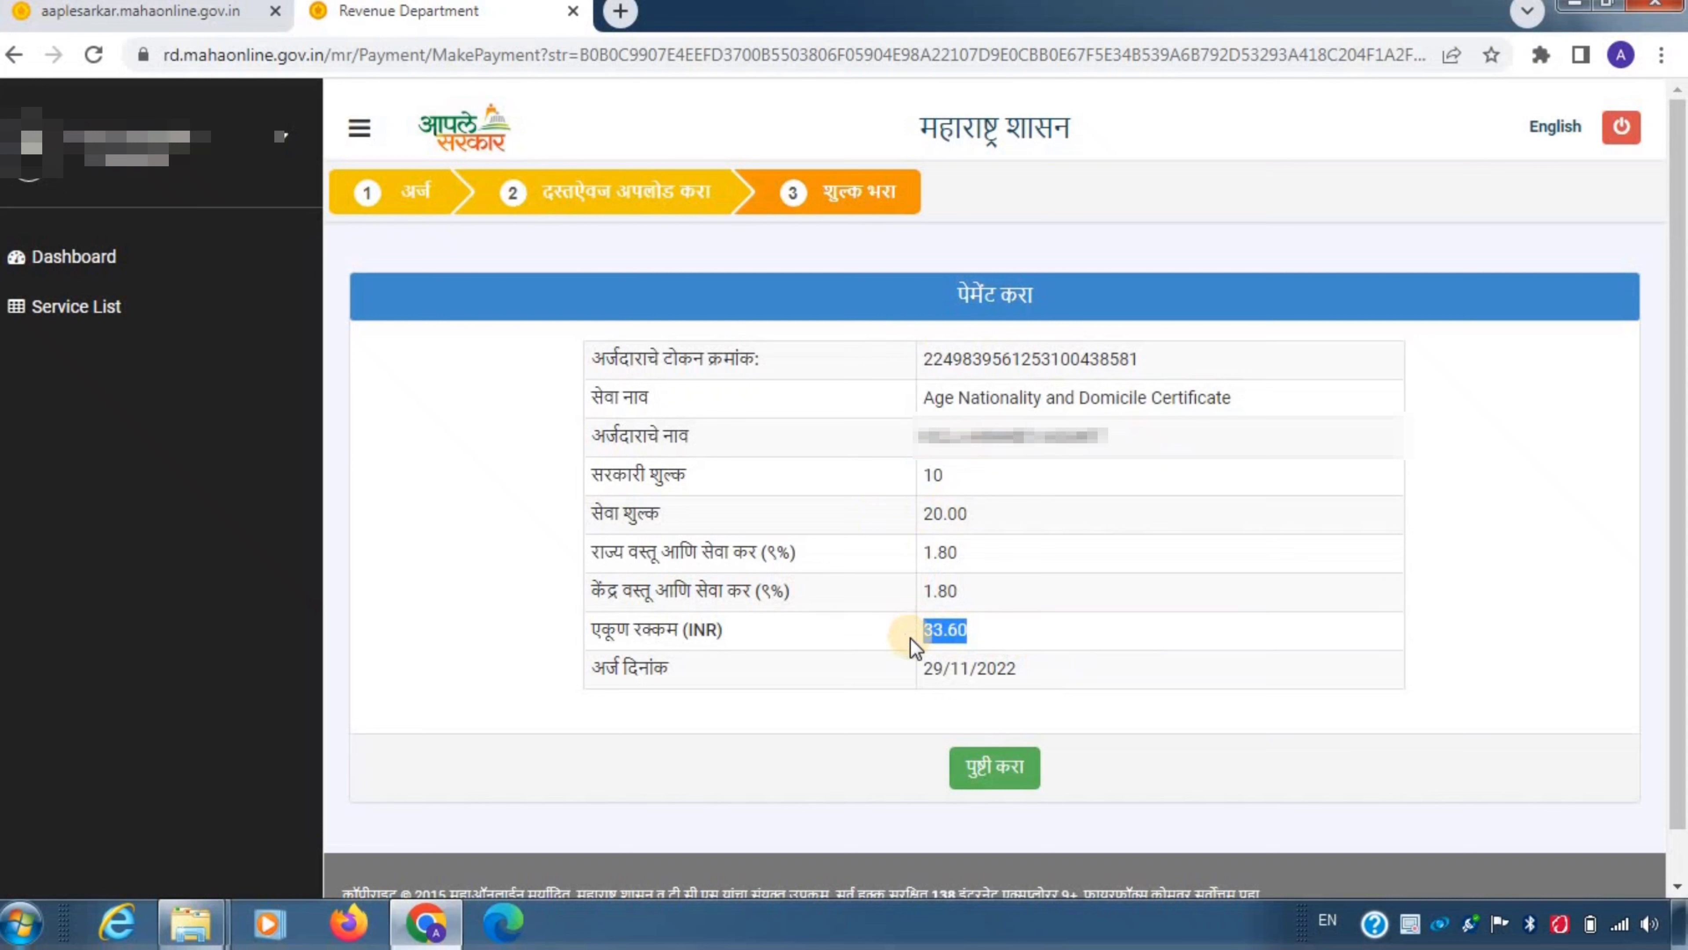
Step: Confirm the application's fee details and proceed to payment with the PayGov (Credit/Debit Card) Master/Visa/Rupay option
drag(1044, 672, 894, 685)
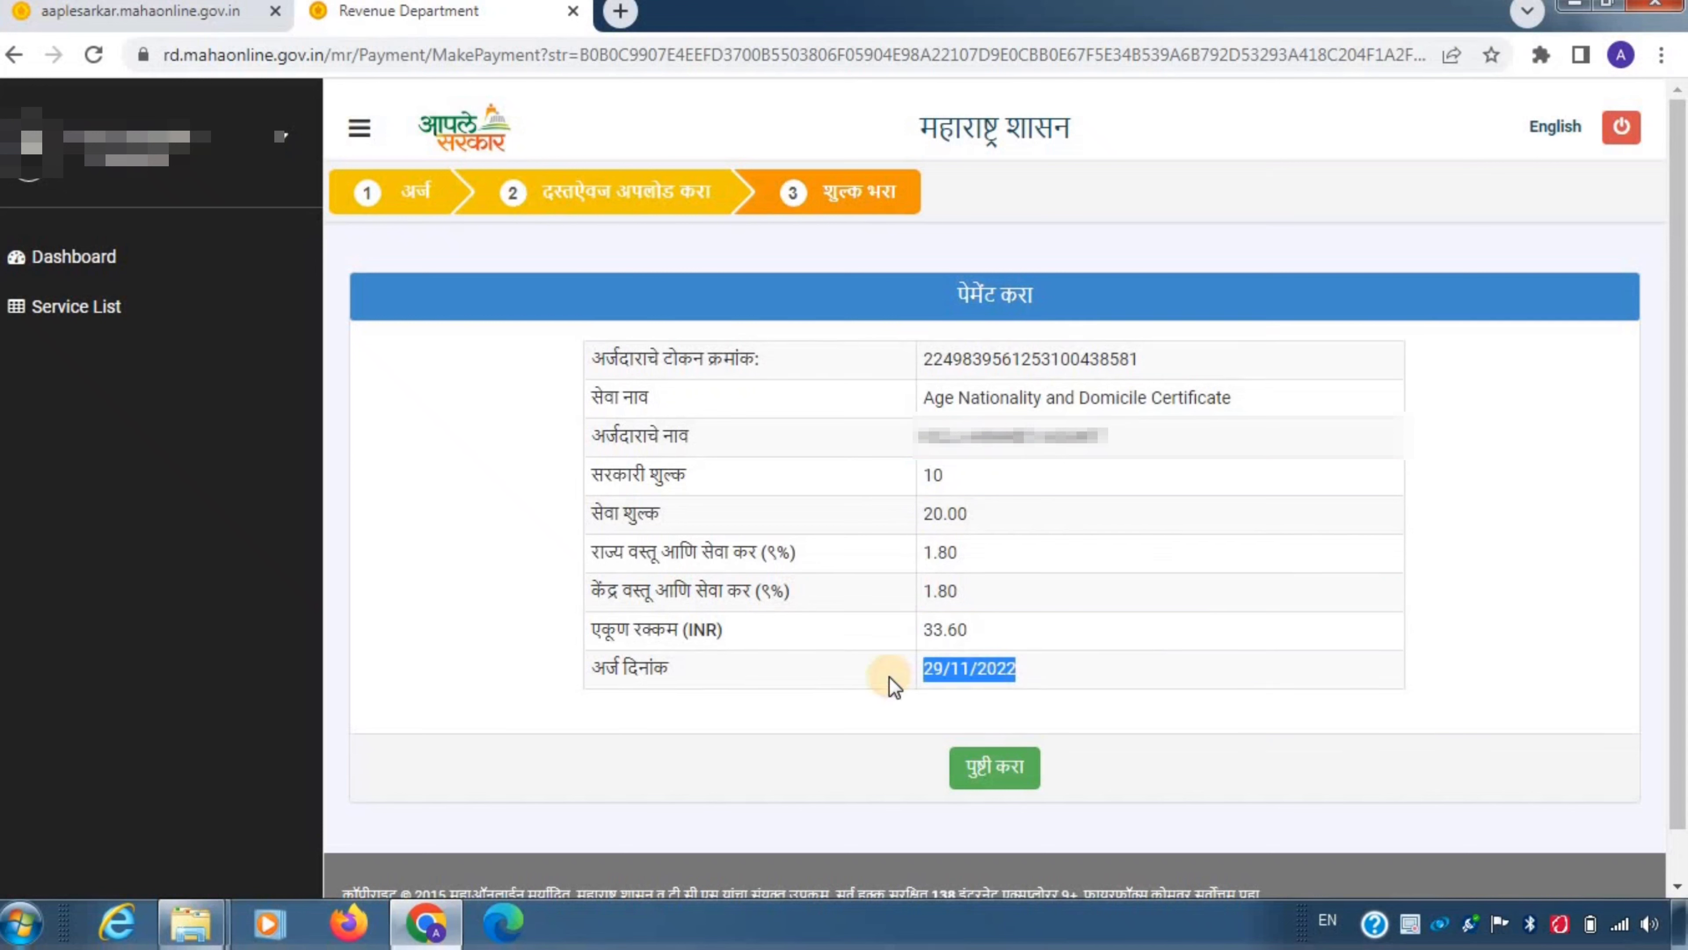
click(1075, 671)
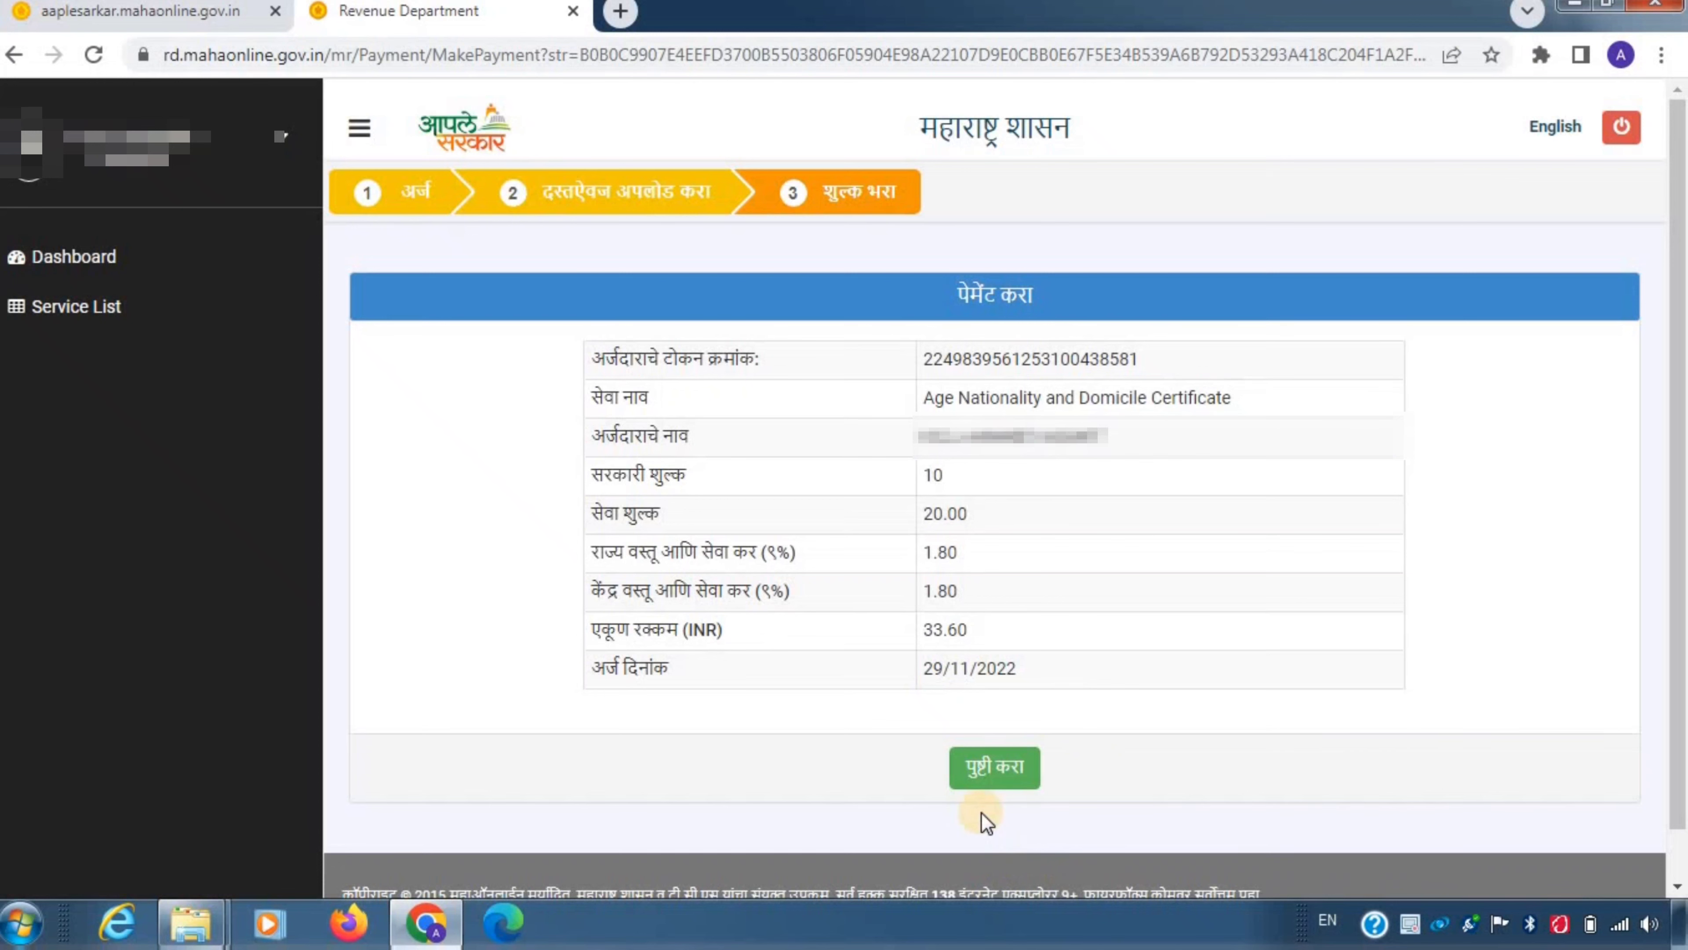
click(986, 763)
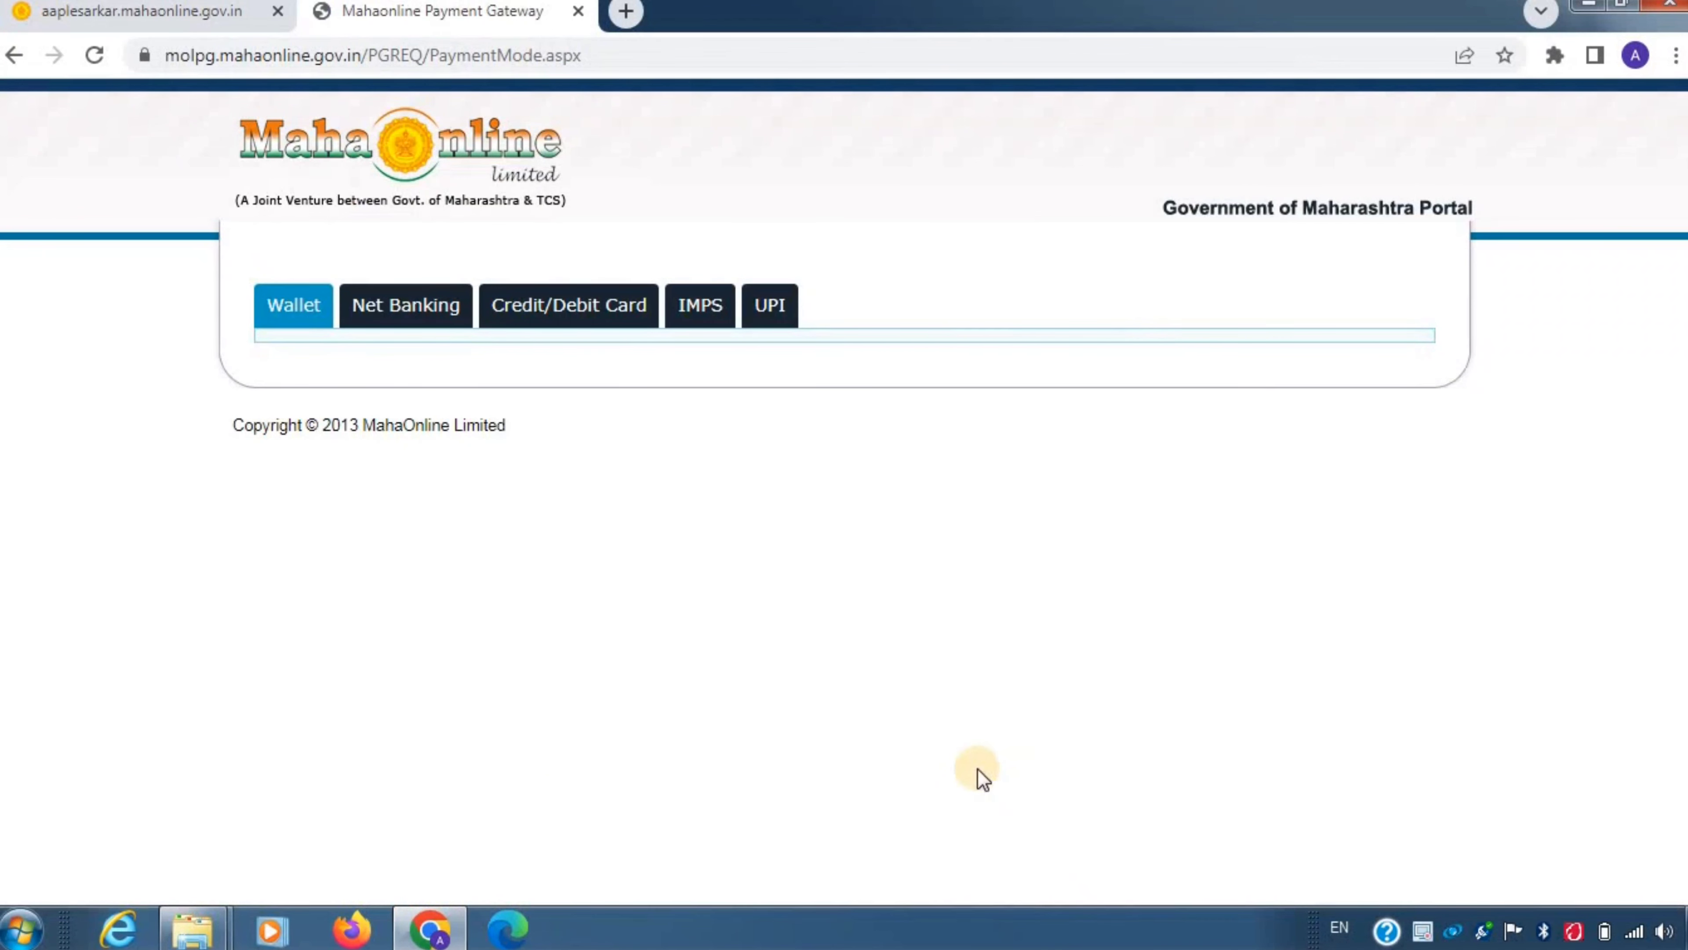
click(587, 324)
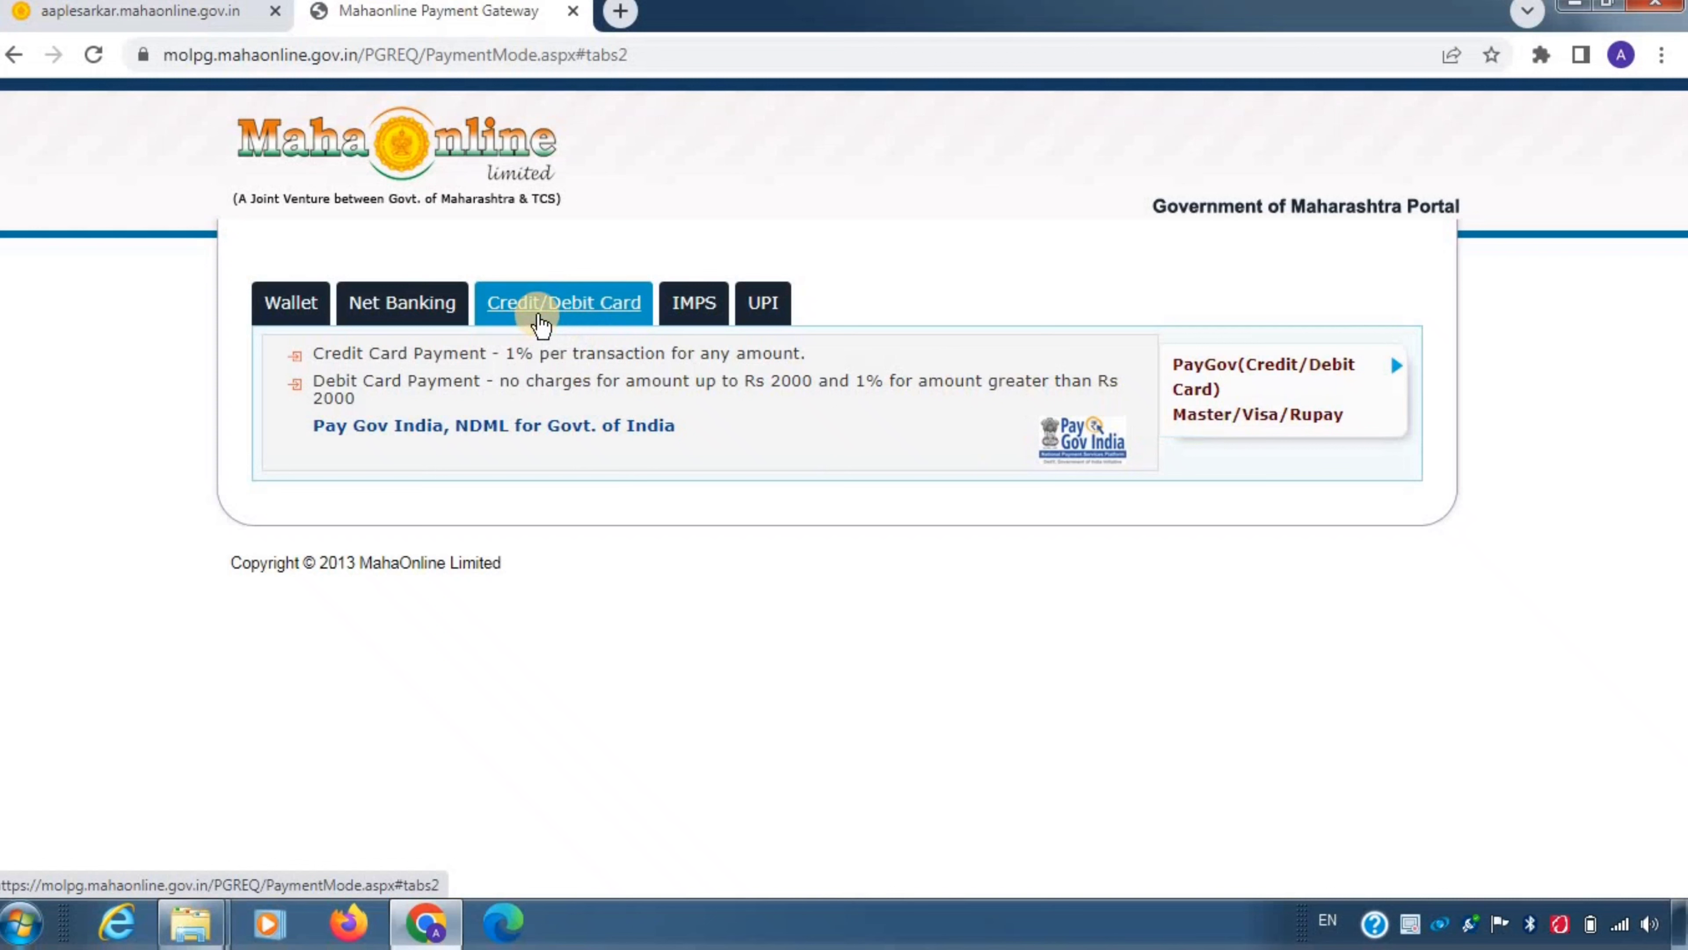
click(1216, 391)
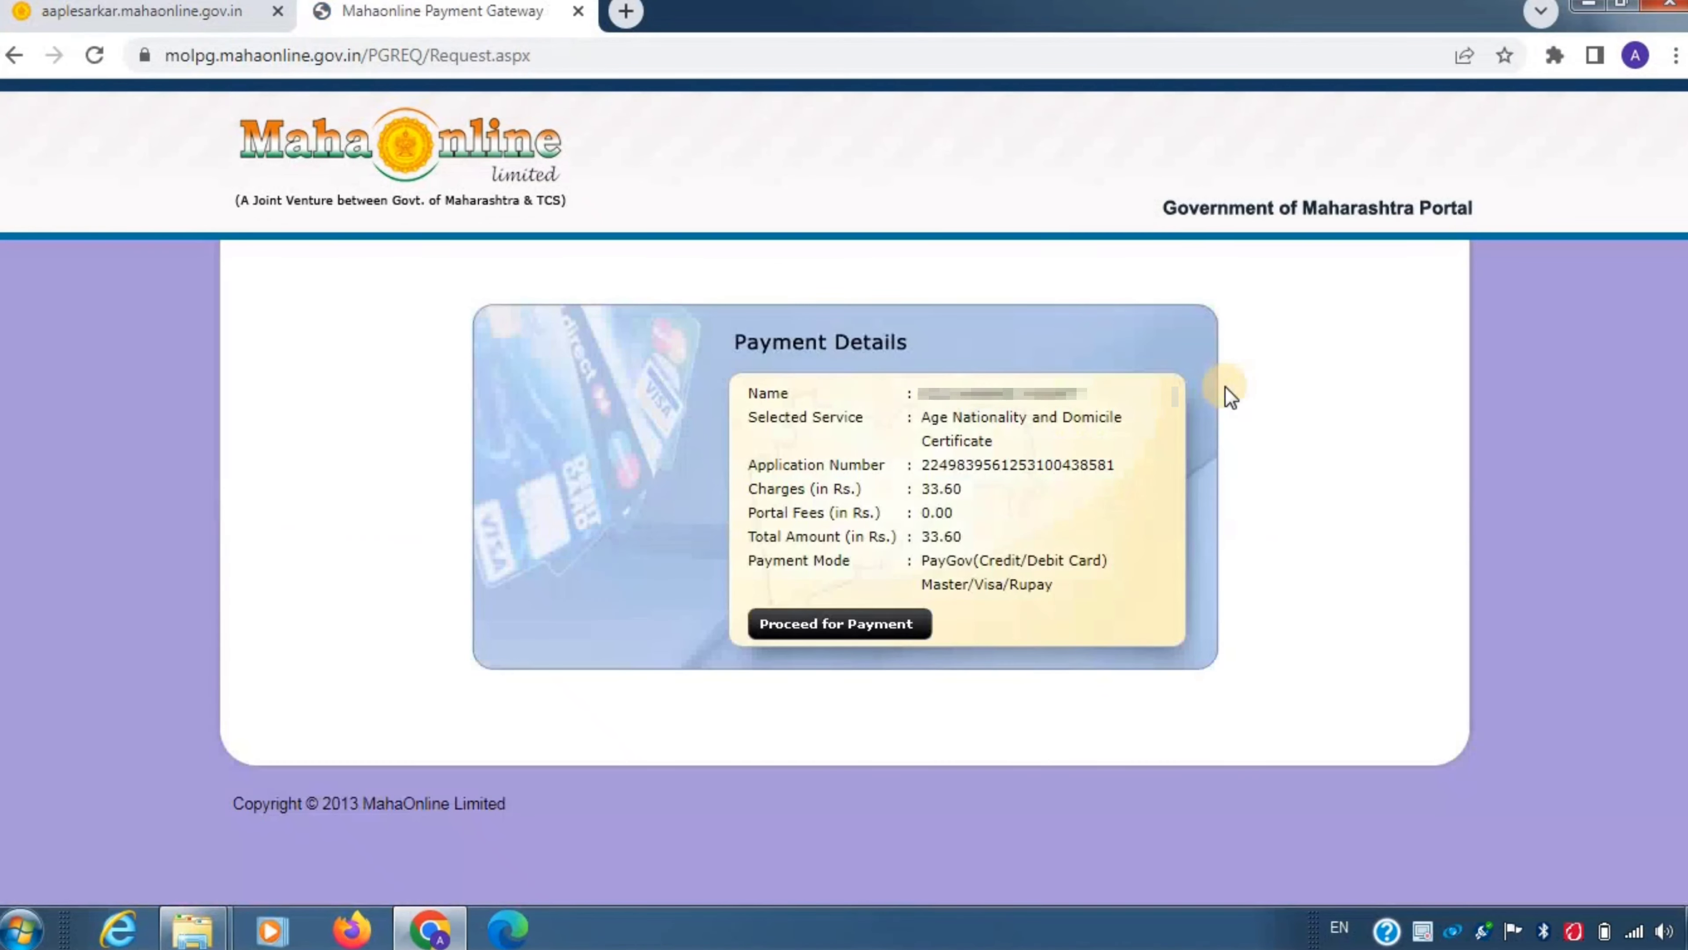
click(808, 628)
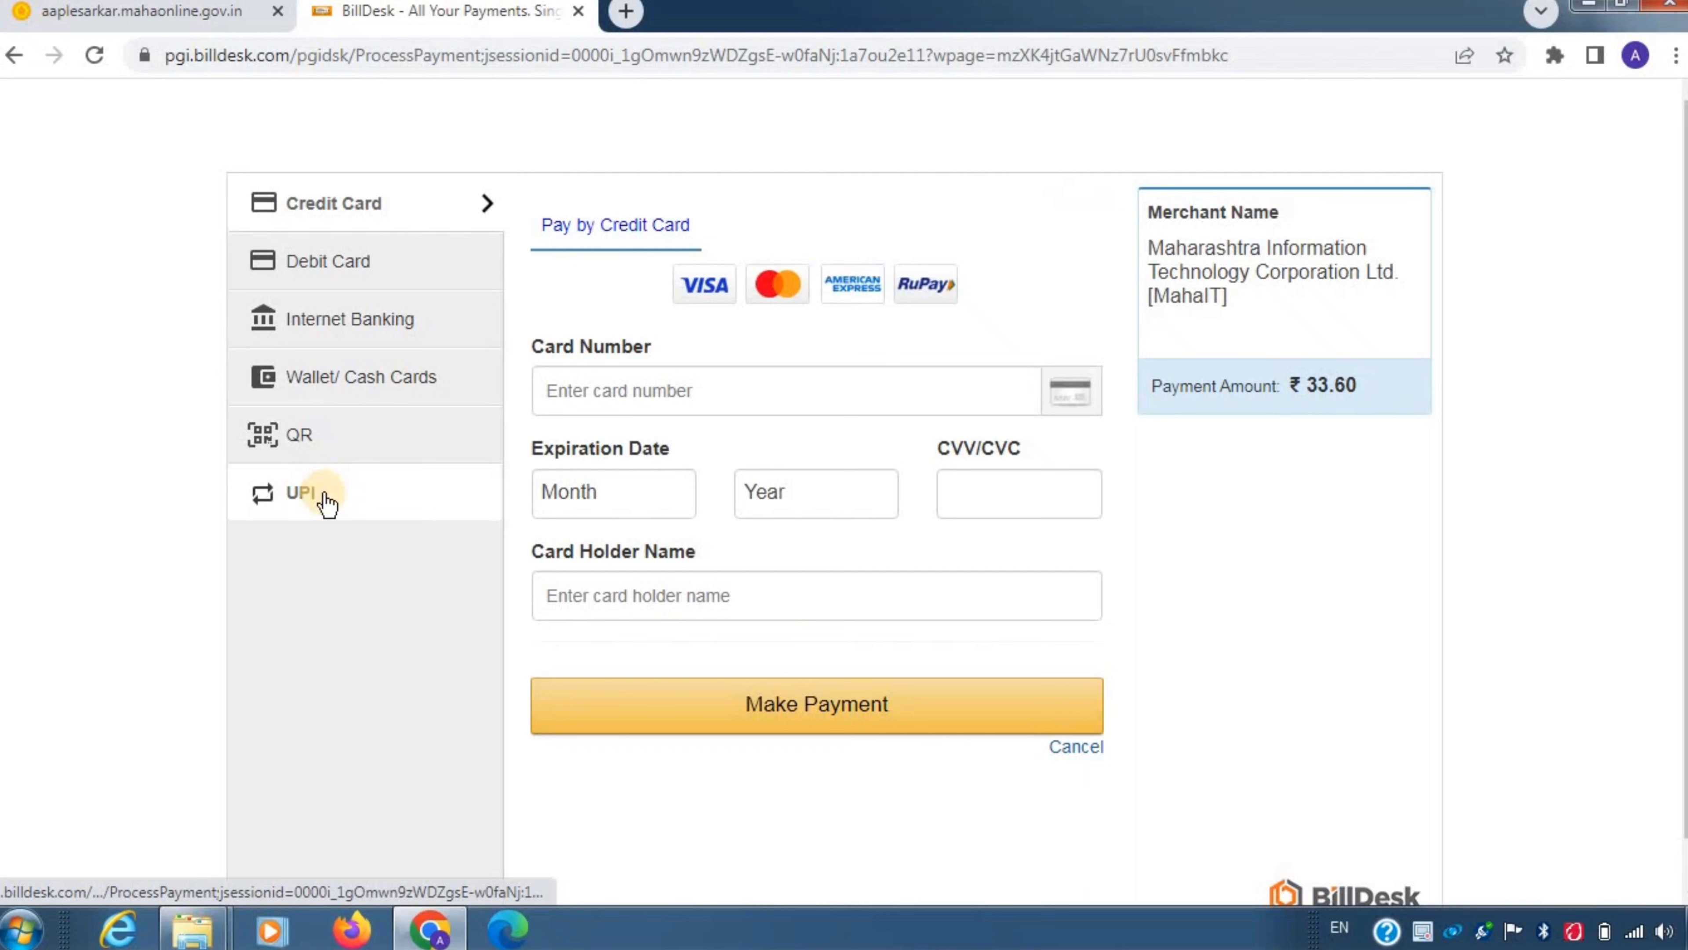
Step: Choose BHIM UPI as the payment method, accept the convenience fee breakdown and make the UPI payment
click(311, 509)
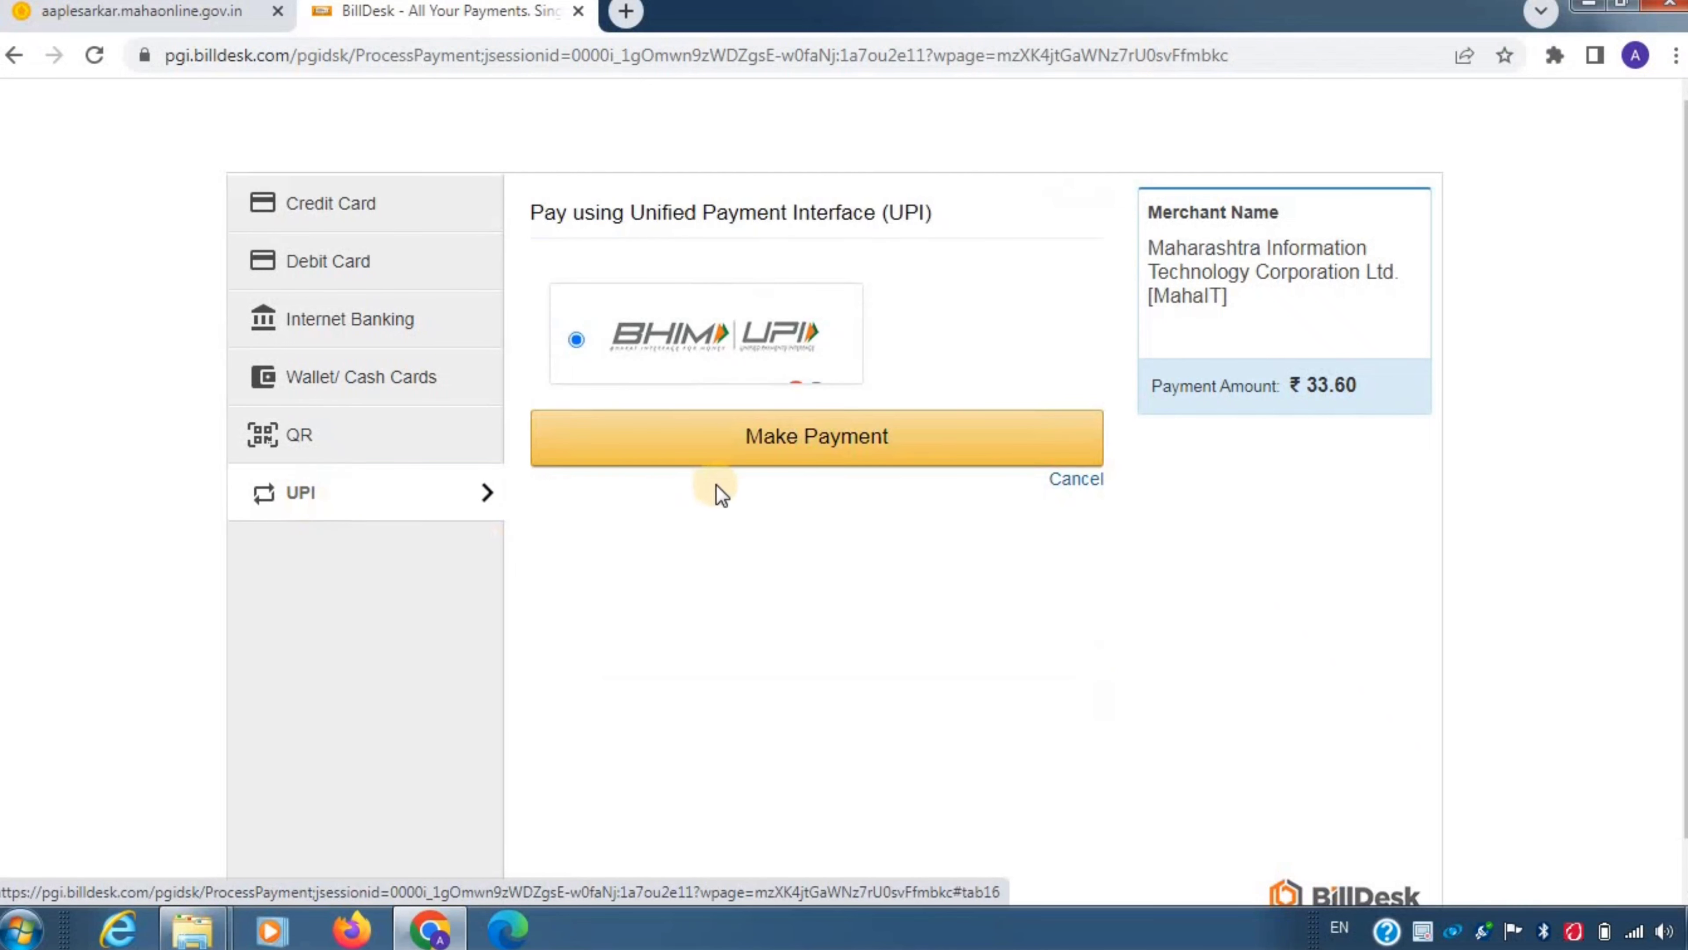
click(789, 456)
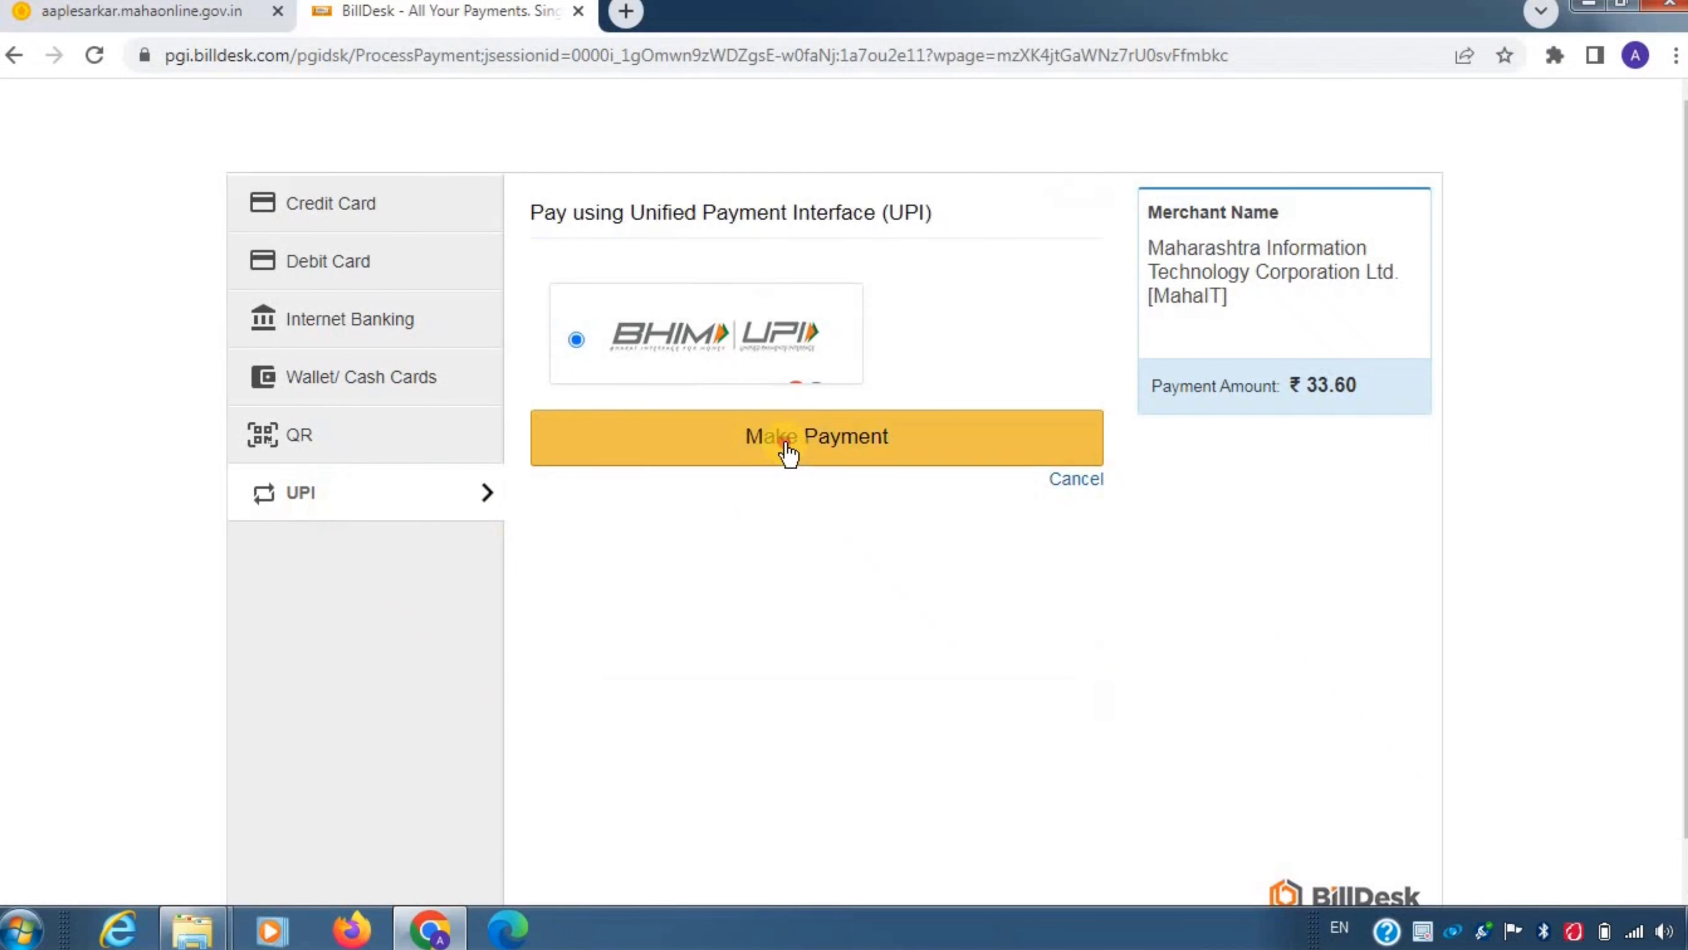
click(790, 456)
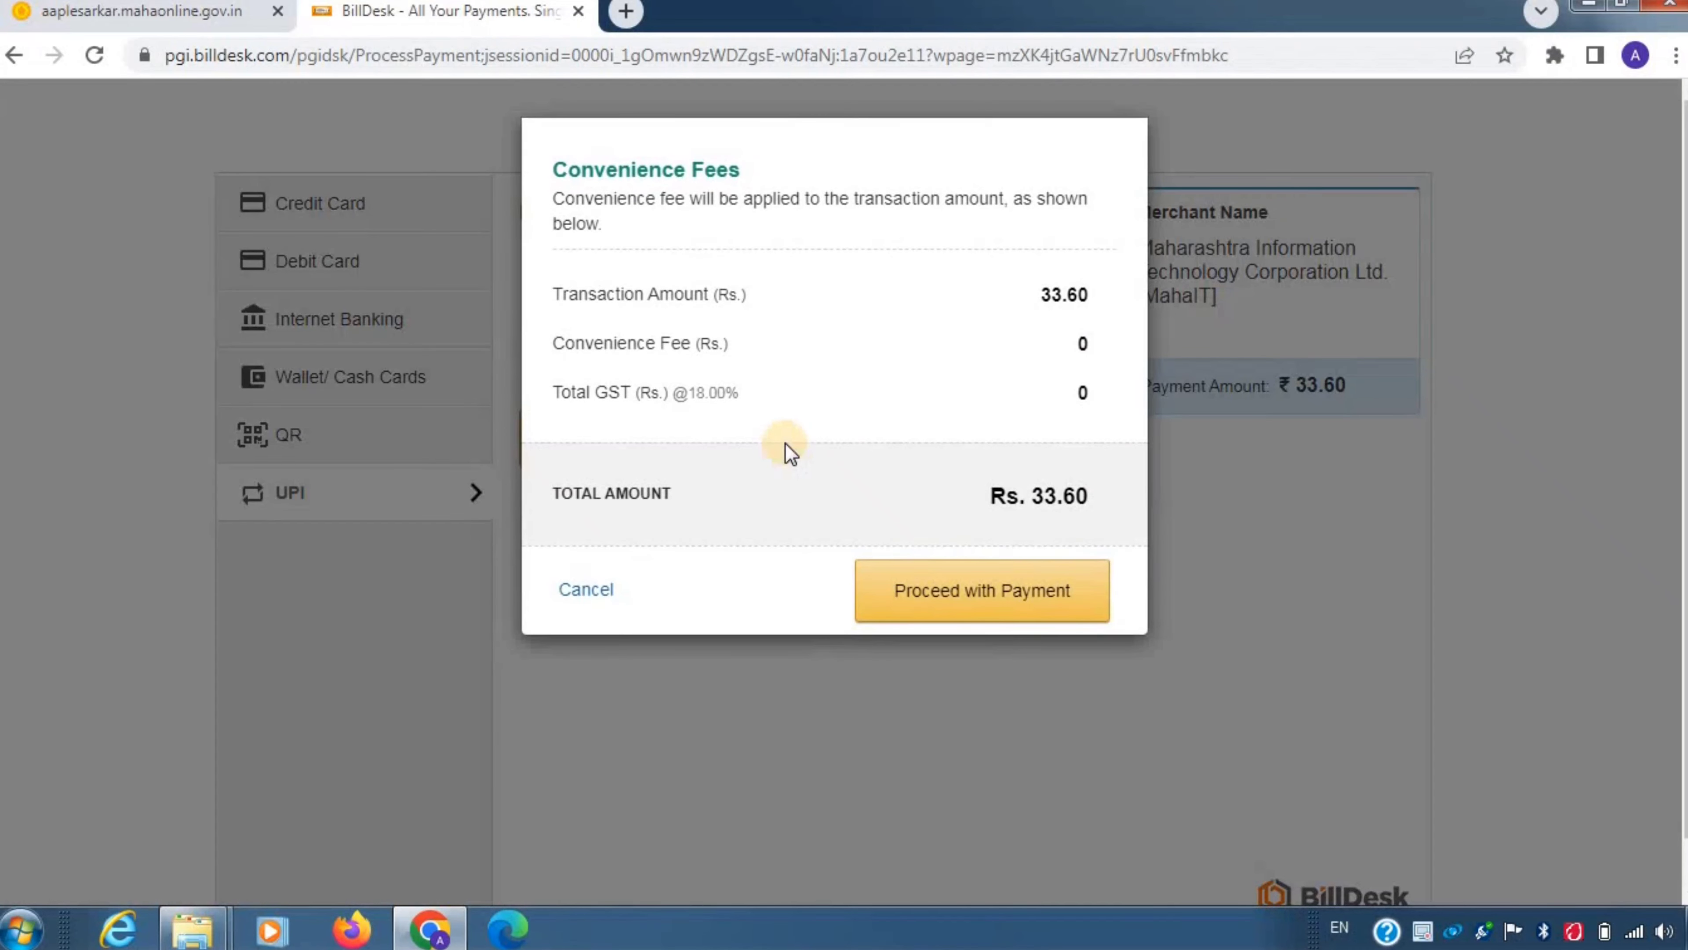
click(986, 605)
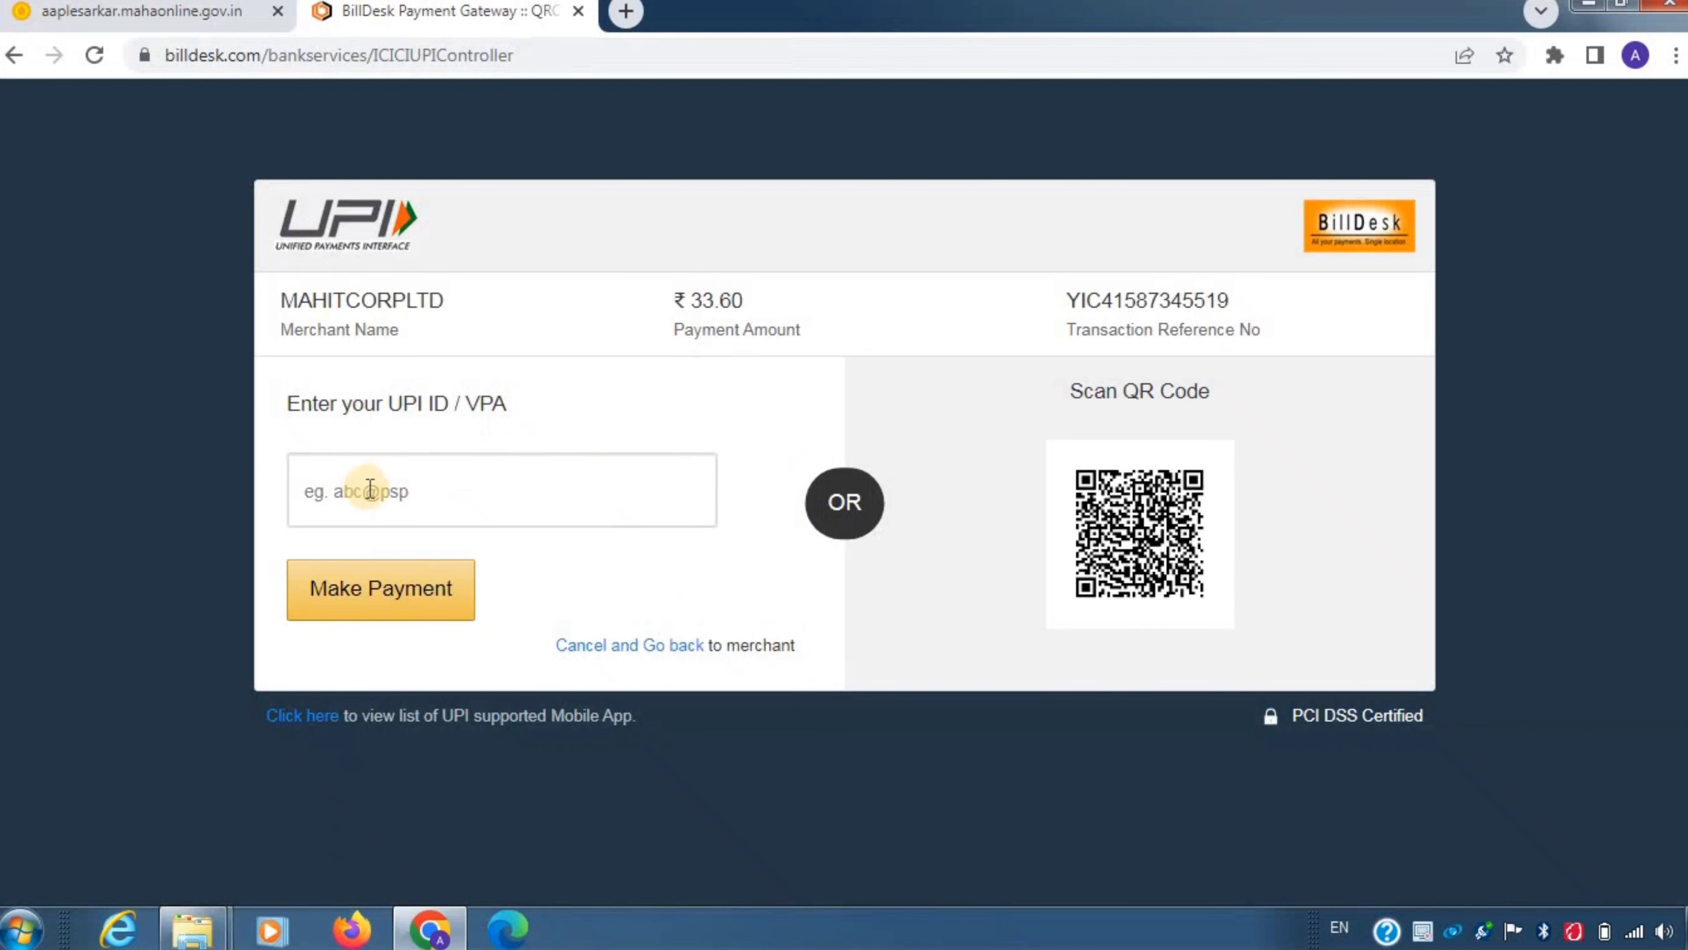
click(378, 602)
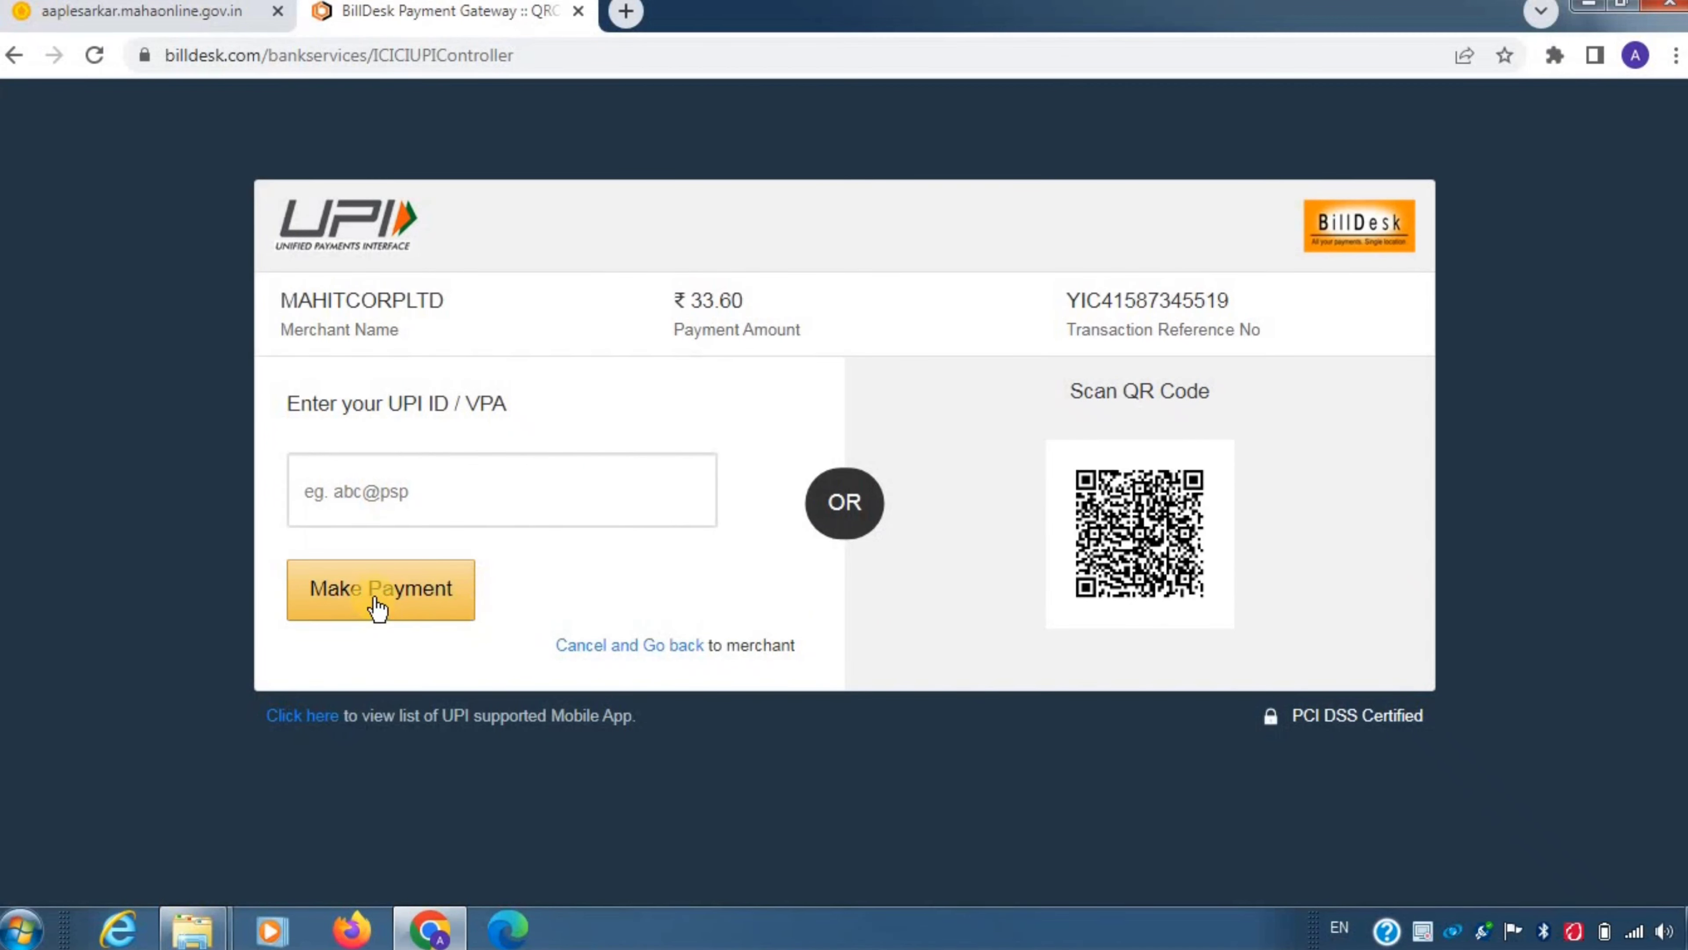
click(614, 703)
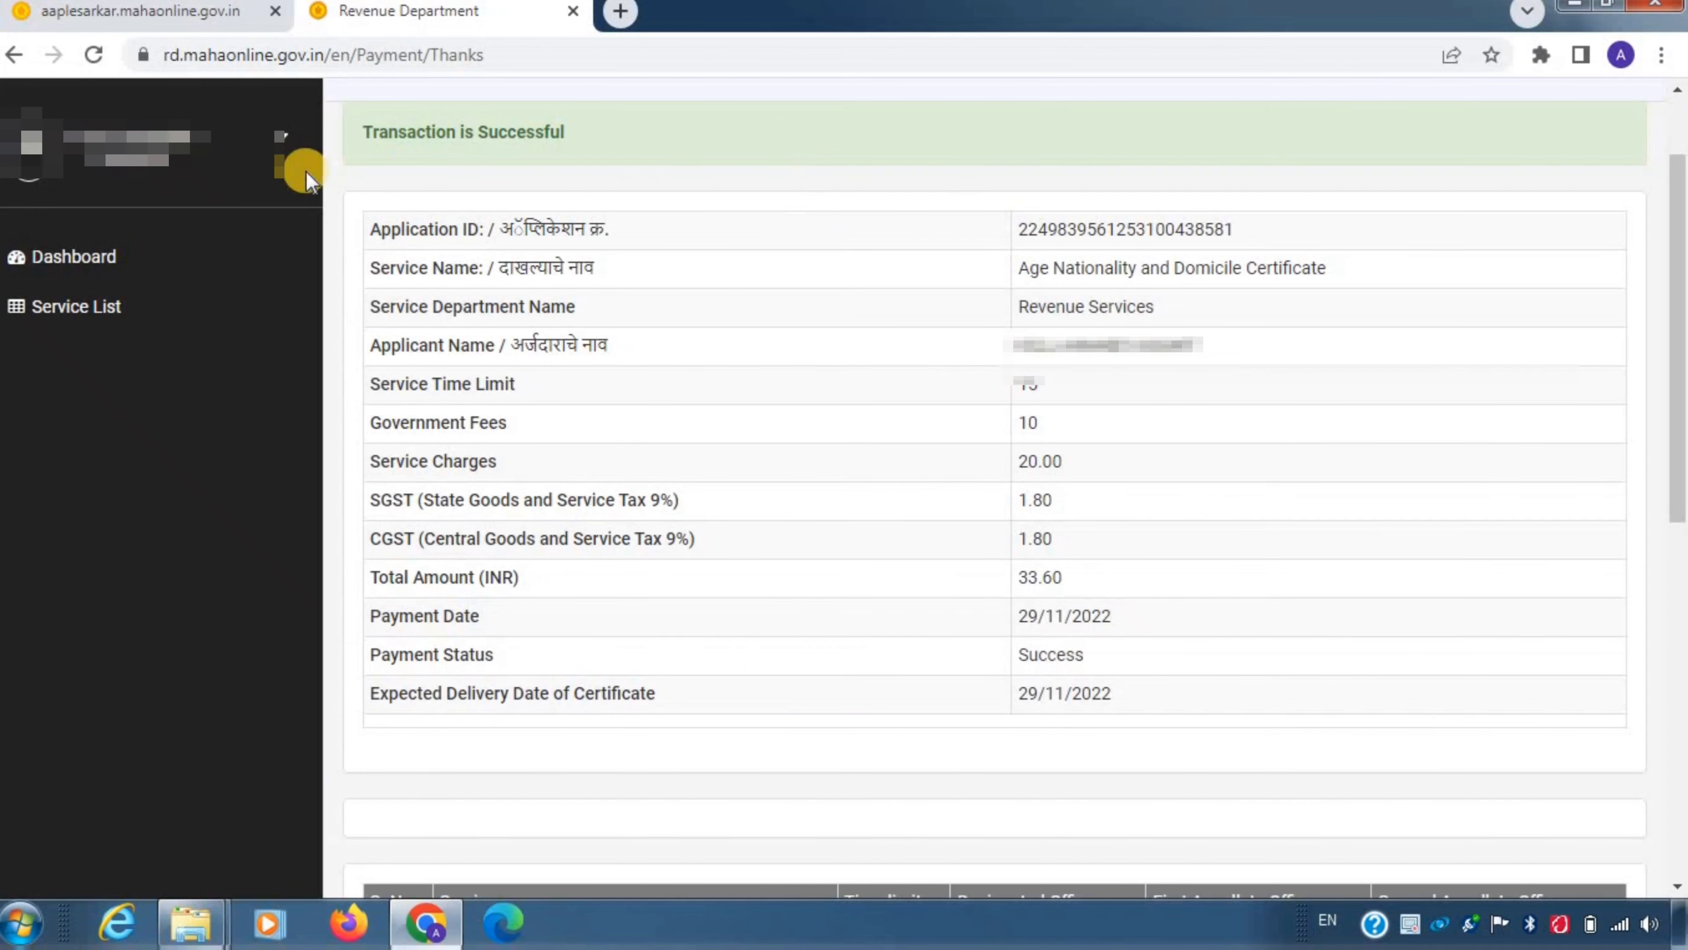
Step: Review the transaction result, payment status and total amount on the payment acknowledgement page
drag(346, 137, 596, 133)
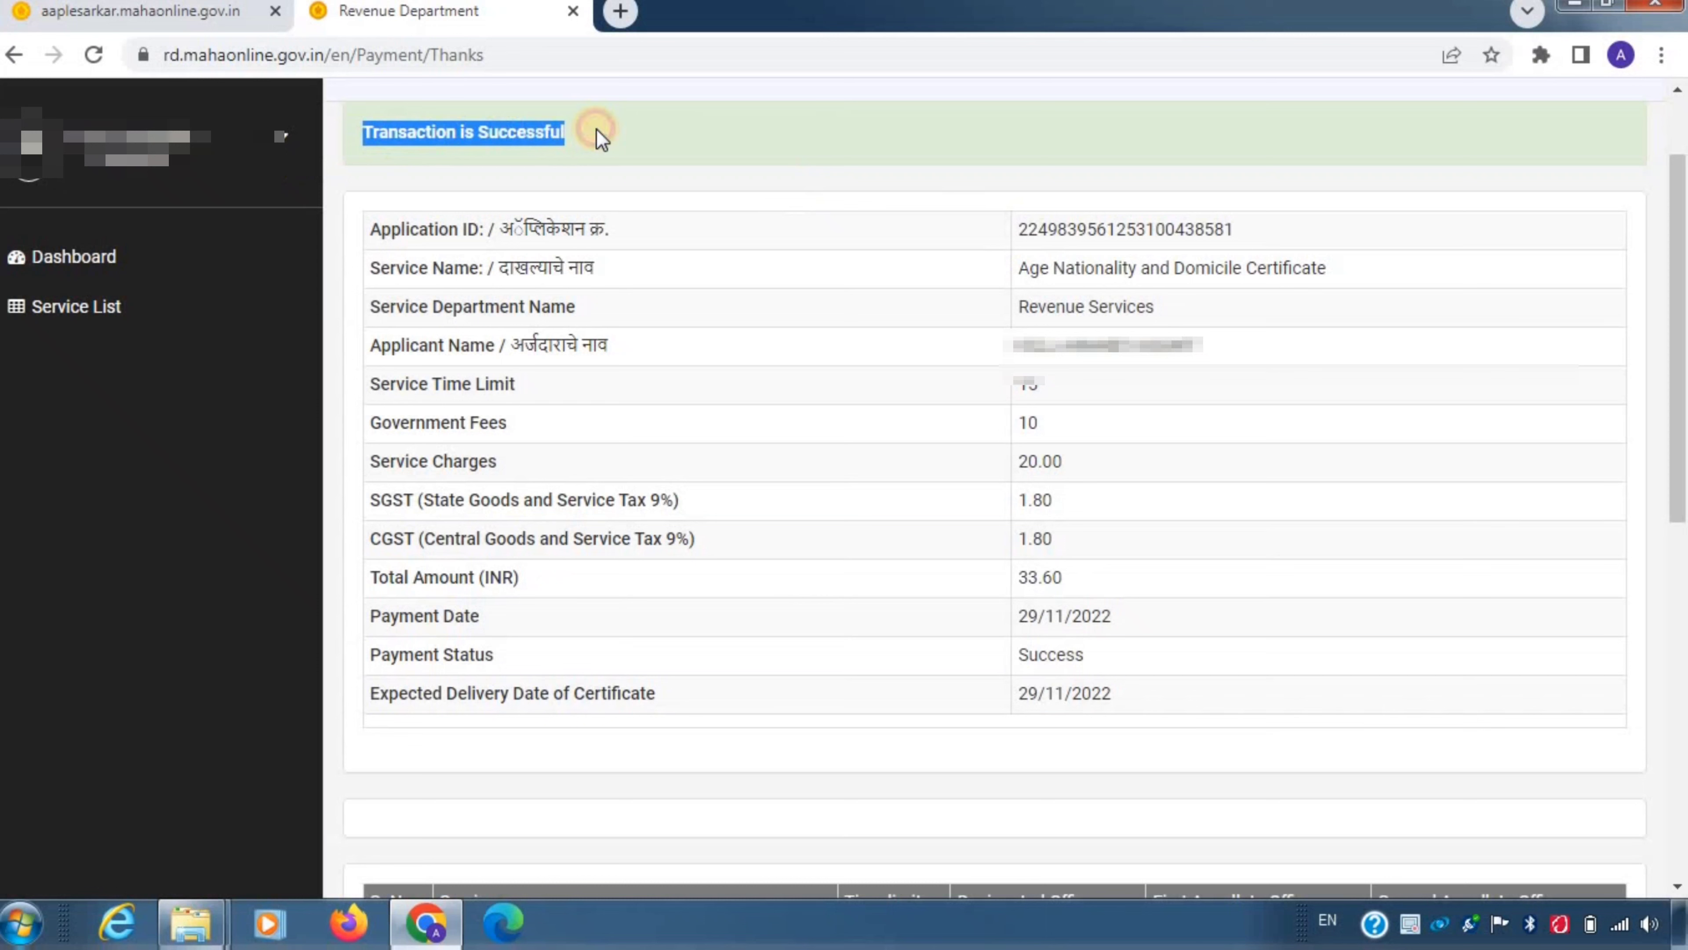
click(598, 135)
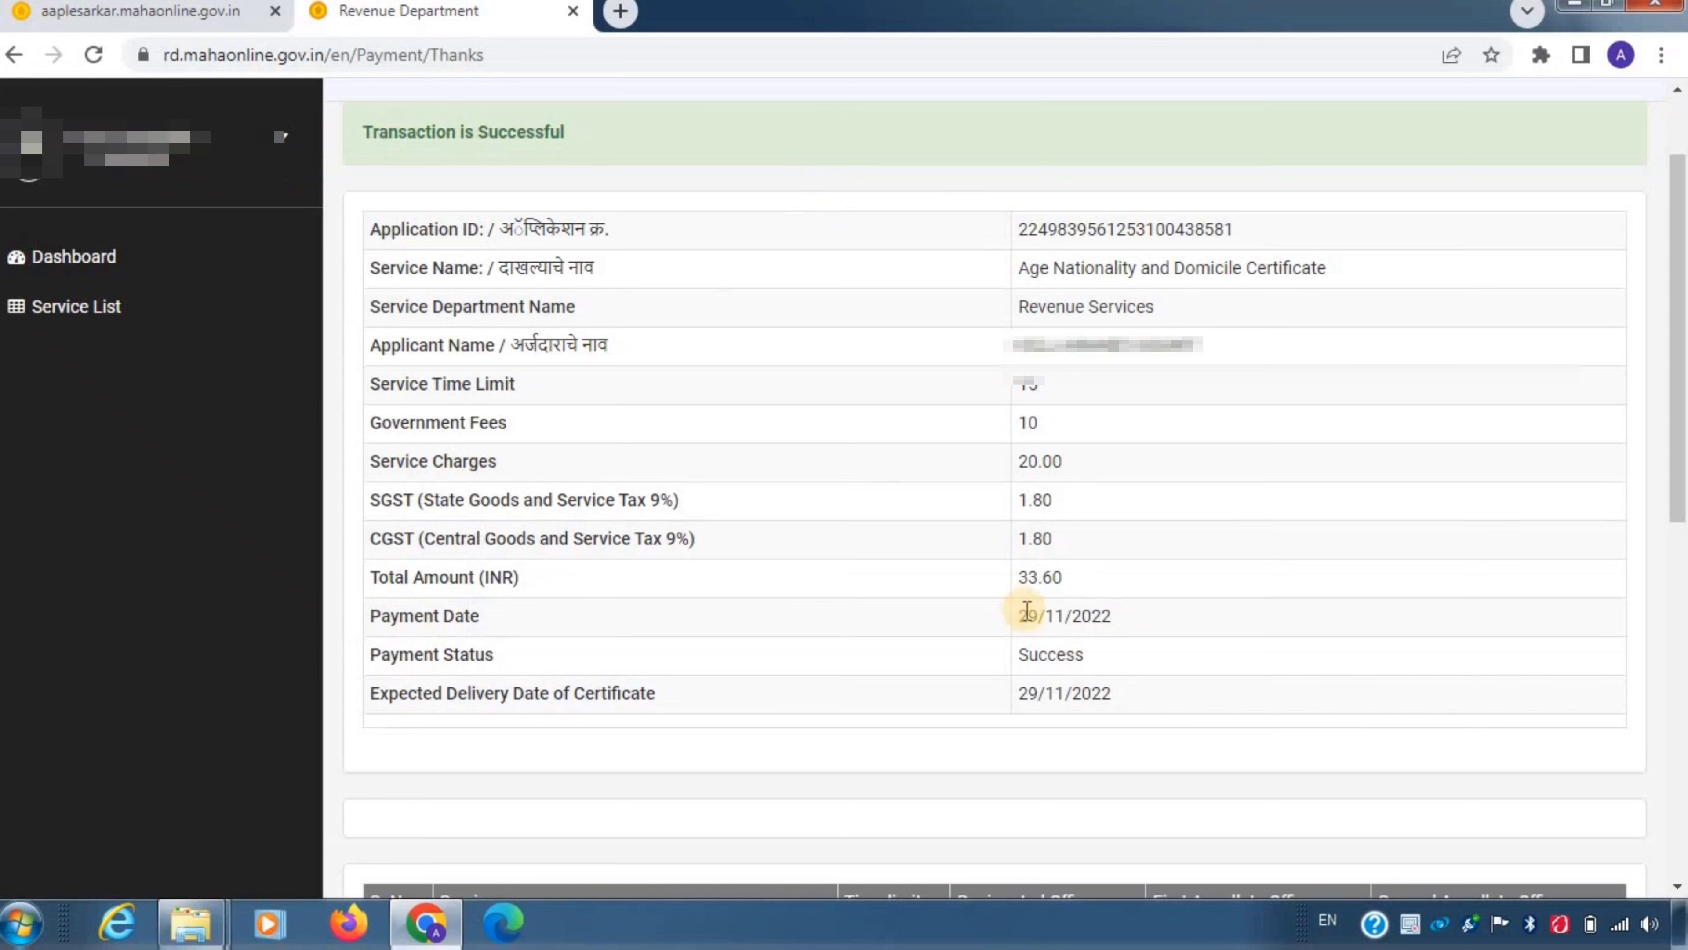
drag(1084, 662, 1019, 665)
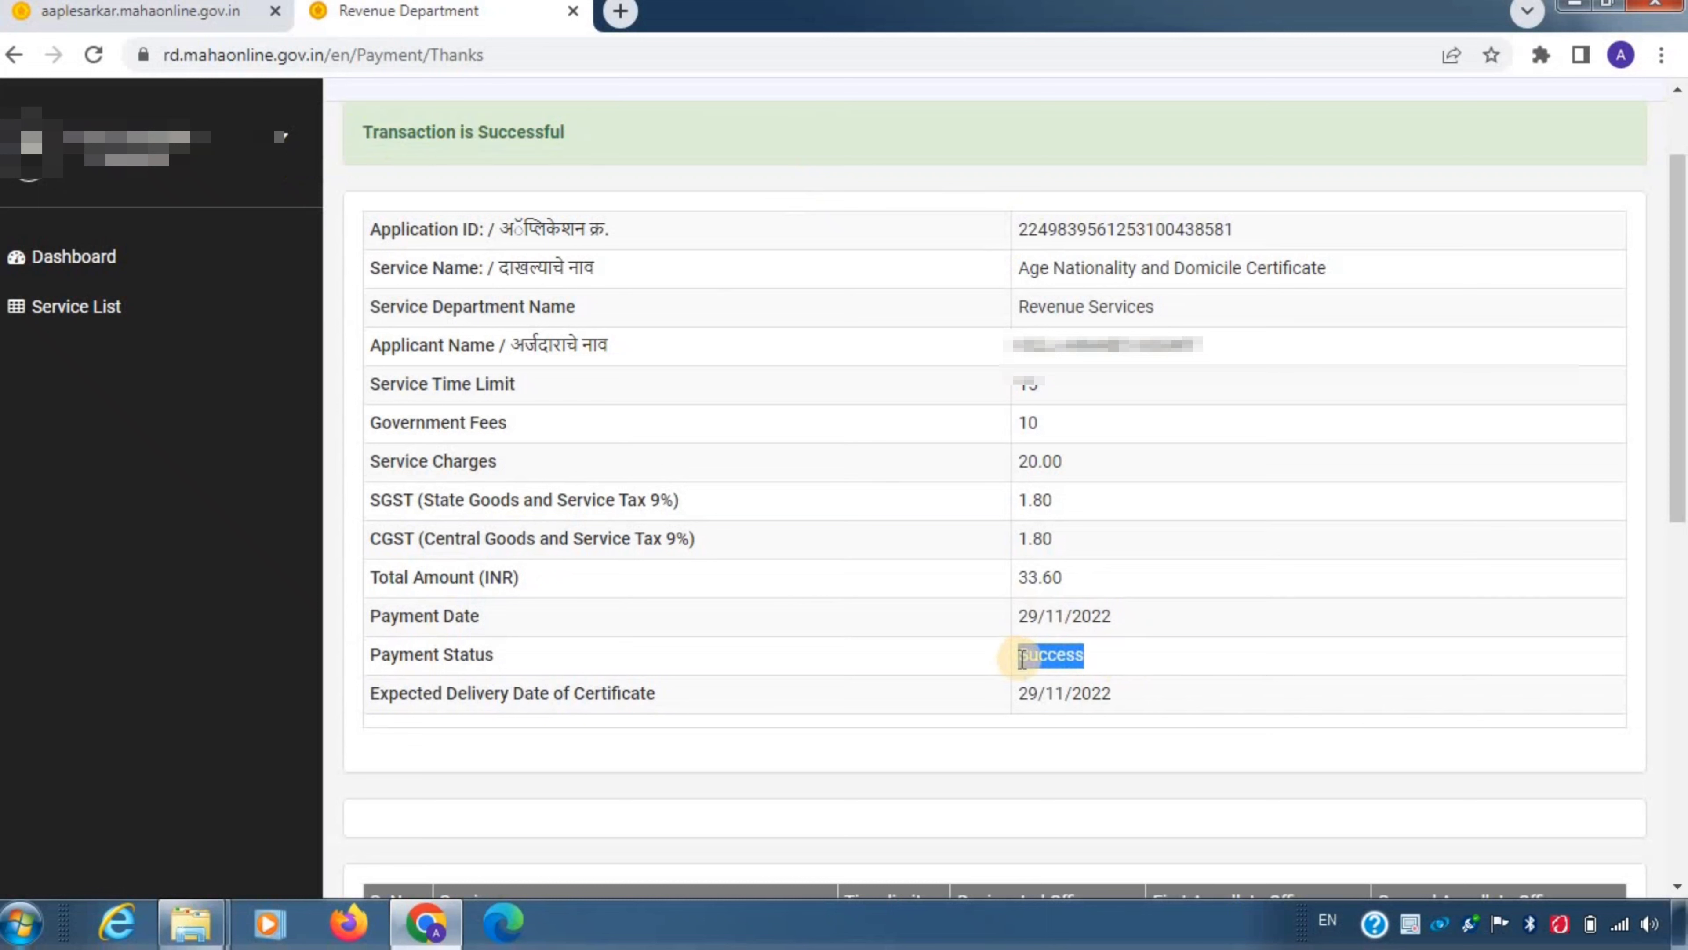
click(1170, 665)
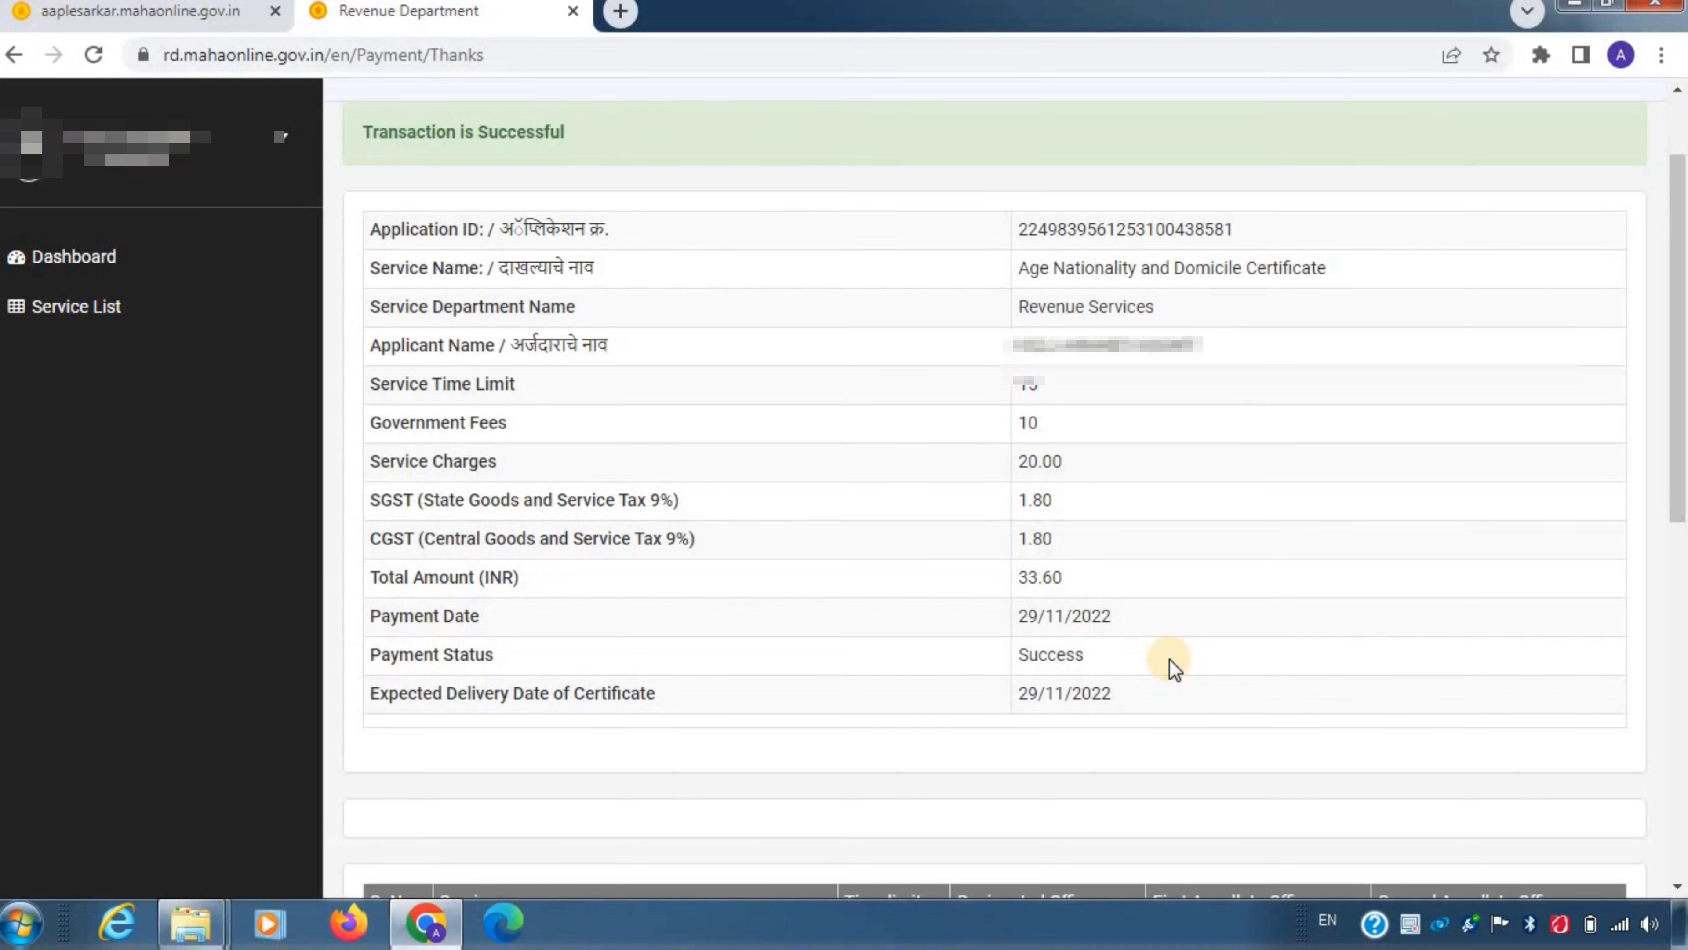
drag(988, 574, 1093, 584)
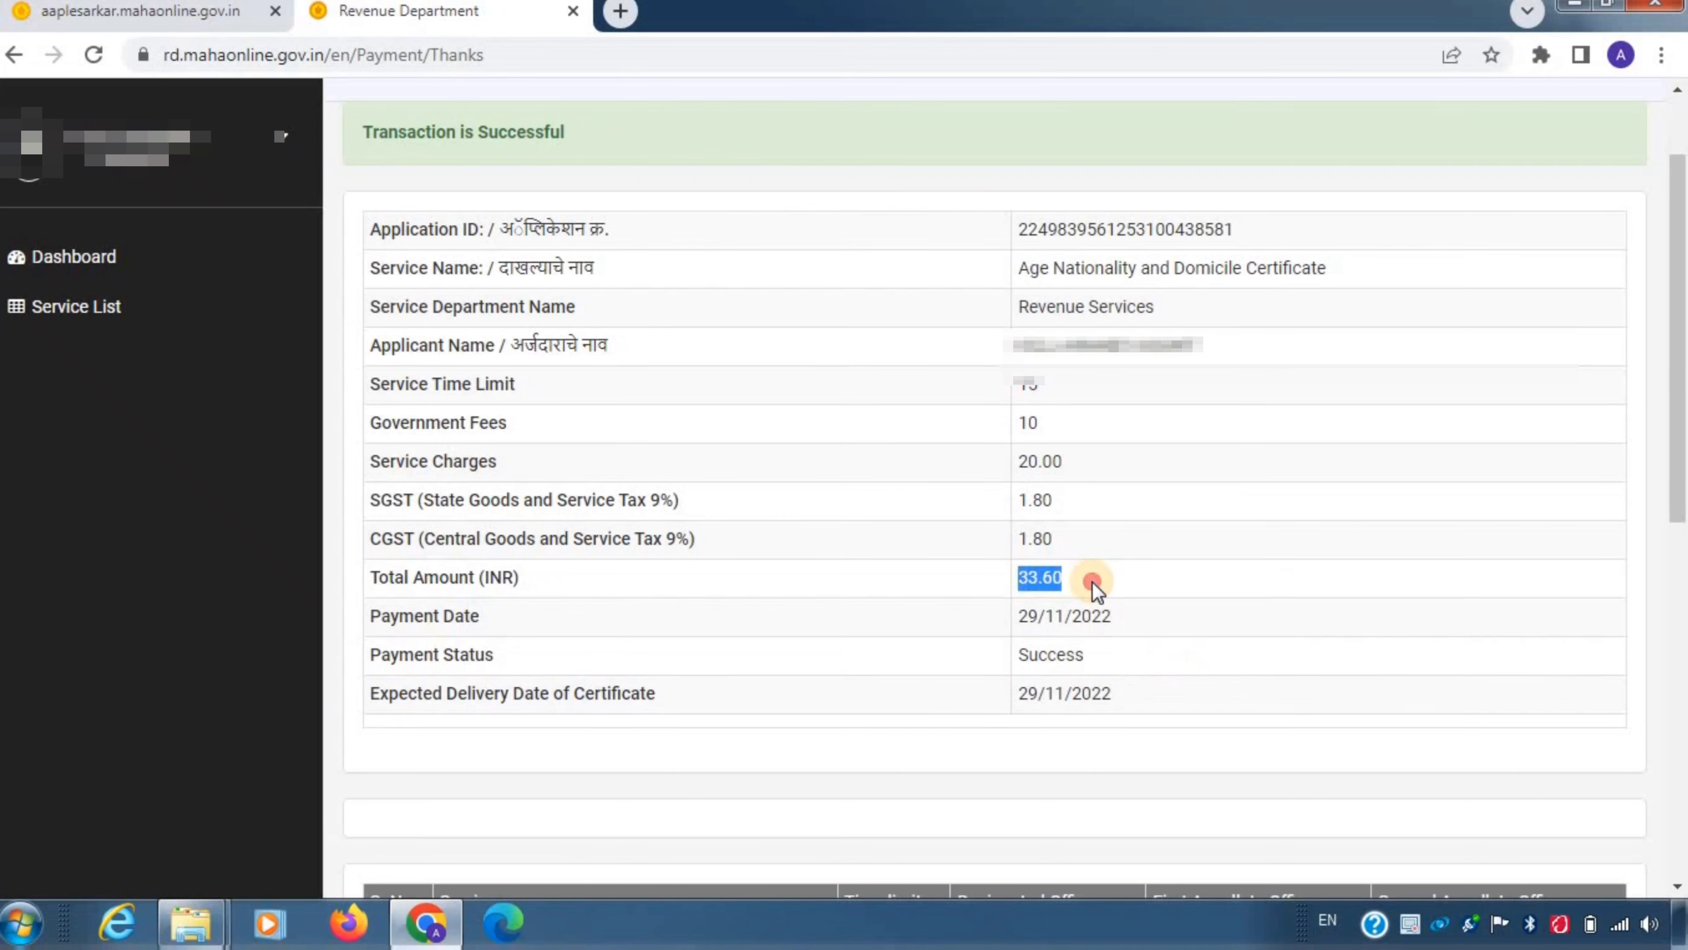
click(1096, 587)
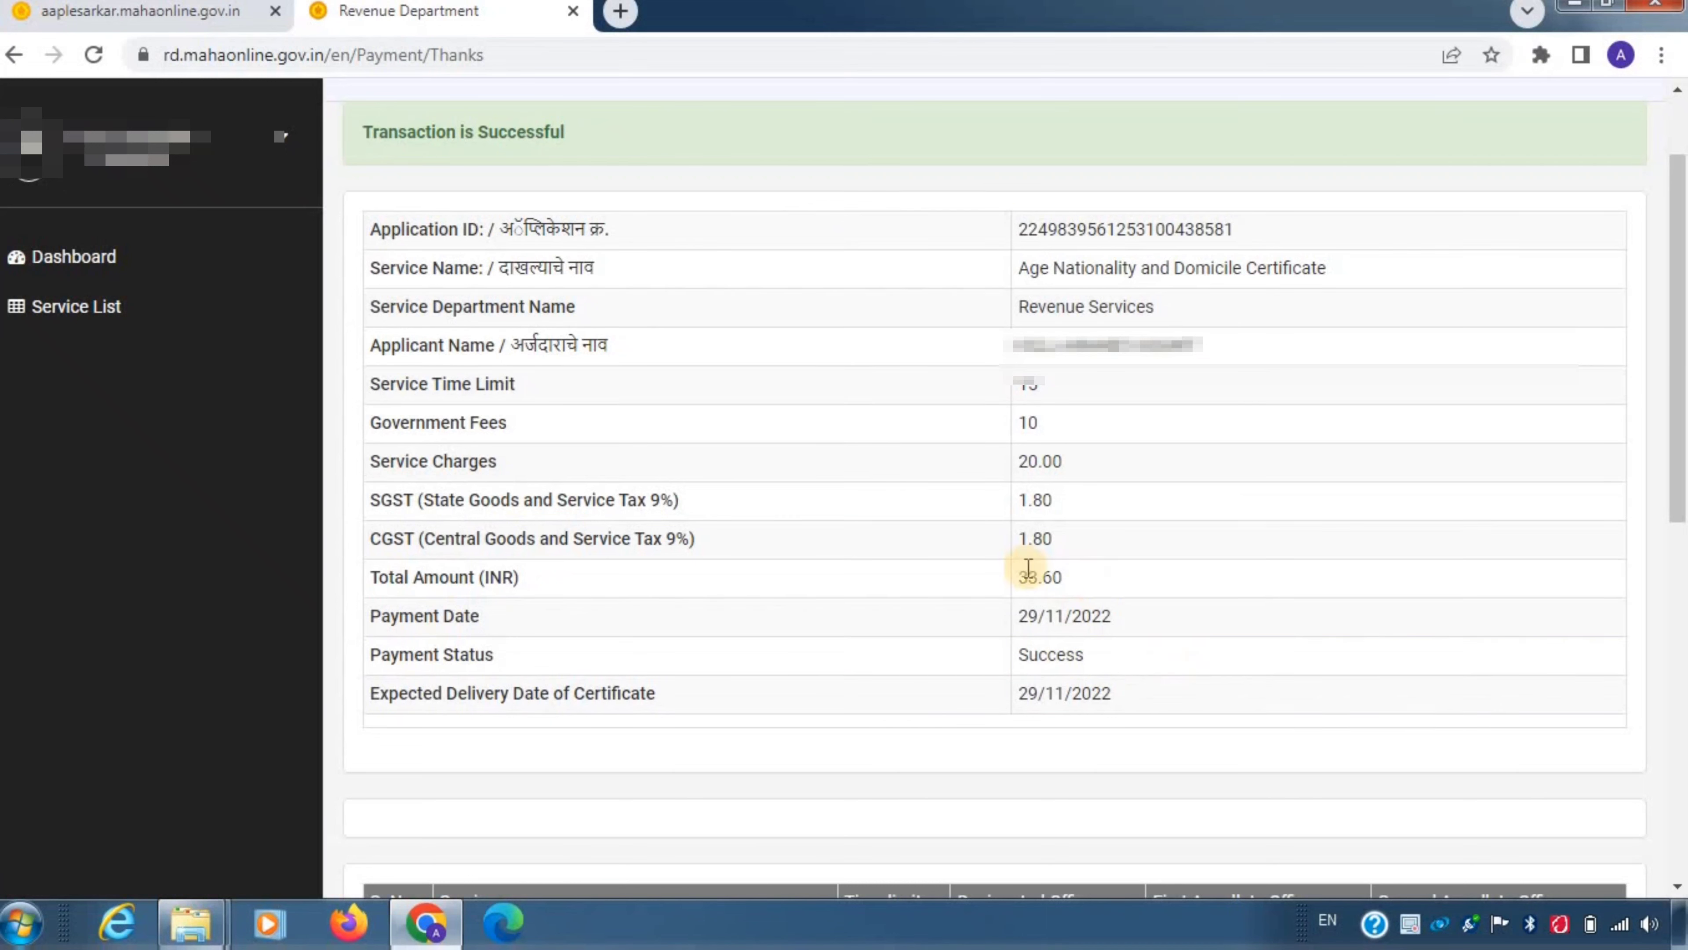
Step: Open the Revenue Department dashboard and examine the domicile application's payment date, payment status, application status, certificate and rejection columns
click(70, 278)
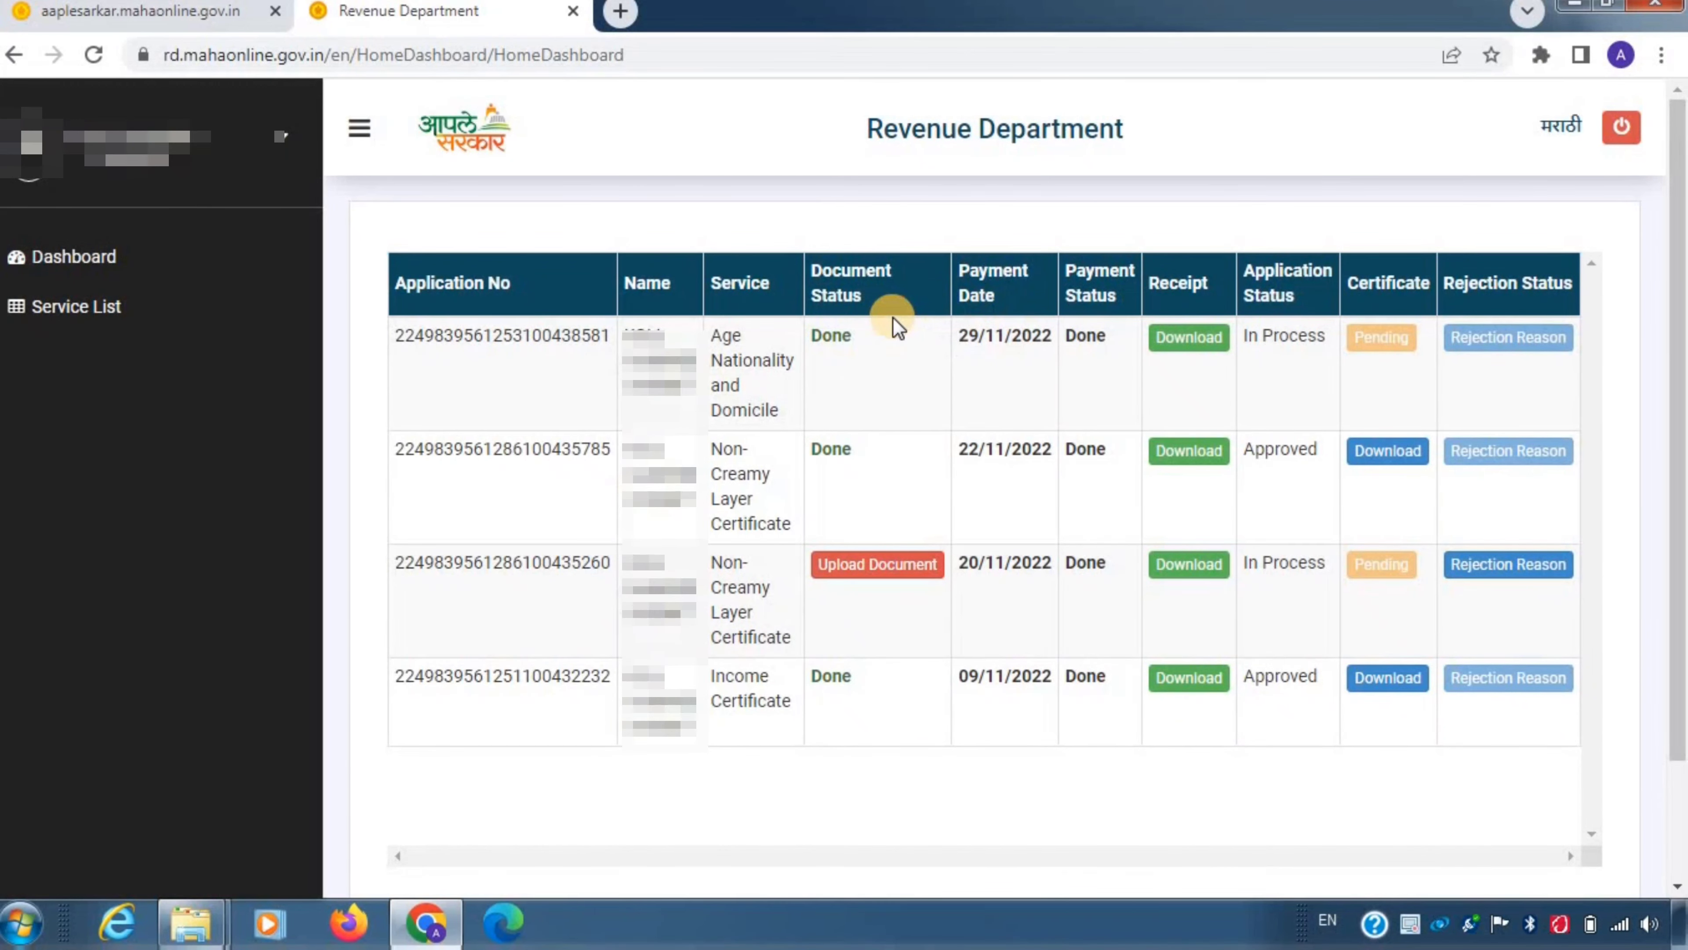
drag(962, 335, 1066, 343)
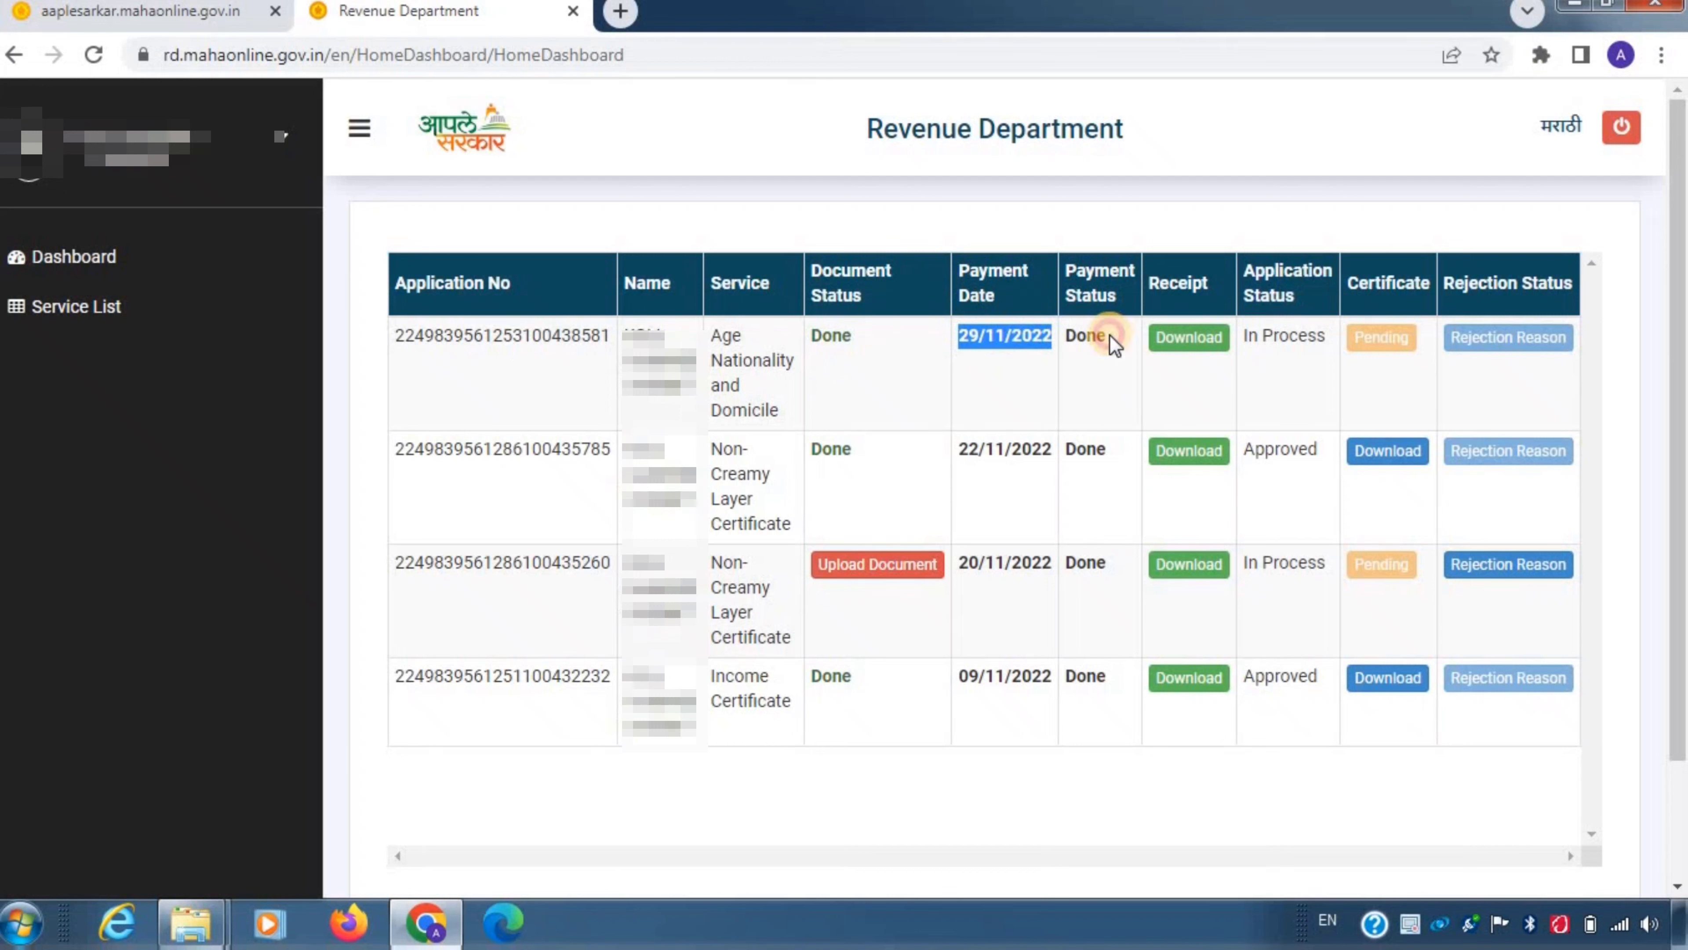
drag(1110, 336, 1055, 340)
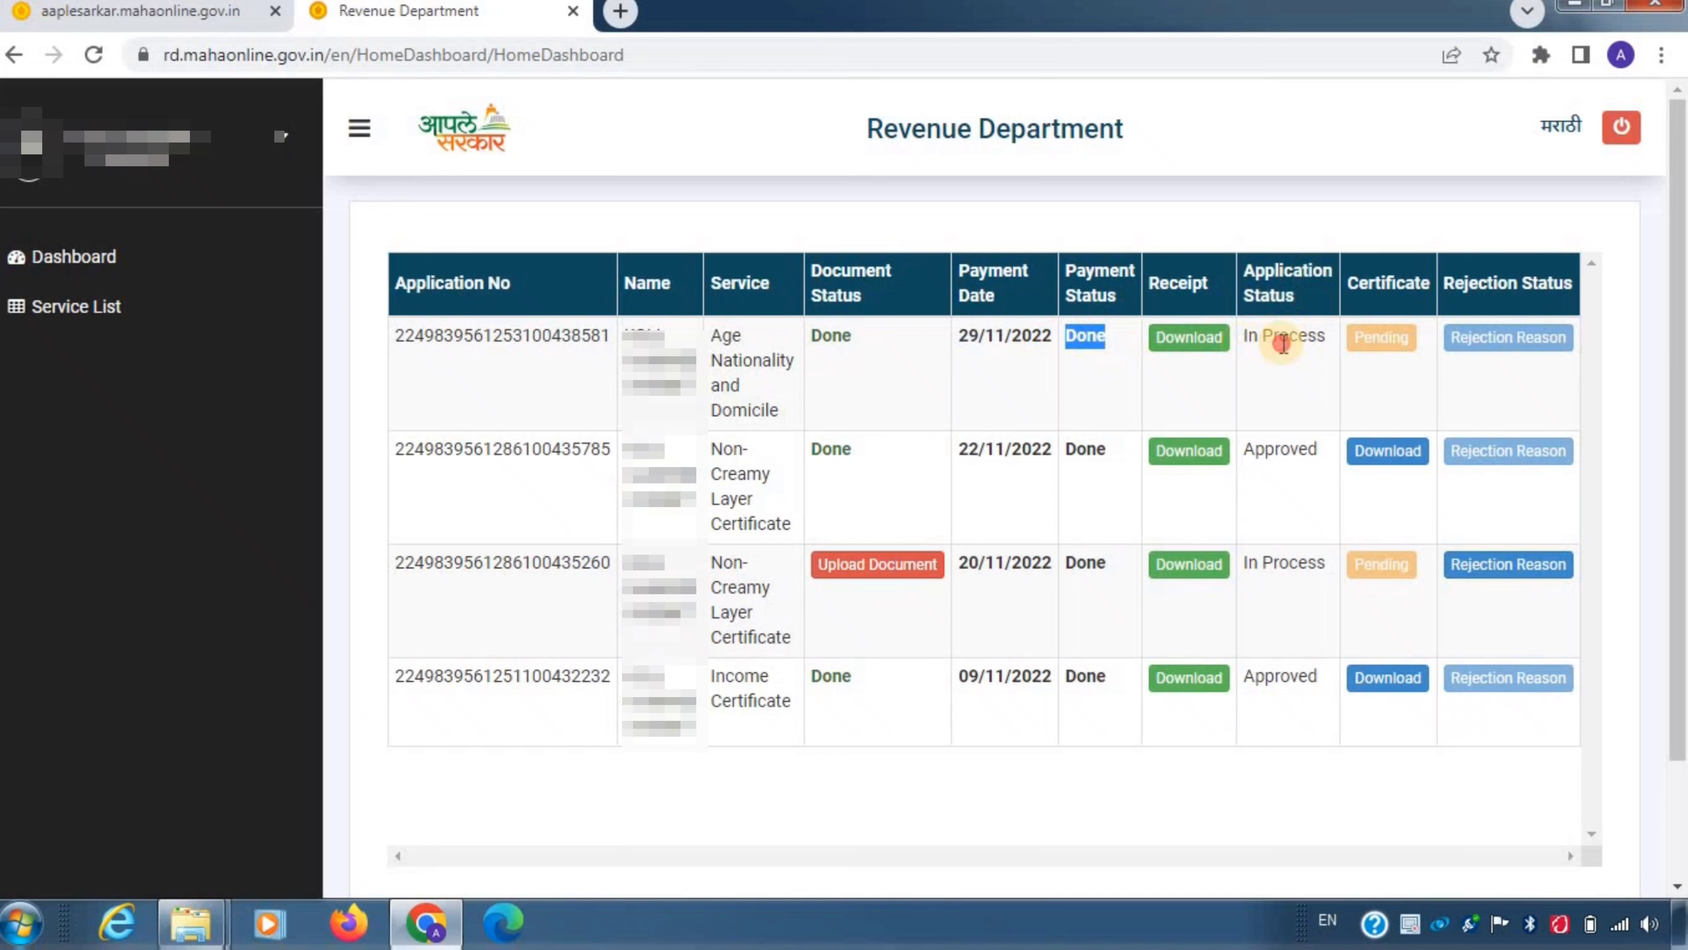
click(1255, 269)
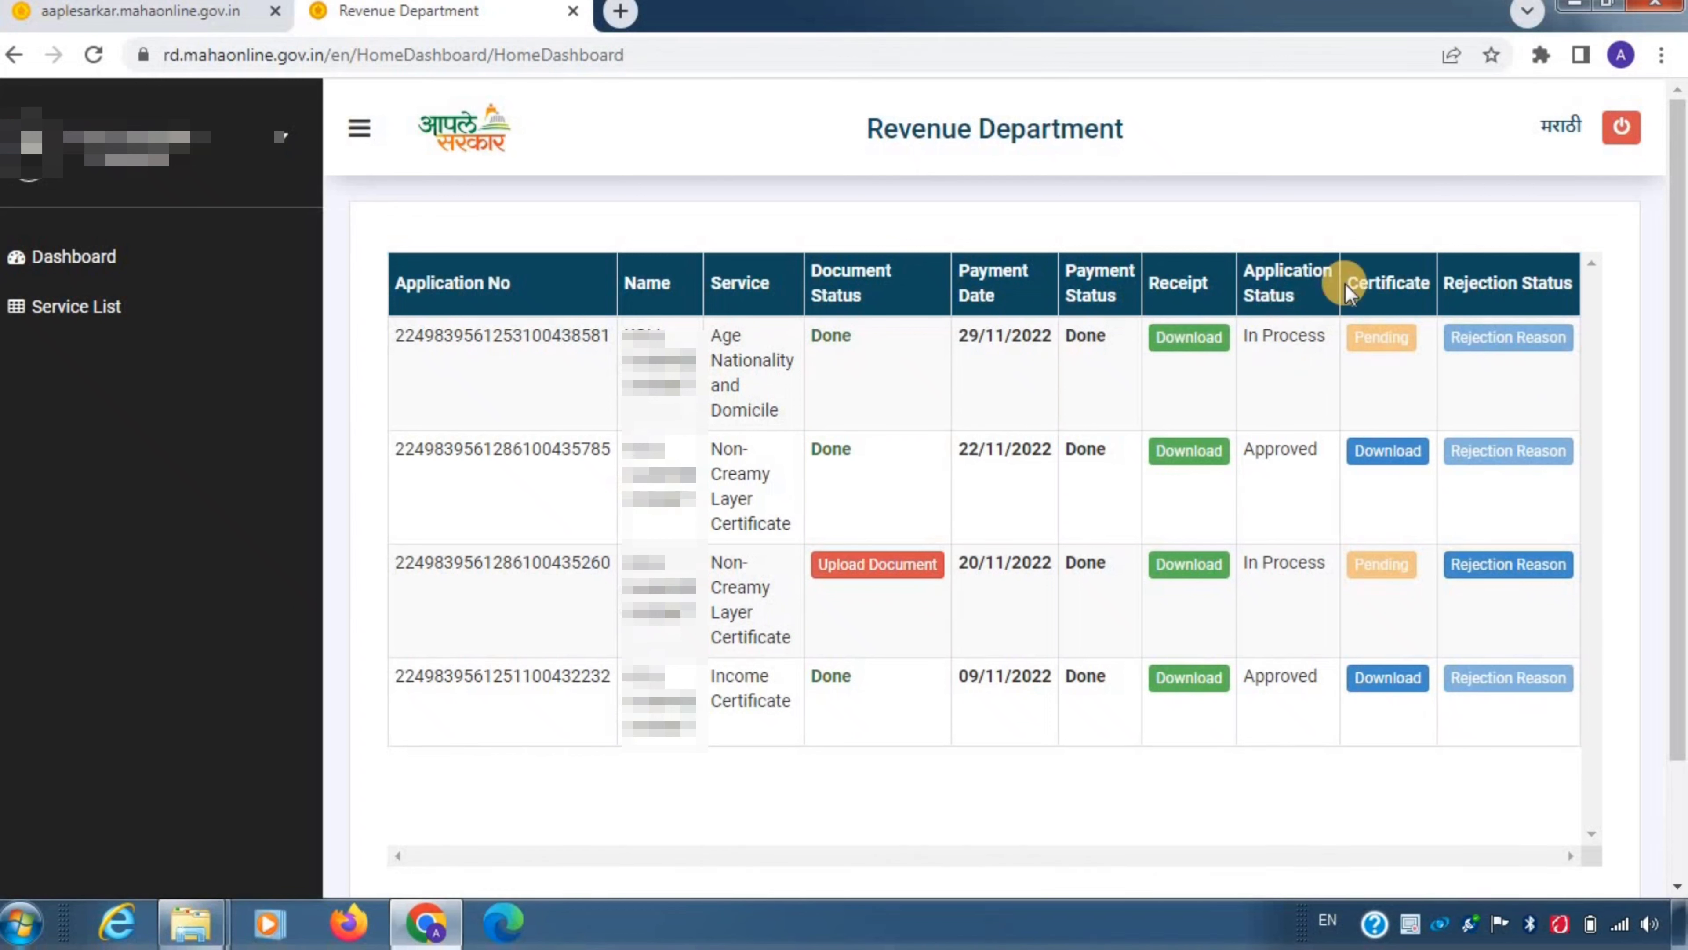
double_click(1429, 283)
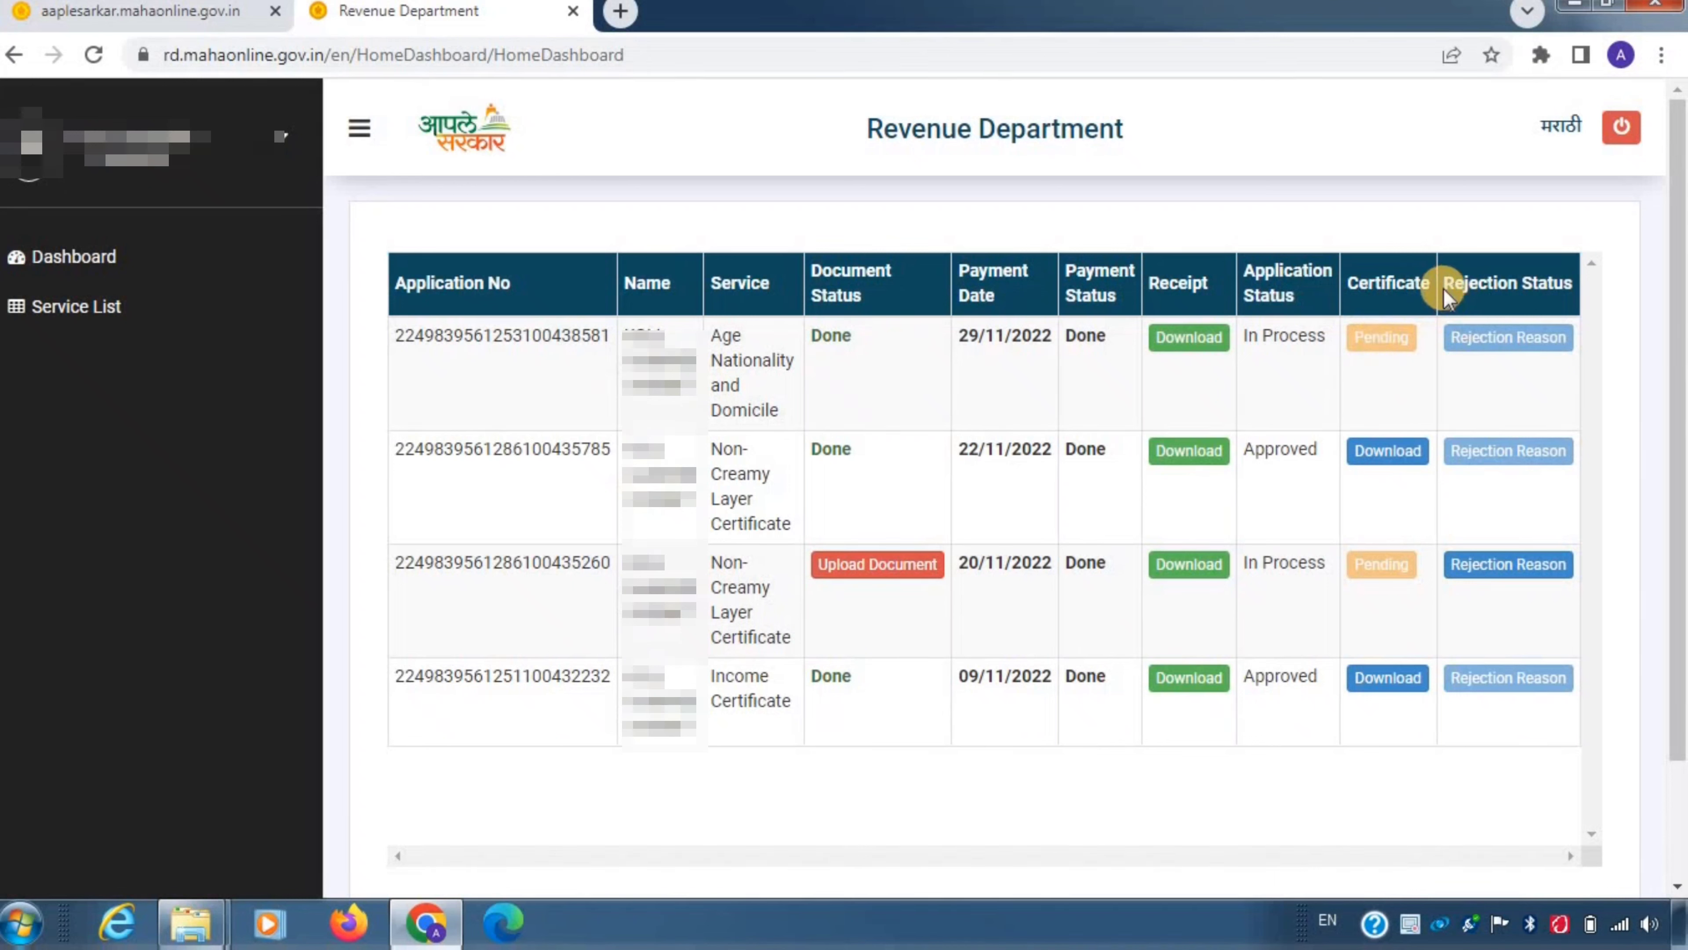
triple_click(1552, 282)
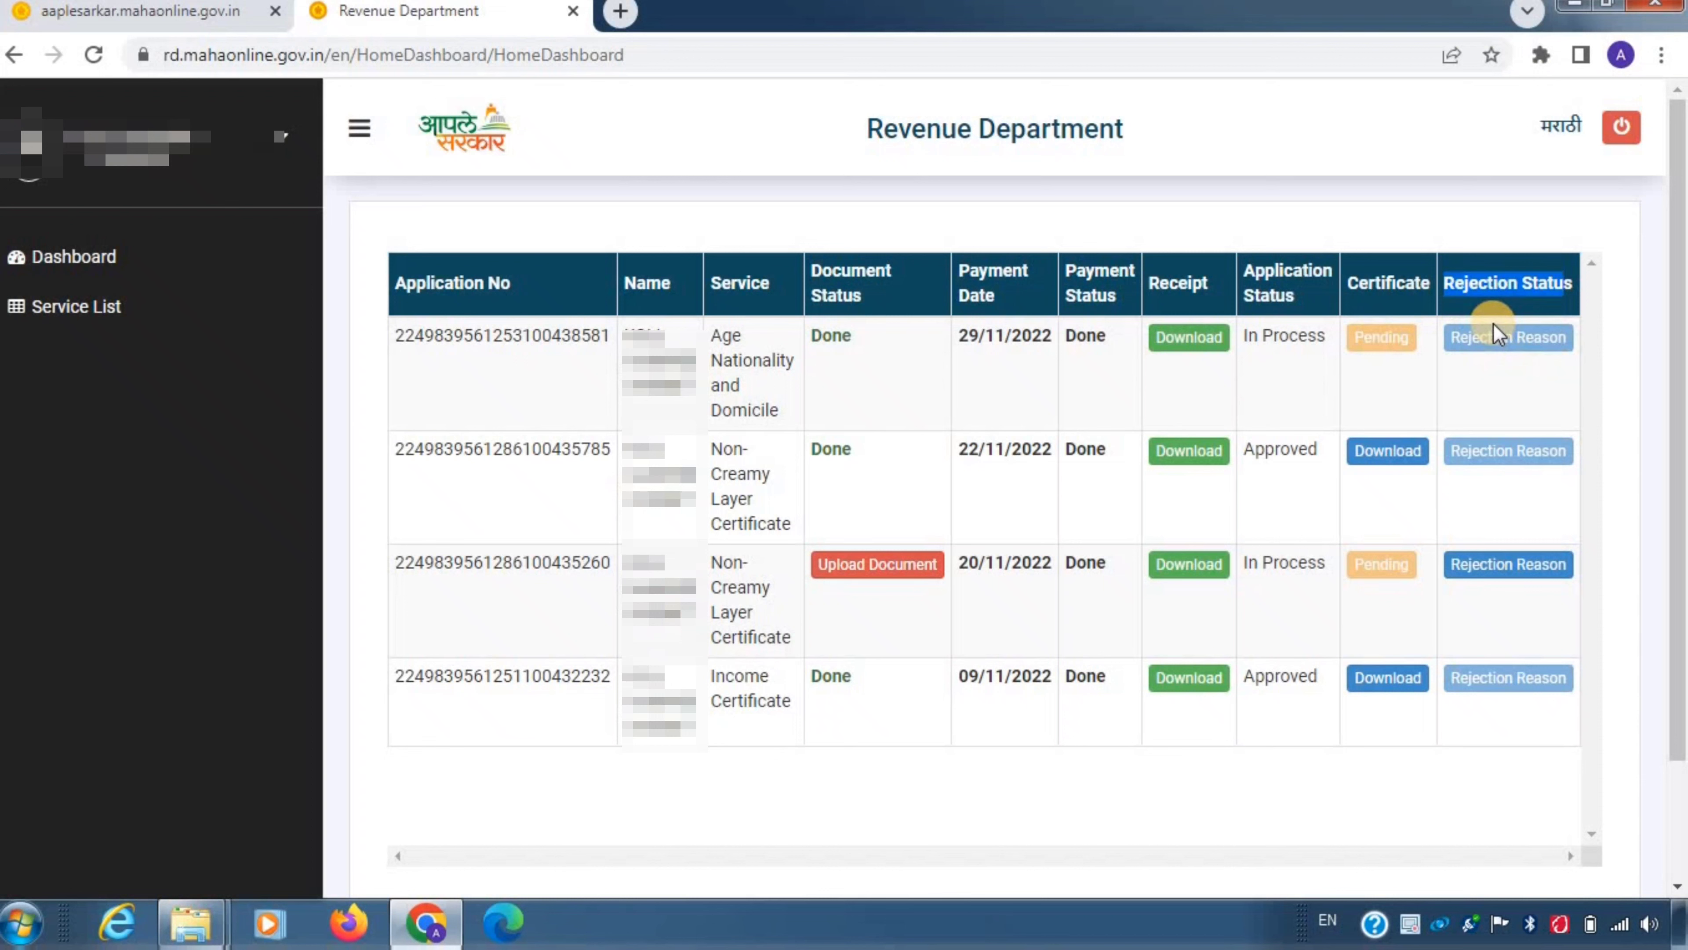
click(1471, 235)
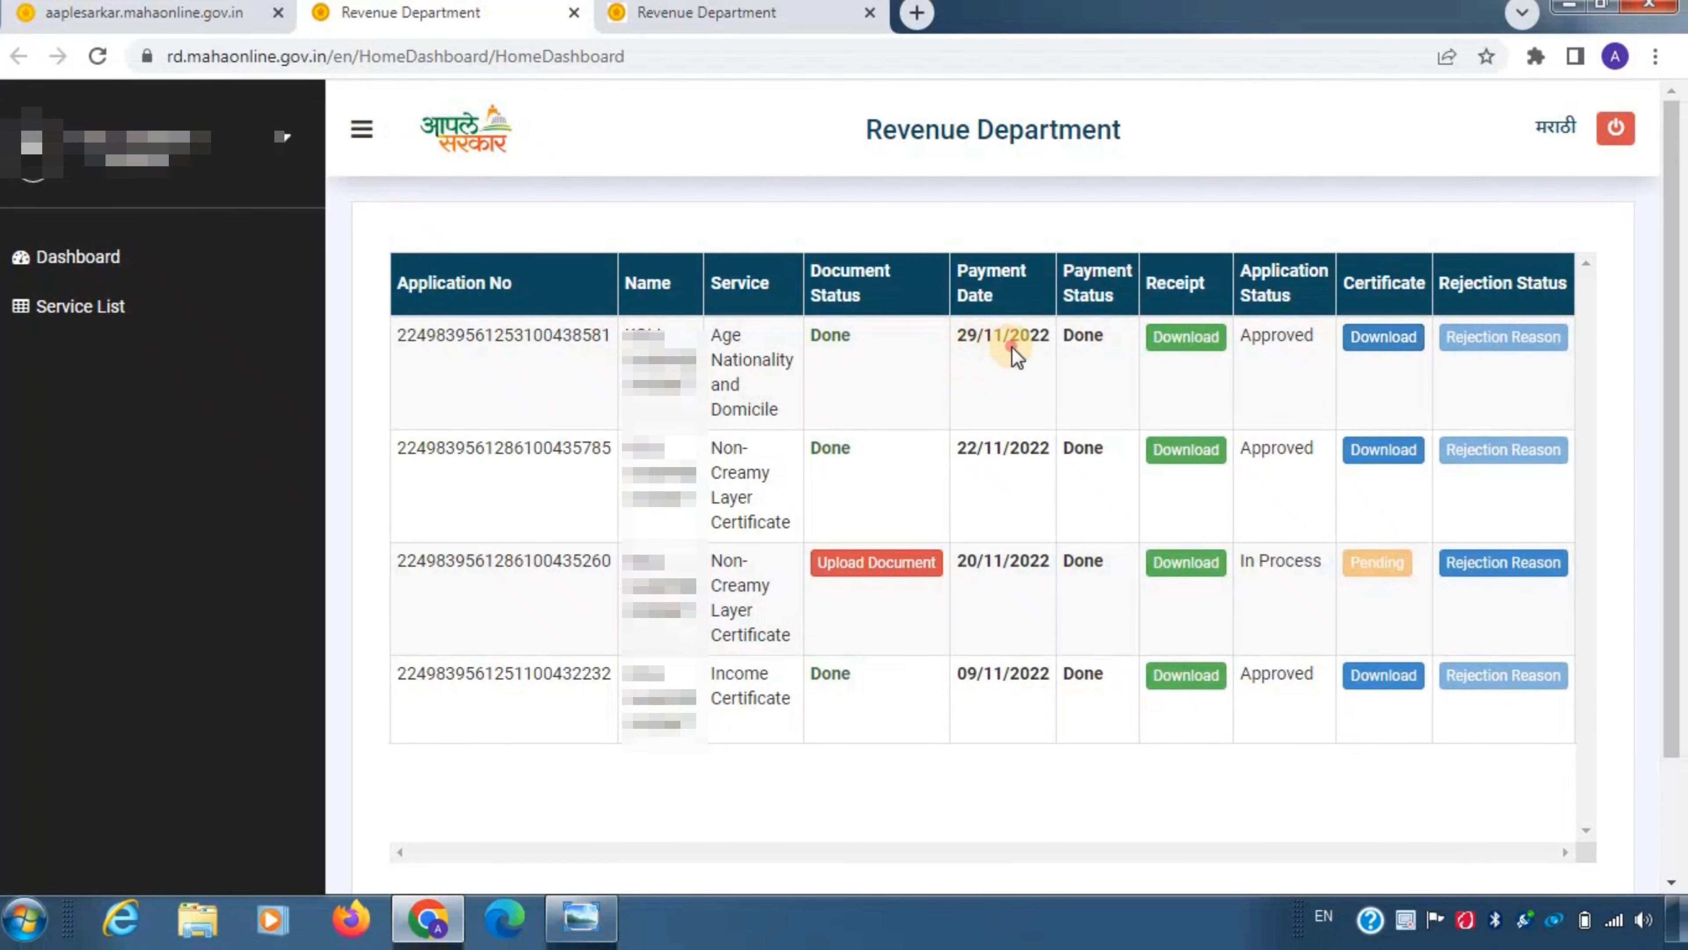
Step: Check the payment date, service name and updated application status of the Age Nationality and Domicile entry on the dashboard
drag(1049, 354, 1052, 351)
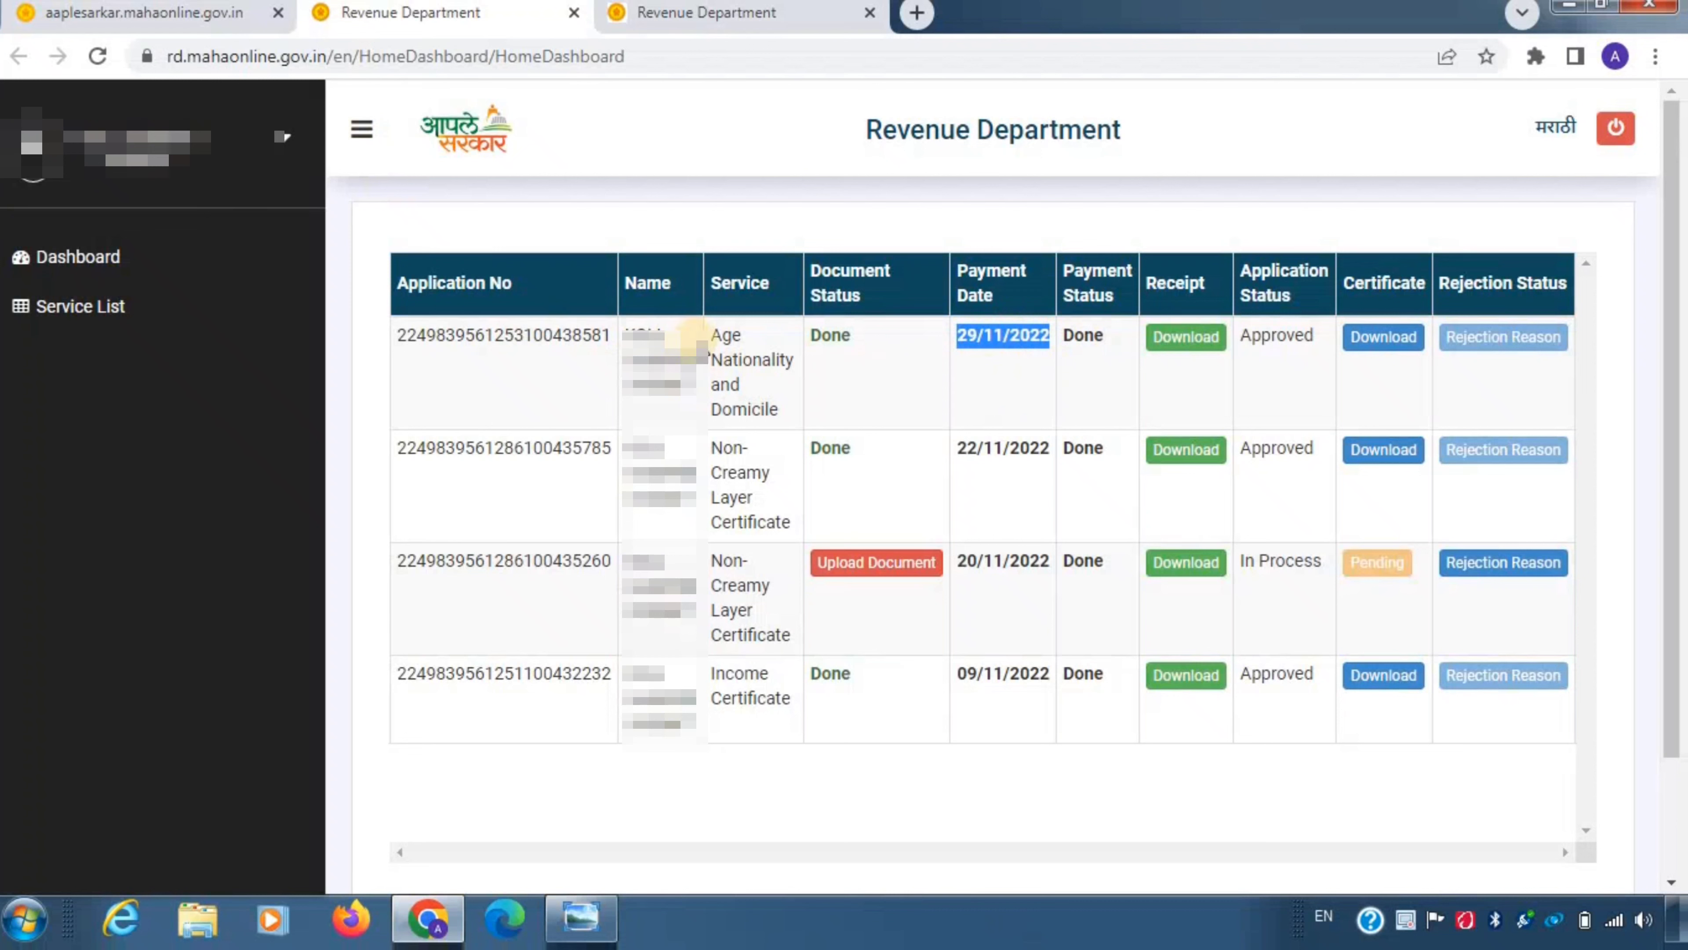
drag(710, 332, 884, 364)
click(885, 364)
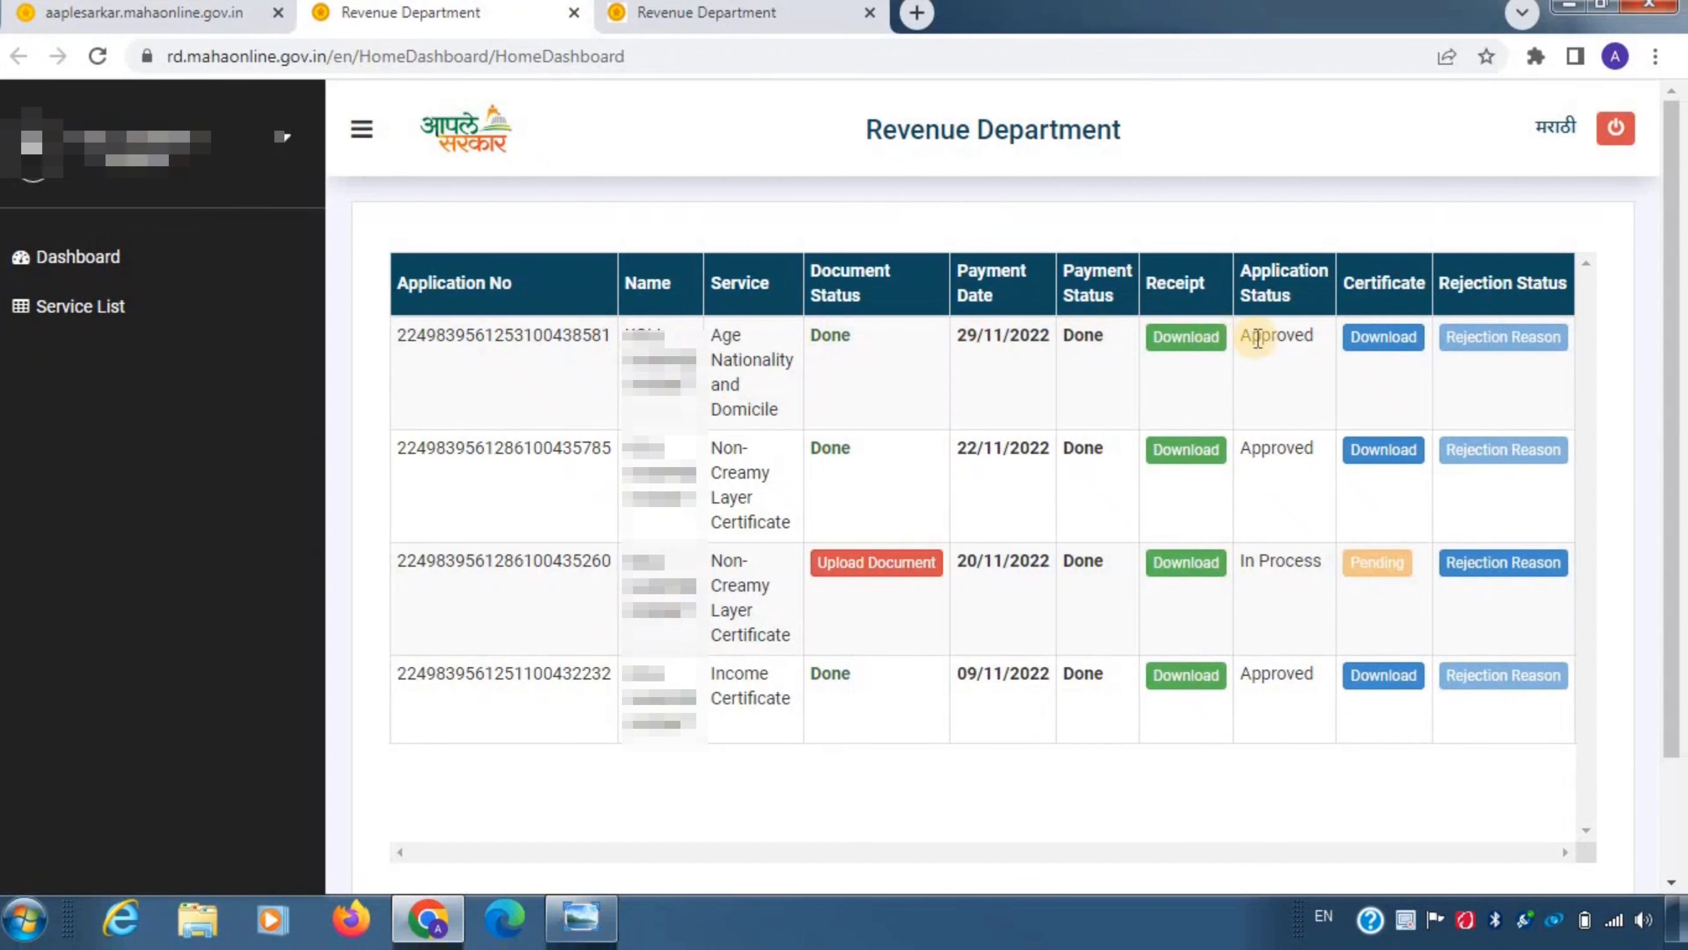
drag(1314, 335, 1261, 351)
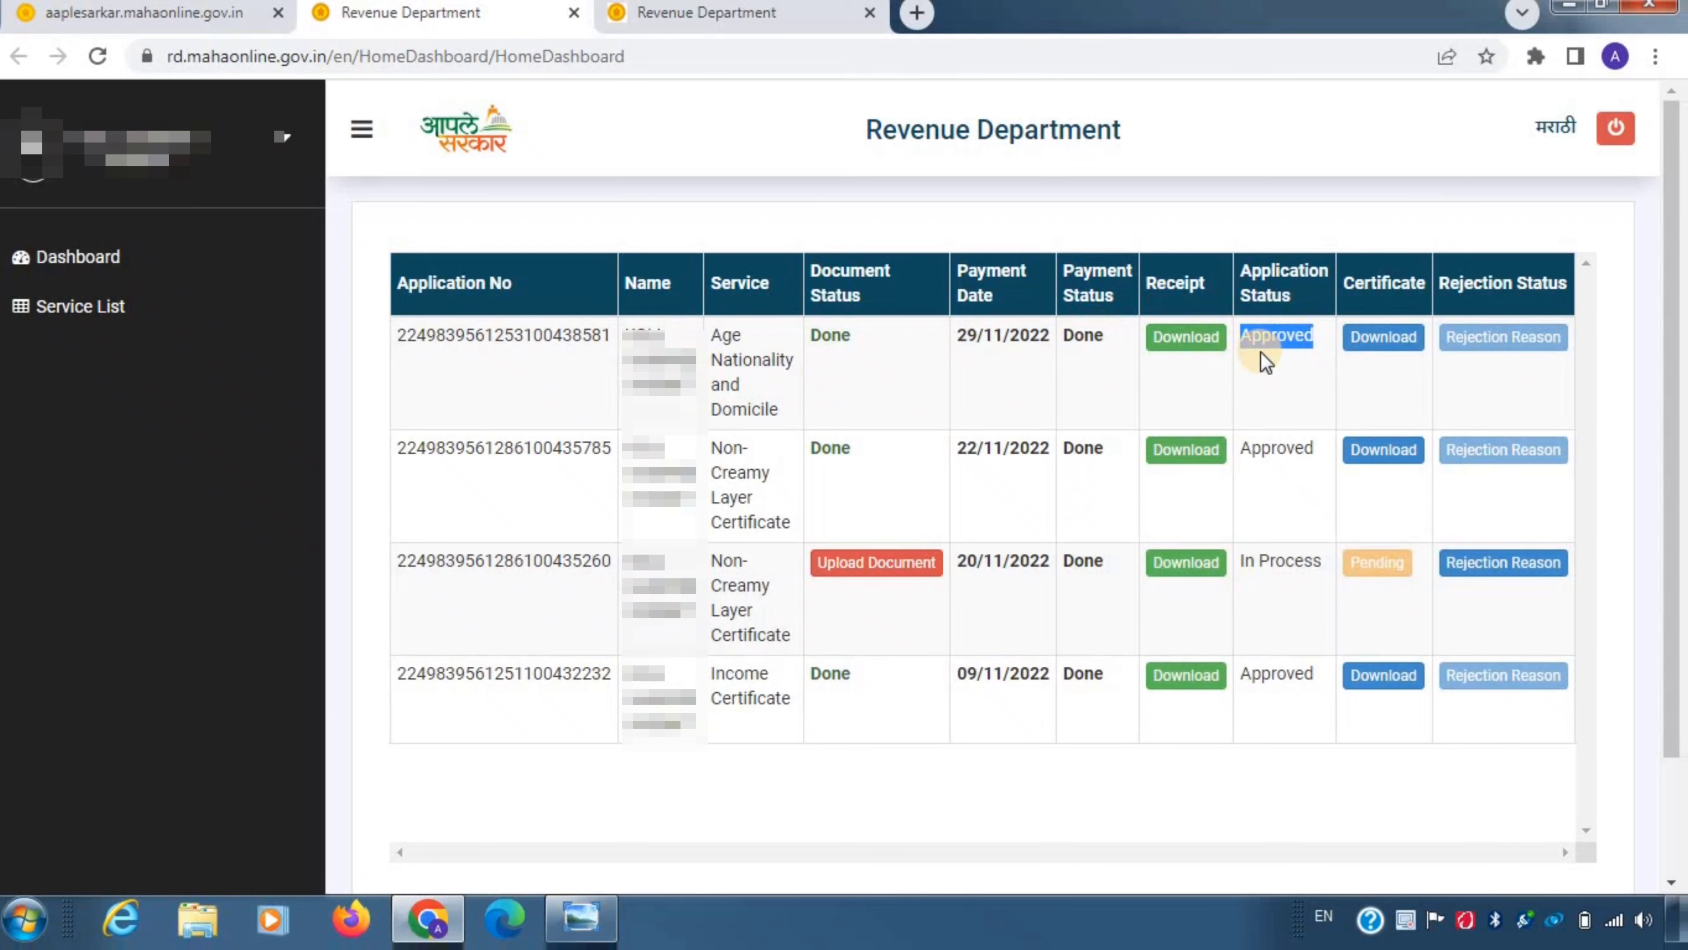
click(1261, 351)
Step: Switch to the Aaple Sarkar transaction history and check the domicile certificate's service name, payment date and current status
key(ctrl+shift+Tab)
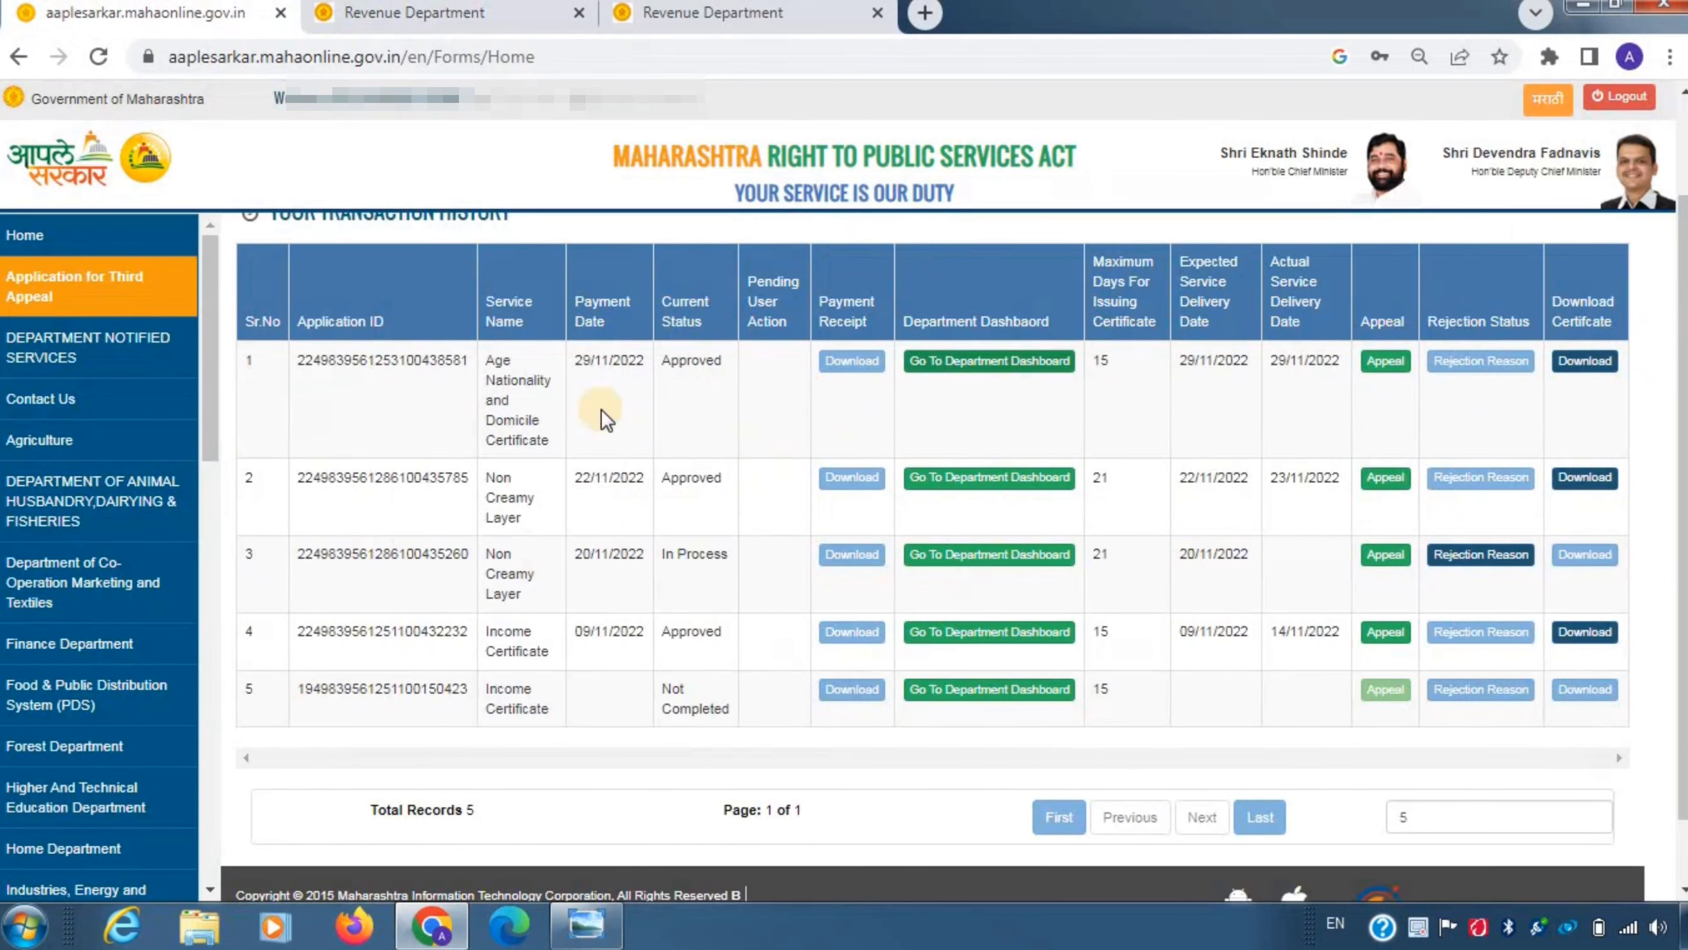
triple_click(518, 420)
click(521, 440)
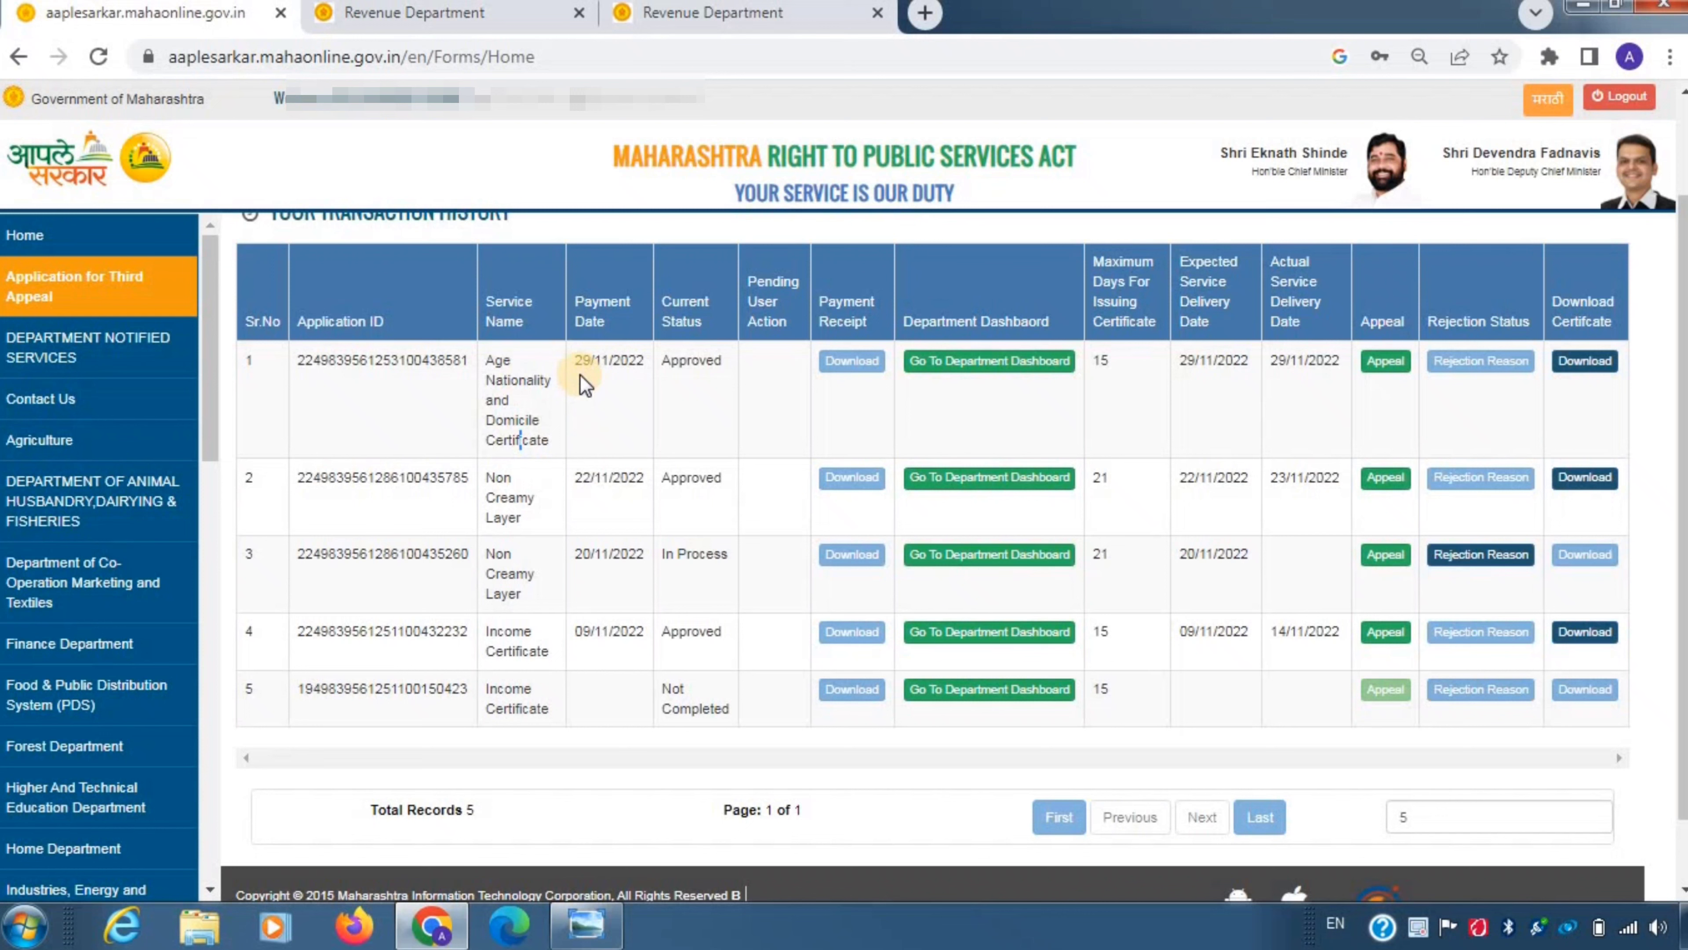
drag(574, 362, 691, 409)
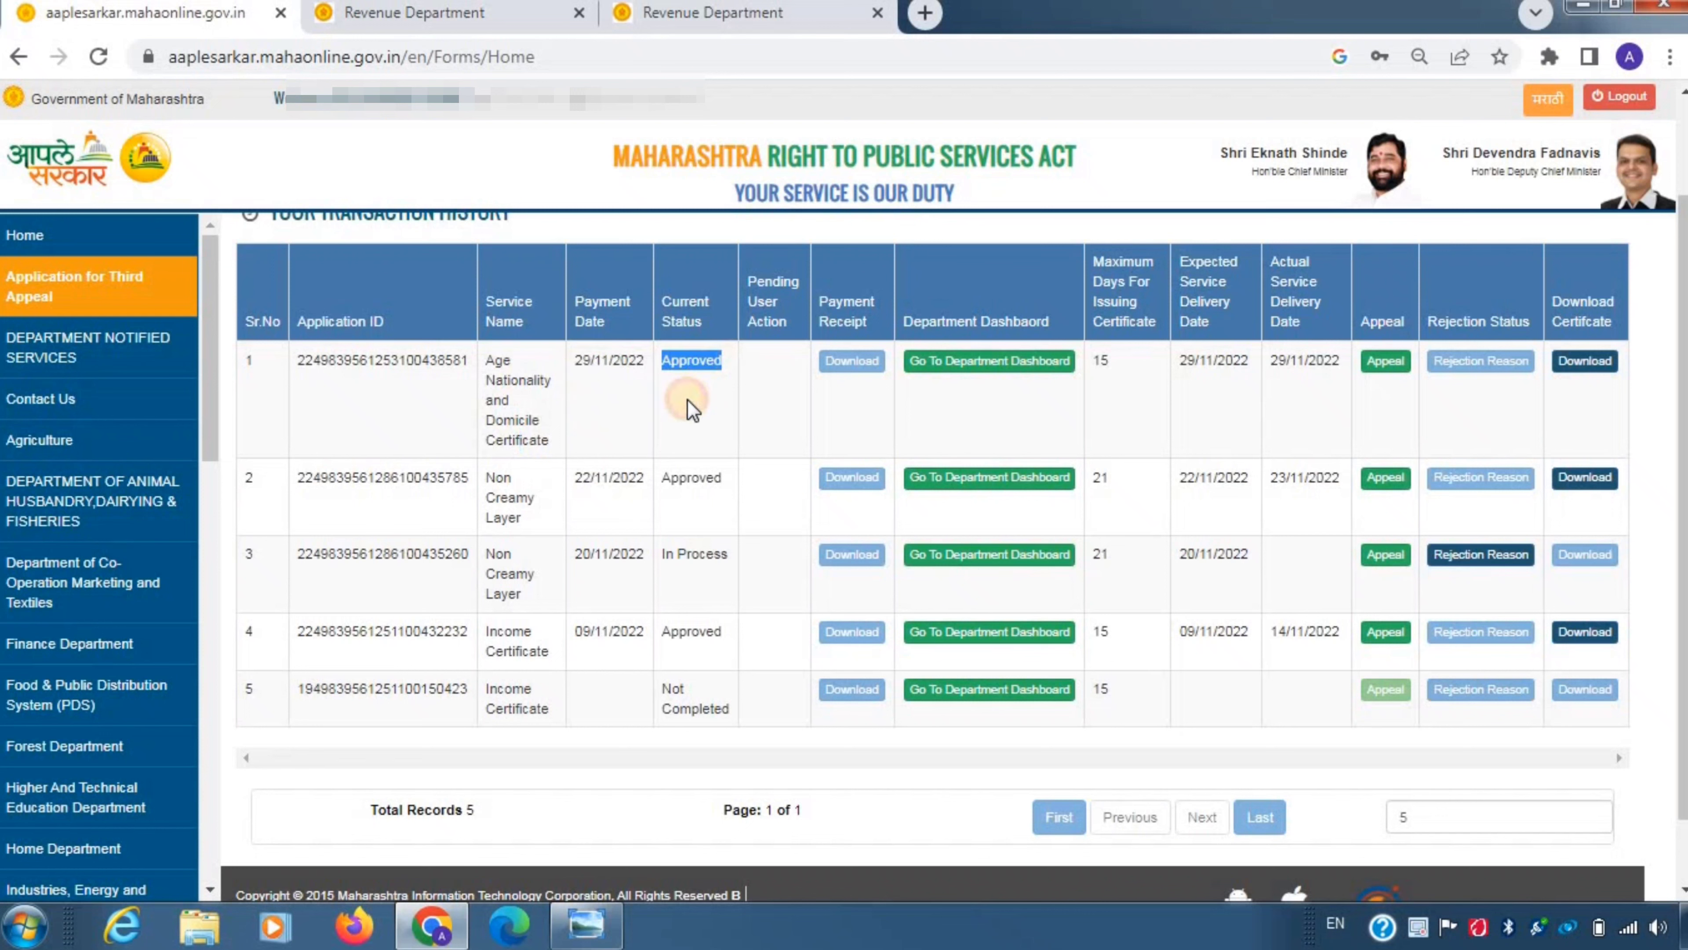
click(691, 409)
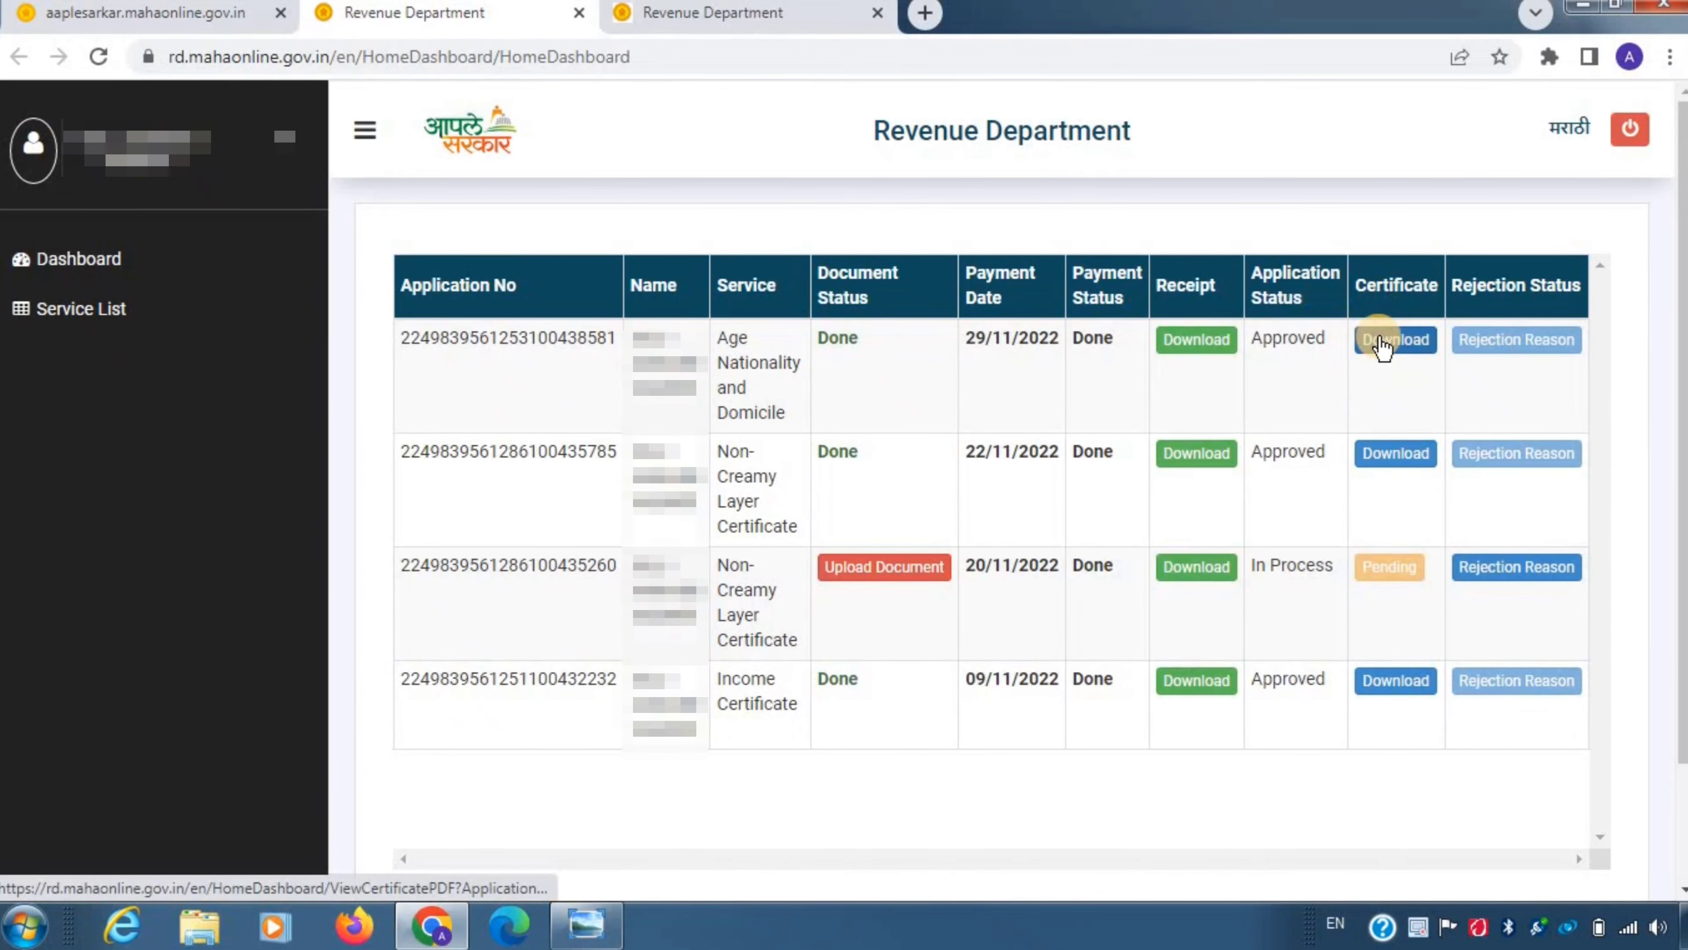
Step: Download the Age Nationality and Domicile certificate PDF from the Revenue Department dashboard and dismiss the download notification
click(1383, 346)
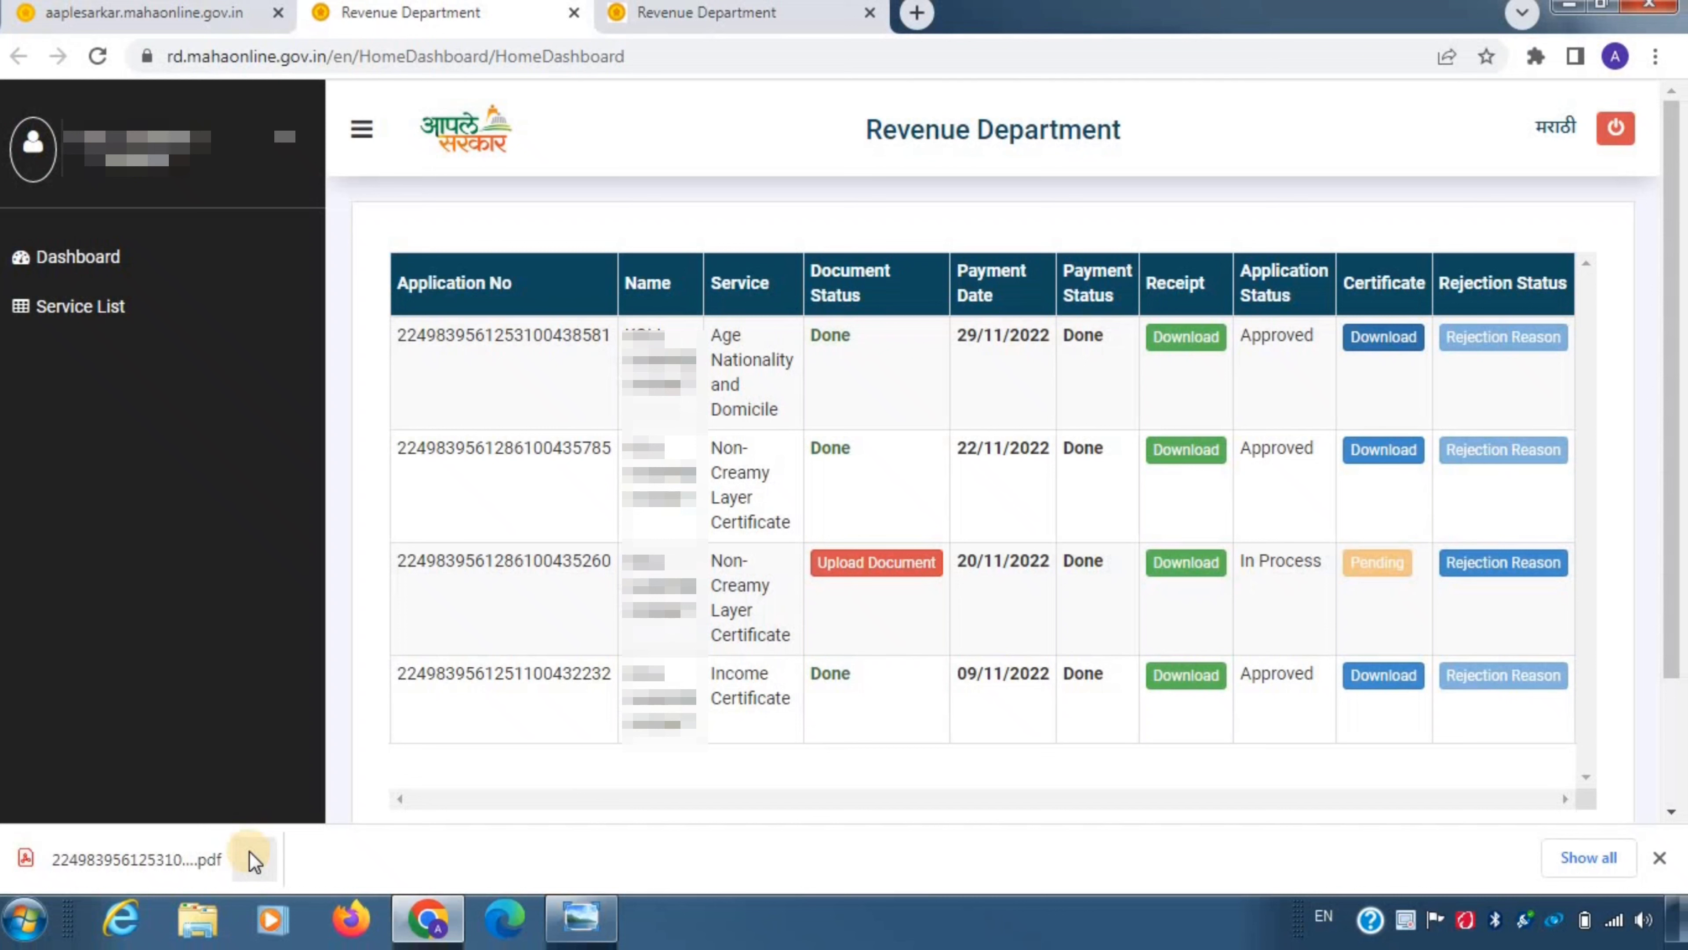
click(1659, 858)
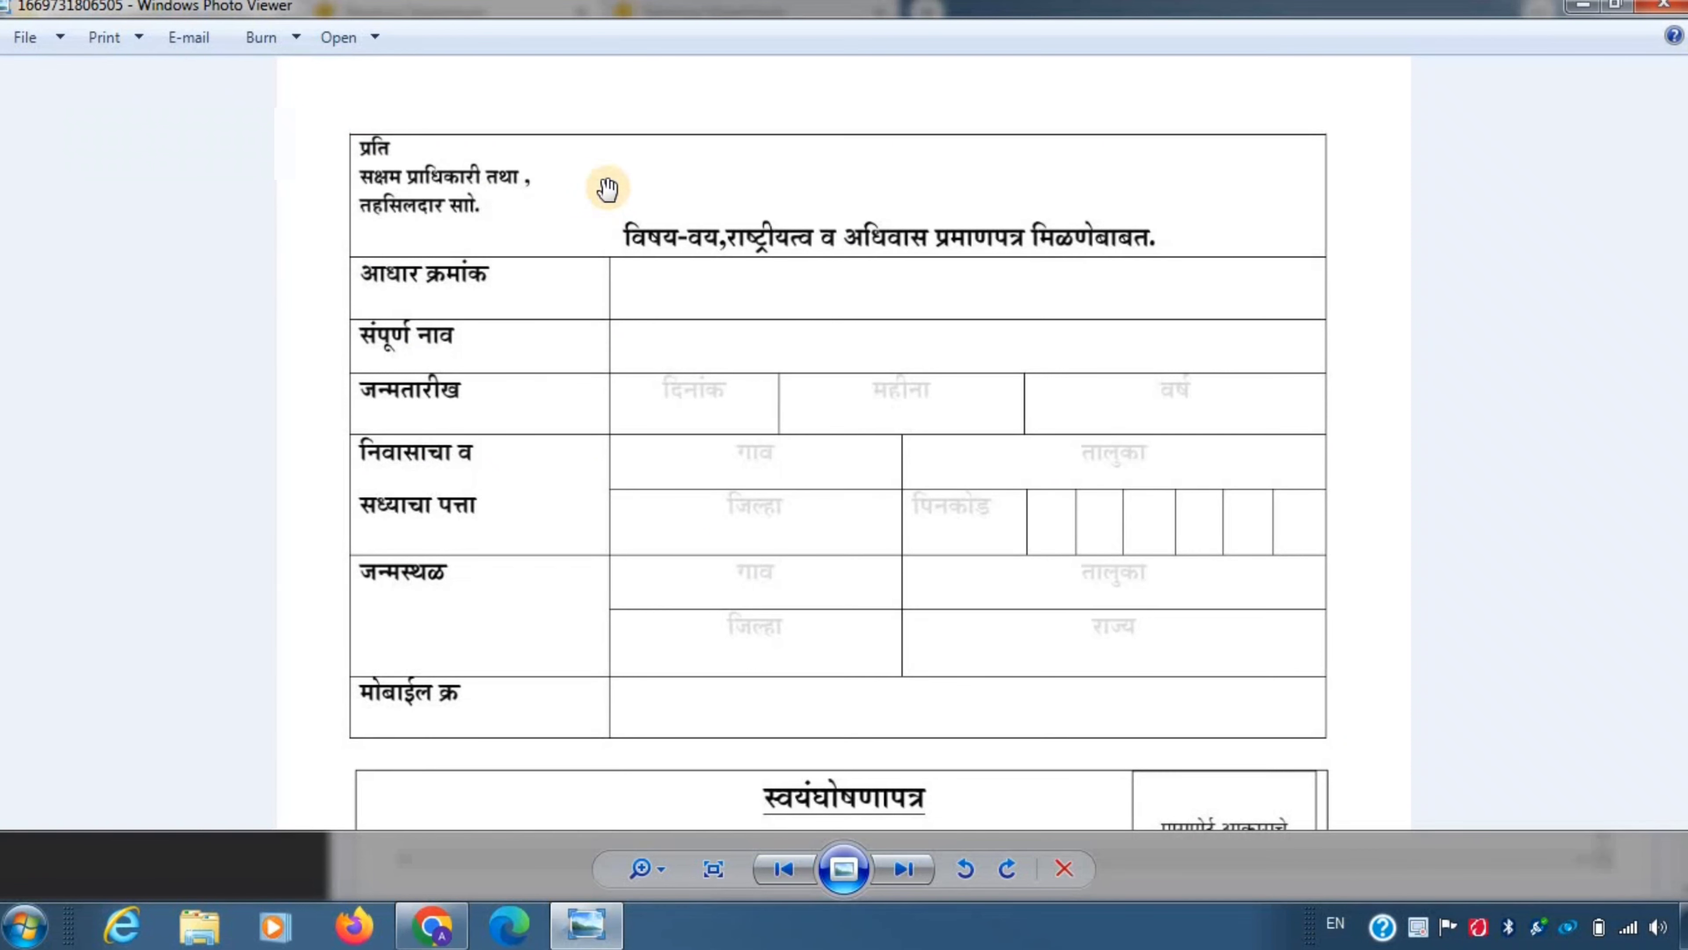
Step: Examine the domicile application form's applicant details table and स्वयंघोषणापत्र section, including photo, place, date and signature fields, and return to Chrome's Revenue Department dashboard
drag(731, 328, 729, 251)
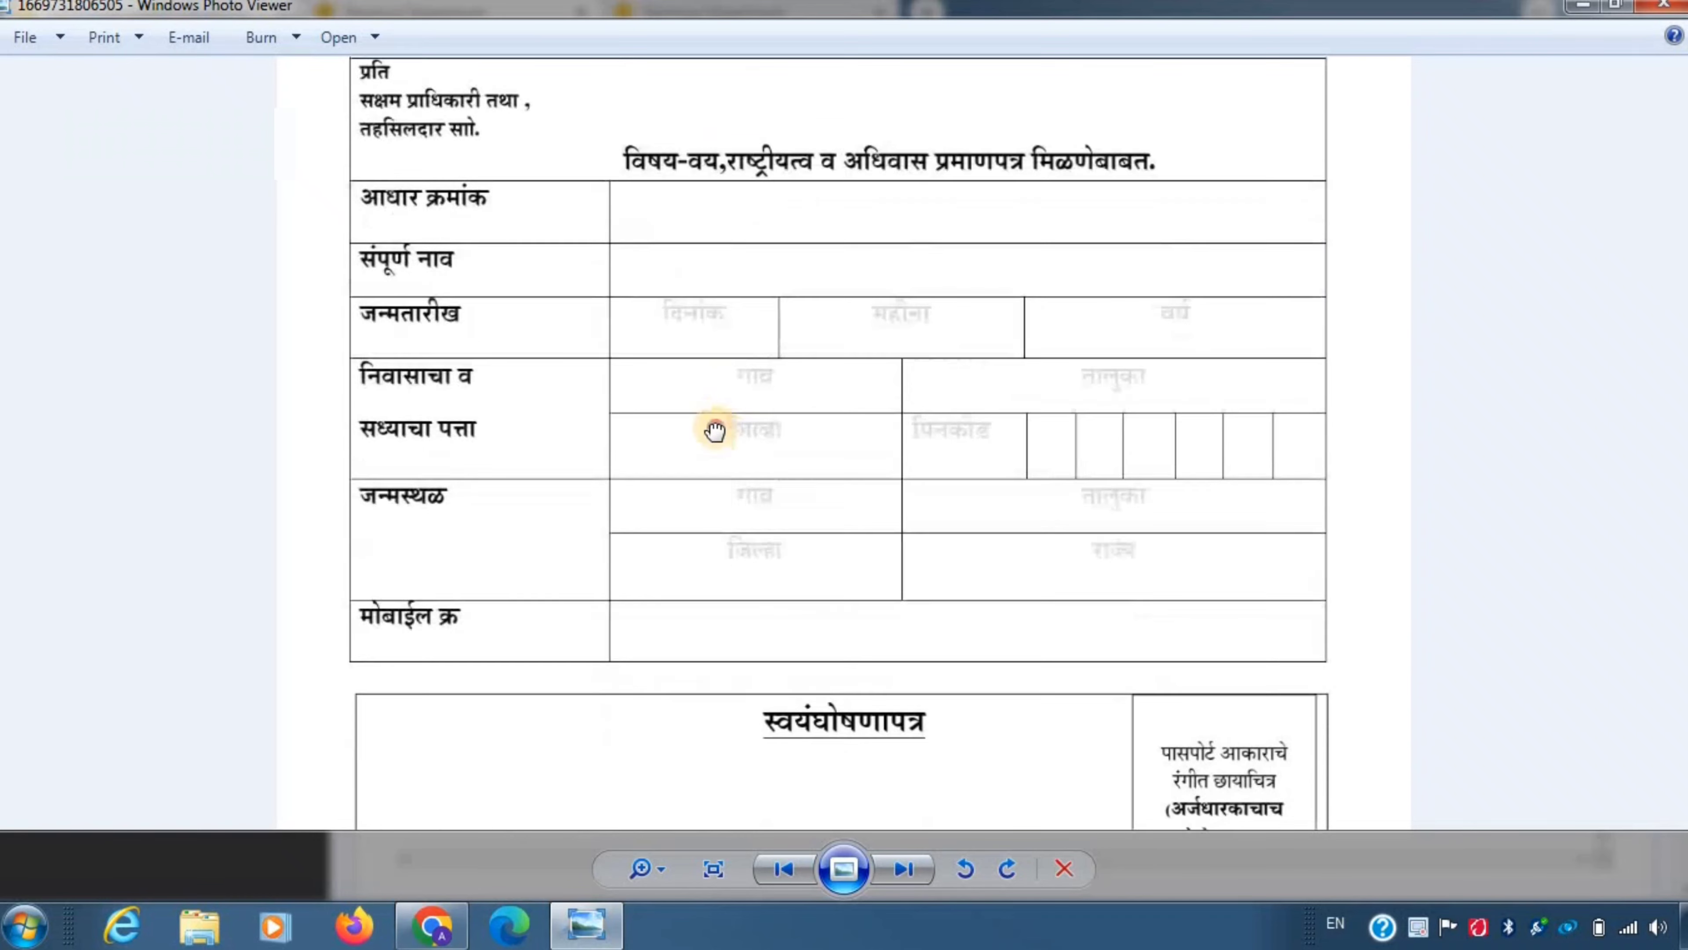
drag(715, 431, 716, 506)
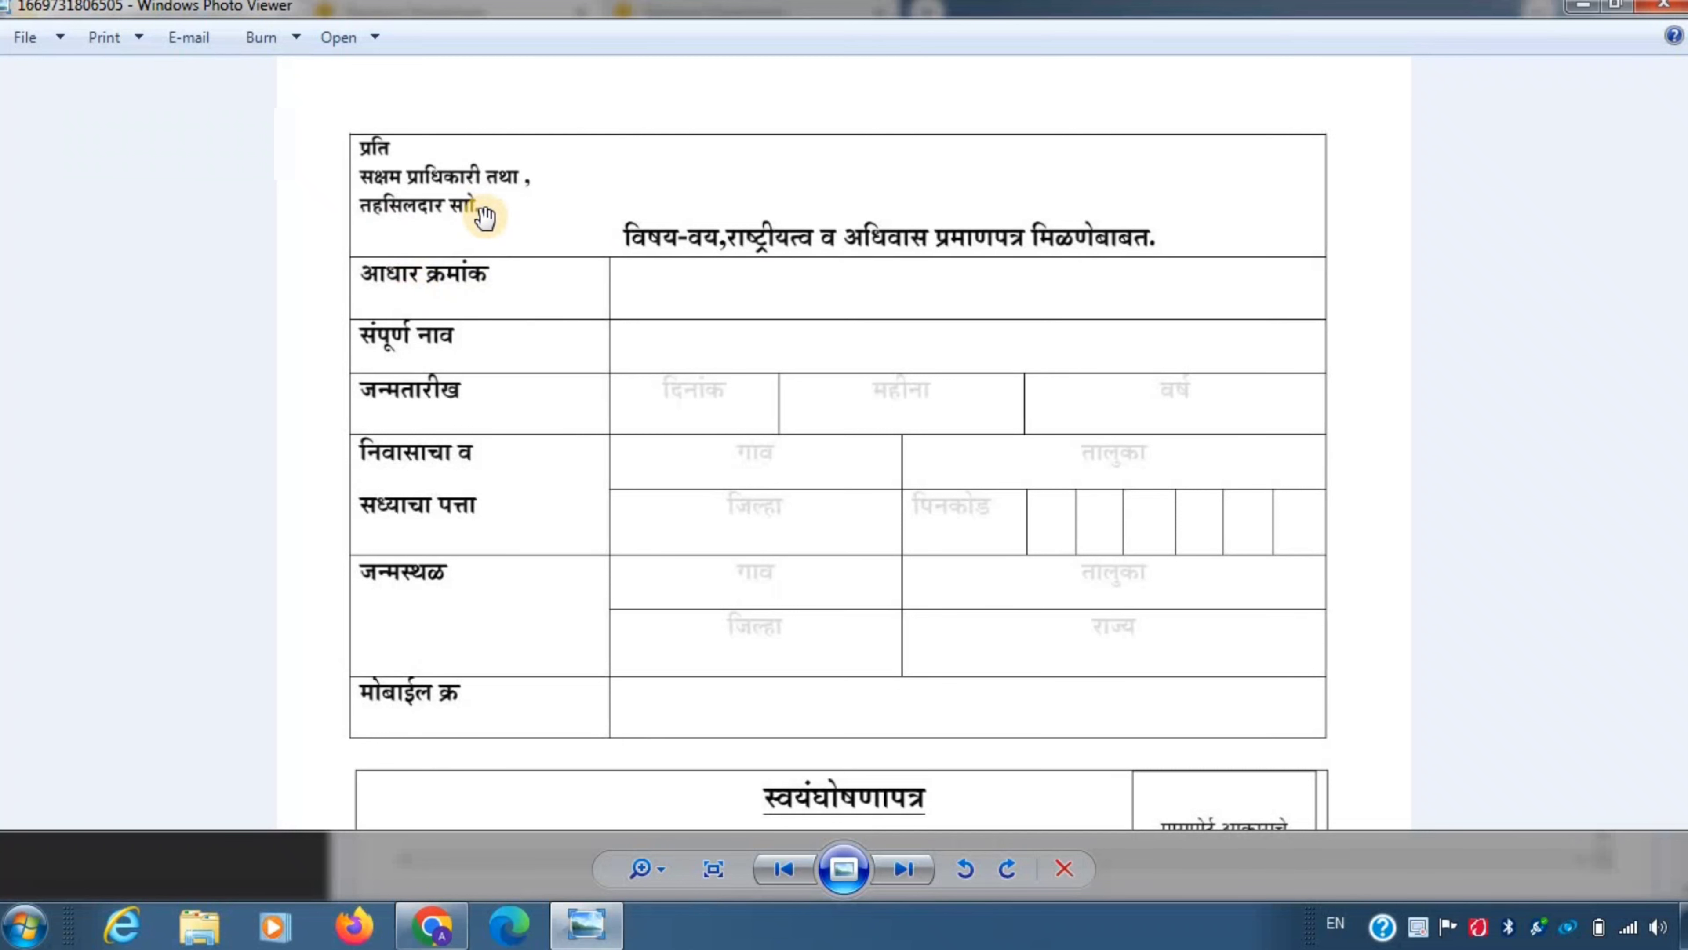
drag(655, 476, 654, 109)
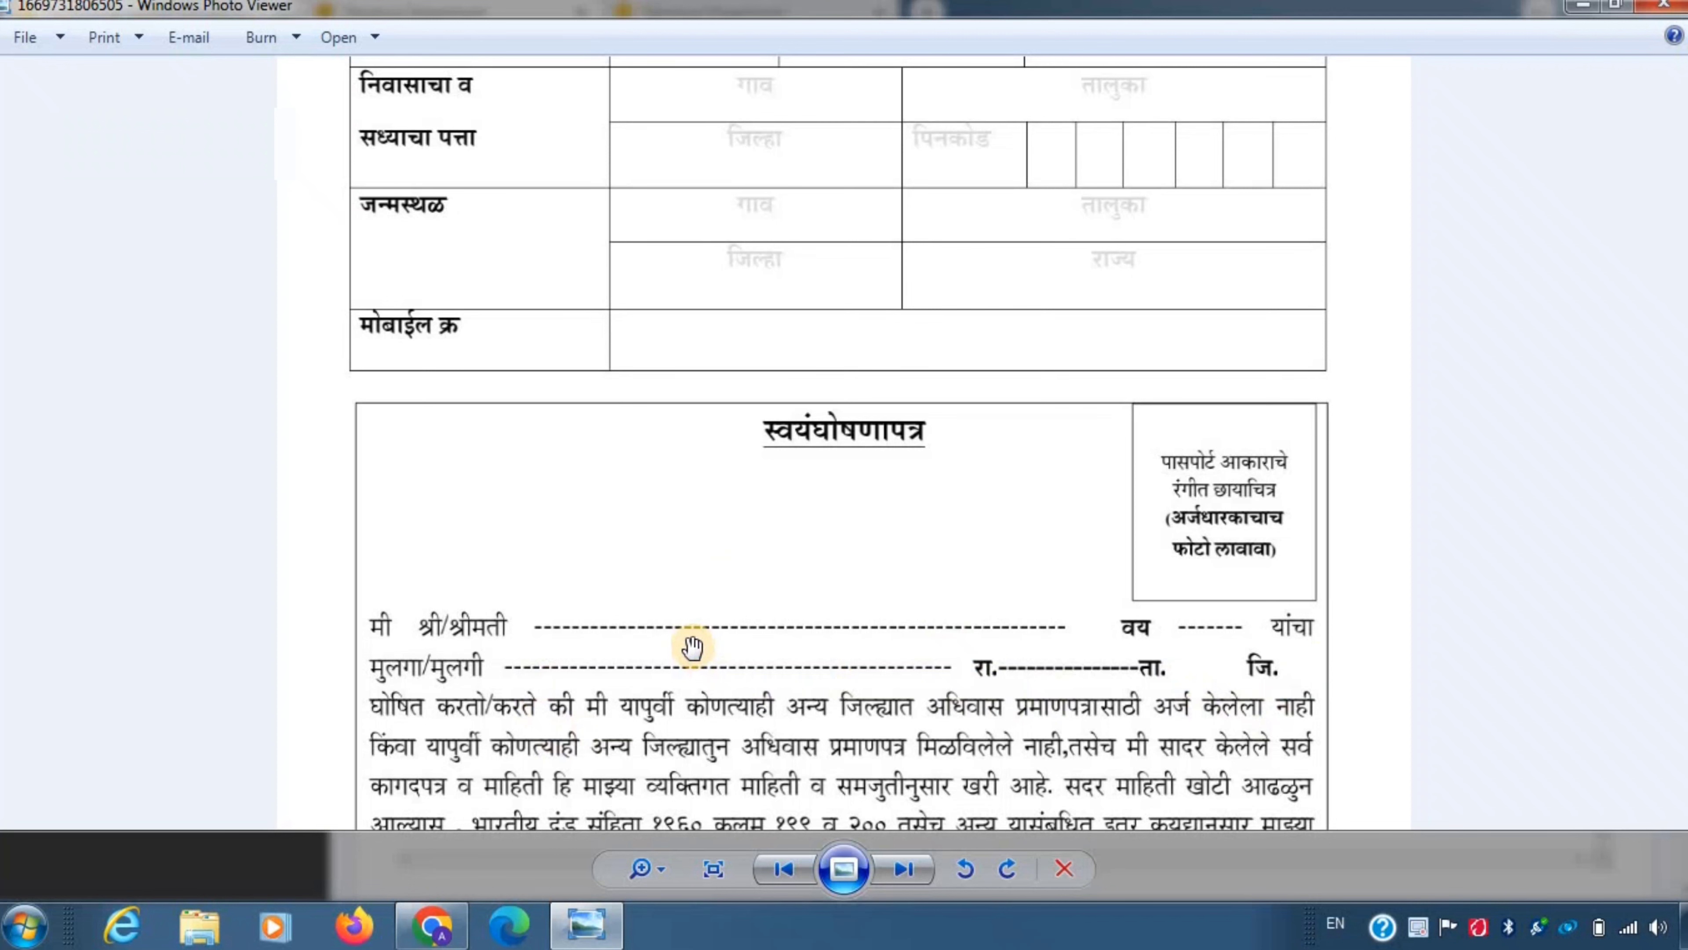
scroll(639, 524, up, 3)
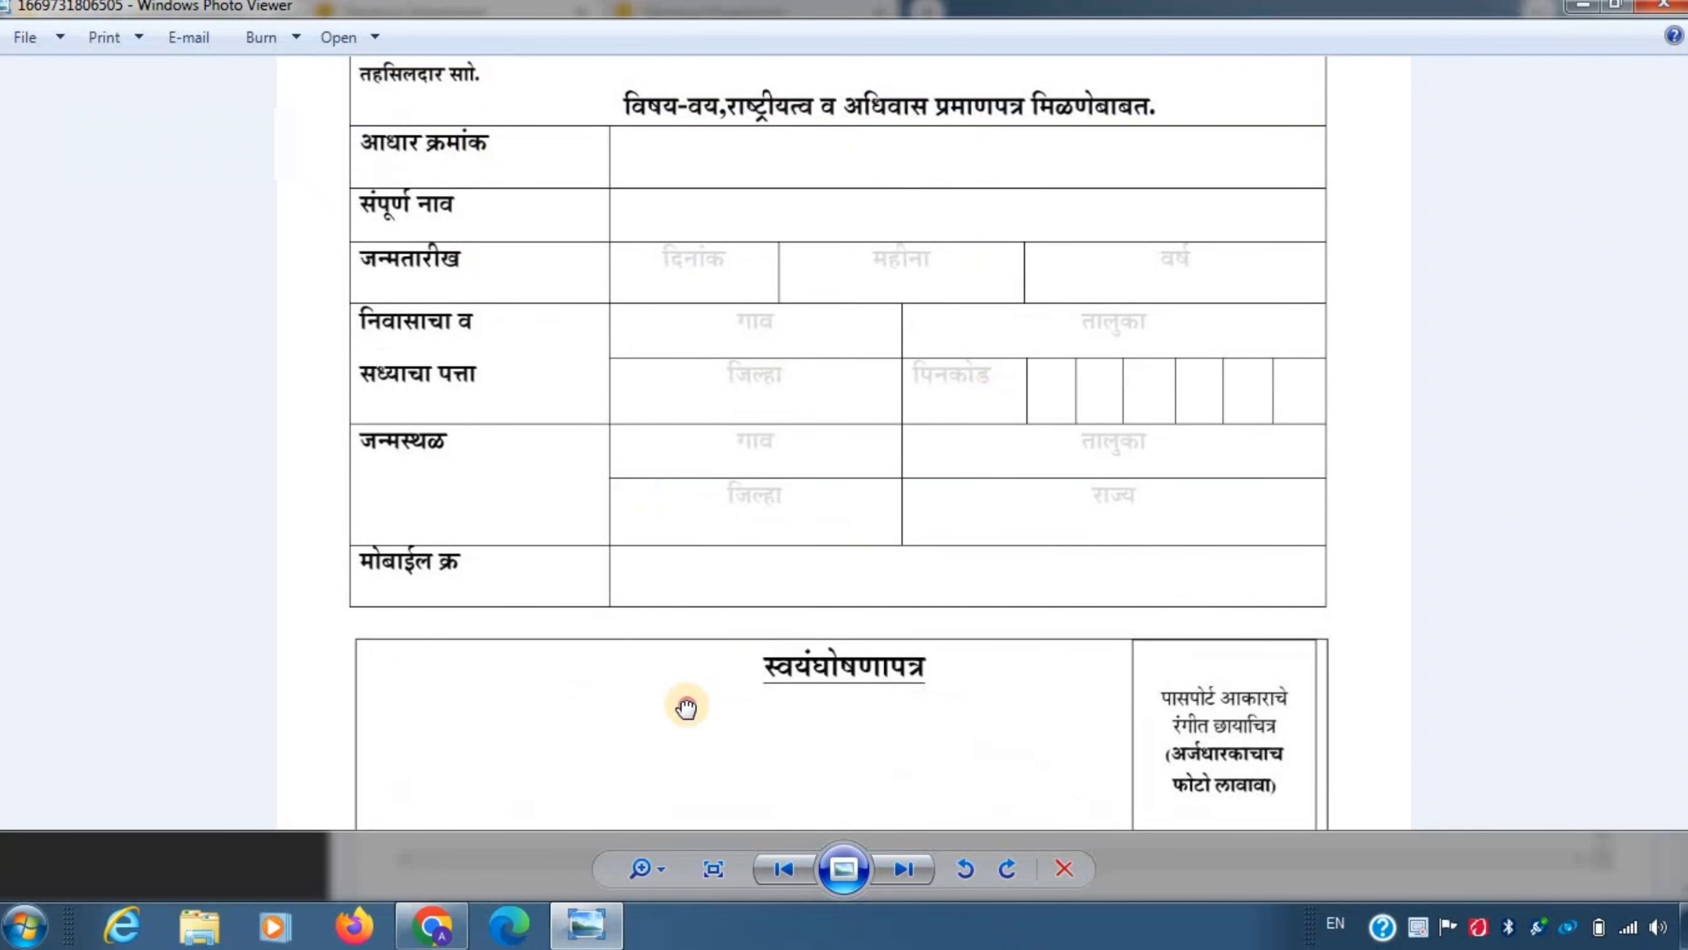
scroll(686, 708, down, 8)
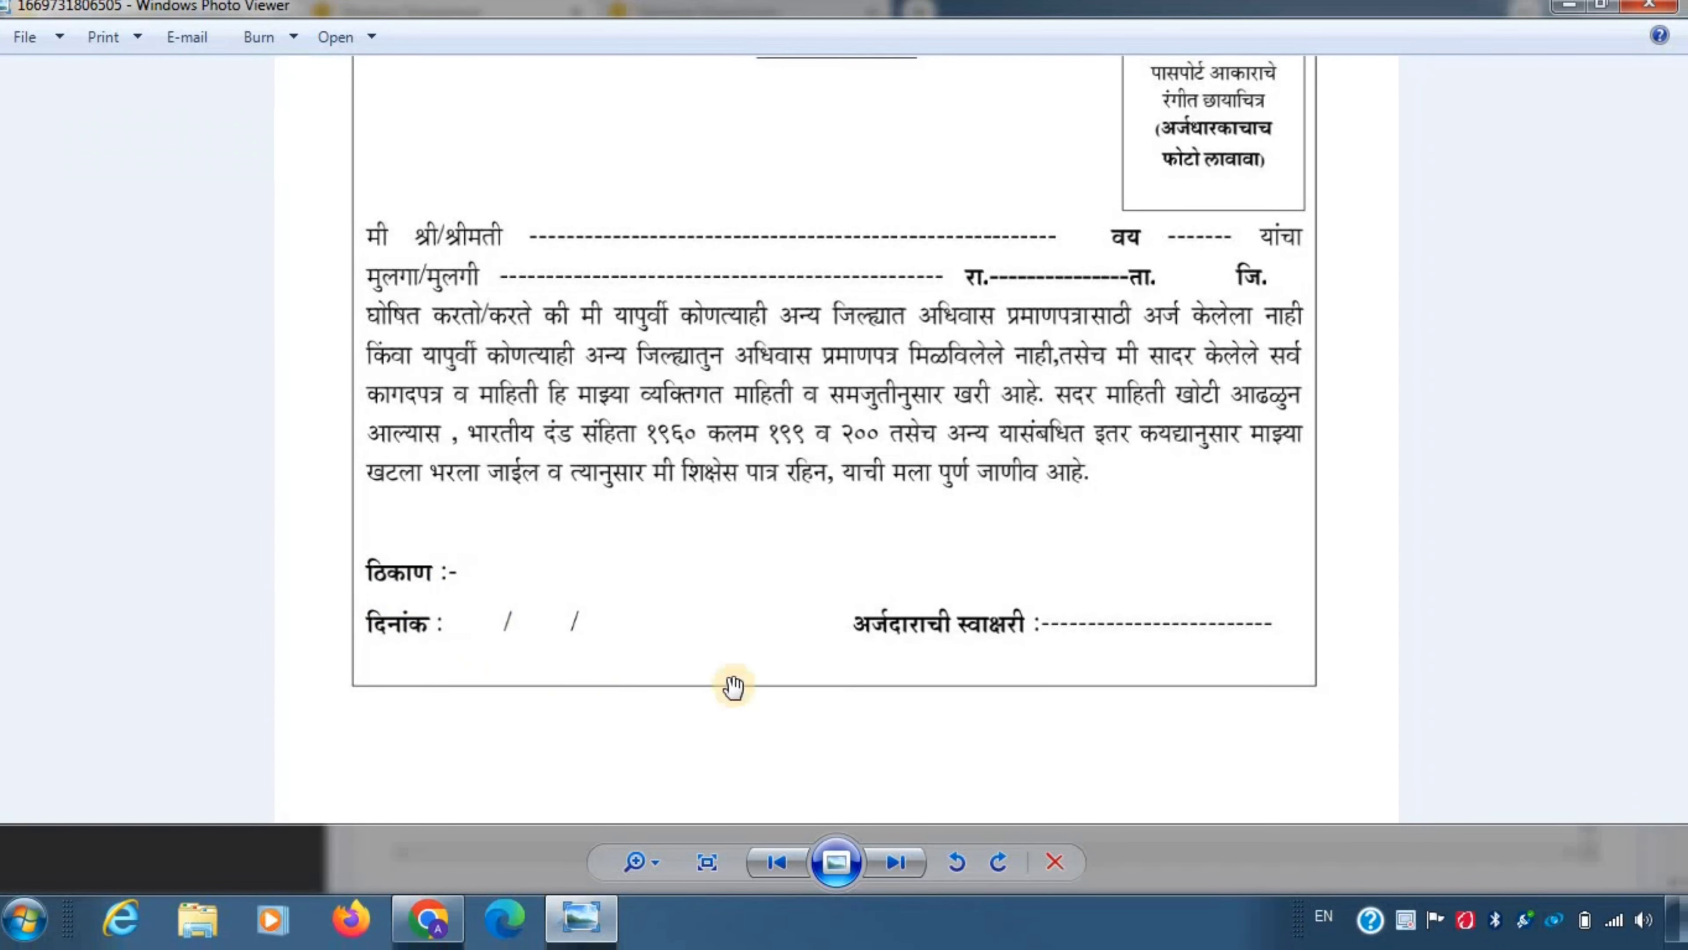
scroll(1097, 585, up, 5)
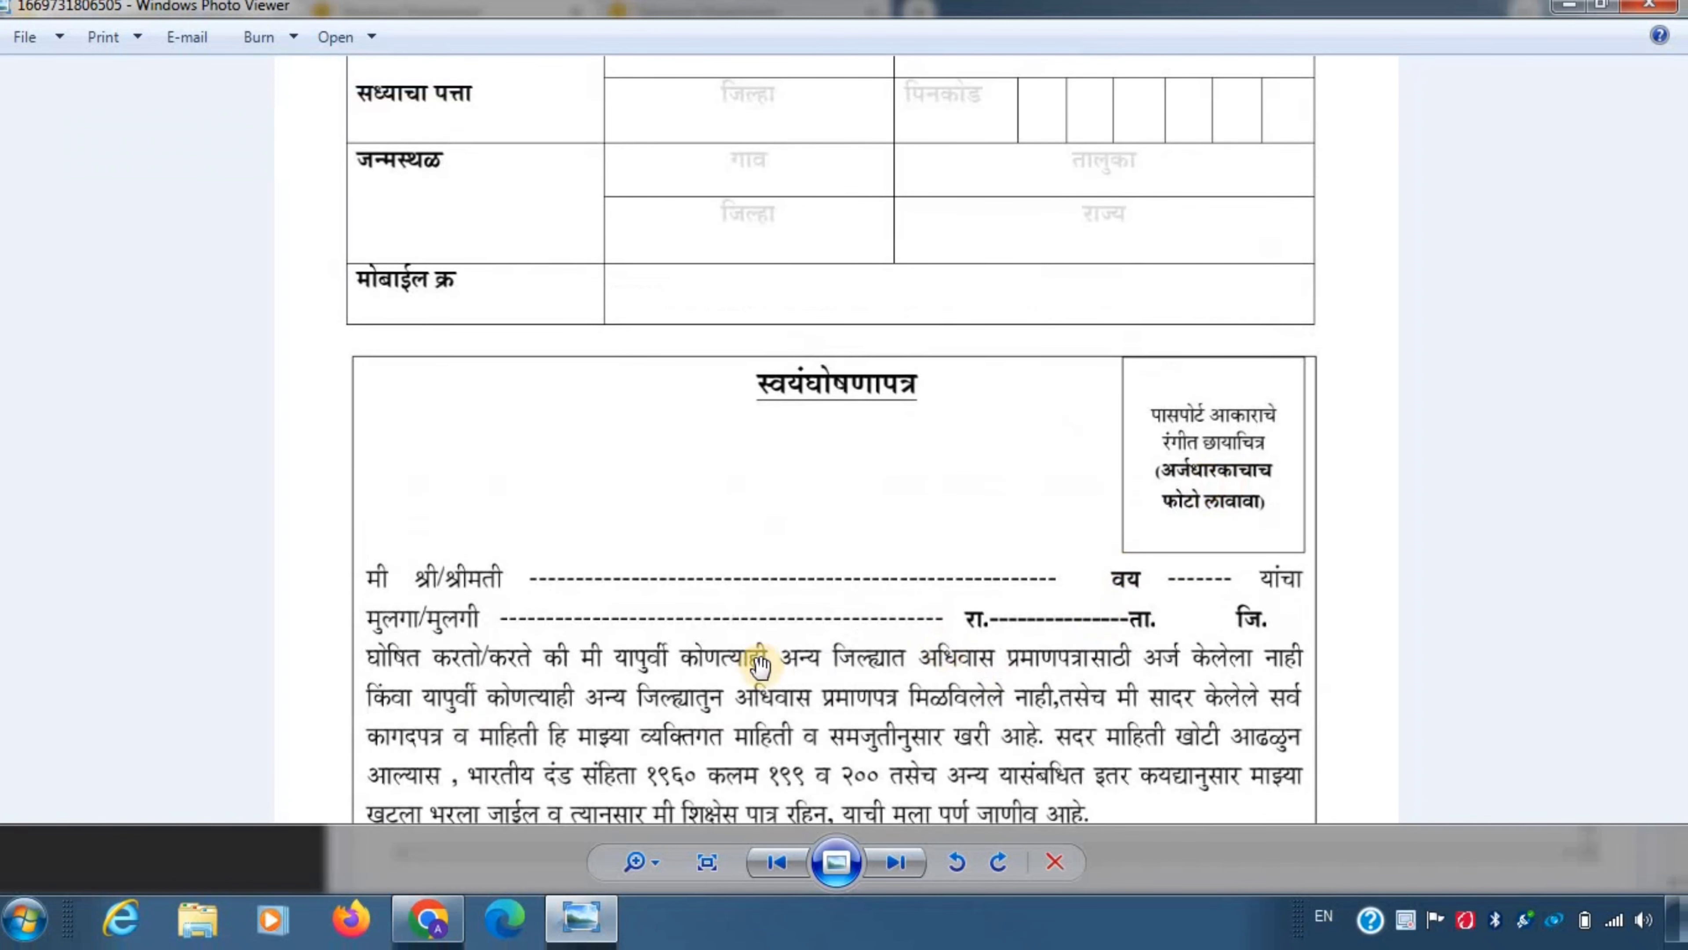
scroll(746, 441, up, 5)
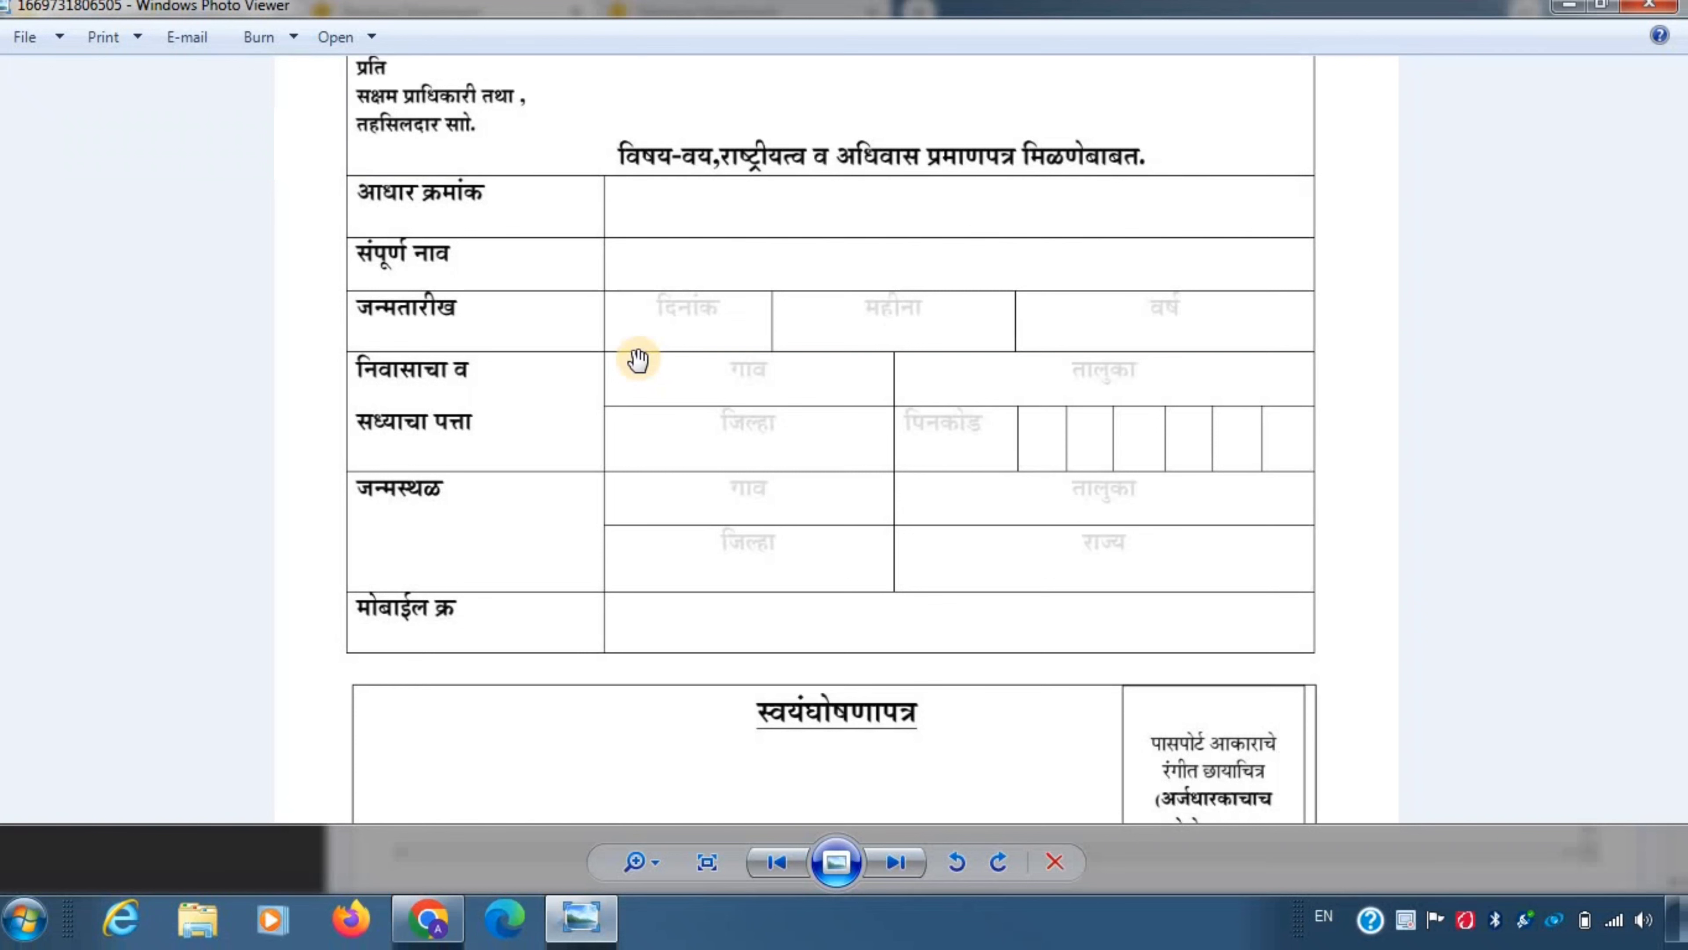
scroll(783, 539, up, 1)
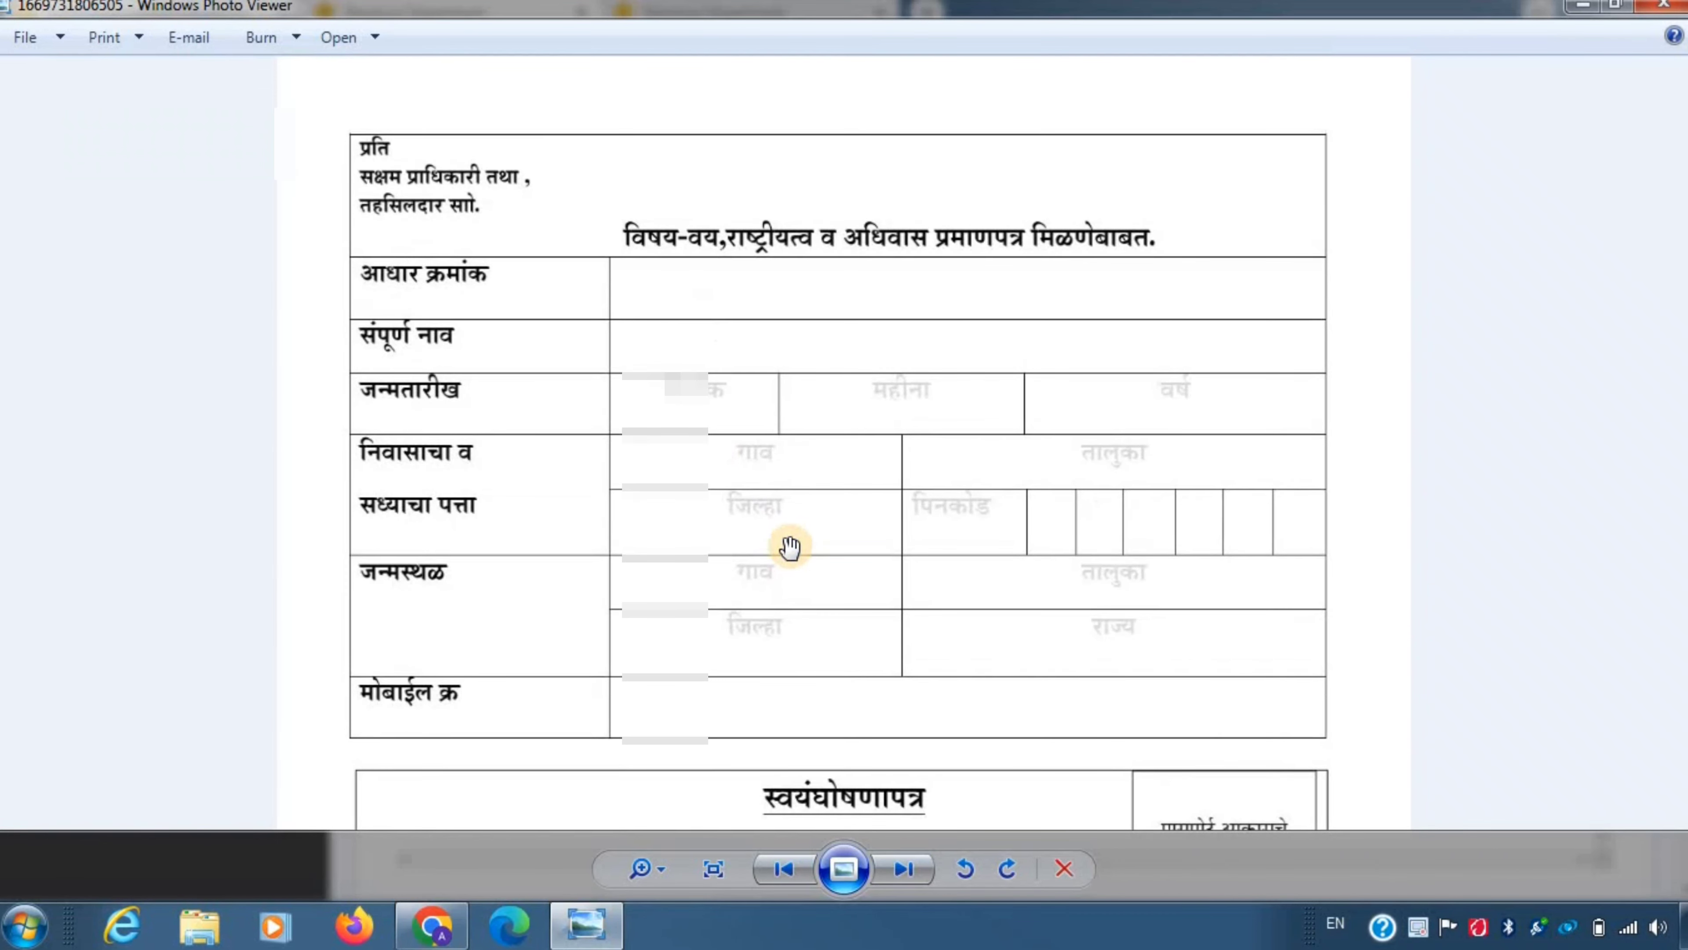
click(431, 925)
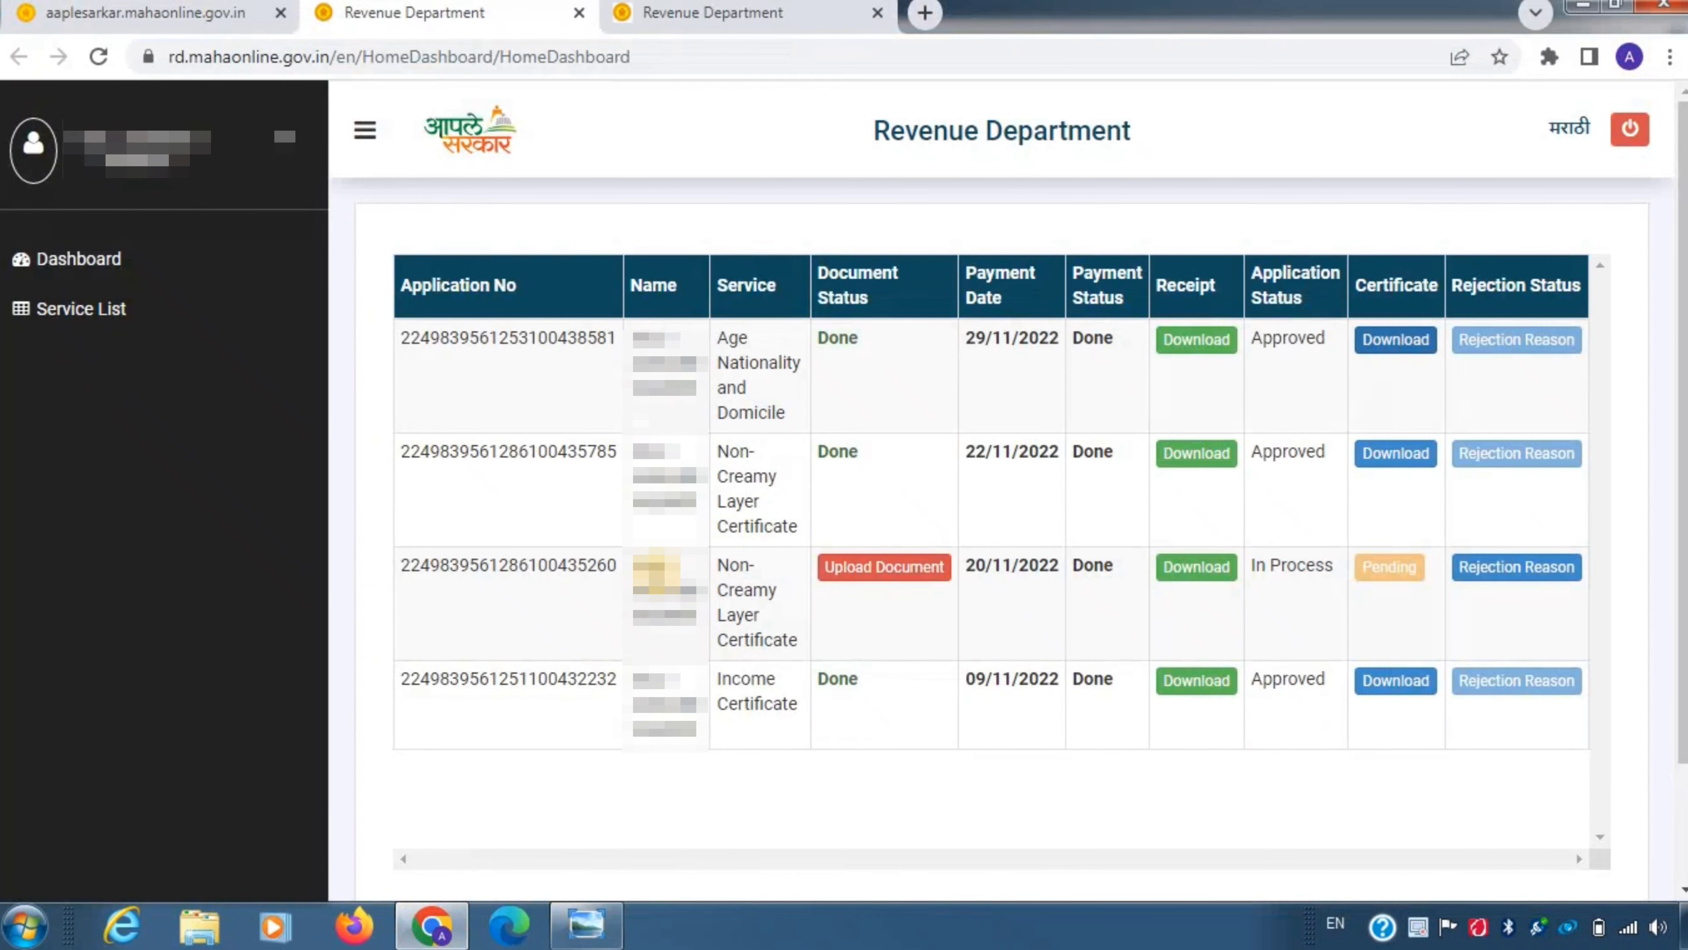